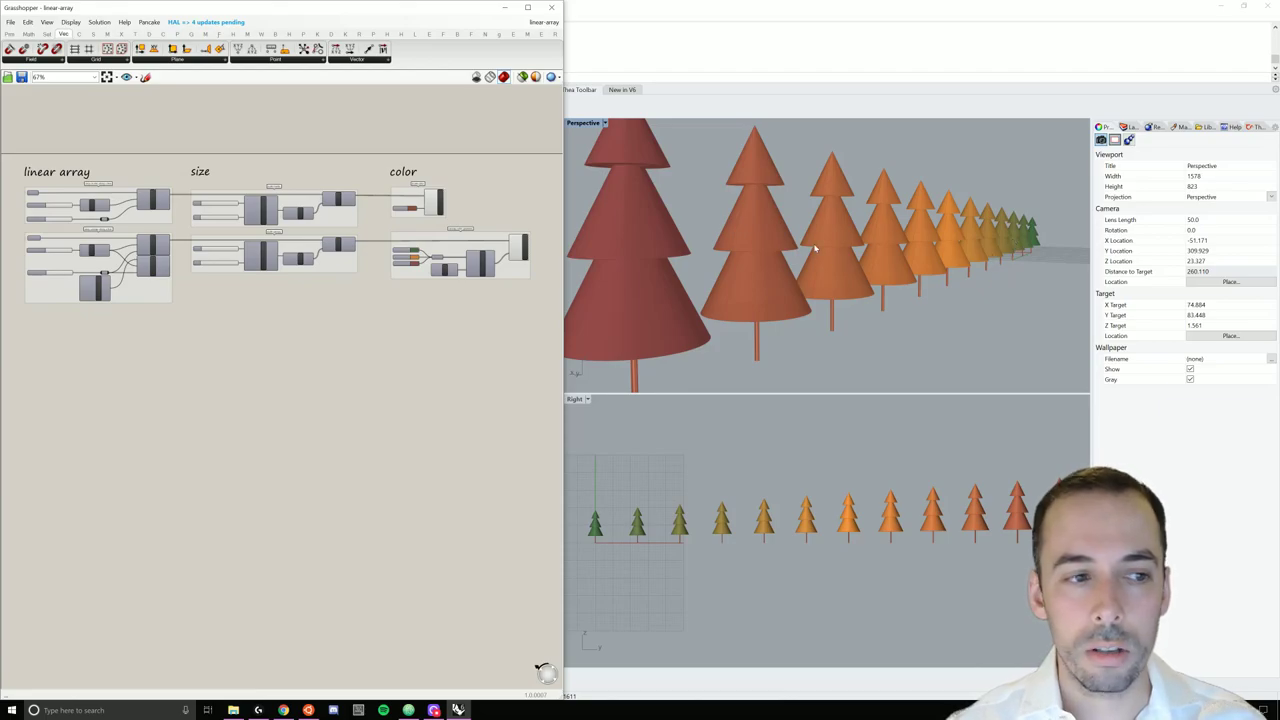
# Step: Switch to the parametric_tree definition and fit the tree in all viewports, with the conifer group in close view
pyautogui.moveTo(424, 347)
pyautogui.mouseDown(button='right')
pyautogui.moveTo(422, 365)
pyautogui.moveTo(424, 340)
pyautogui.mouseUp(button='right')
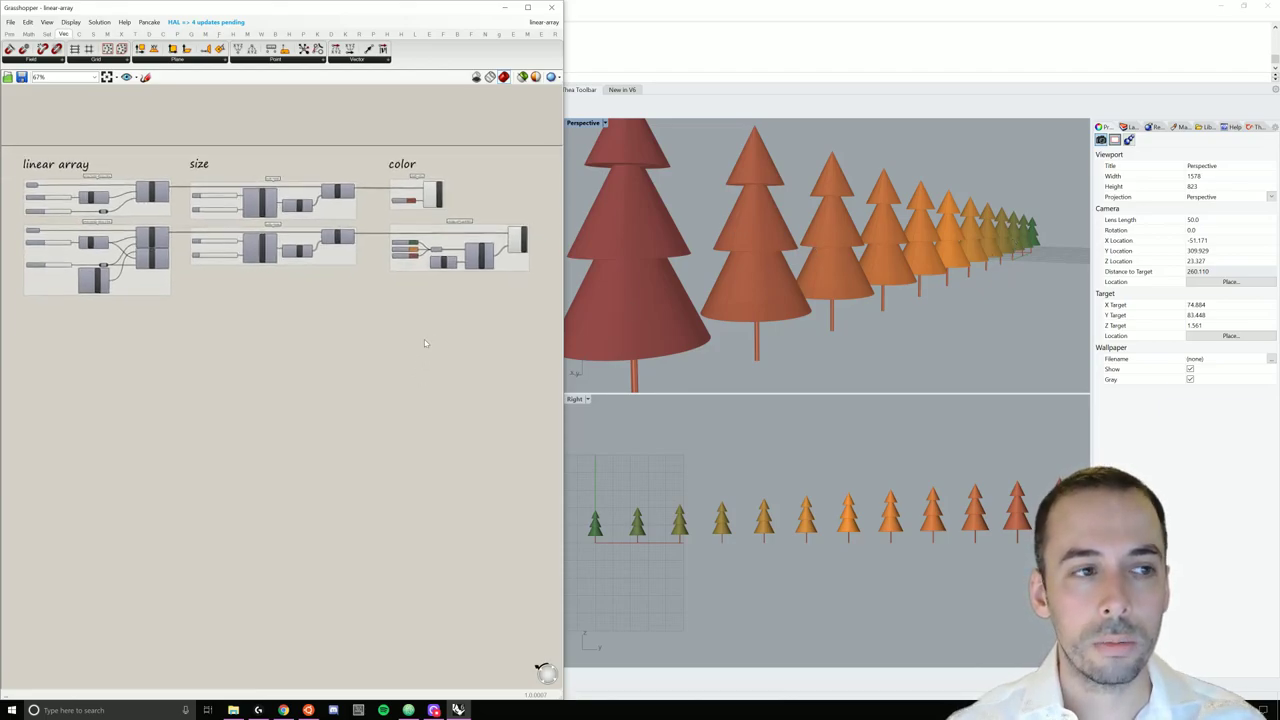
pyautogui.click(544, 22)
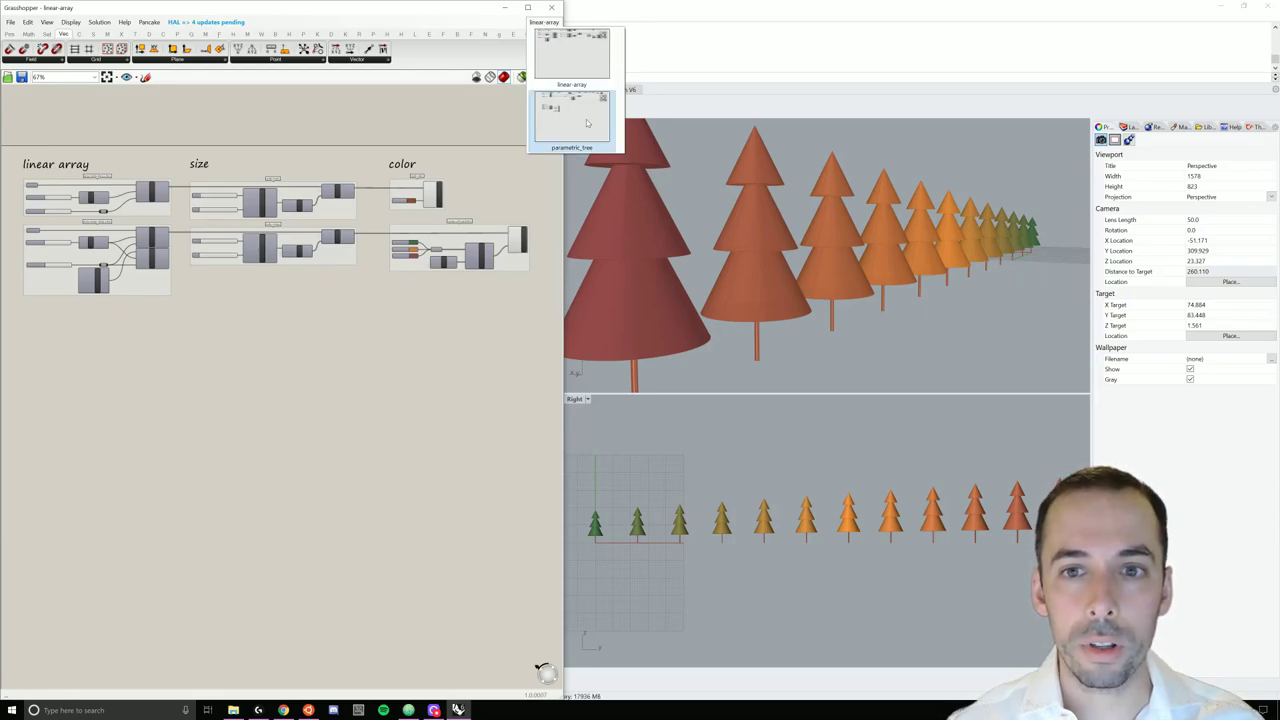
pyautogui.click(587, 123)
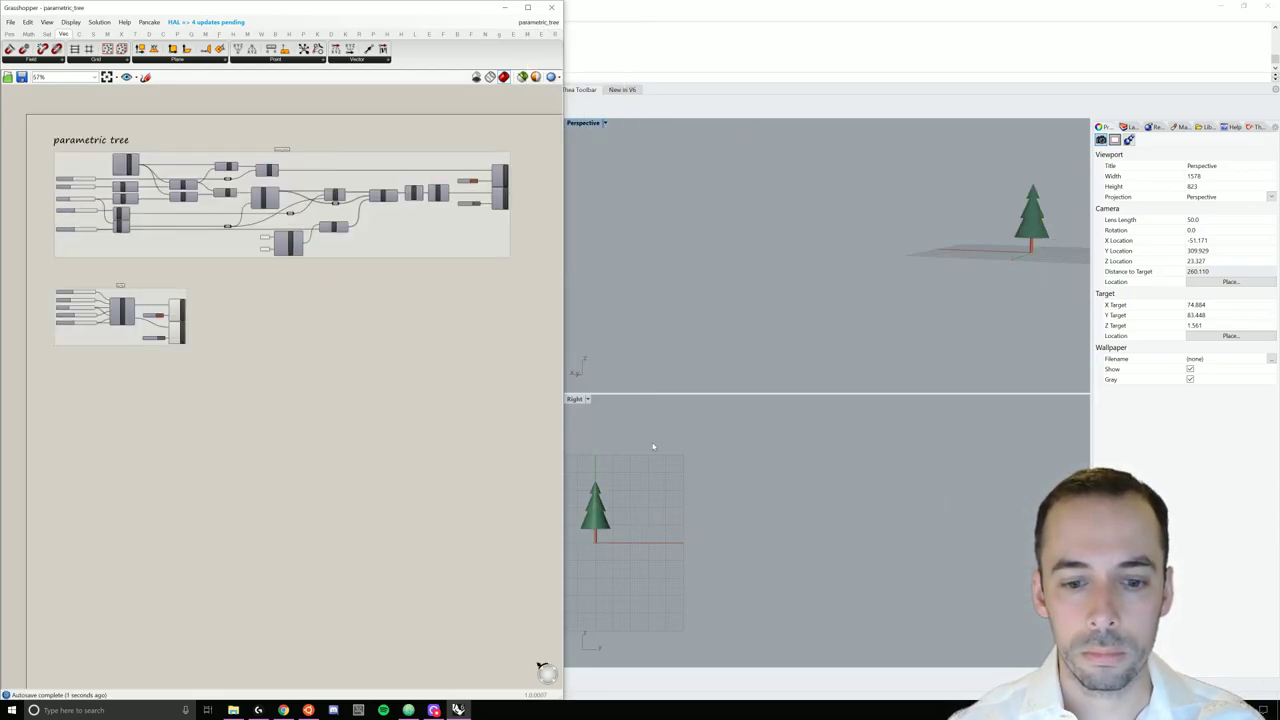
pyautogui.click(757, 521)
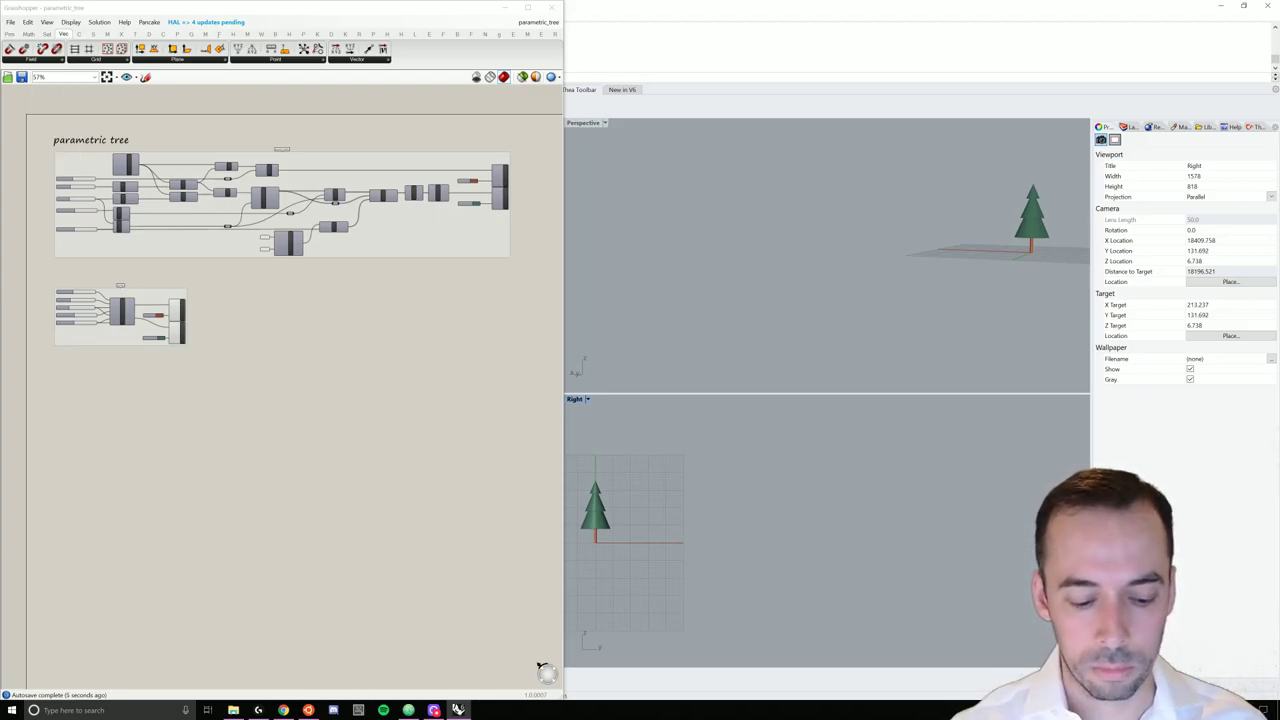
pyautogui.hotkey('ctrl', 'shift', 'e')
pyautogui.click(284, 405)
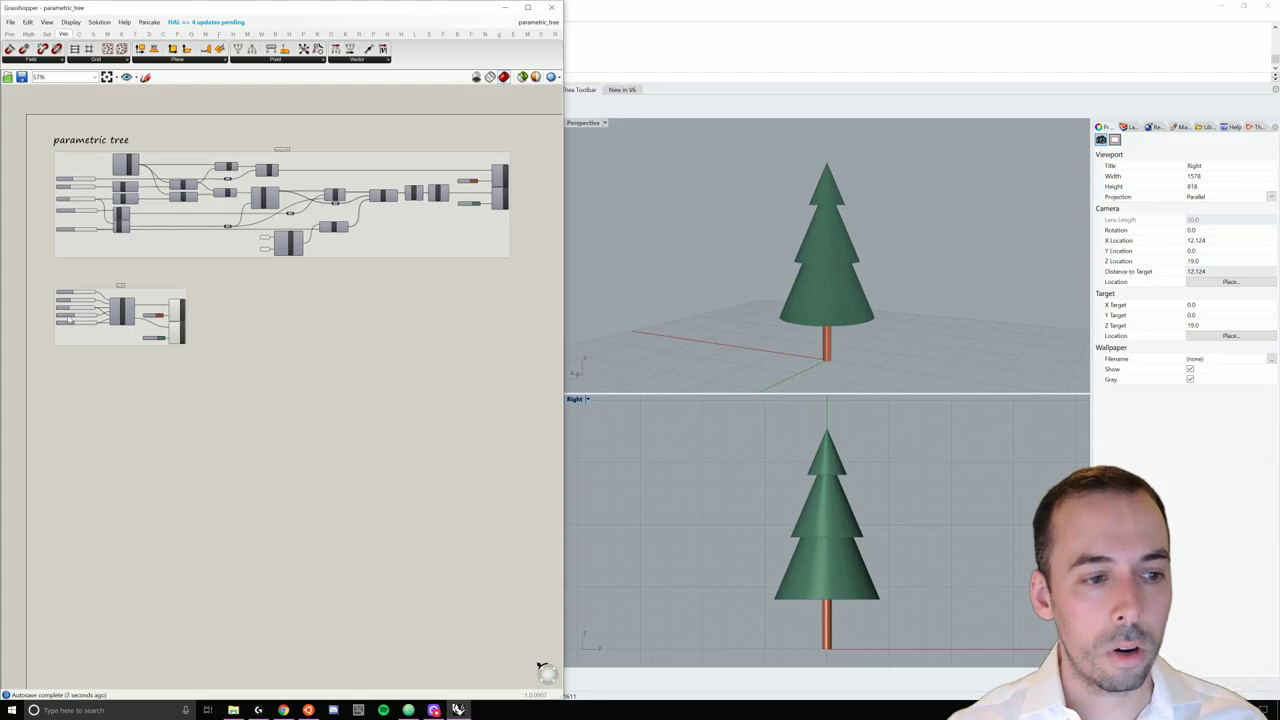
pyautogui.scroll(6, 144, 340)
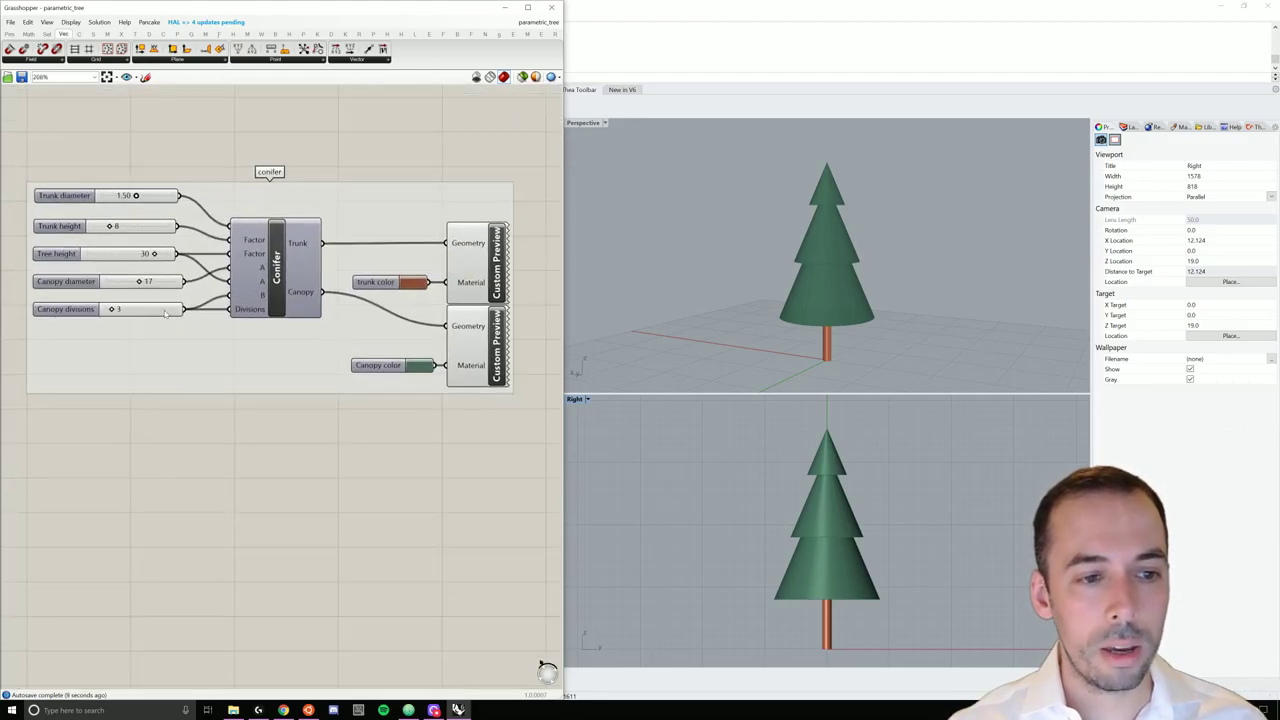
# Step: Copy the whole conifer group into a new document and place it near the canvas's upper edge
pyautogui.moveTo(18, 139); pyautogui.dragTo(535, 440)
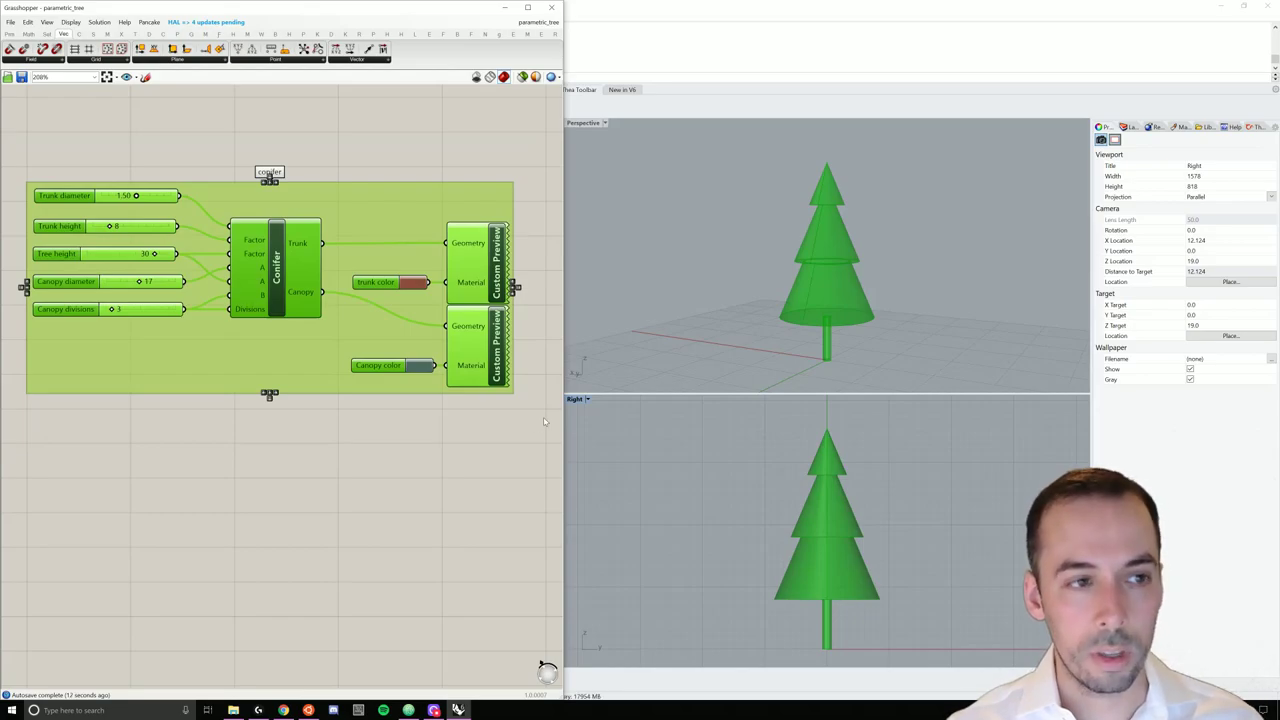
pyautogui.click(10, 22)
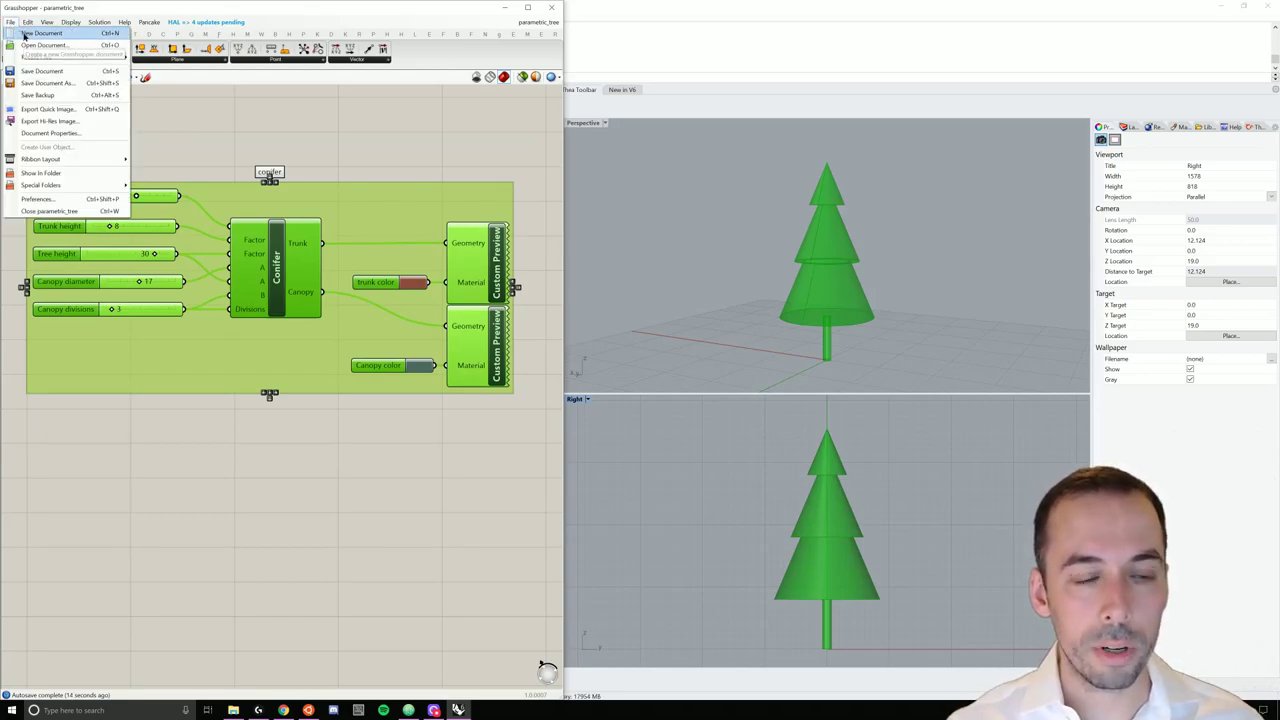
pyautogui.click(24, 34)
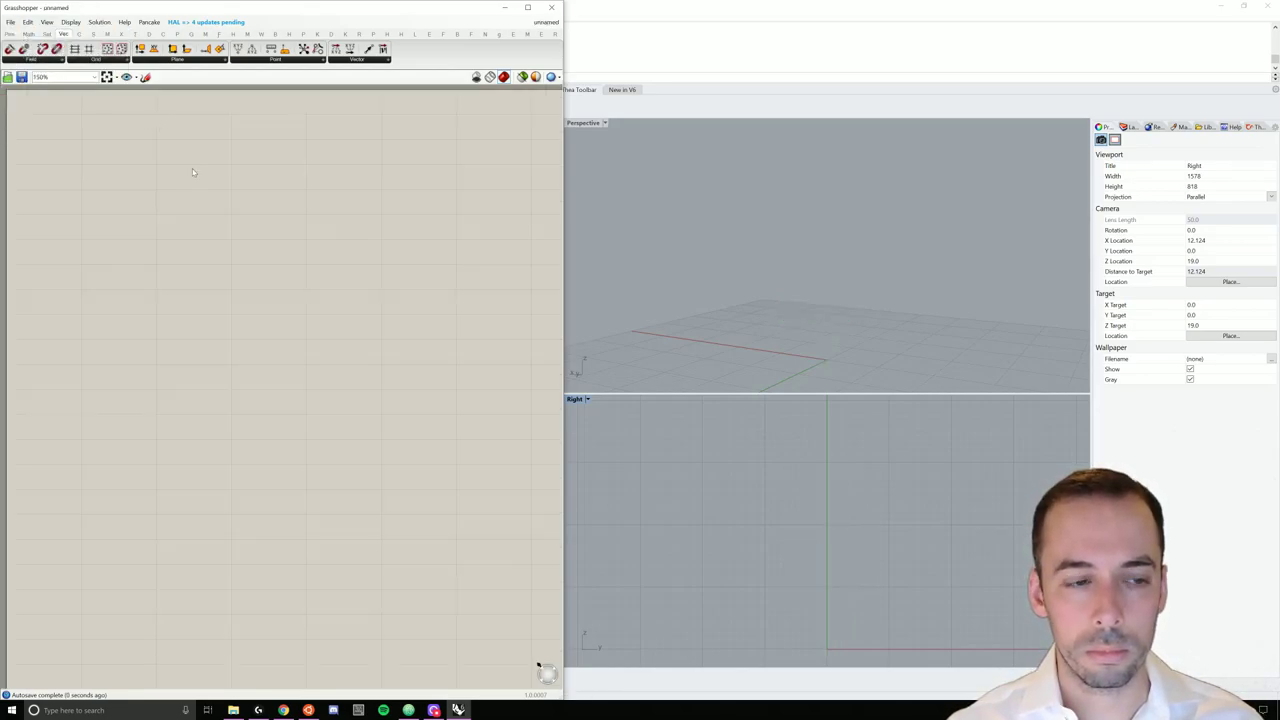
pyautogui.hotkey('ctrl', 'v')
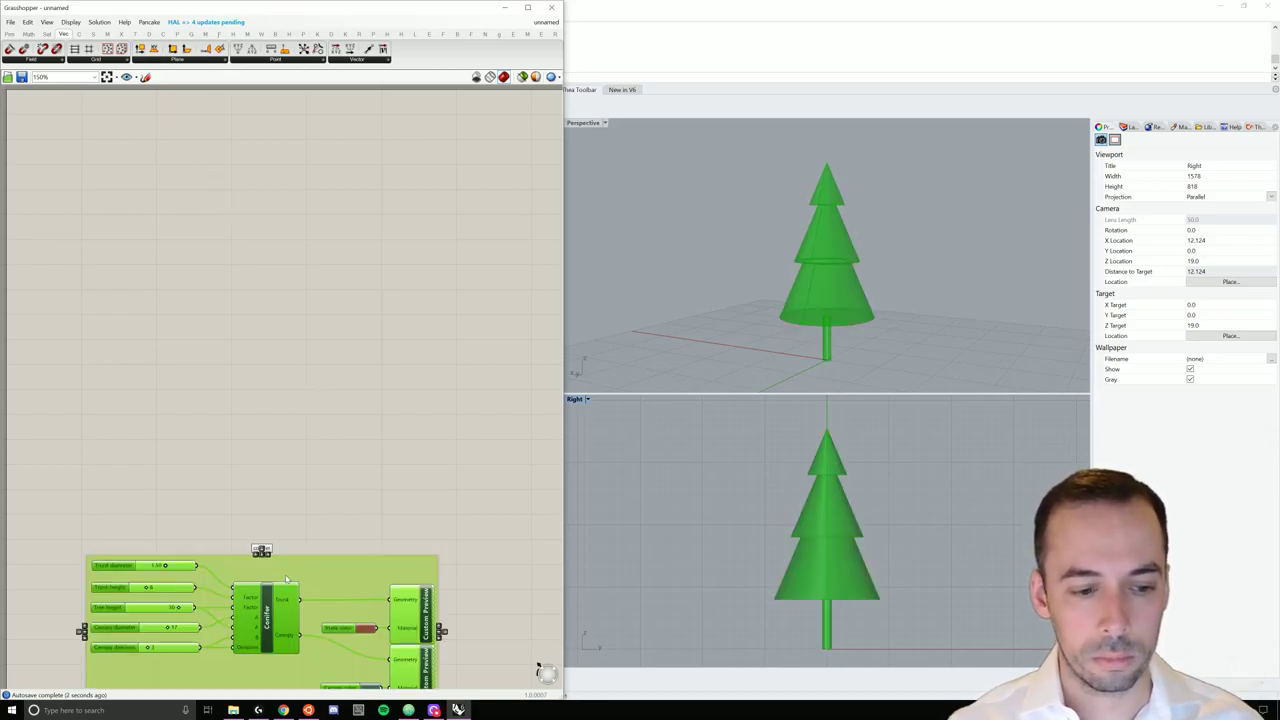
pyautogui.moveTo(287, 580); pyautogui.dragTo(287, 155)
pyautogui.scroll(4, 107, 148)
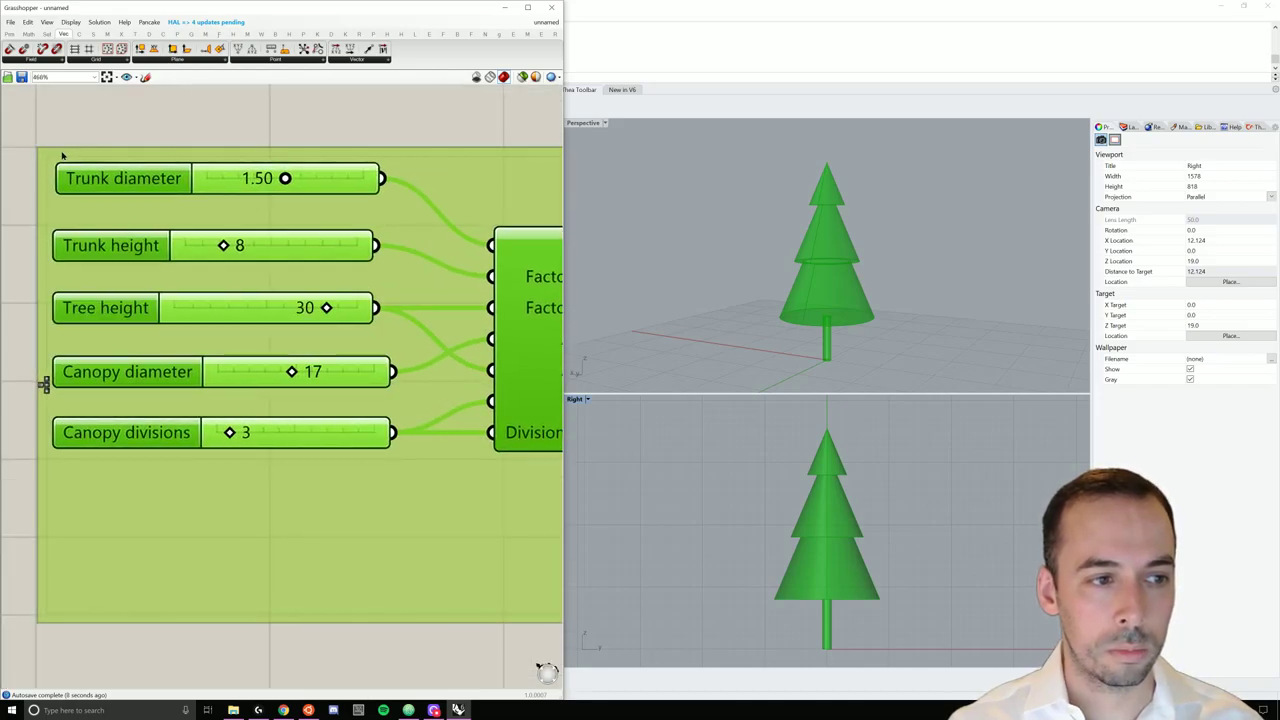
pyautogui.scroll(-3, 62, 154)
pyautogui.click(386, 378)
pyautogui.scroll(-3, 404, 347)
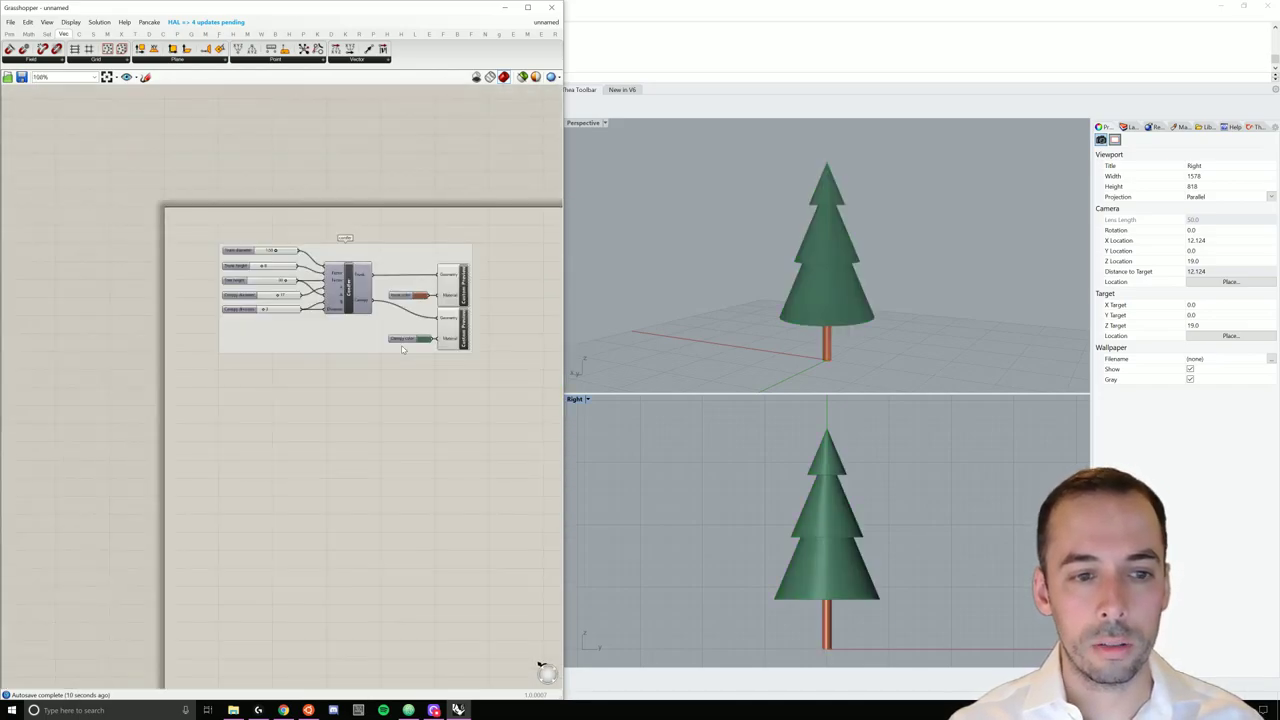
# Step: Add a Linear Array component to the right of the conifer group
pyautogui.moveTo(404, 347); pyautogui.dragTo(270, 367, button='right')
pyautogui.scroll(2, 275, 349)
pyautogui.moveTo(352, 325); pyautogui.dragTo(374, 293, button='right')
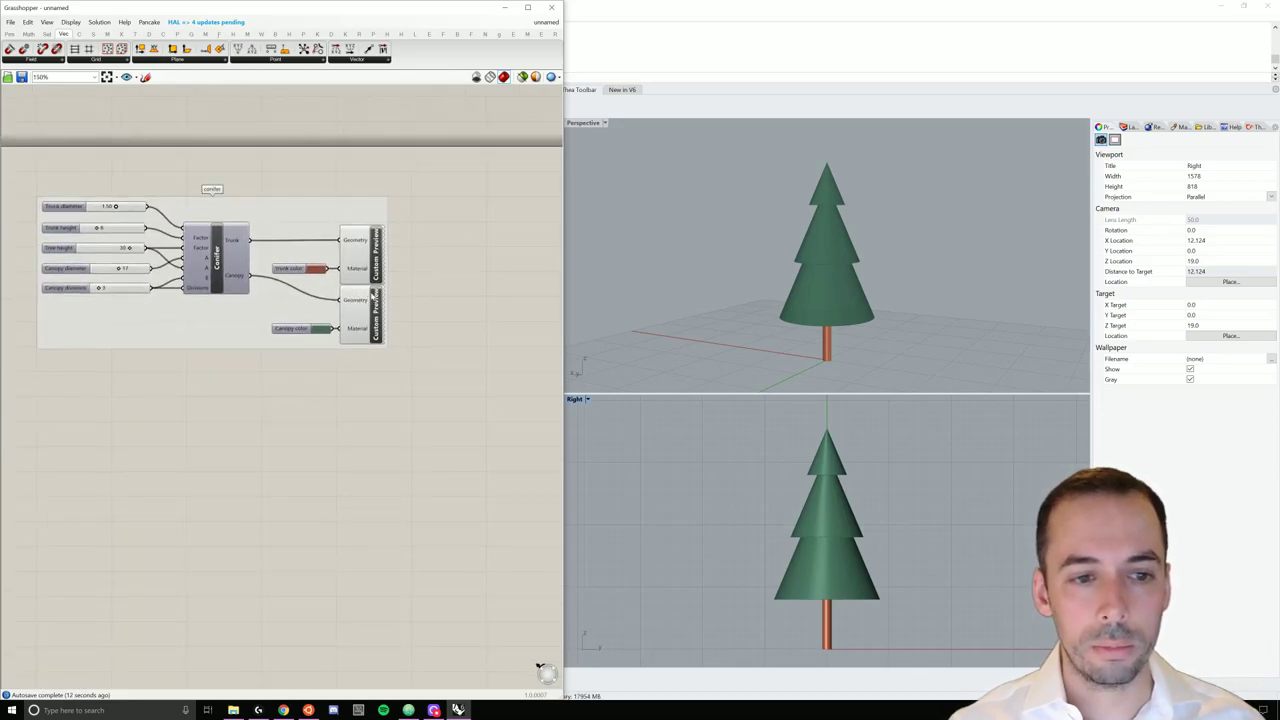
pyautogui.moveTo(465, 304)
pyautogui.mouseDown(button='right')
pyautogui.moveTo(434, 289)
pyautogui.moveTo(448, 292)
pyautogui.mouseUp(button='right')
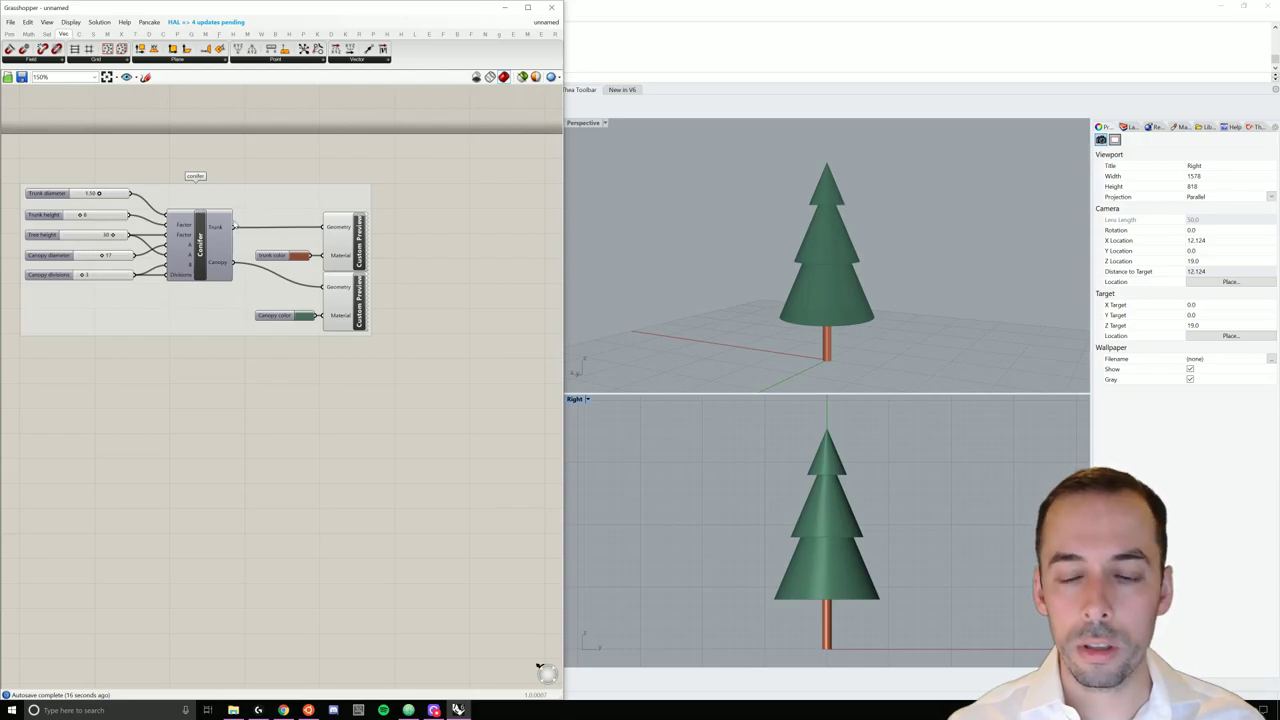
pyautogui.moveTo(469, 346); pyautogui.dragTo(345, 332, button='right')
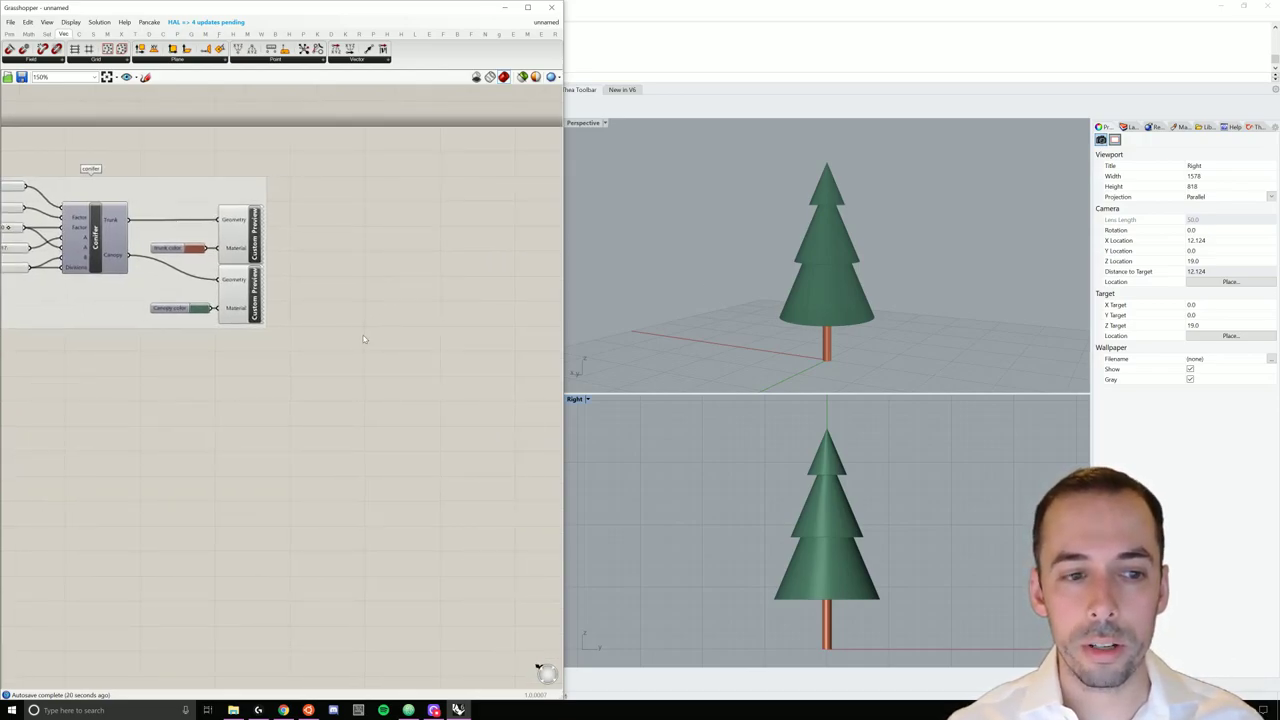
pyautogui.doubleClick(430, 232)
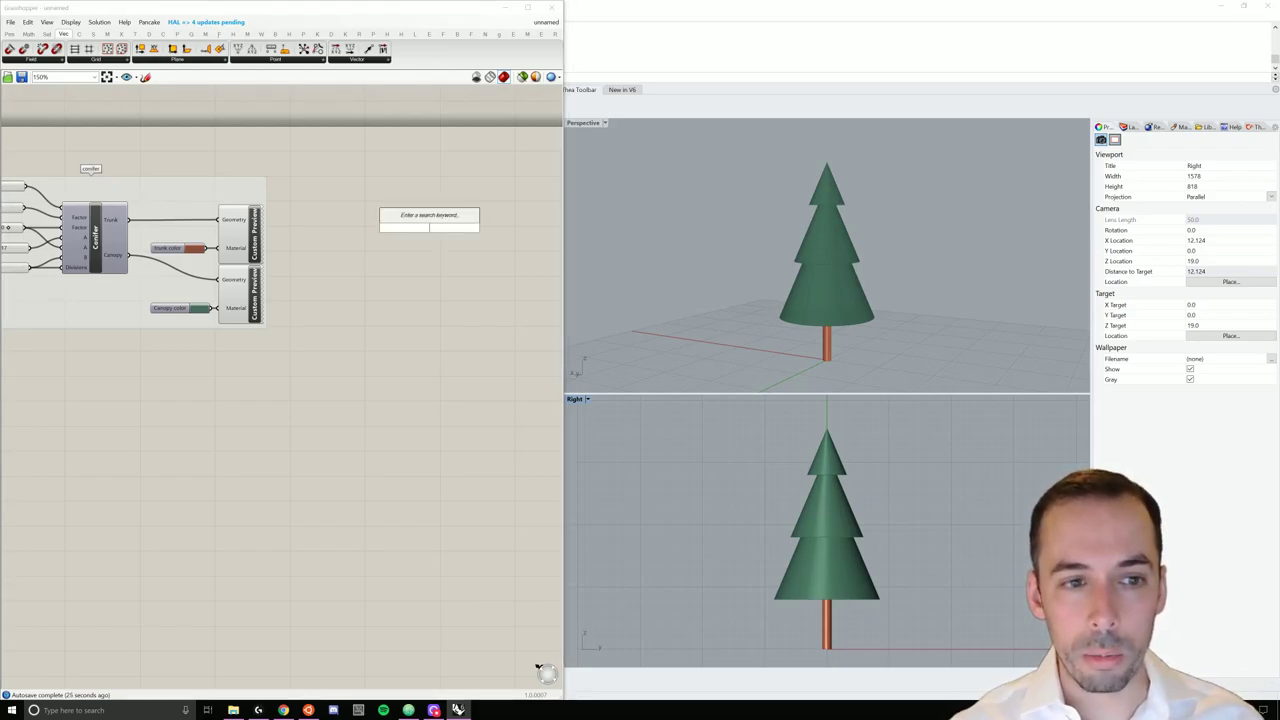
pyautogui.write('linear')
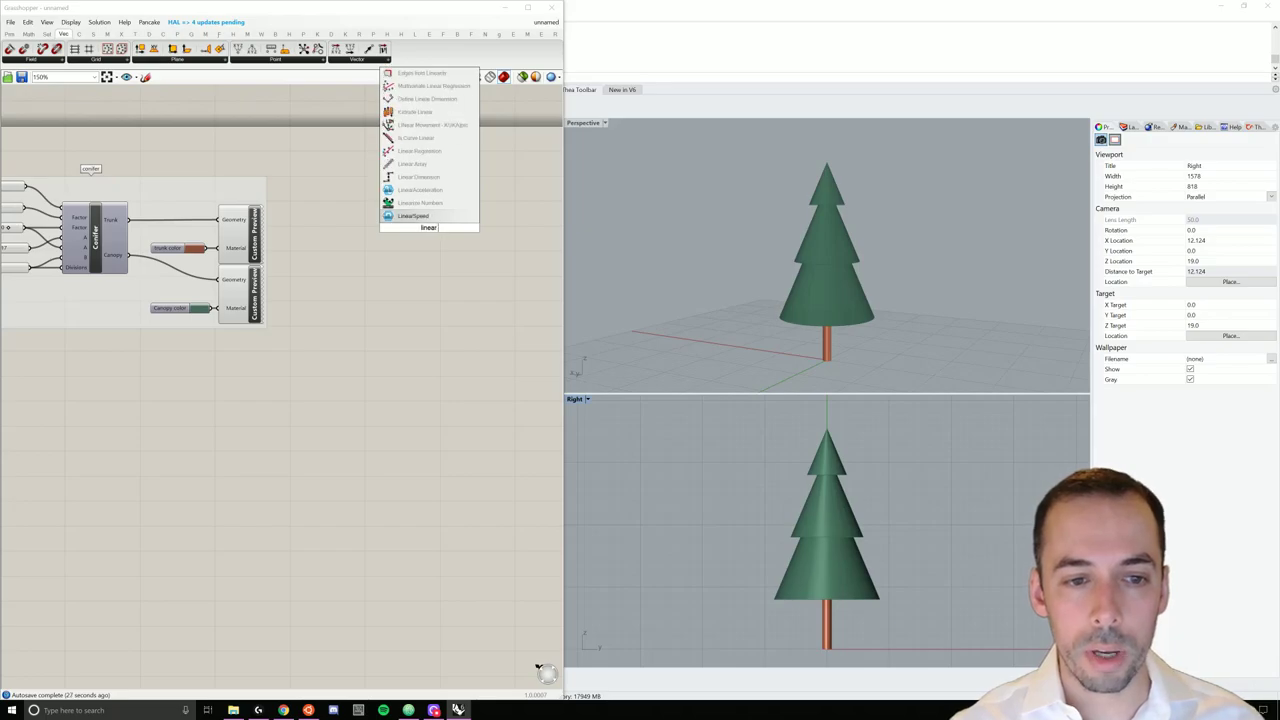
pyautogui.write(' arr')
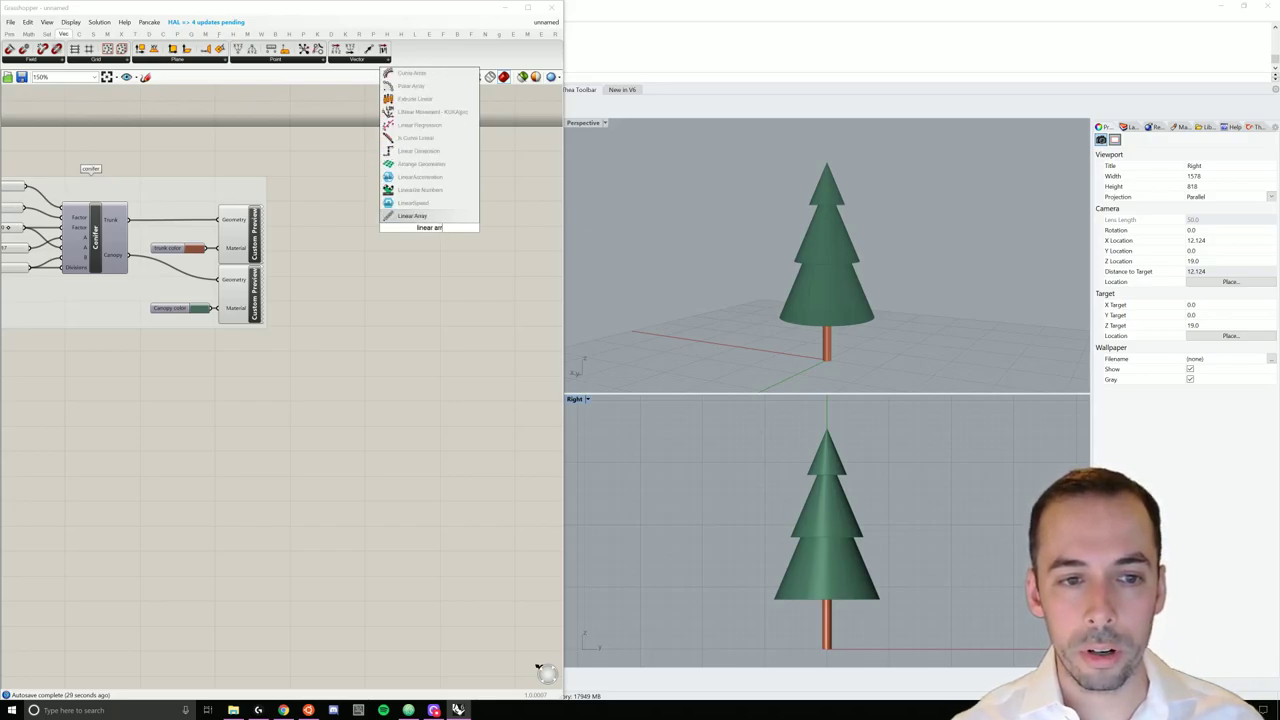
pyautogui.click(412, 217)
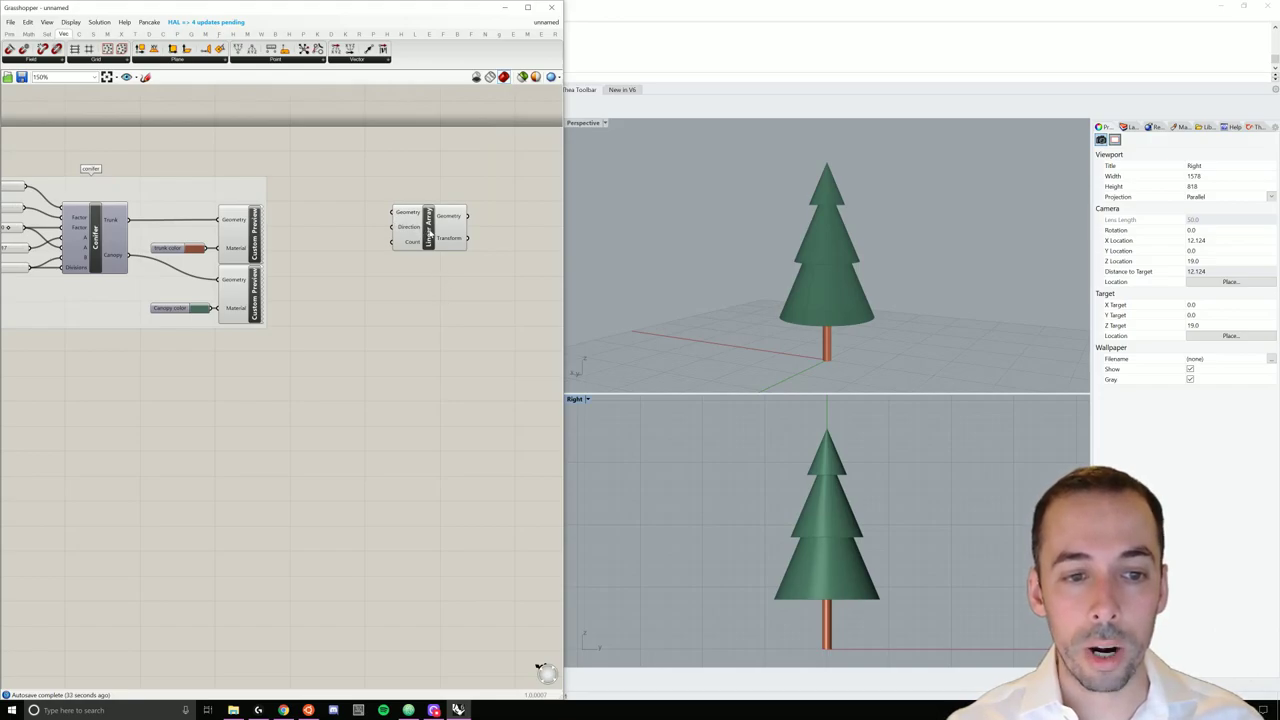
pyautogui.moveTo(420, 231)
pyautogui.mouseDown()
pyautogui.moveTo(465, 233)
pyautogui.moveTo(436, 233)
pyautogui.mouseUp()
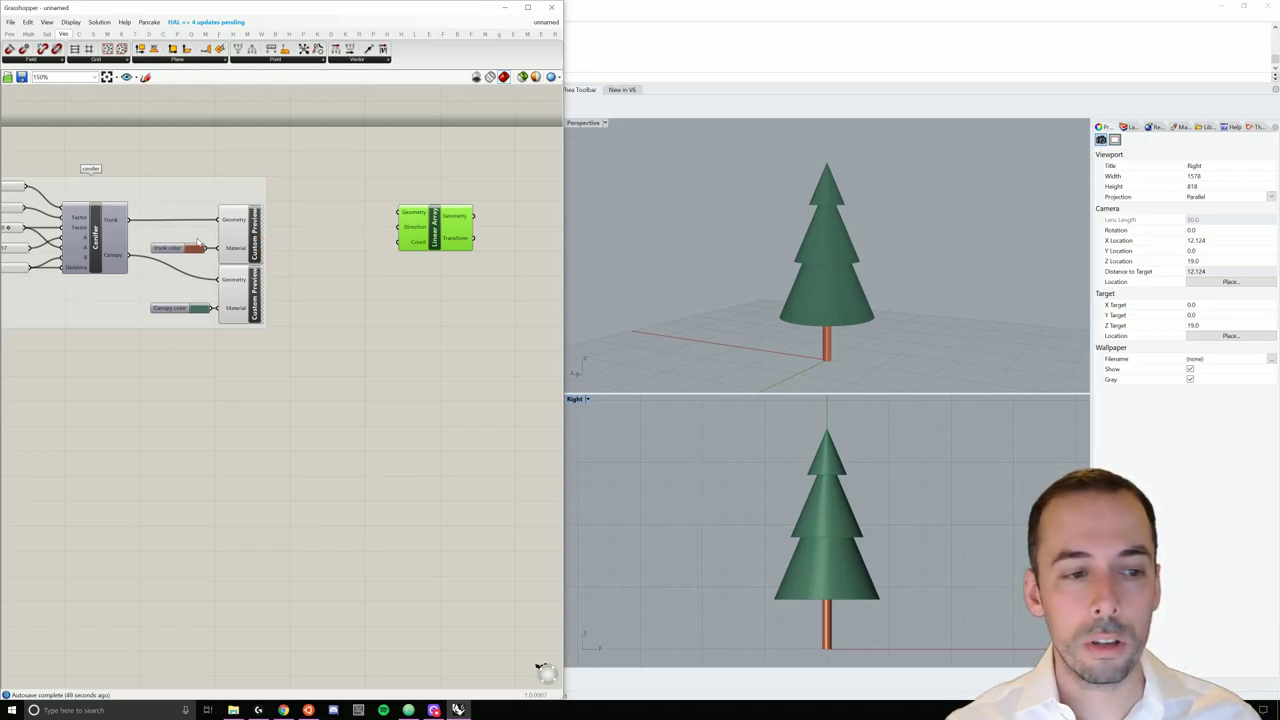
# Step: Duplicate the Linear Array component and align the copy directly below the original
pyautogui.click(462, 288)
pyautogui.click(437, 230)
pyautogui.hotkey('ctrl', 'c')
pyautogui.hotkey('ctrl', 'v')
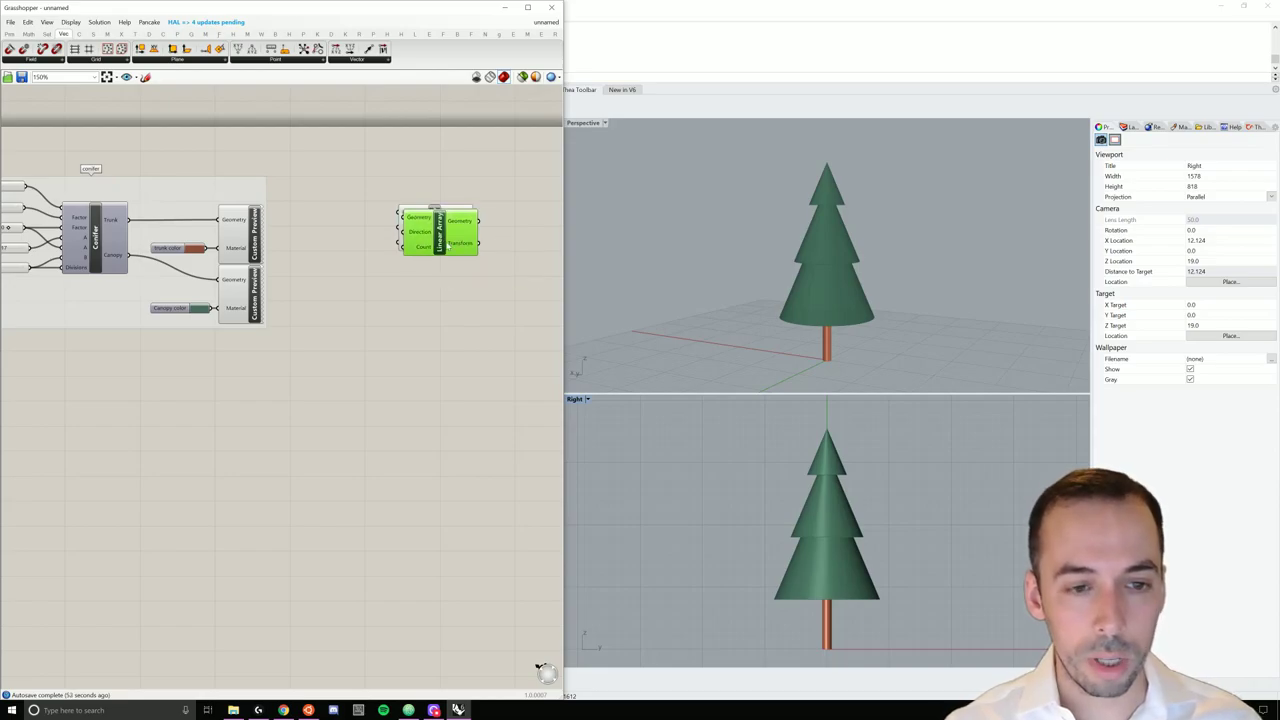
pyautogui.keyDown('alt'); pyautogui.moveTo(440, 236); pyautogui.dragTo(440, 282); pyautogui.keyUp('alt')
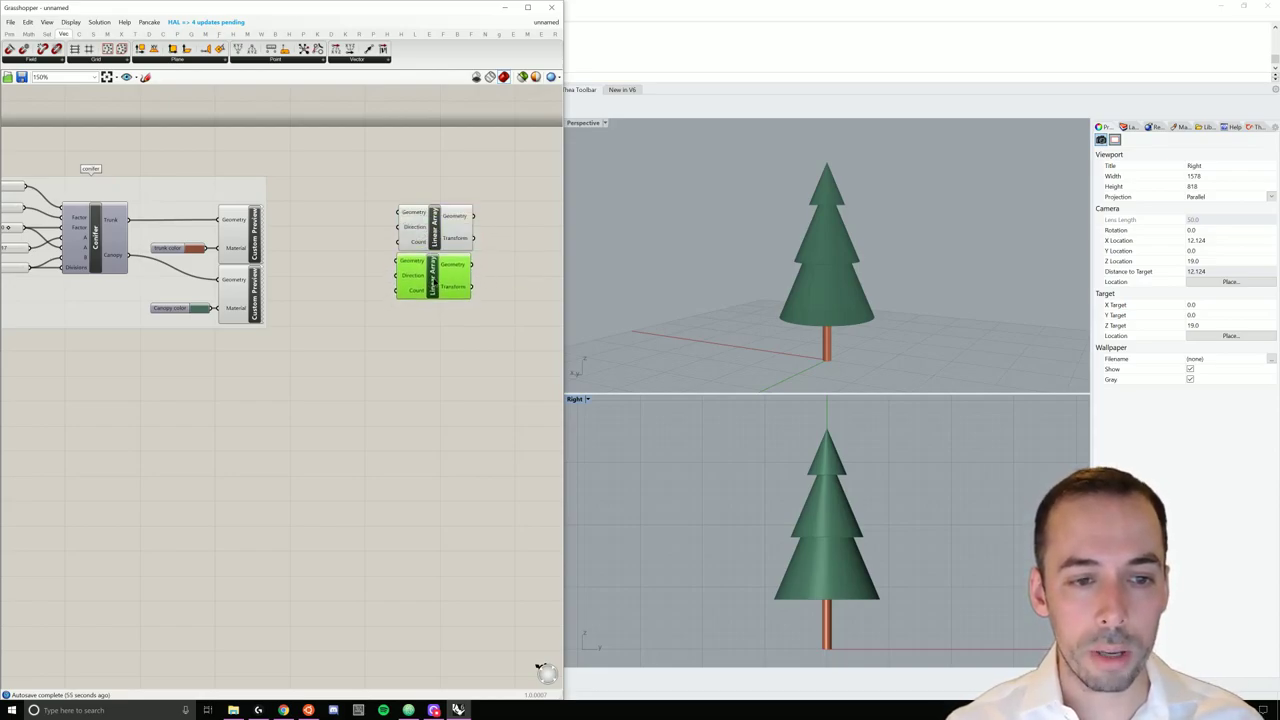
pyautogui.click(316, 267)
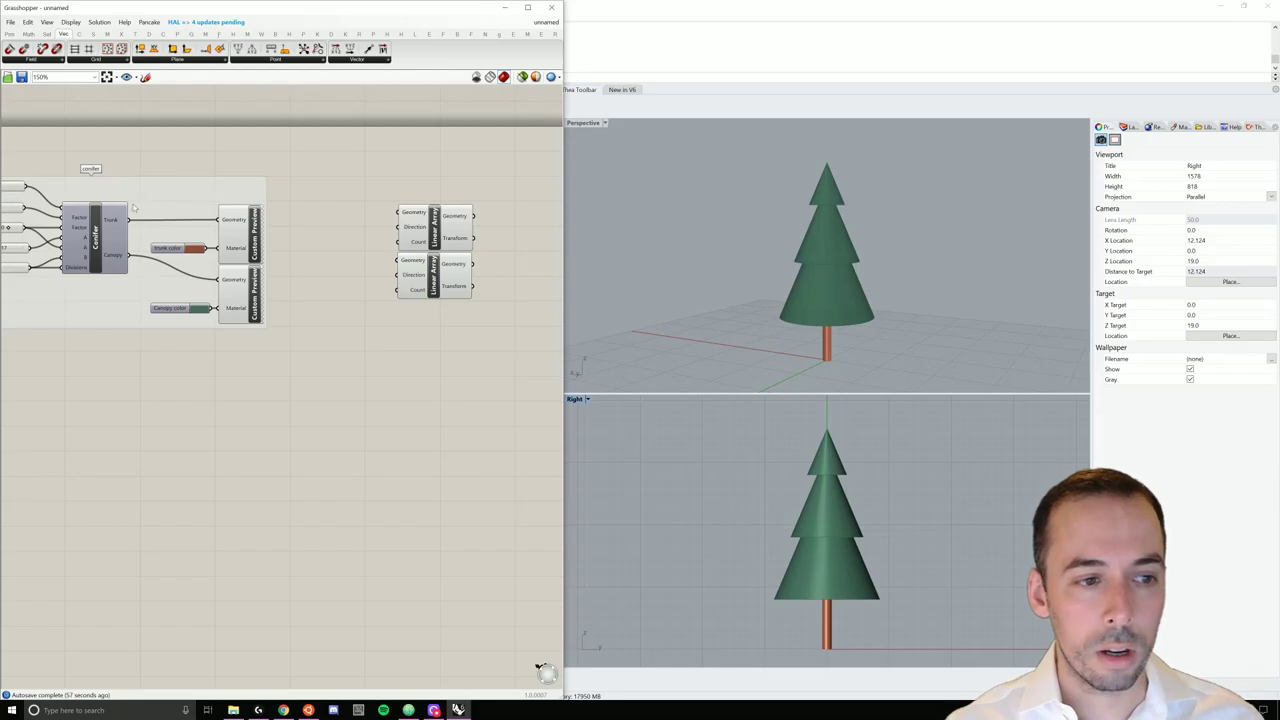
# Step: Connect the Conifer's Trunk output to the upper Linear Array's Geometry and its Canopy output to the lower one's, and view the arrayed trees in perspective
pyautogui.moveTo(128, 219); pyautogui.dragTo(398, 212)
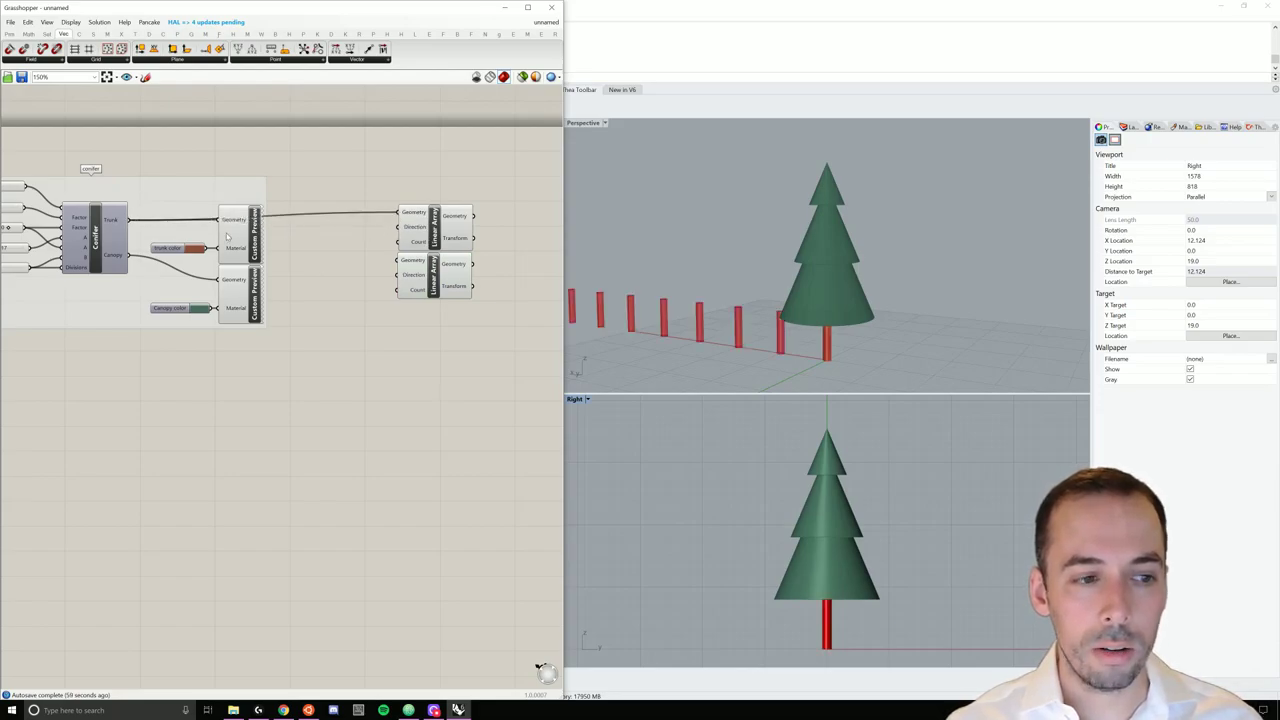
pyautogui.moveTo(128, 256); pyautogui.dragTo(398, 261)
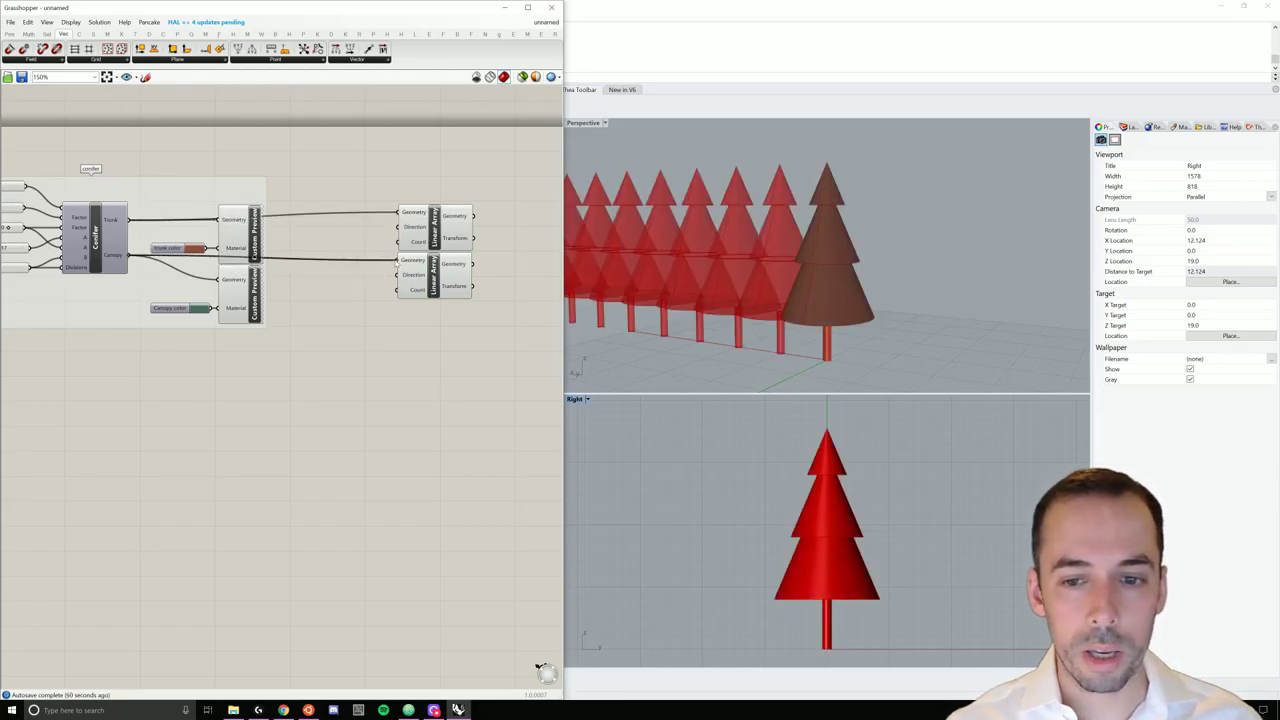
pyautogui.moveTo(842, 298); pyautogui.dragTo(691, 286, button='right')
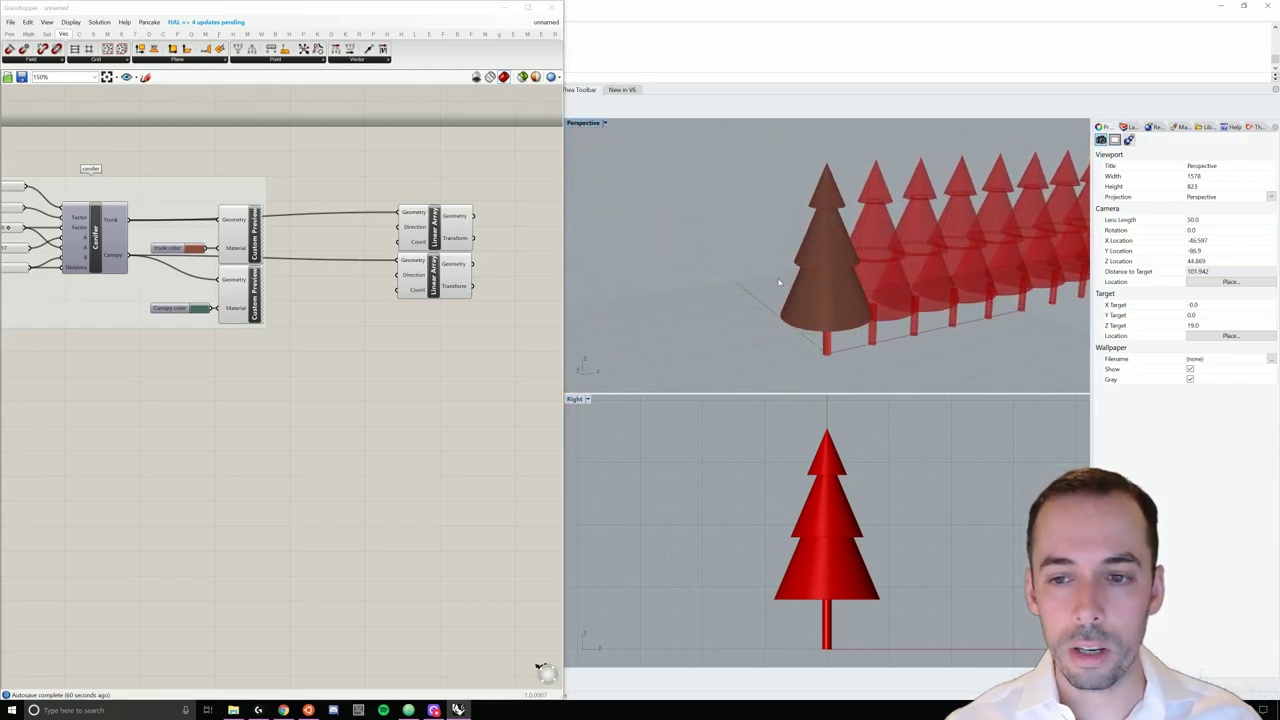
pyautogui.keyDown('shift'); pyautogui.moveTo(944, 258); pyautogui.dragTo(834, 270, button='right'); pyautogui.keyUp('shift')
pyautogui.scroll(-4, 834, 270)
pyautogui.moveTo(797, 325); pyautogui.dragTo(670, 271, button='right')
pyautogui.scroll(2, 833, 290)
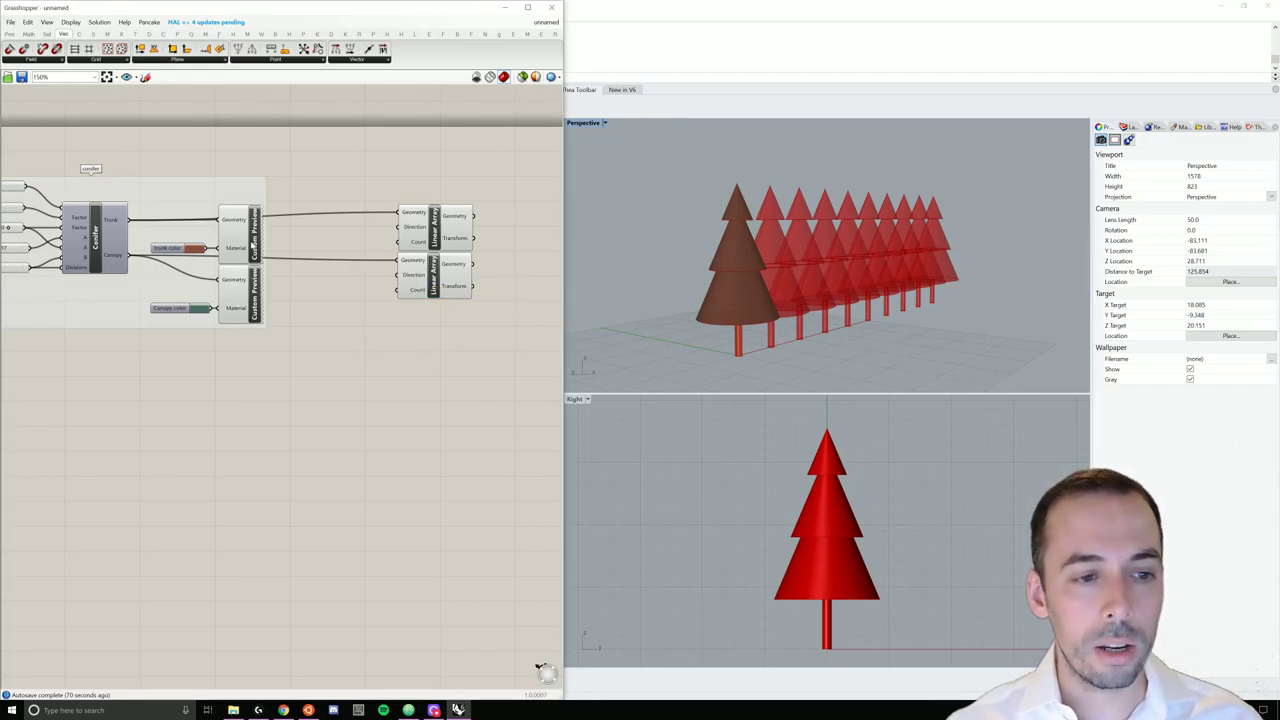
# Step: Turn off the preview of the trunk and canopy Custom Preview components
pyautogui.rightClick(255, 242)
pyautogui.click(266, 259)
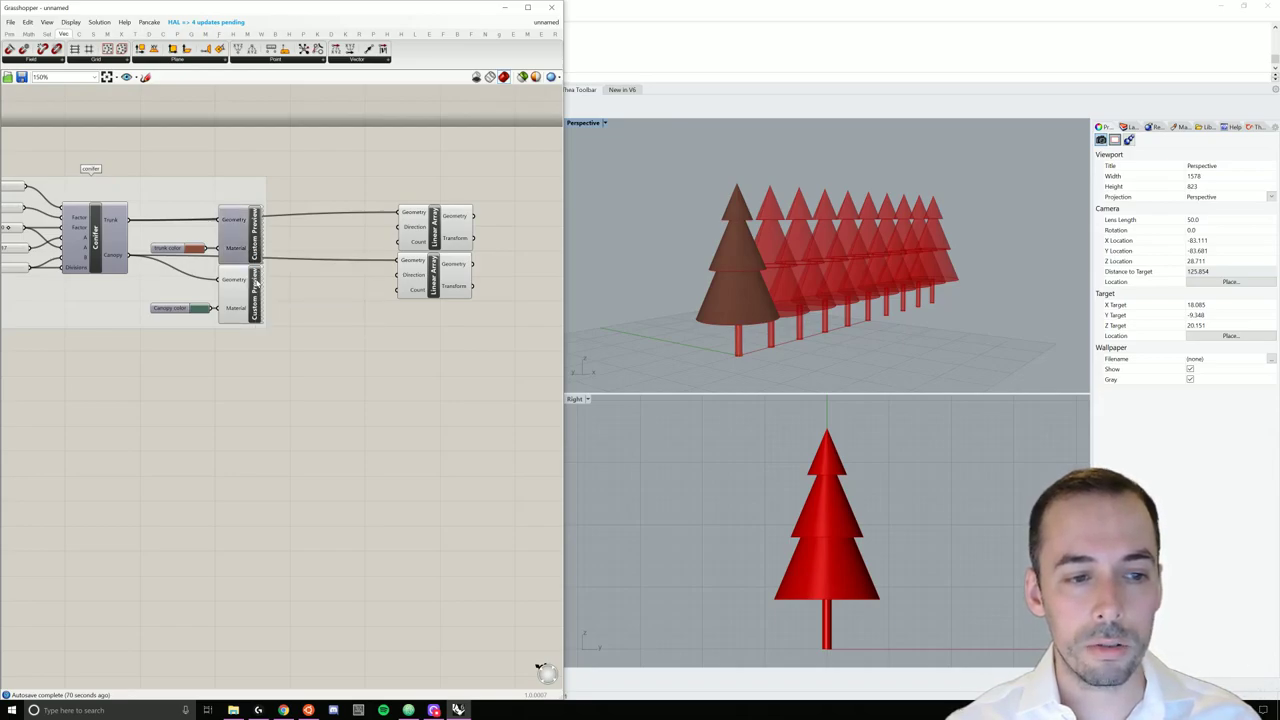
pyautogui.rightClick(256, 285)
pyautogui.click(293, 301)
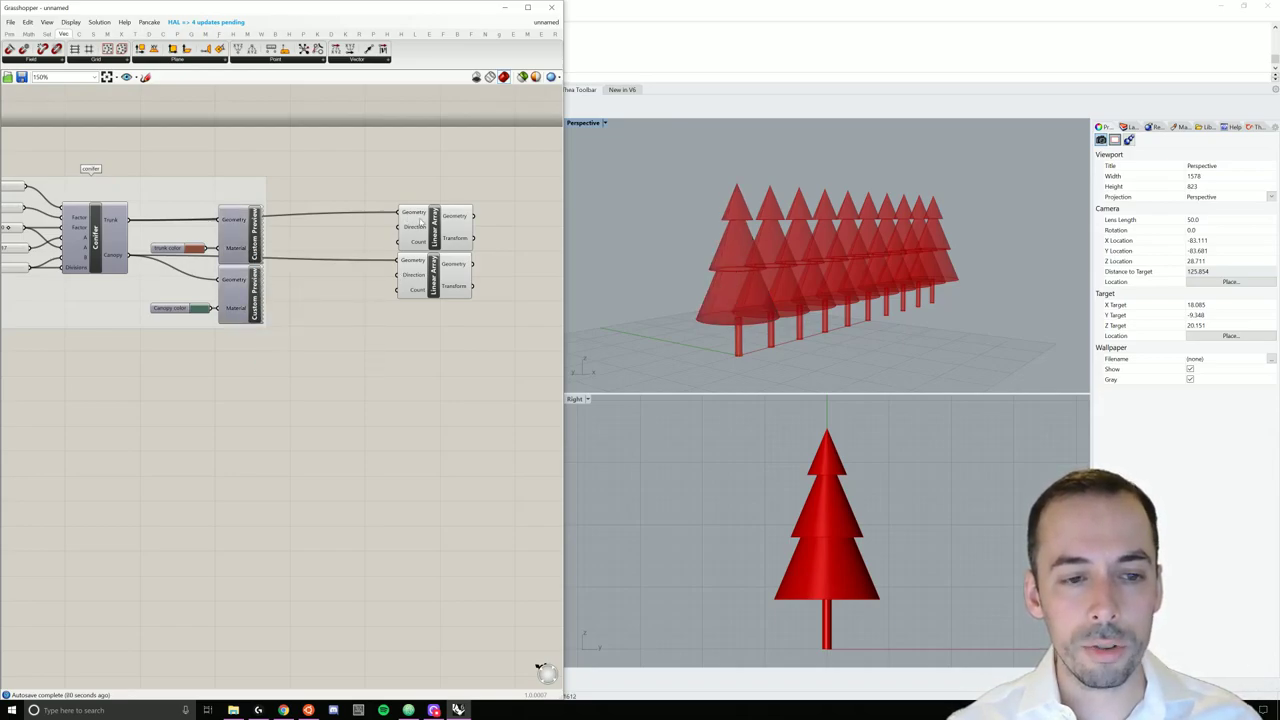
# Step: Set the wire display of both Linear Array Geometry inputs to Hidden
pyautogui.moveTo(416, 215)
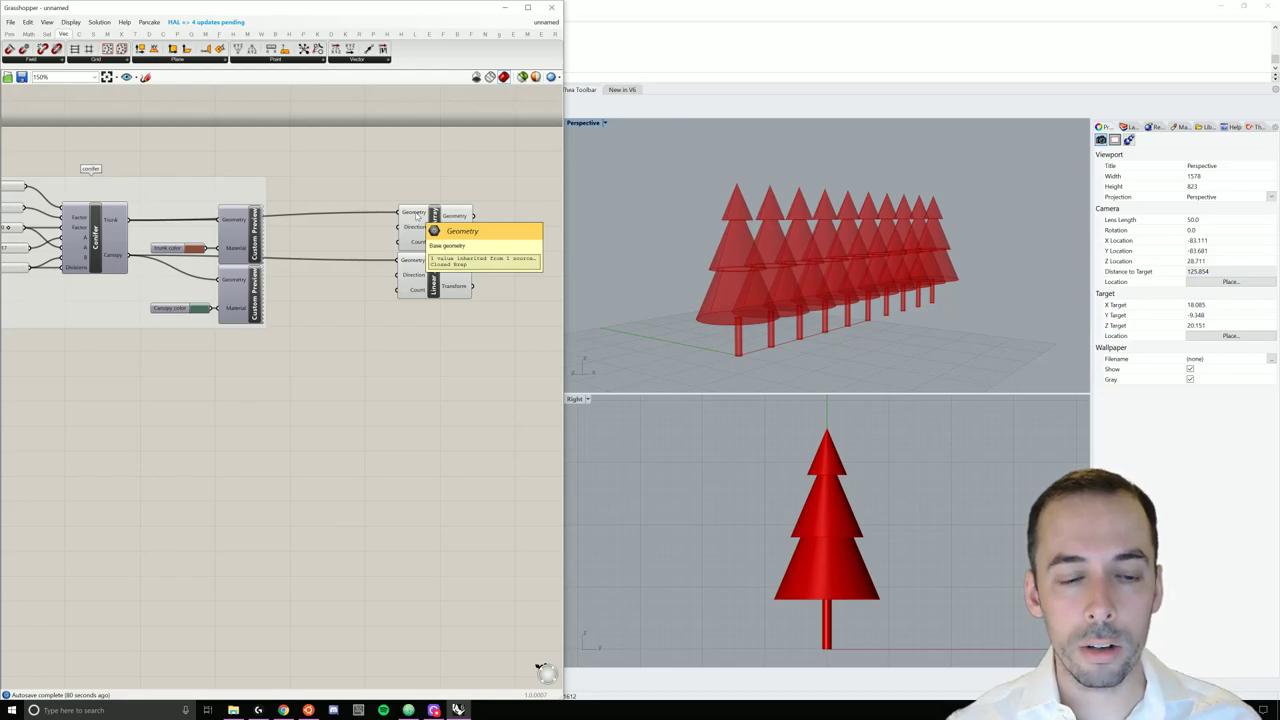
pyautogui.rightClick(416, 213)
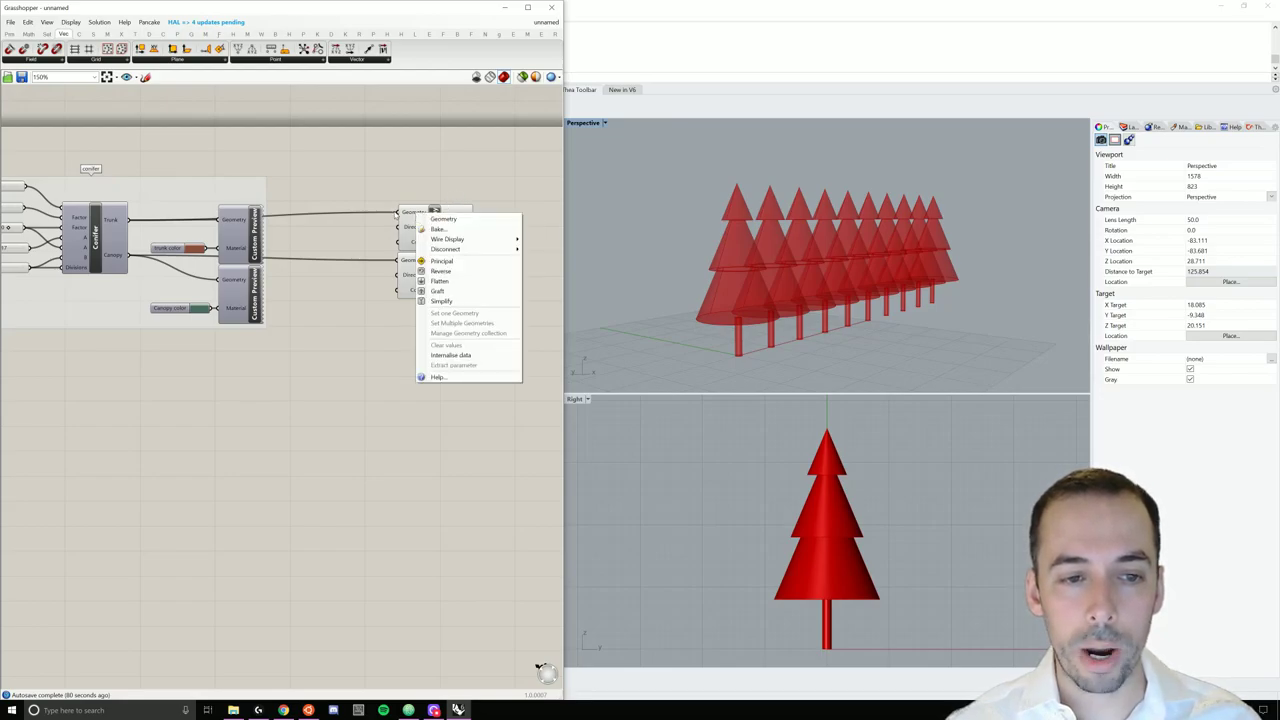
pyautogui.moveTo(490, 240)
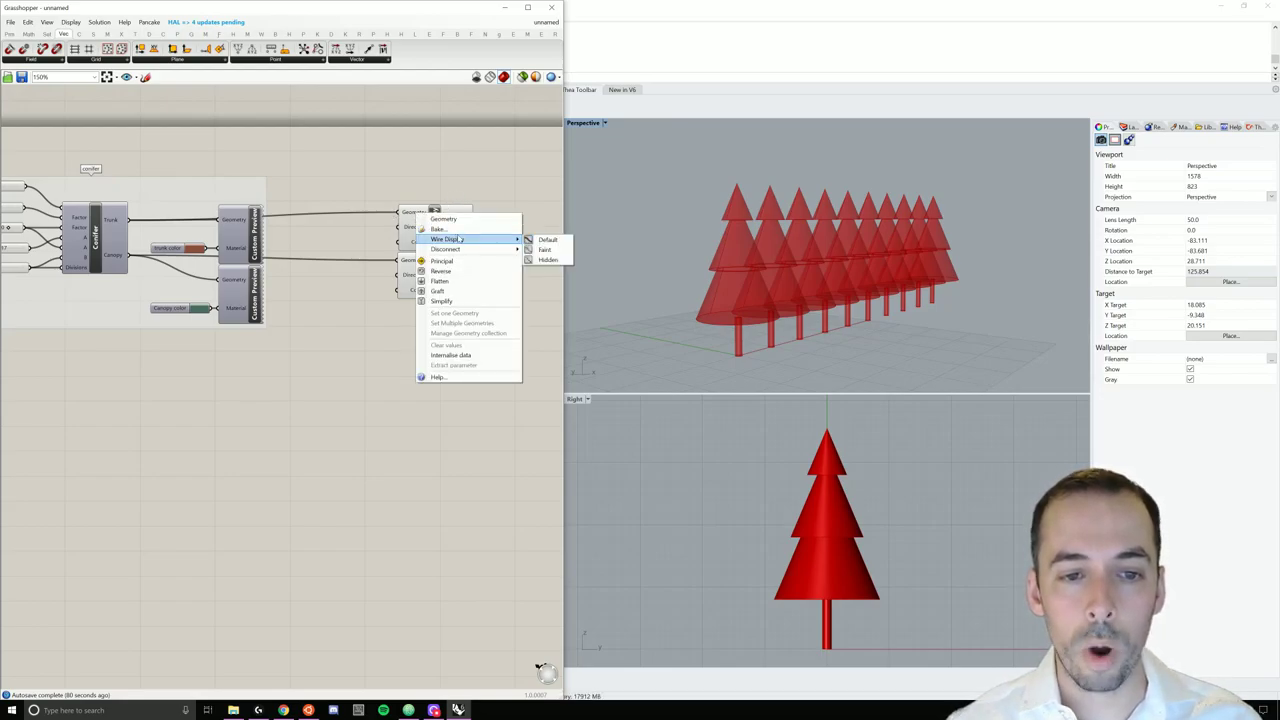
pyautogui.click(548, 260)
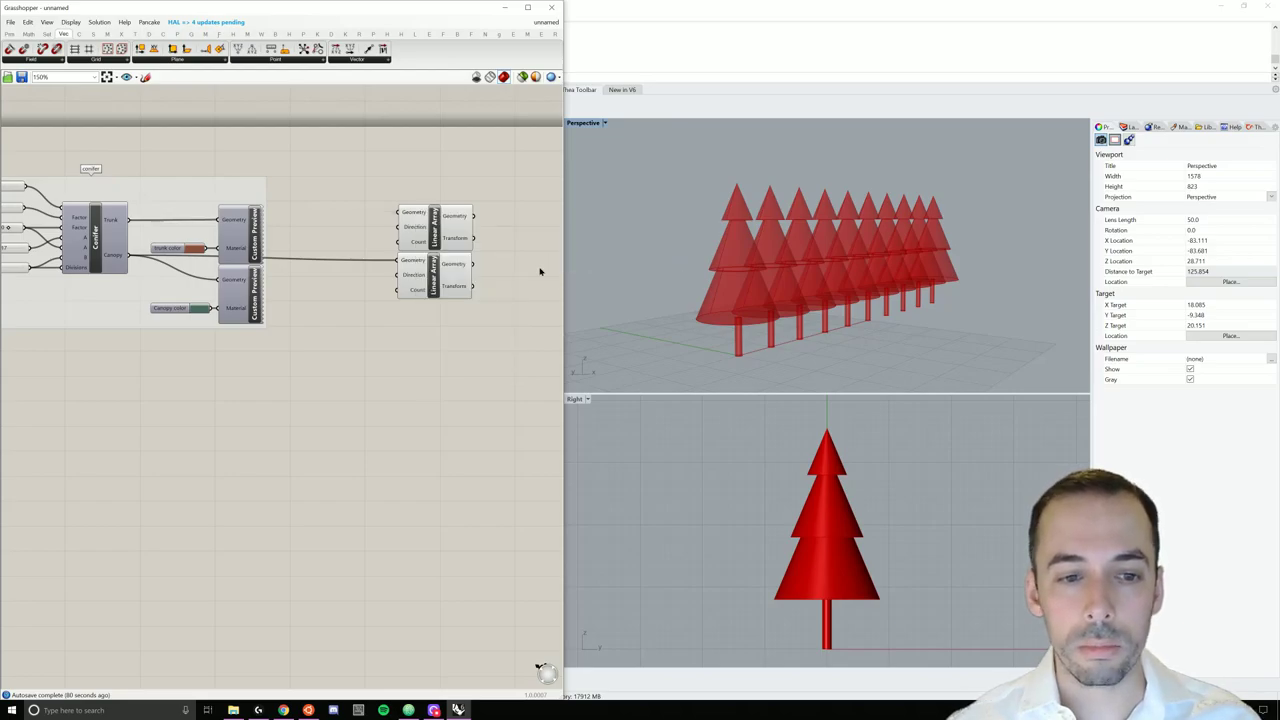
pyautogui.rightClick(421, 263)
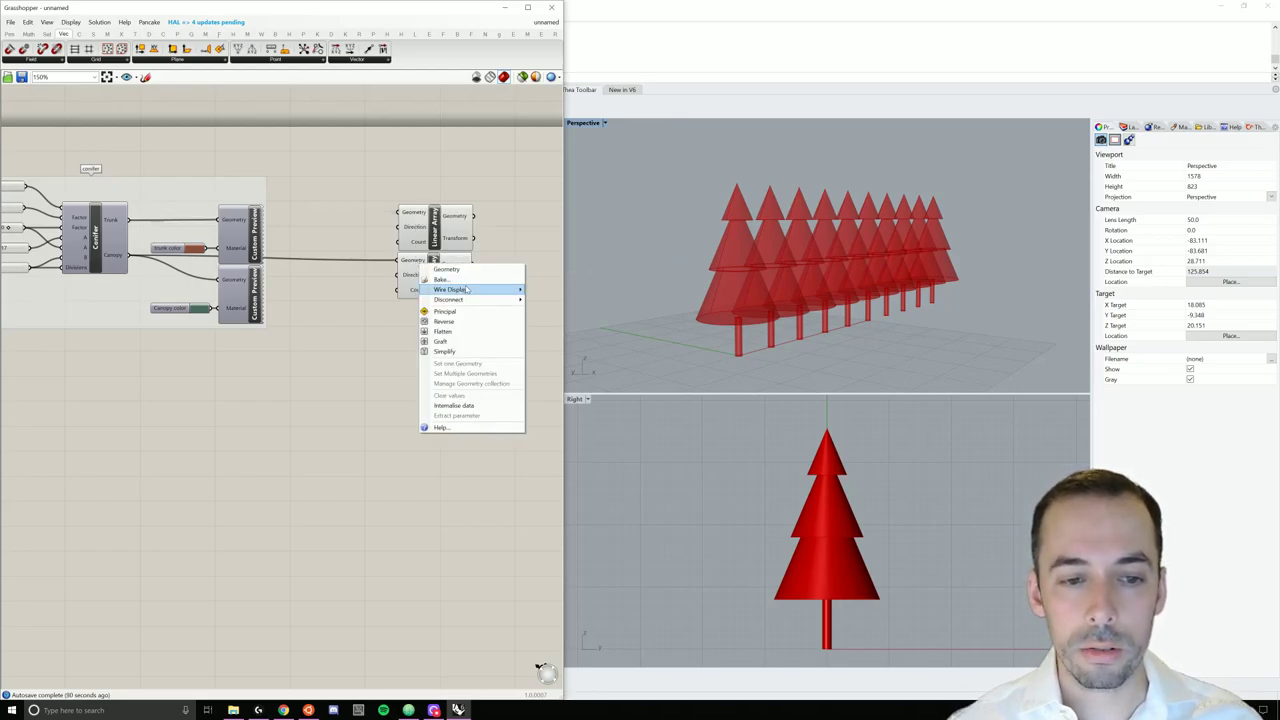
pyautogui.moveTo(466, 290)
pyautogui.click(550, 310)
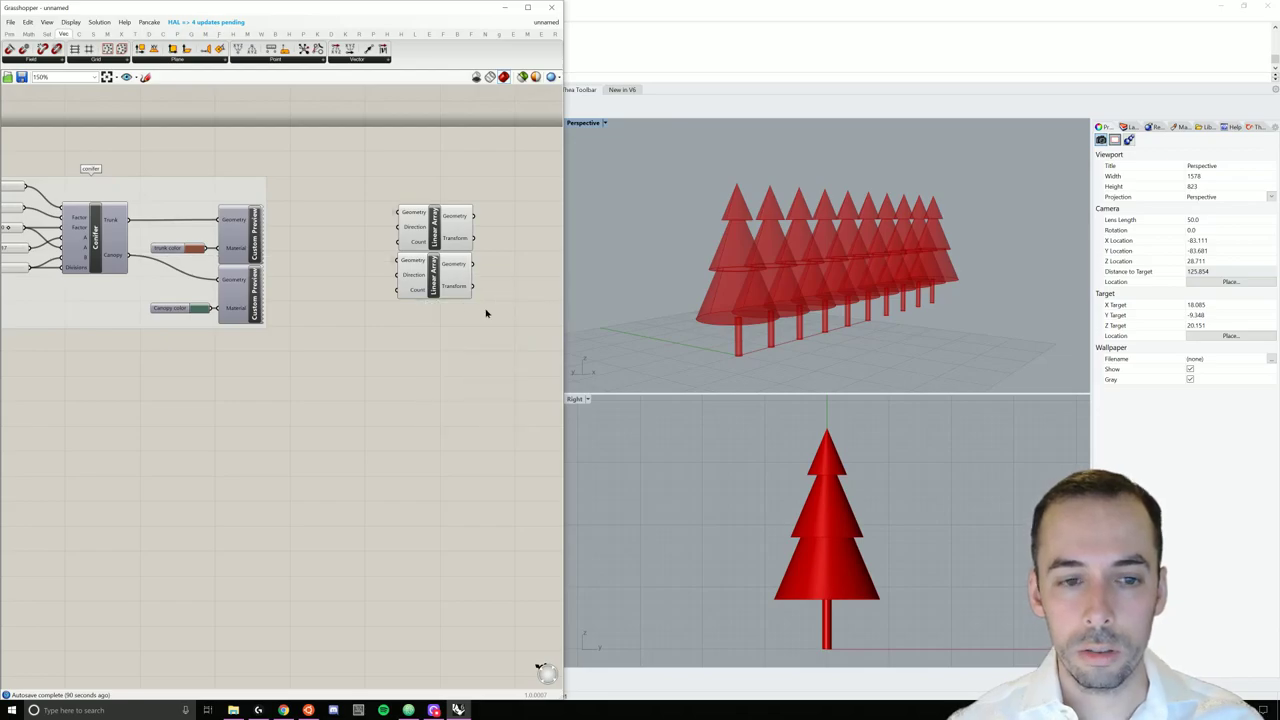
# Step: Spread the two Linear Array components apart vertically and move them farther from the Custom Preview components
pyautogui.moveTo(486, 309); pyautogui.dragTo(398, 296, button='right')
pyautogui.scroll(2, 343, 252)
pyautogui.moveTo(343, 252); pyautogui.dragTo(400, 327)
pyautogui.moveTo(351, 193); pyautogui.dragTo(384, 326)
pyautogui.scroll(-4, 405, 190)
pyautogui.moveTo(408, 265); pyautogui.dragTo(514, 268)
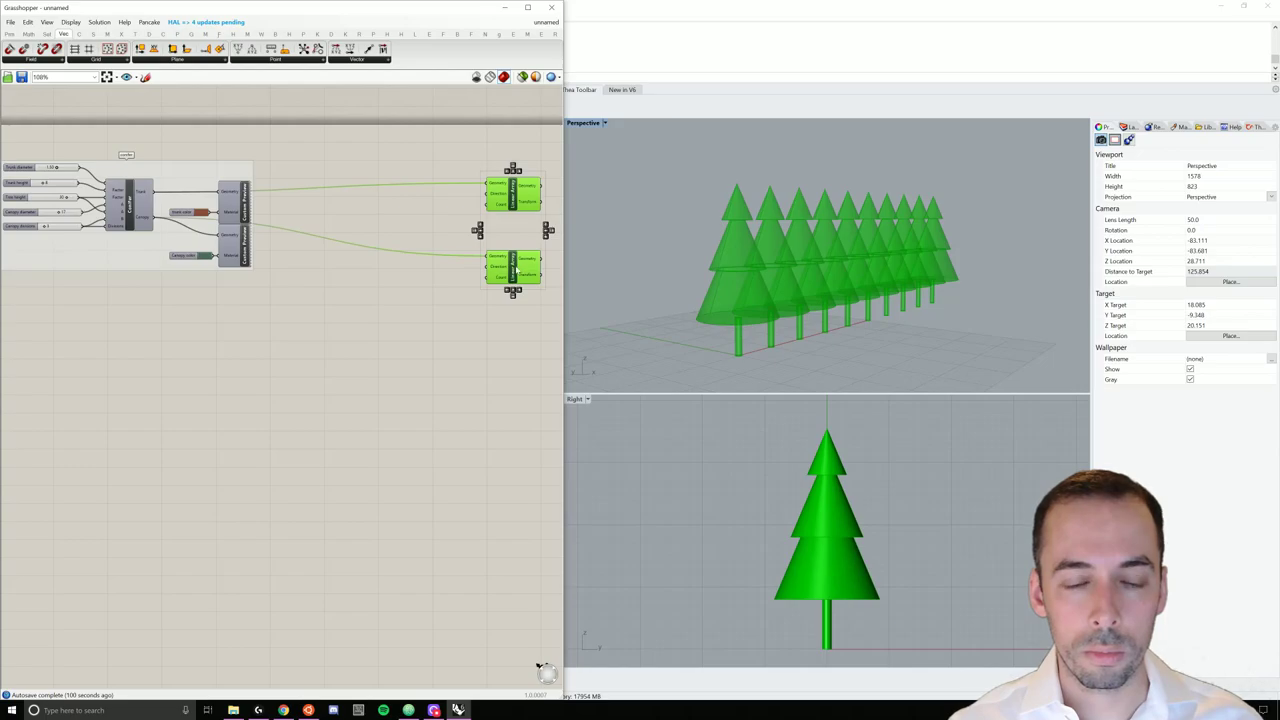
pyautogui.click(504, 243)
pyautogui.scroll(3, 440, 263)
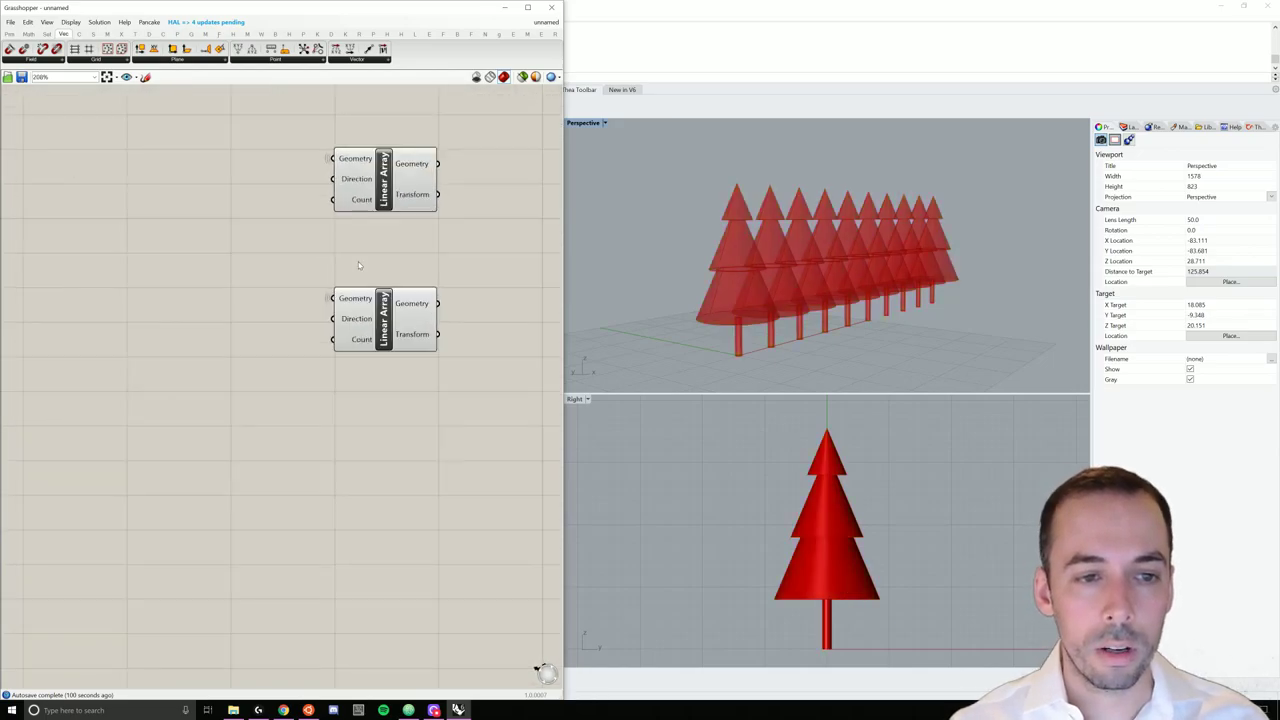
pyautogui.moveTo(316, 258)
pyautogui.mouseDown(button='right')
pyautogui.moveTo(372, 261)
pyautogui.moveTo(315, 271)
pyautogui.mouseUp(button='right')
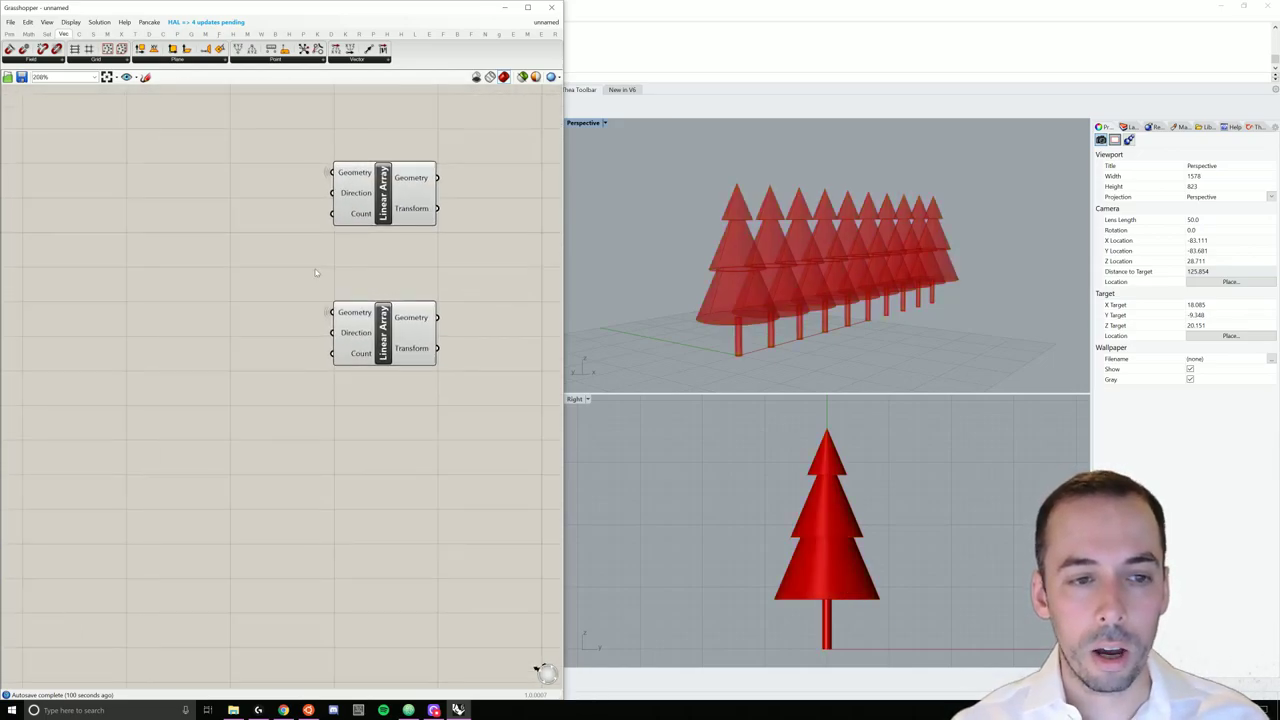
# Step: Add a Number Slider and place it between the Custom Preview and Linear Array components
pyautogui.doubleClick(171, 221)
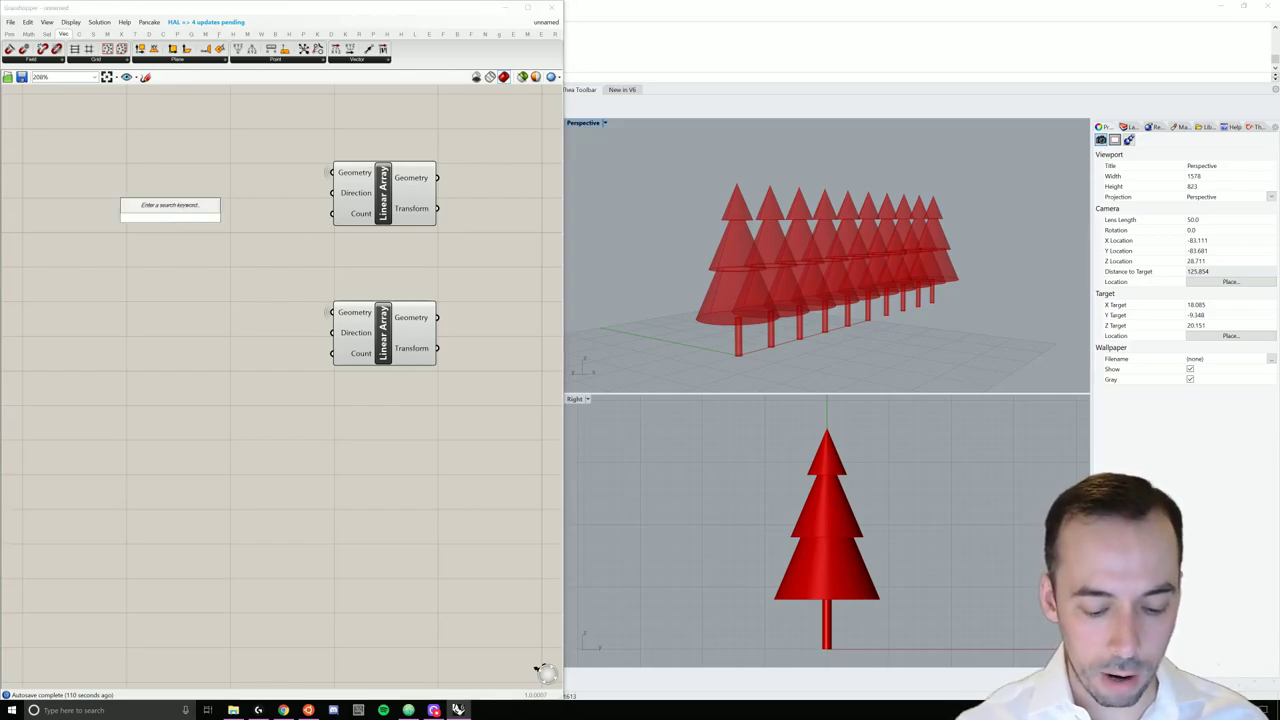
pyautogui.write('number slider')
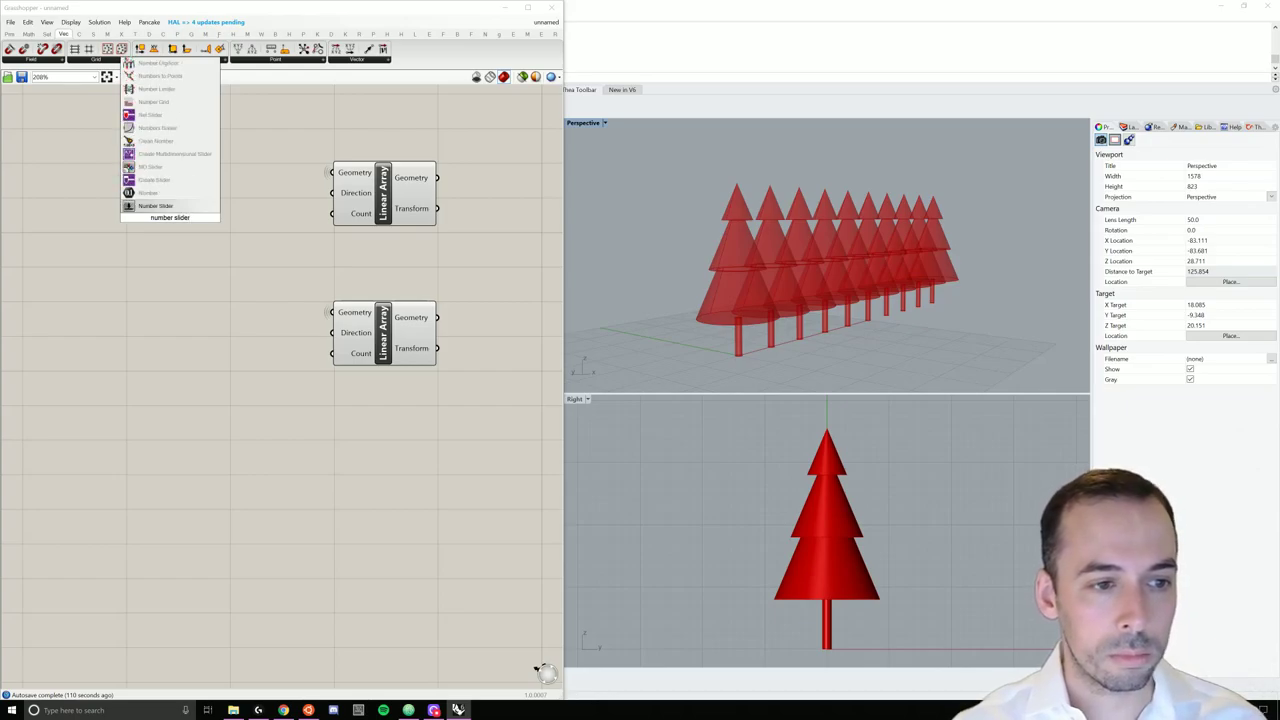
pyautogui.press('Return')
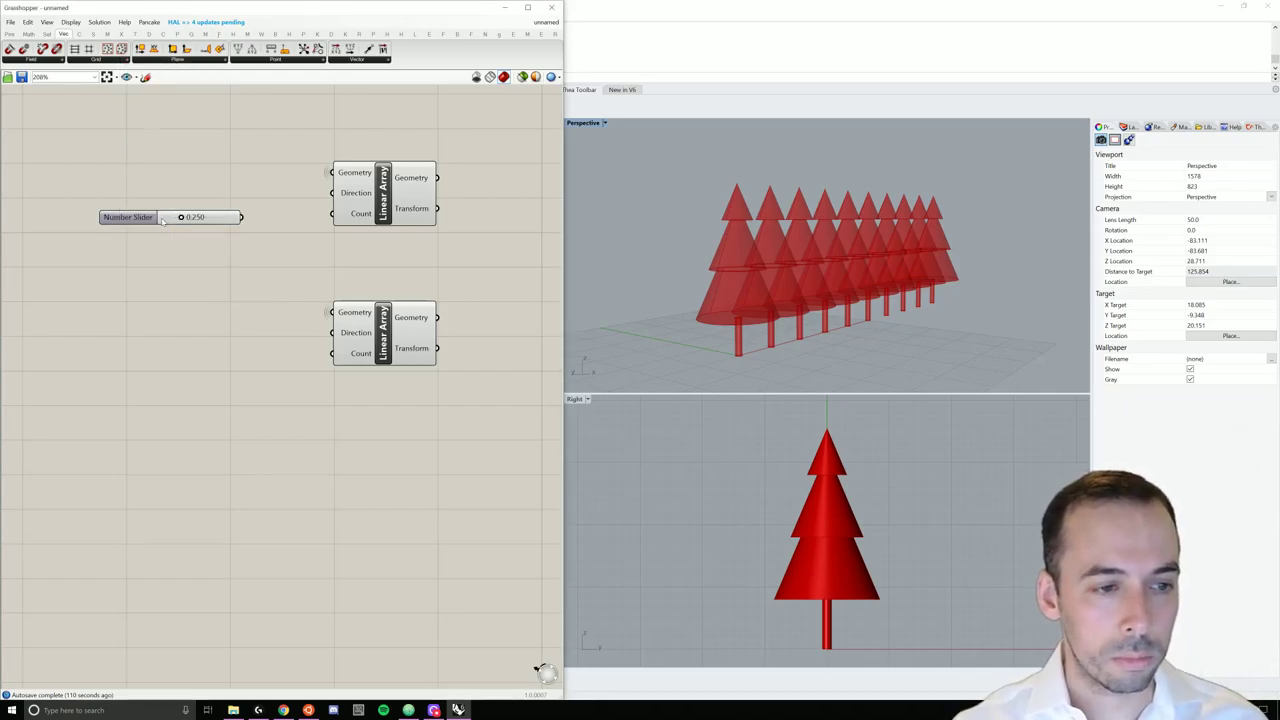
pyautogui.moveTo(130, 224); pyautogui.dragTo(49, 303)
pyautogui.moveTo(124, 276); pyautogui.dragTo(194, 279, button='right')
pyautogui.scroll(-2, 194, 279)
pyautogui.moveTo(163, 296); pyautogui.dragTo(148, 297)
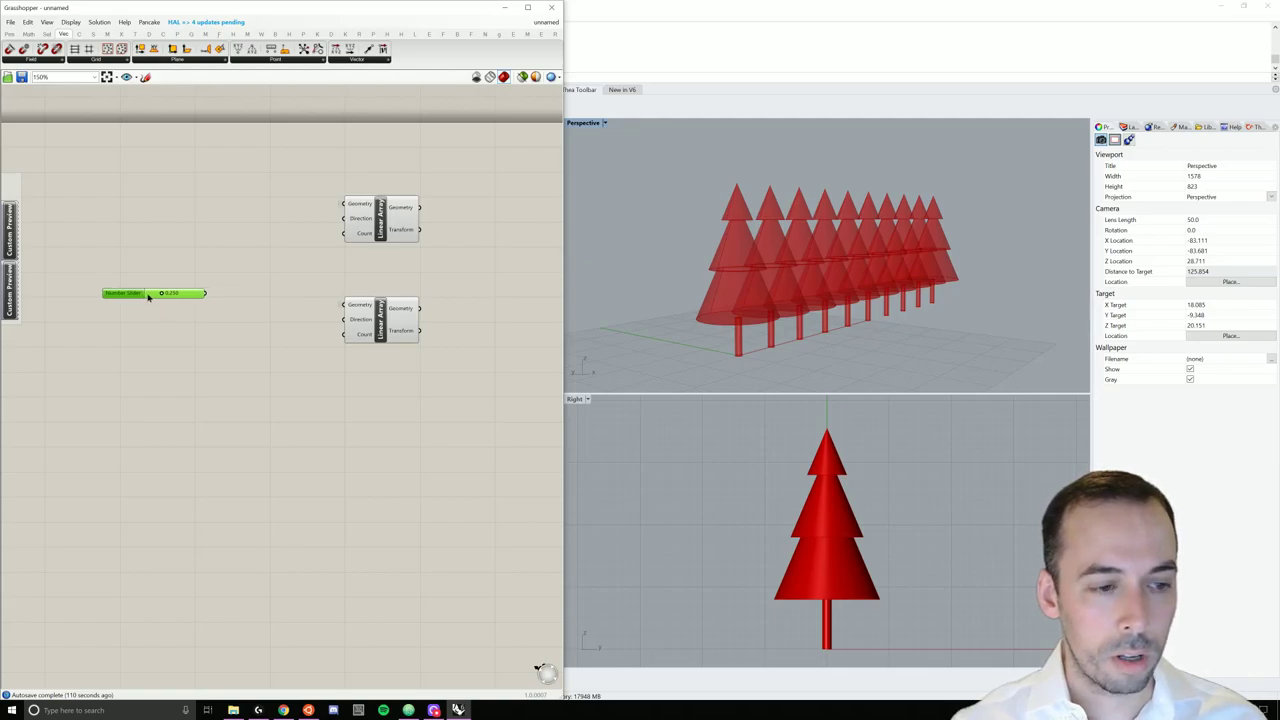
# Step: Configure the number slider with the name Count, integer rounding, a range of 36 and a value of 12
pyautogui.doubleClick(130, 296)
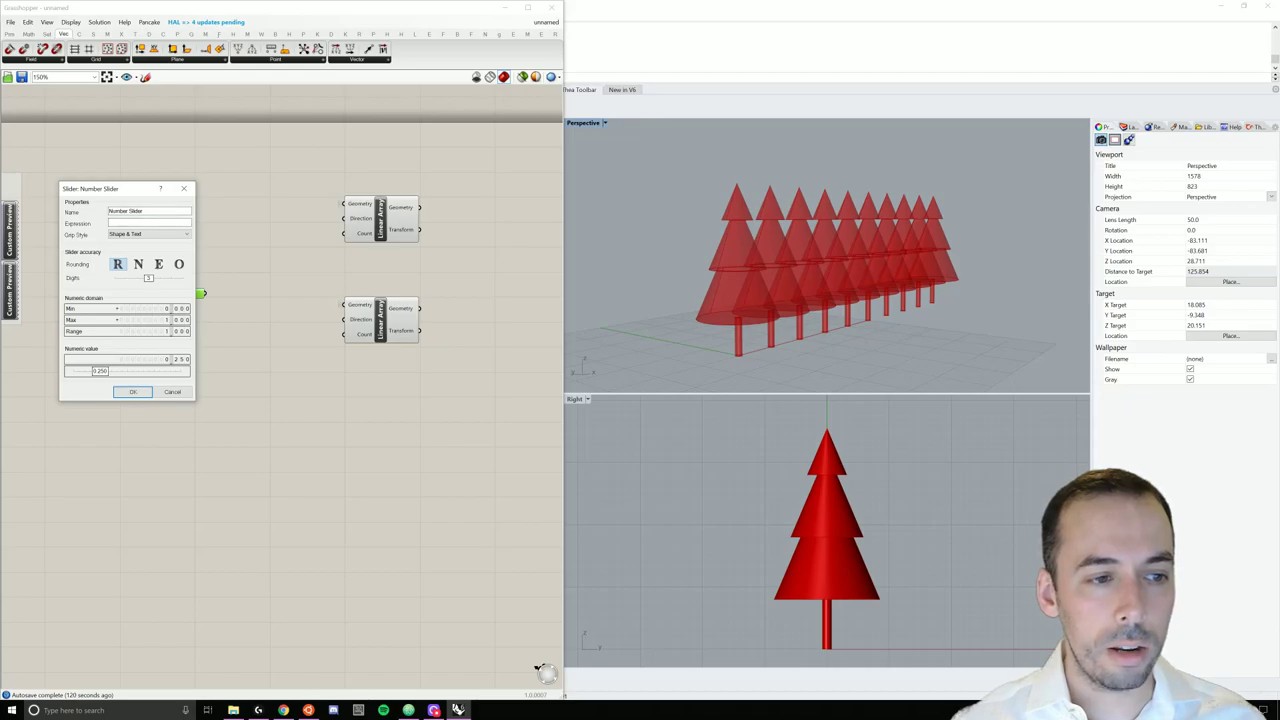
pyautogui.moveTo(149, 211); pyautogui.dragTo(40, 223)
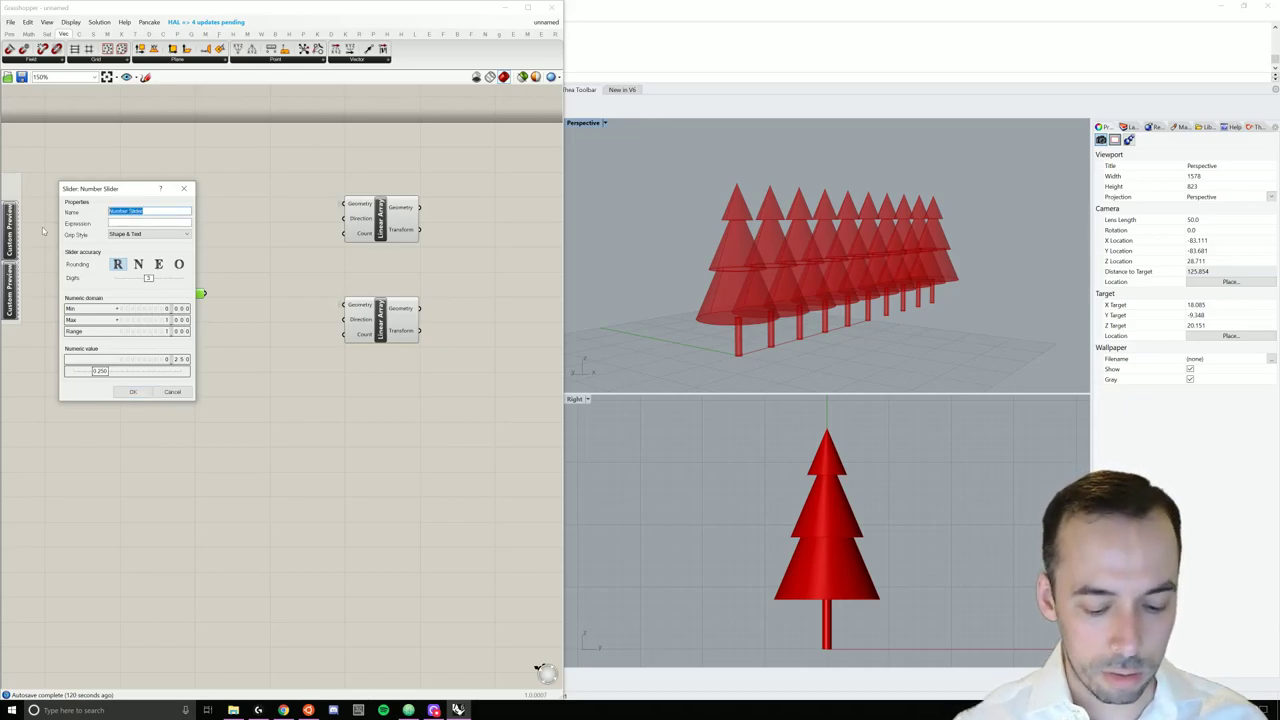
pyautogui.write('Count')
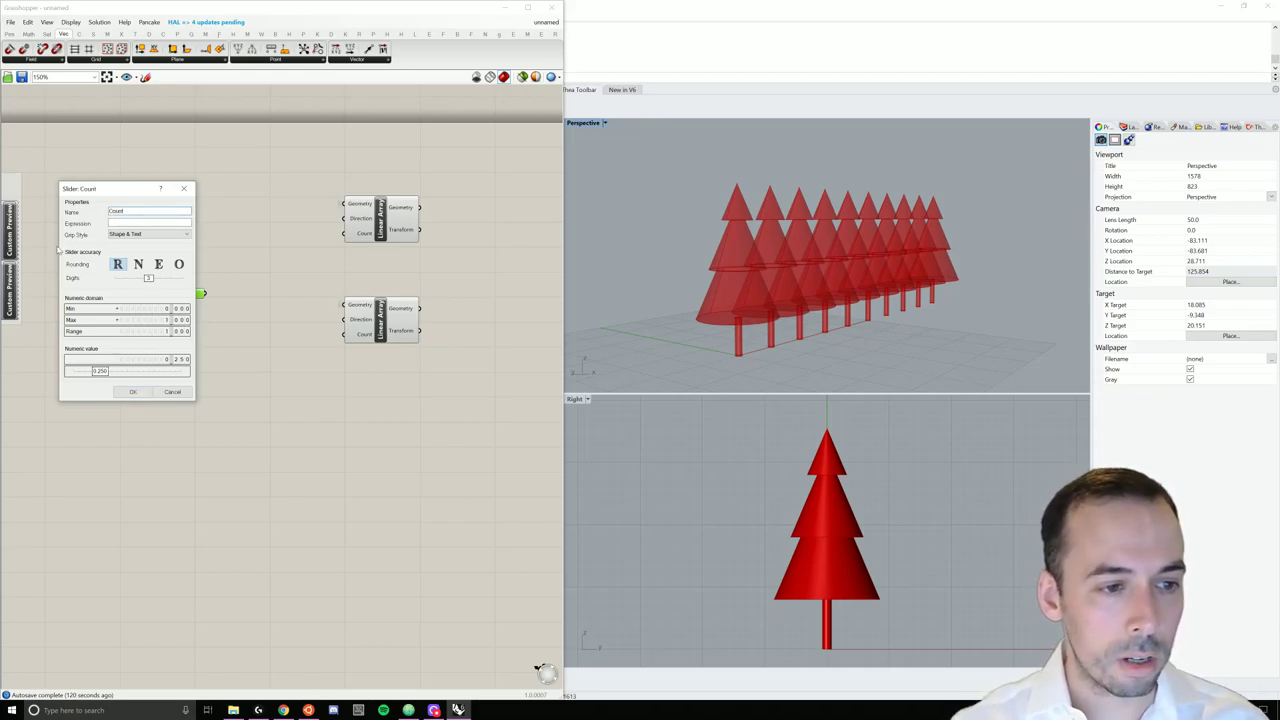
pyautogui.click(138, 264)
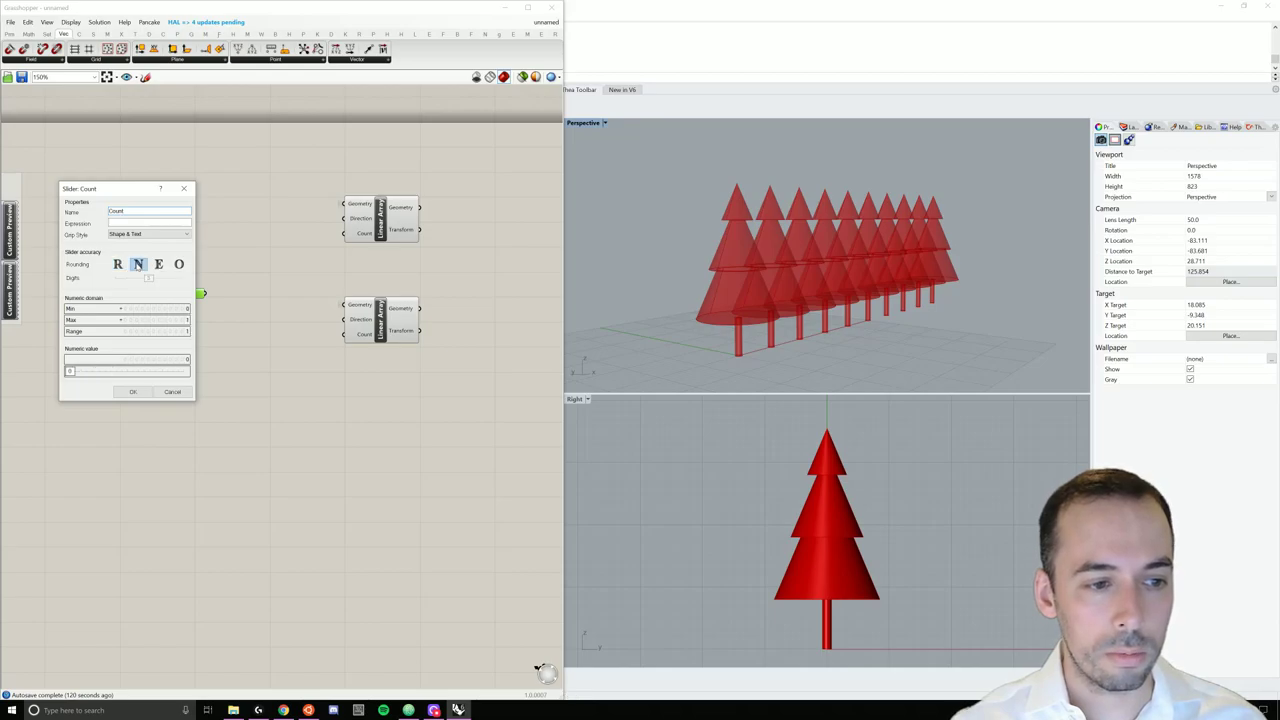
pyautogui.click(182, 331)
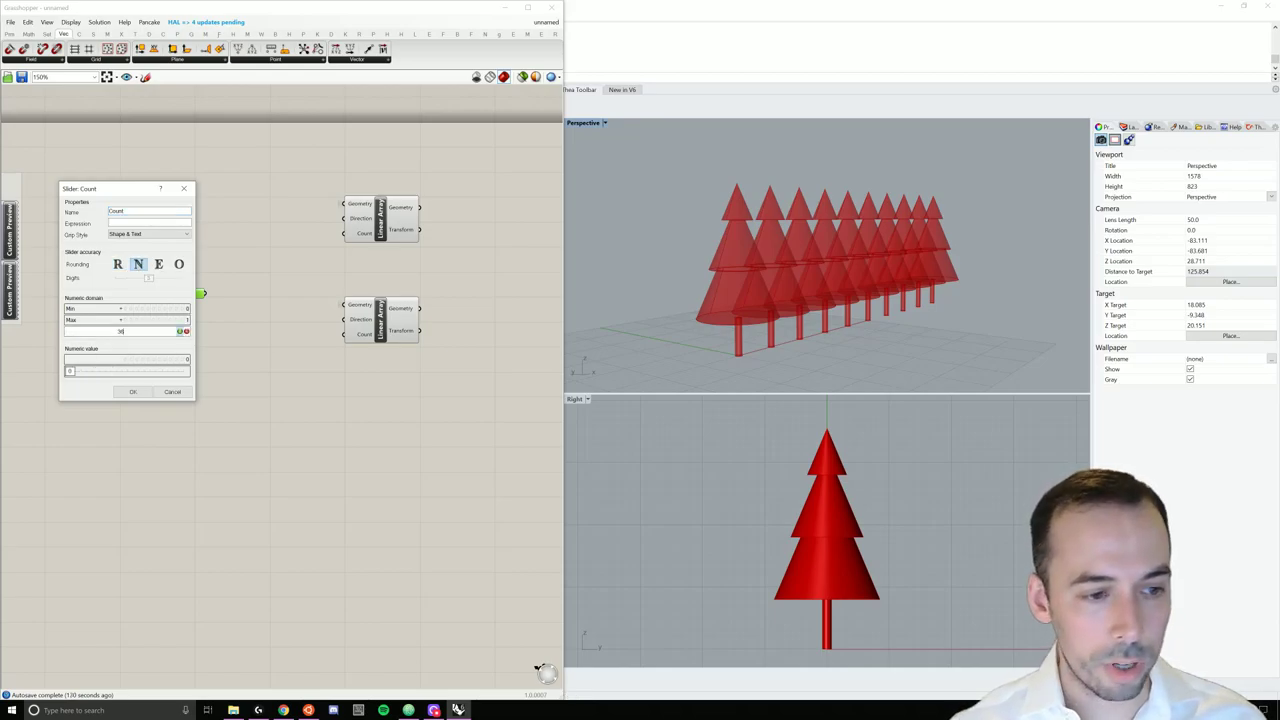
pyautogui.write('10')
pyautogui.press('Return')
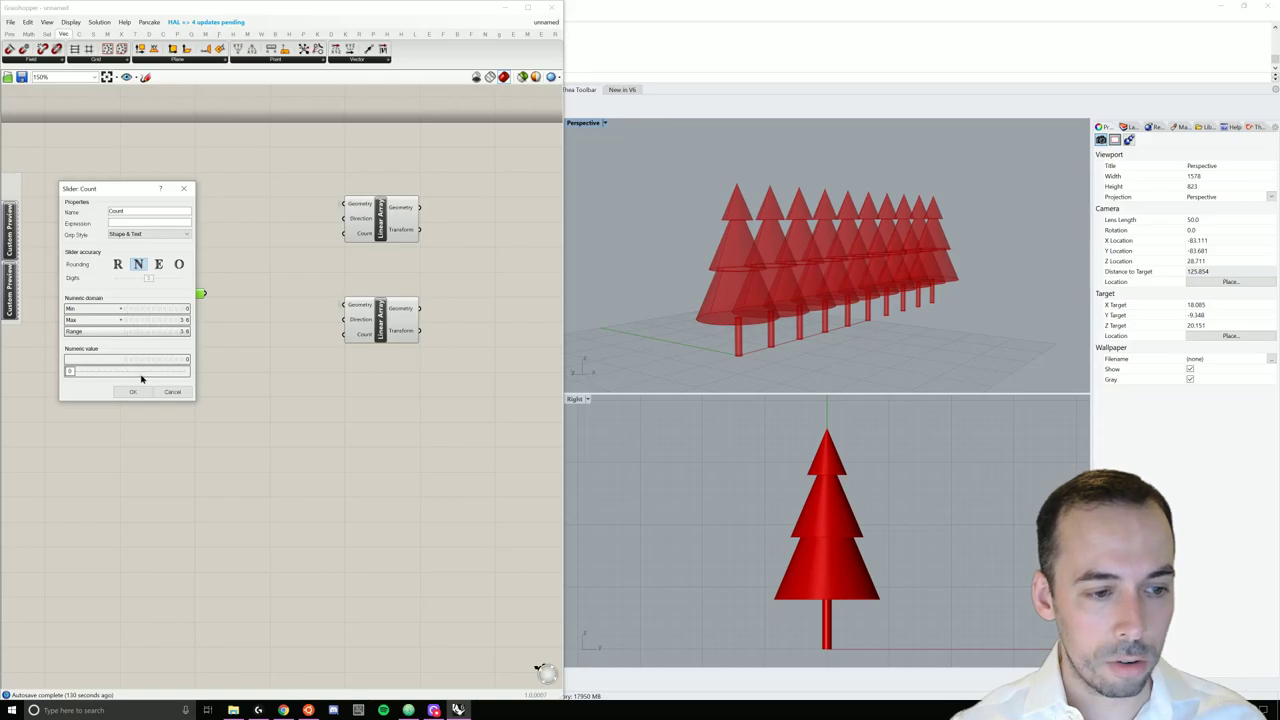
pyautogui.click(142, 371)
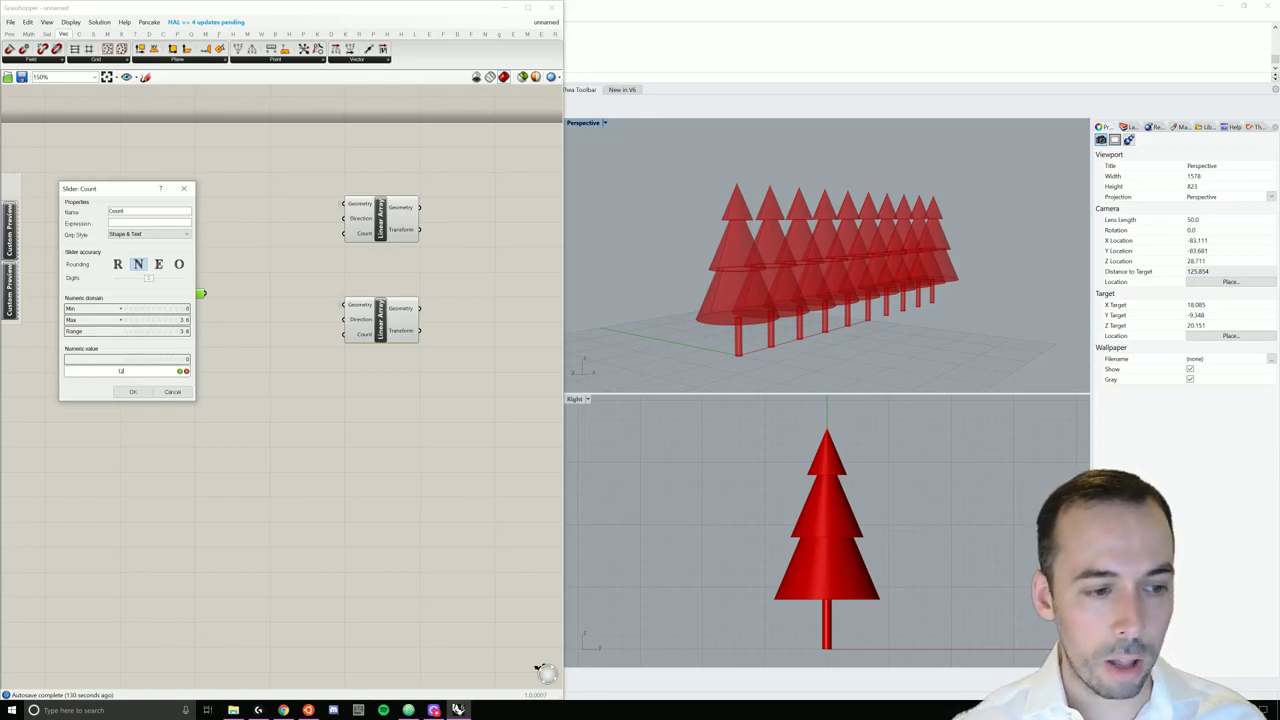
pyautogui.click(133, 392)
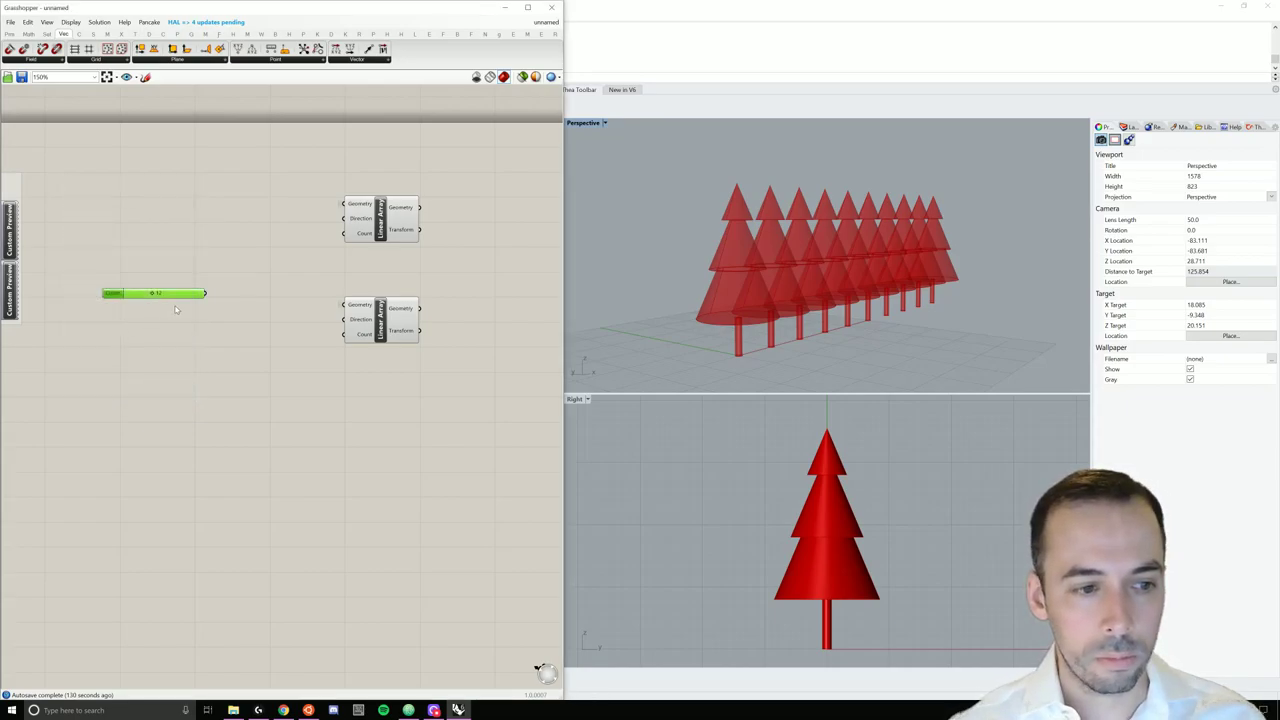
# Step: Connect the Count slider to the Count inputs of both Linear Arrays and center it vertically between them
pyautogui.moveTo(205, 293); pyautogui.dragTo(343, 234)
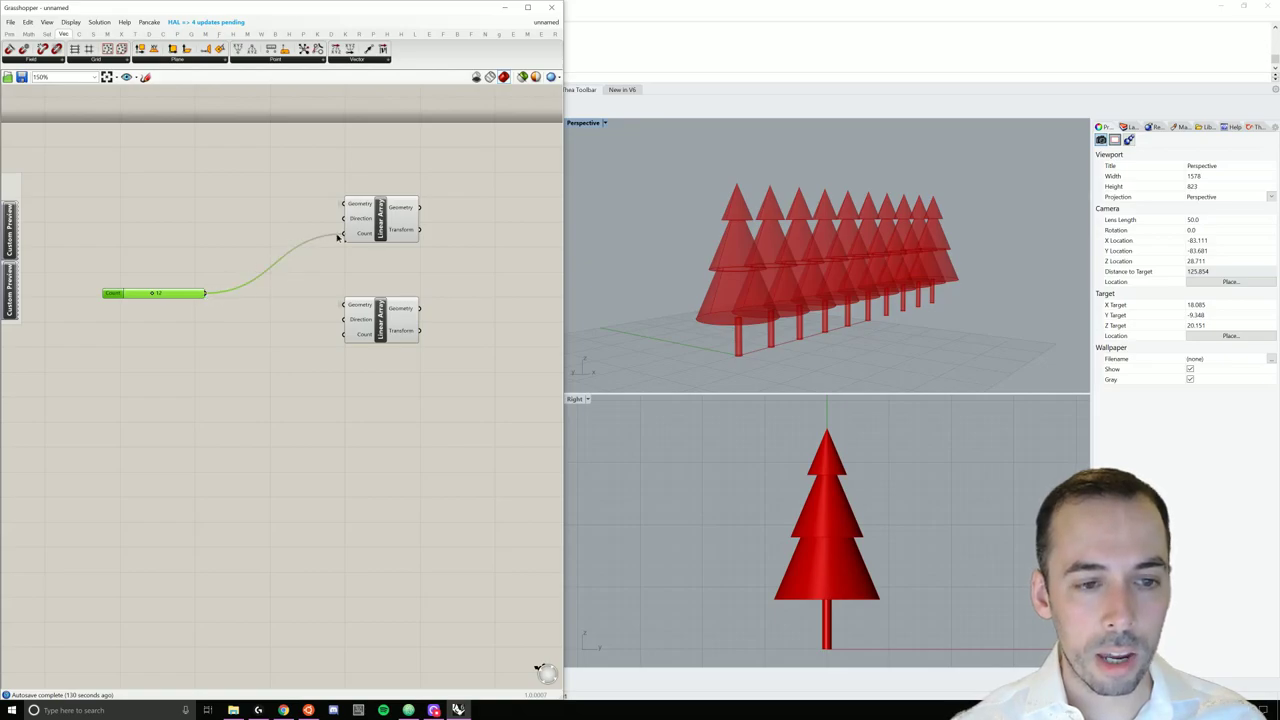
pyautogui.moveTo(207, 293); pyautogui.dragTo(344, 334)
pyautogui.moveTo(188, 293); pyautogui.dragTo(191, 279)
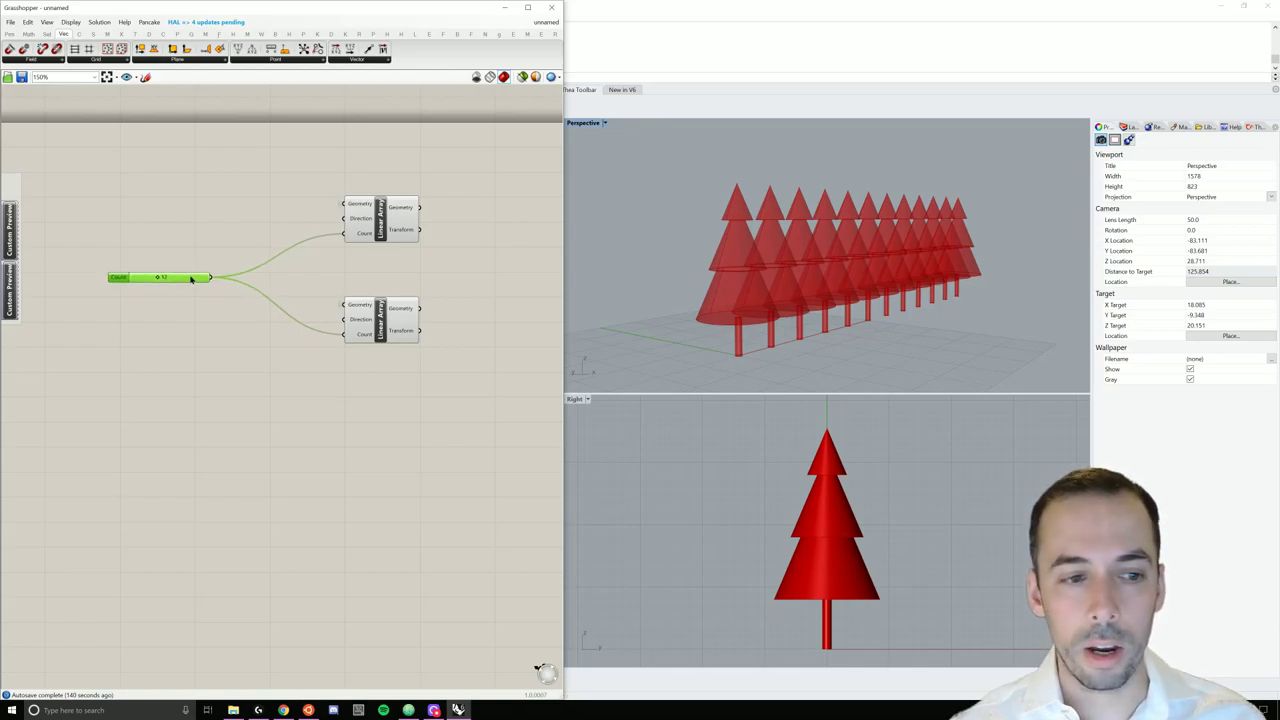
pyautogui.moveTo(793, 268); pyautogui.dragTo(778, 268, button='right')
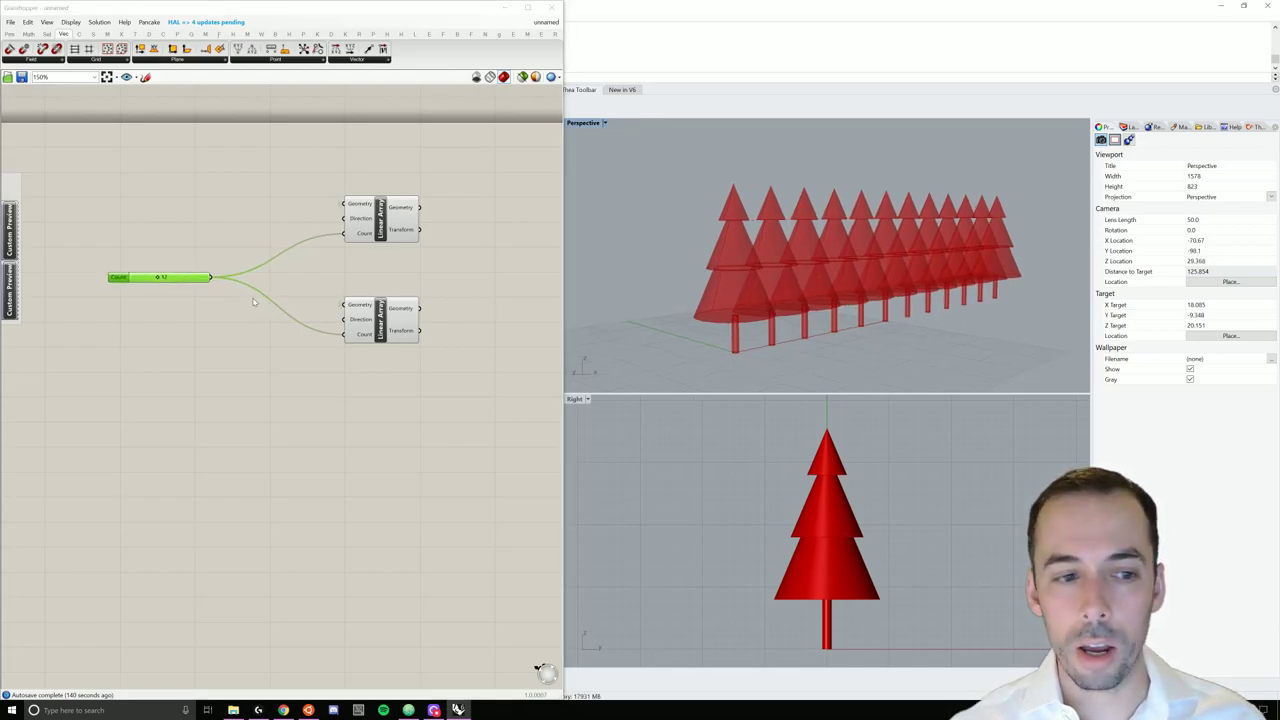
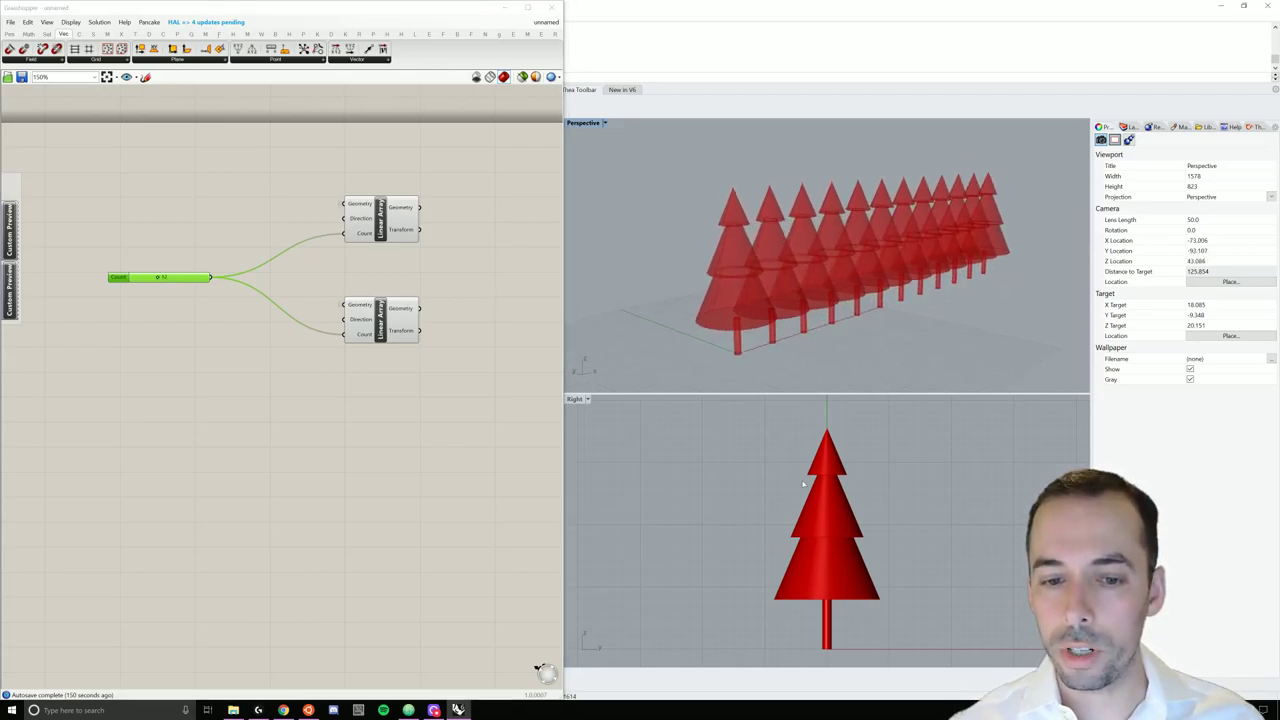
pyautogui.moveTo(809, 487); pyautogui.dragTo(798, 483, button='right')
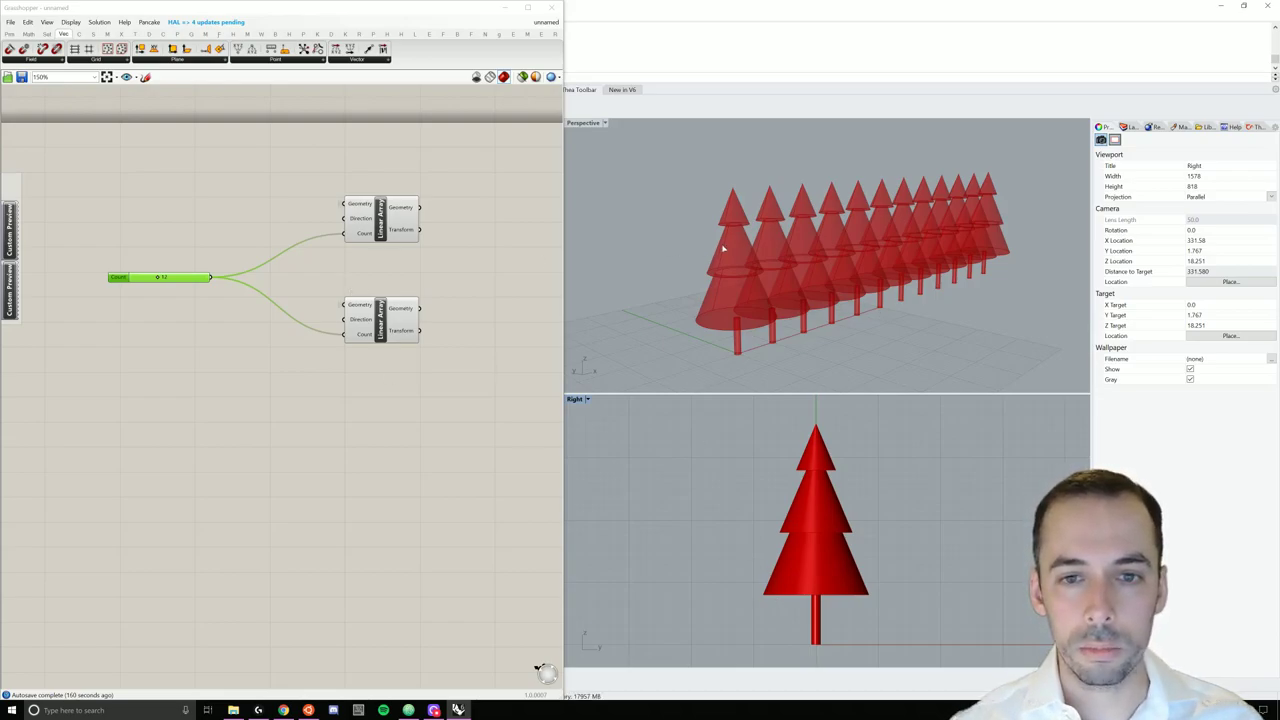
pyautogui.click(281, 293)
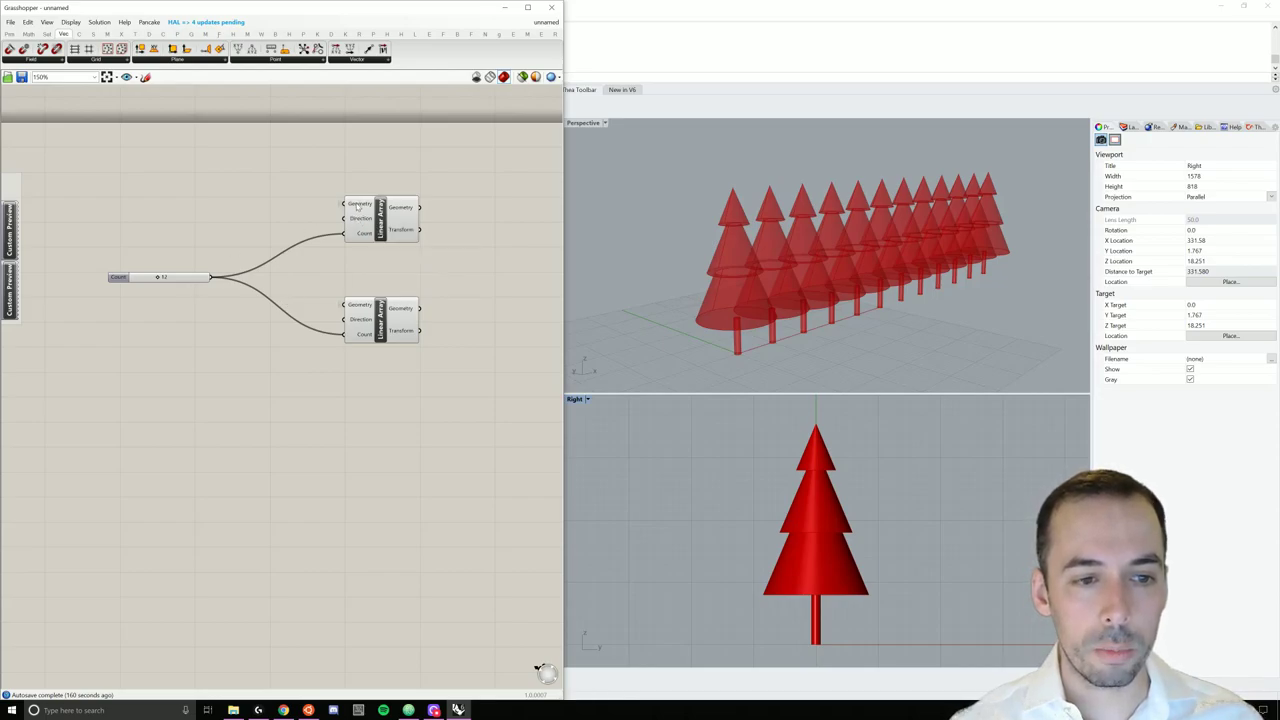
# Step: Add a Unit Y component and connect its Unit vector output to the upper Linear Array's Direction input
pyautogui.doubleClick(287, 226)
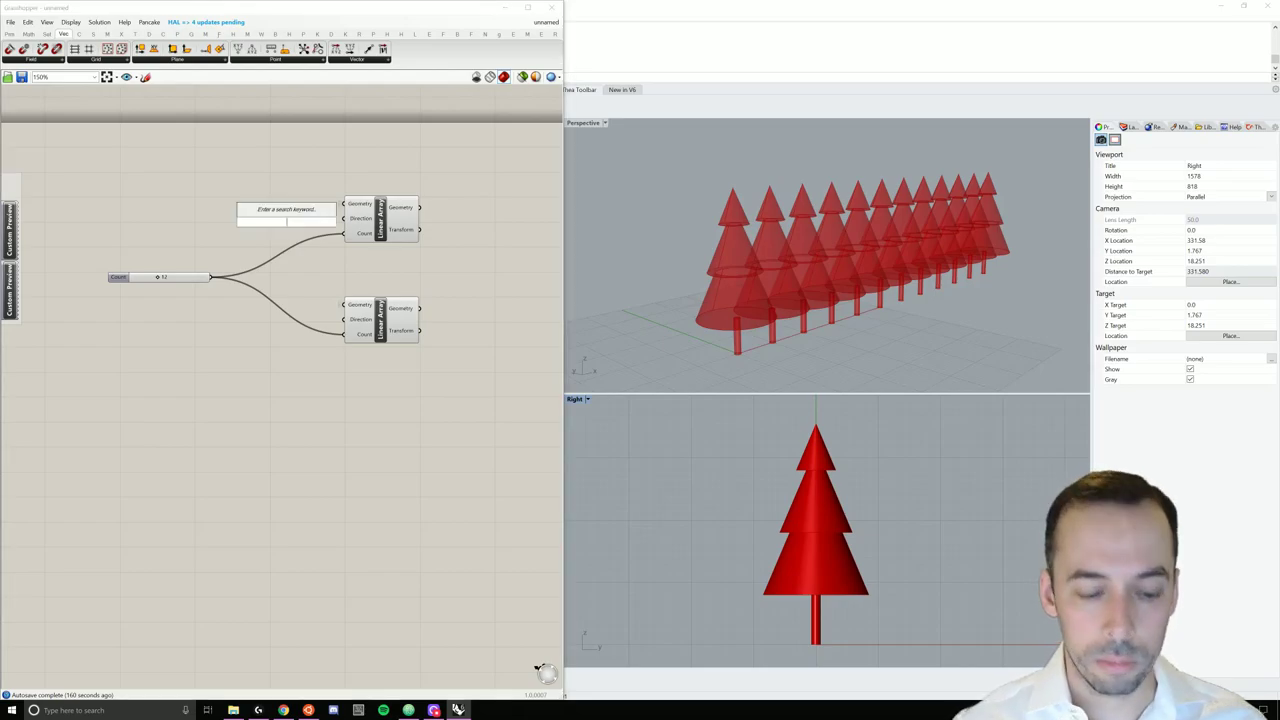
pyautogui.write('unit y')
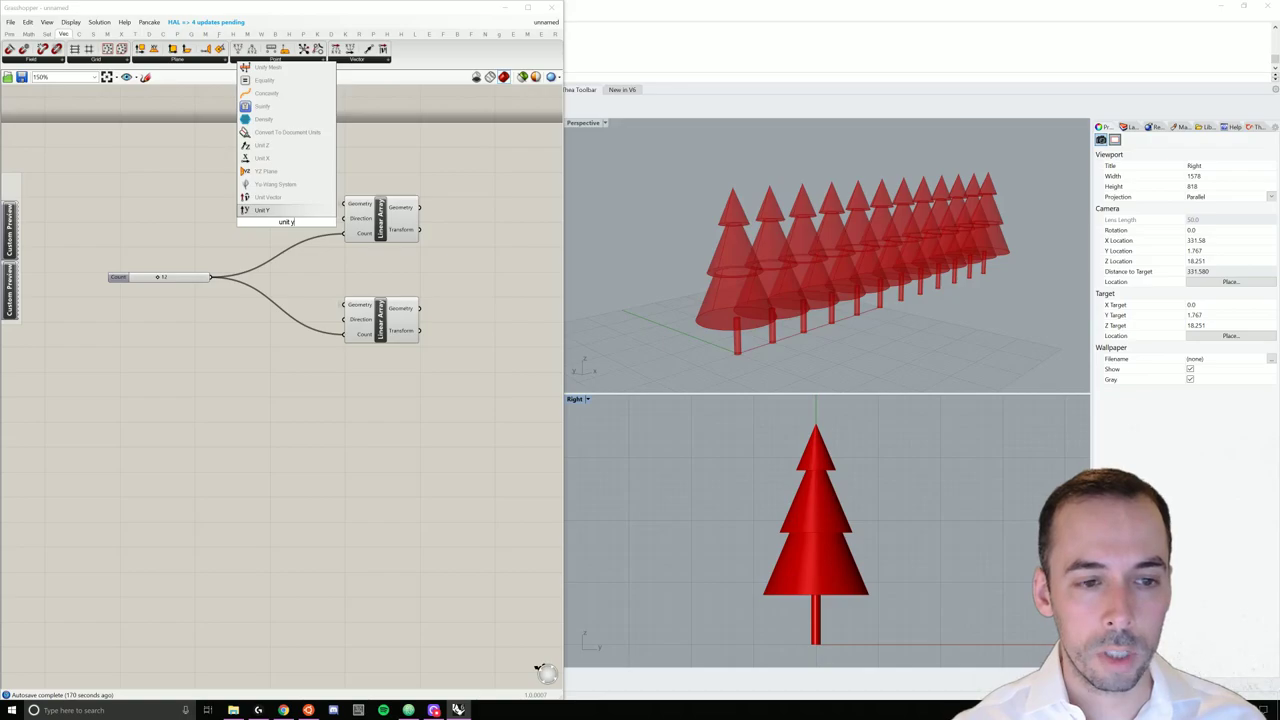
pyautogui.press('Return')
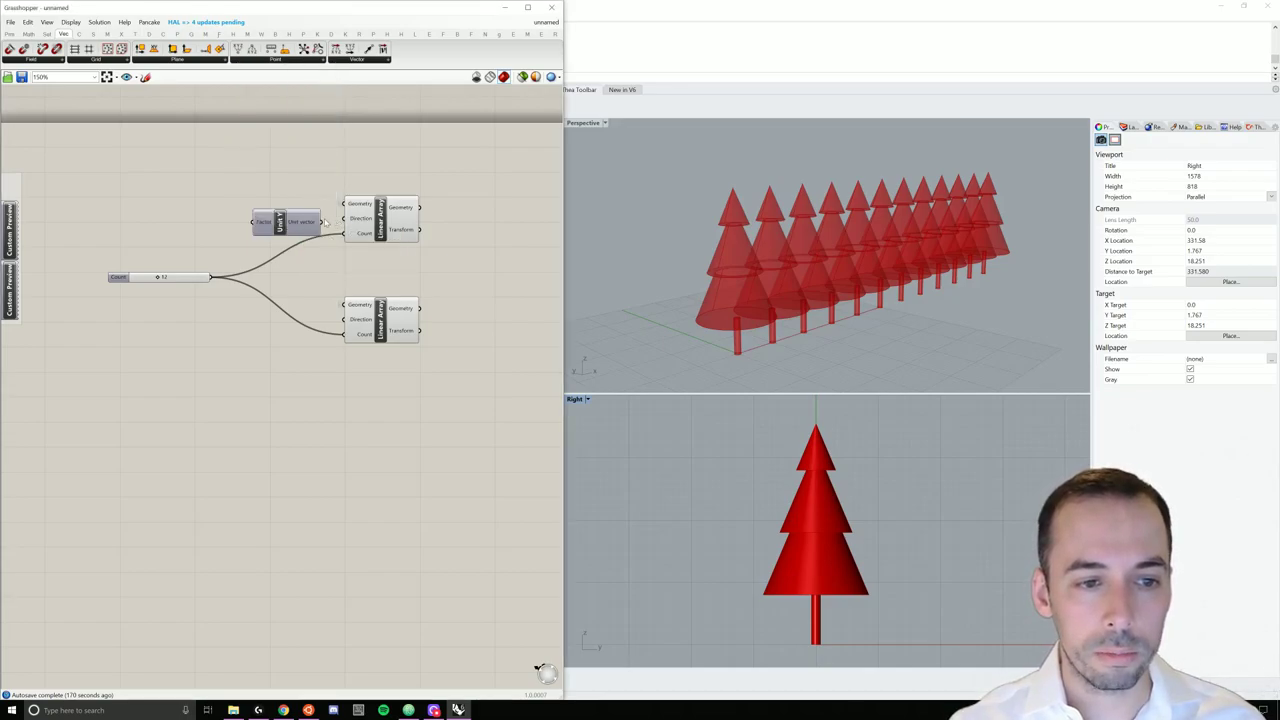
pyautogui.moveTo(279, 223)
pyautogui.mouseDown()
pyautogui.moveTo(343, 218)
pyautogui.moveTo(280, 221)
pyautogui.mouseUp()
pyautogui.click(334, 295)
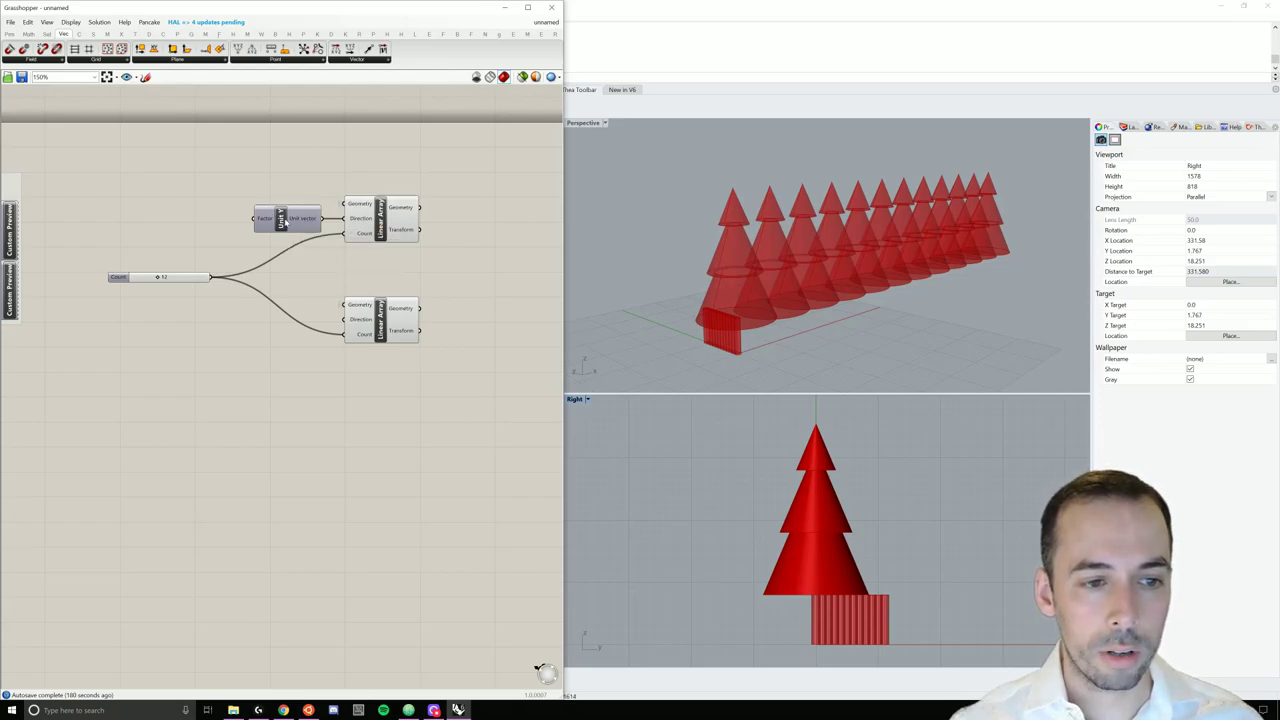
# Step: Duplicate the Unit Y component beside the lower Linear Array and connect the copy to that array's Direction input
pyautogui.click(284, 222)
pyautogui.keyDown('alt'); pyautogui.moveTo(284, 222); pyautogui.dragTo(235, 320); pyautogui.keyUp('alt')
pyautogui.keyDown('shift'); pyautogui.moveTo(280, 221); pyautogui.dragTo(230, 221); pyautogui.keyUp('shift')
pyautogui.hotkey('ctrl', 'z')
# Step: Move the Linear Arrays farther away from their Unit Y components to open up the layout
pyautogui.click(172, 202)
pyautogui.moveTo(402, 167); pyautogui.dragTo(282, 320)
pyautogui.click(281, 399)
pyautogui.moveTo(717, 237); pyautogui.dragTo(809, 221, button='right')
pyautogui.click(243, 350)
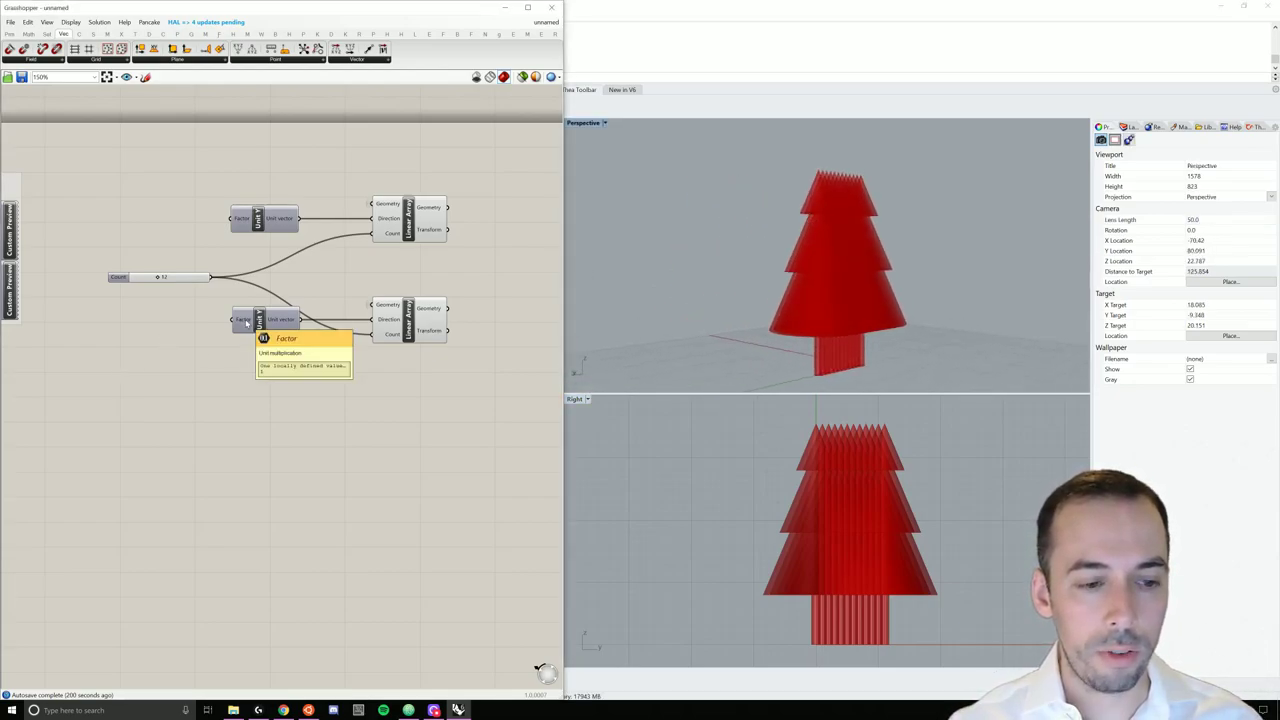
# Step: Duplicate the Count slider directly below the original and connect the copy to both Unit Y Factor inputs
pyautogui.moveTo(300, 351); pyautogui.dragTo(366, 343, button='right')
pyautogui.click(265, 272)
pyautogui.hotkey('ctrl', 'c')
pyautogui.hotkey('ctrl', 'v')
pyautogui.moveTo(258, 273); pyautogui.dragTo(298, 212)
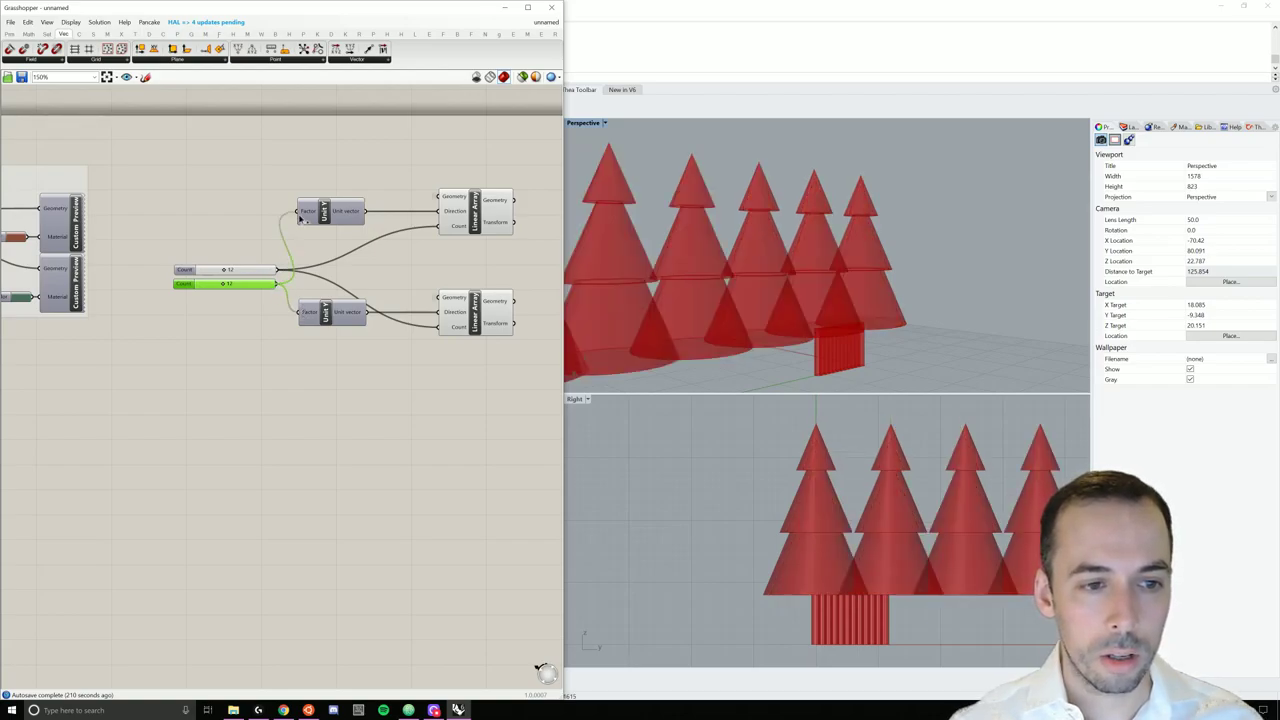
# Step: Rename the duplicated slider as Spacing and set its value to 16
pyautogui.rightClick(186, 285)
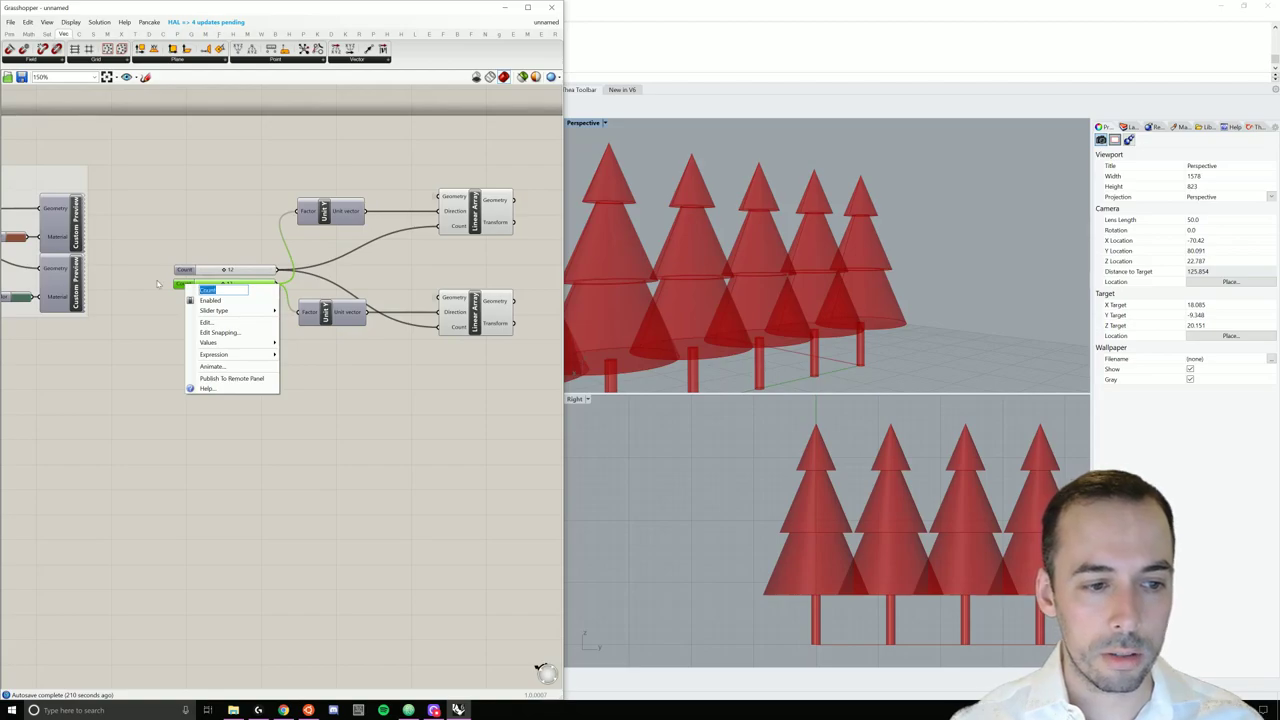
pyautogui.write('Spacing')
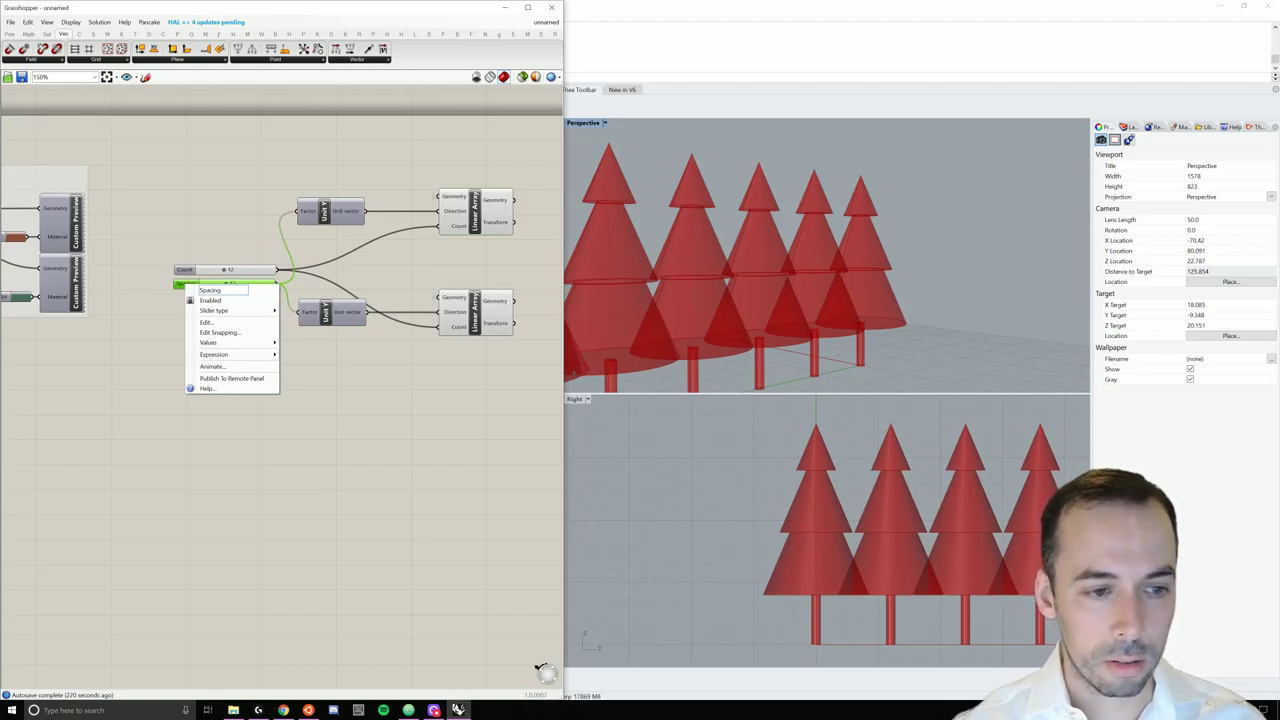
pyautogui.press('Return')
pyautogui.moveTo(229, 285); pyautogui.dragTo(233, 286)
pyautogui.scroll(-5, 816, 340)
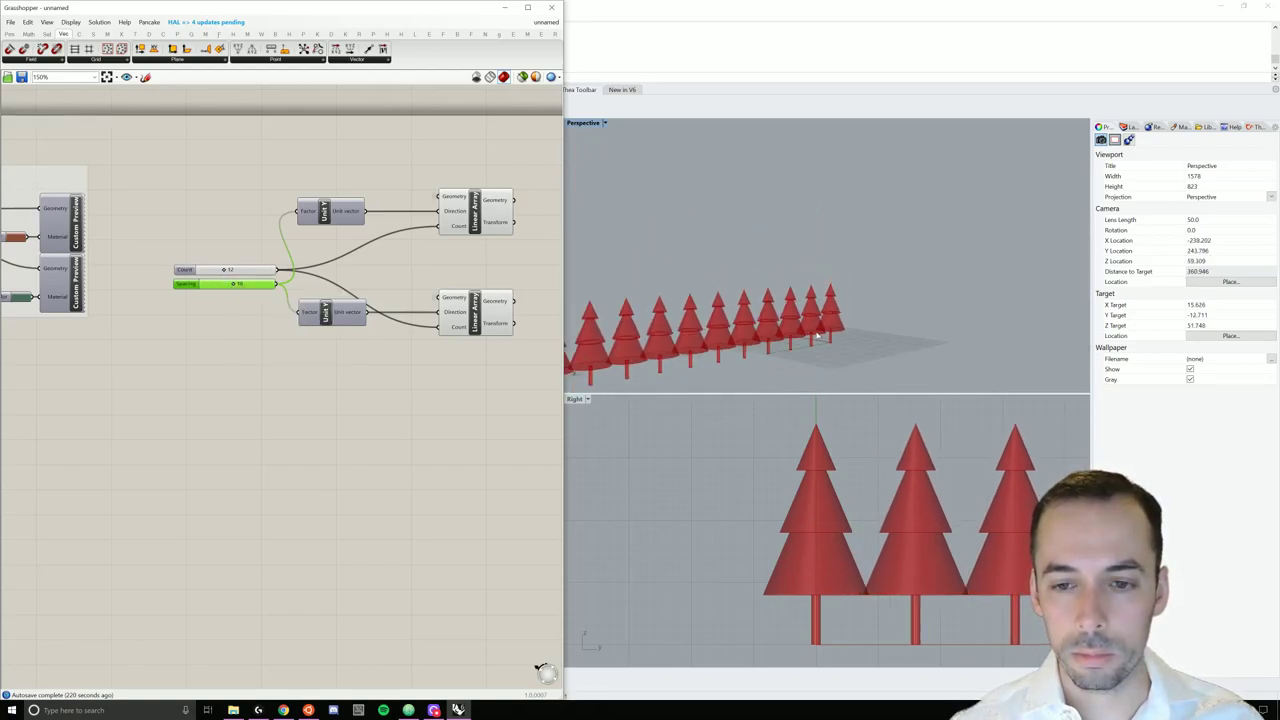
pyautogui.moveTo(789, 349); pyautogui.dragTo(813, 302, button='right')
pyautogui.scroll(-6, 738, 497)
pyautogui.scroll(2, 819, 321)
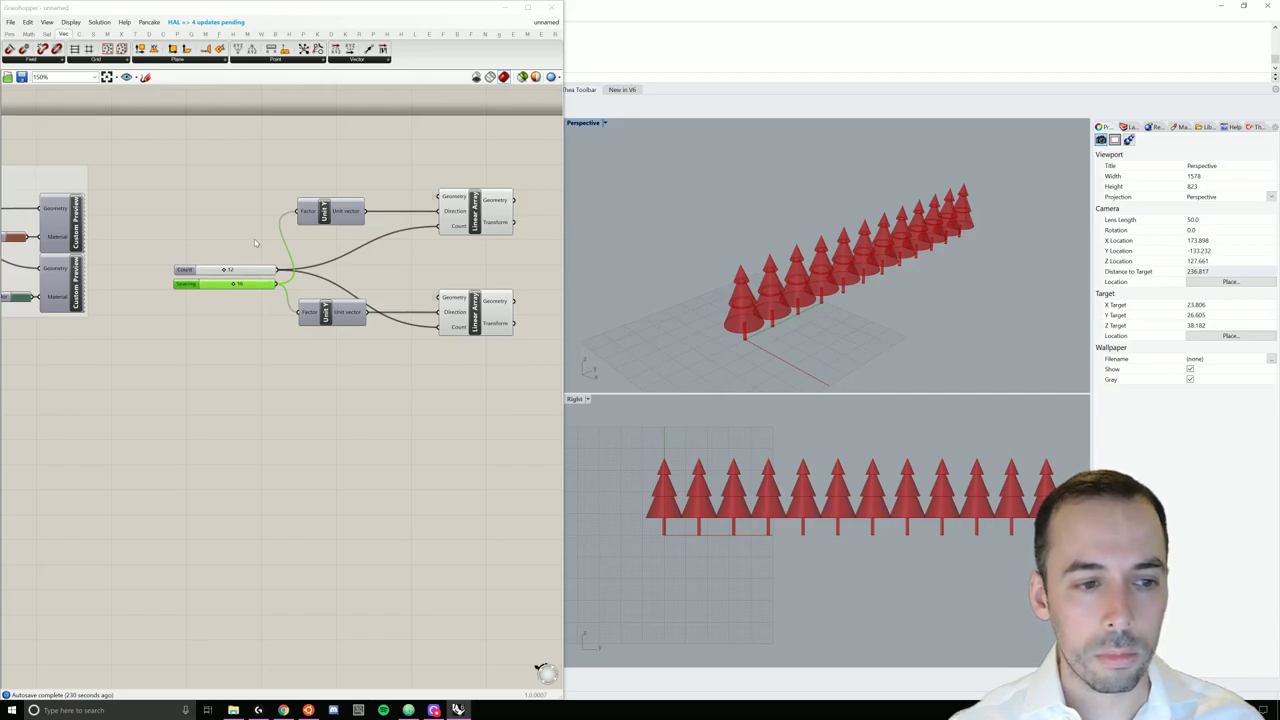
# Step: Try out the Count slider and examine the row of trees in perspective
pyautogui.click(228, 271)
pyautogui.moveTo(228, 271)
pyautogui.mouseDown()
pyautogui.moveTo(242, 285)
pyautogui.moveTo(225, 271)
pyautogui.mouseUp()
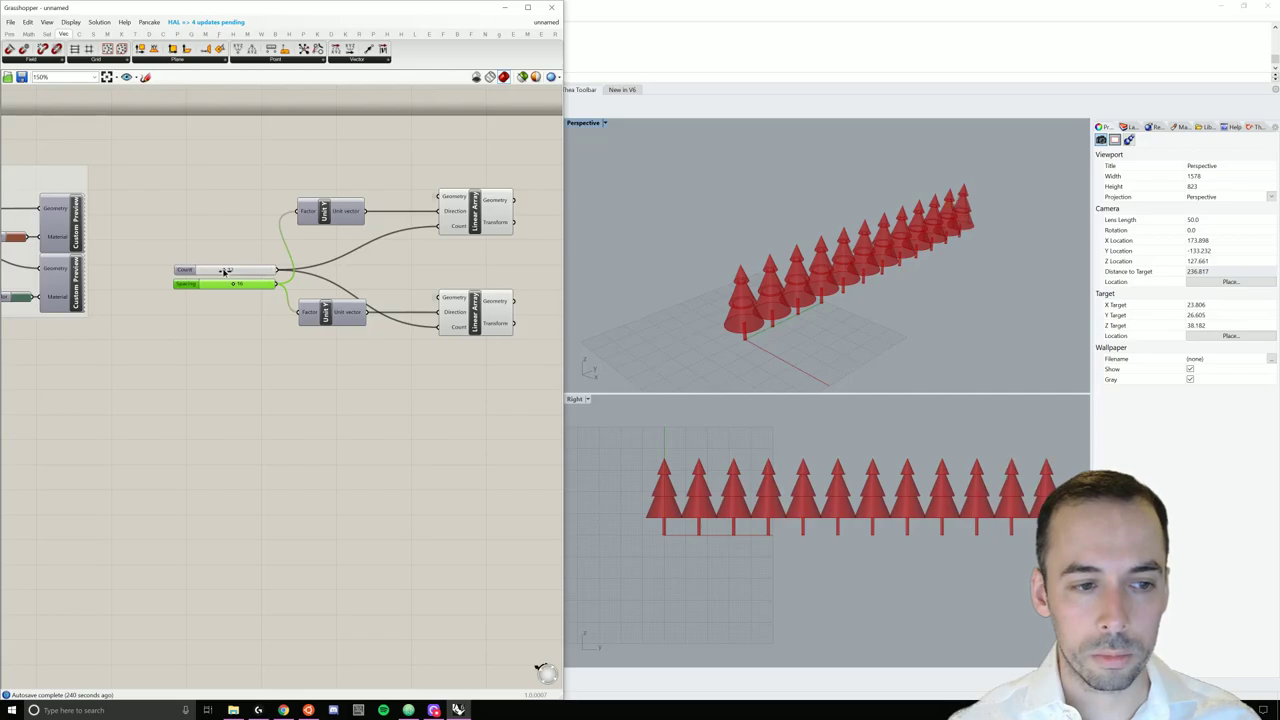
pyautogui.moveTo(853, 281); pyautogui.dragTo(842, 252, button='right')
pyautogui.click(395, 410)
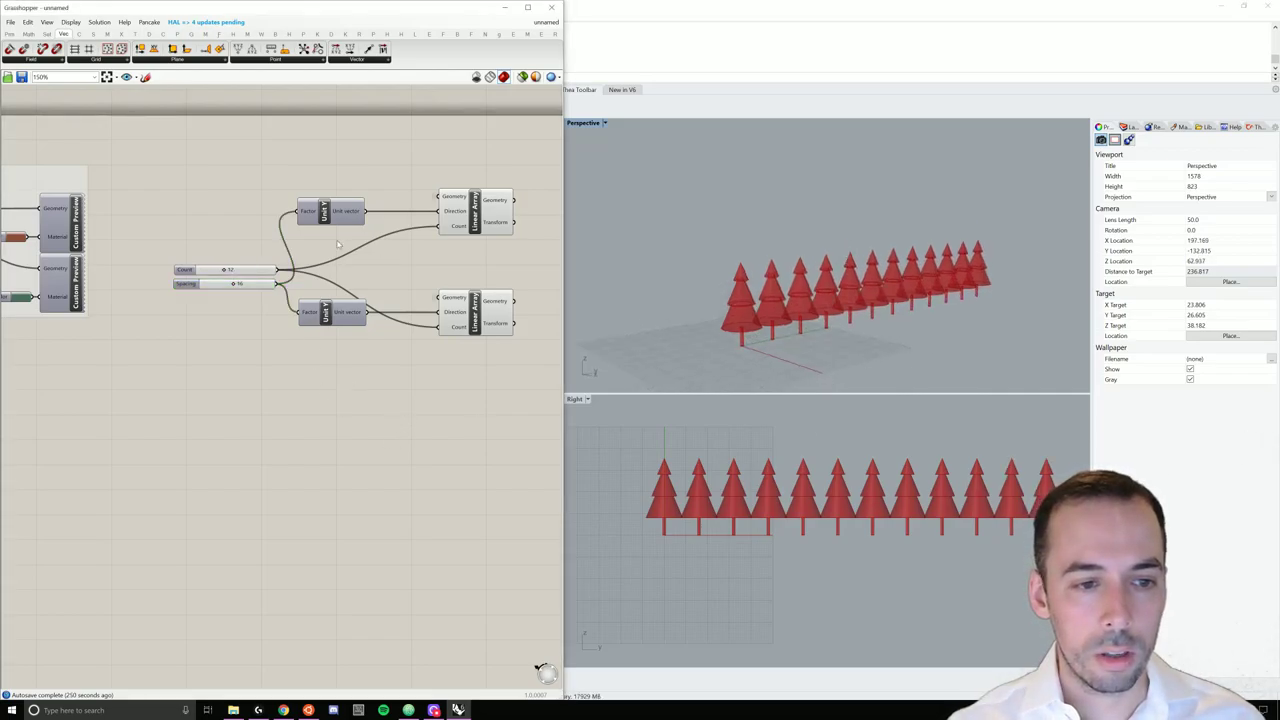
# Step: Move both Unit Y components together closer to the Linear Arrays
pyautogui.moveTo(346, 174); pyautogui.dragTo(359, 315)
pyautogui.click(392, 394)
pyautogui.moveTo(490, 408); pyautogui.dragTo(432, 409, button='right')
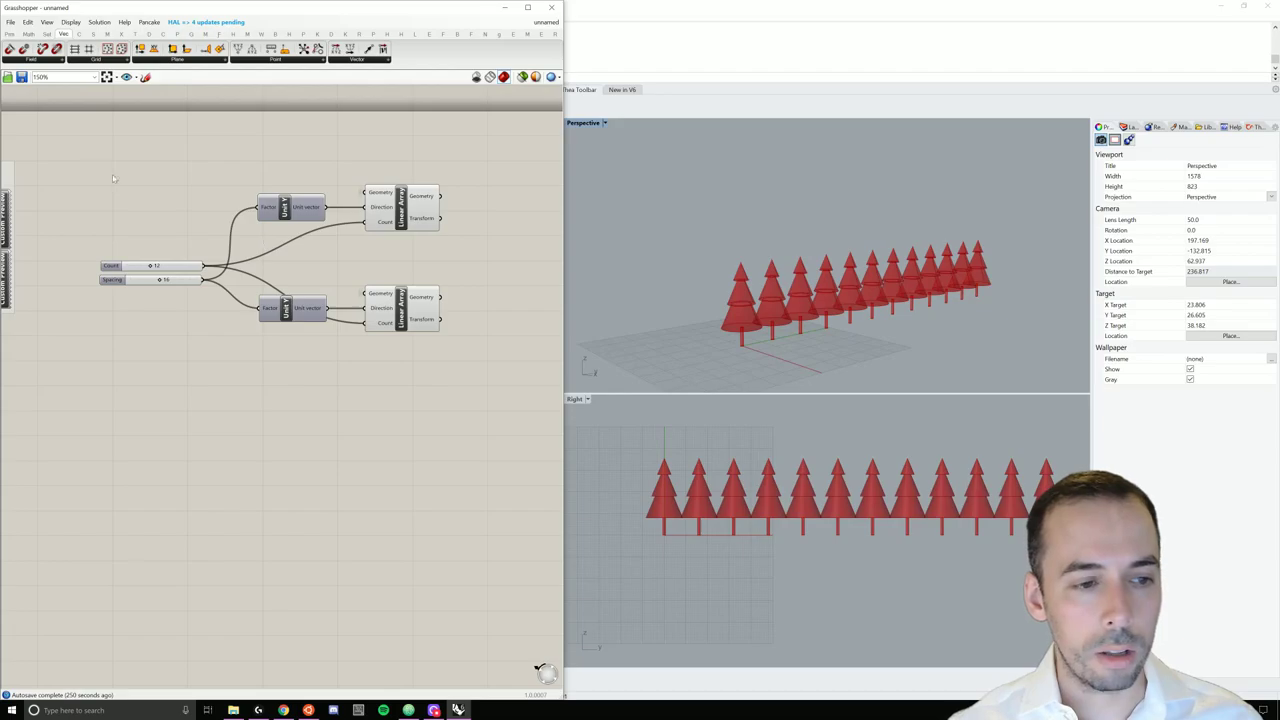
# Step: Group the Count and Spacing sliders, Unit Y components and Linear Arrays, and name the group "array trees in a line"
pyautogui.moveTo(65, 148); pyautogui.dragTo(507, 401)
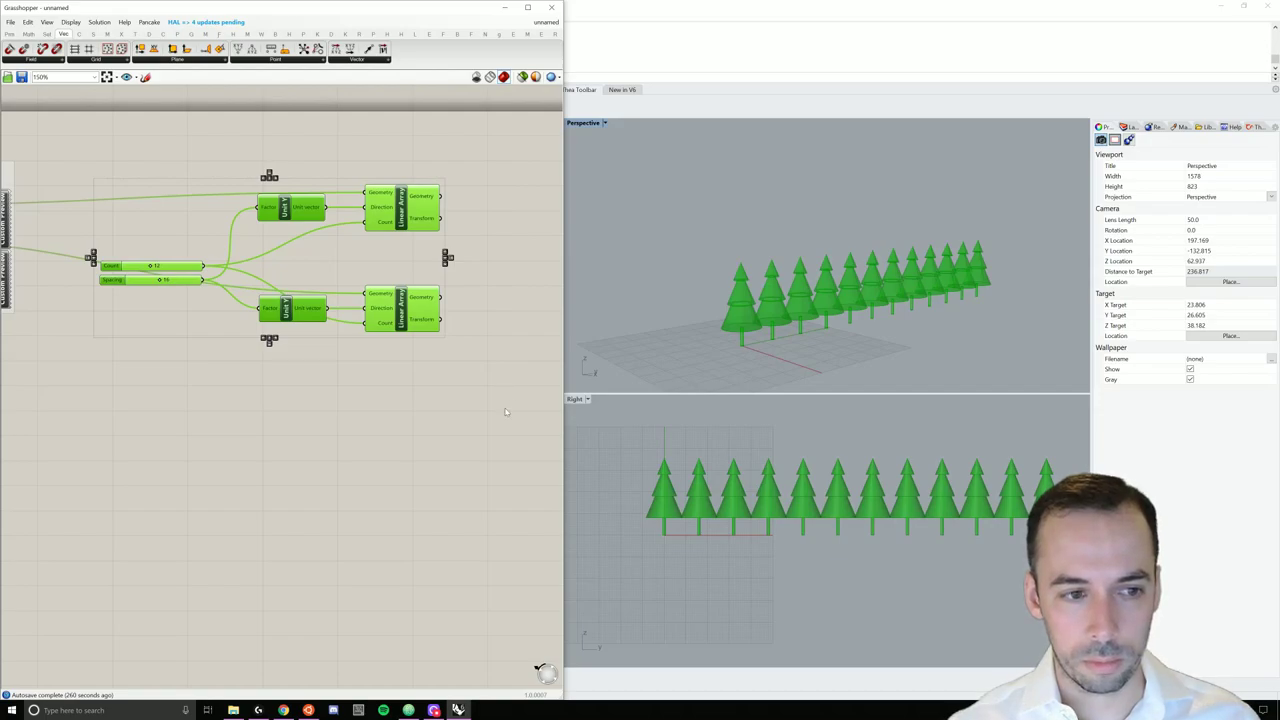
pyautogui.hotkey('ctrl', 'g')
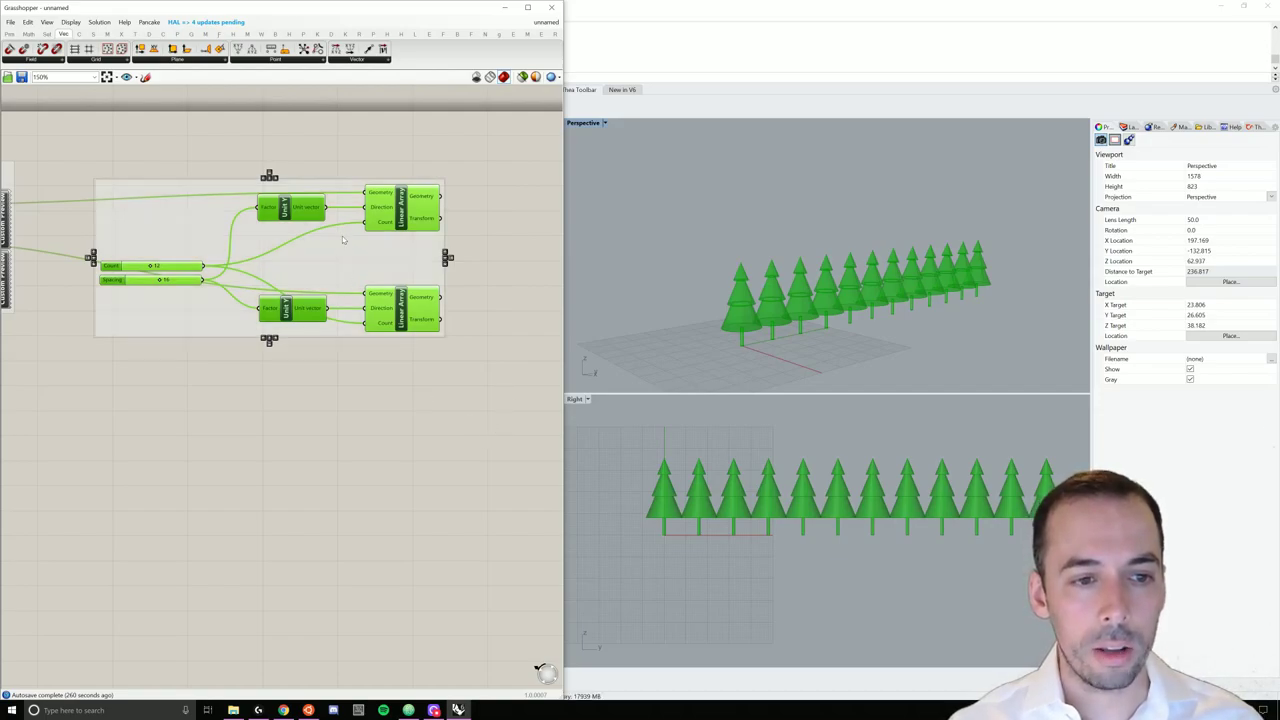
pyautogui.rightClick(342, 240)
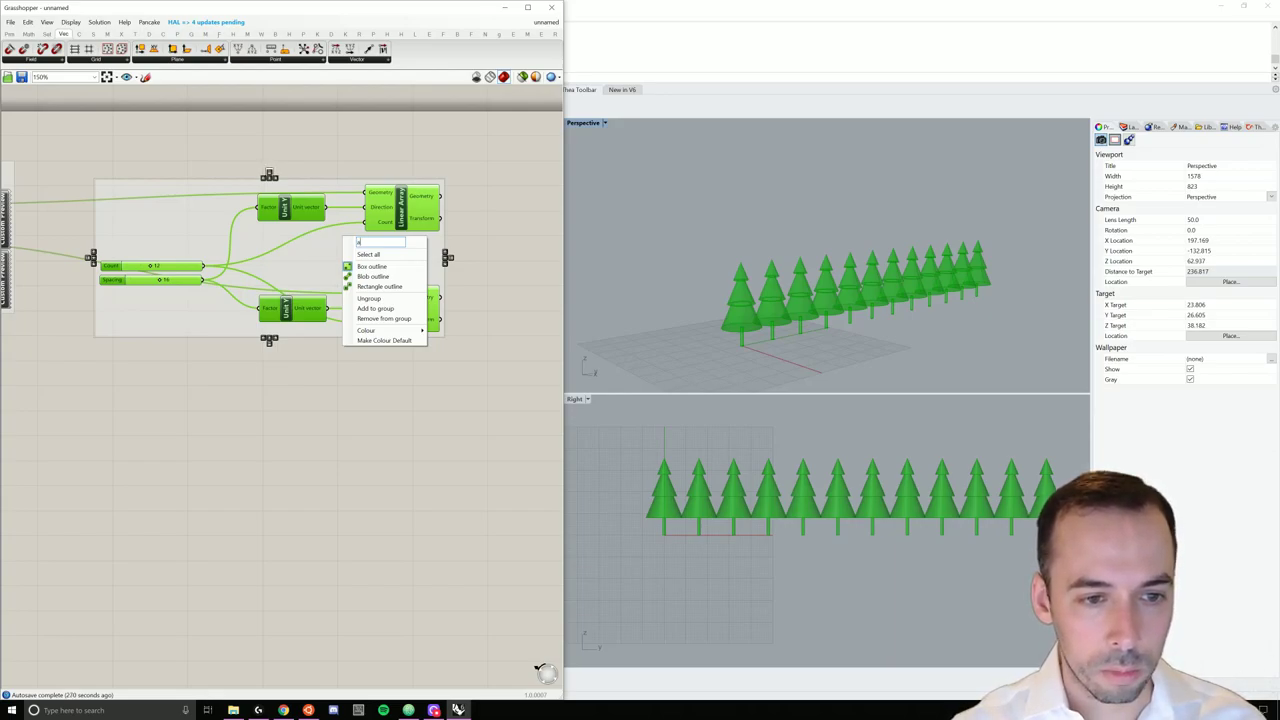
pyautogui.write('array t')
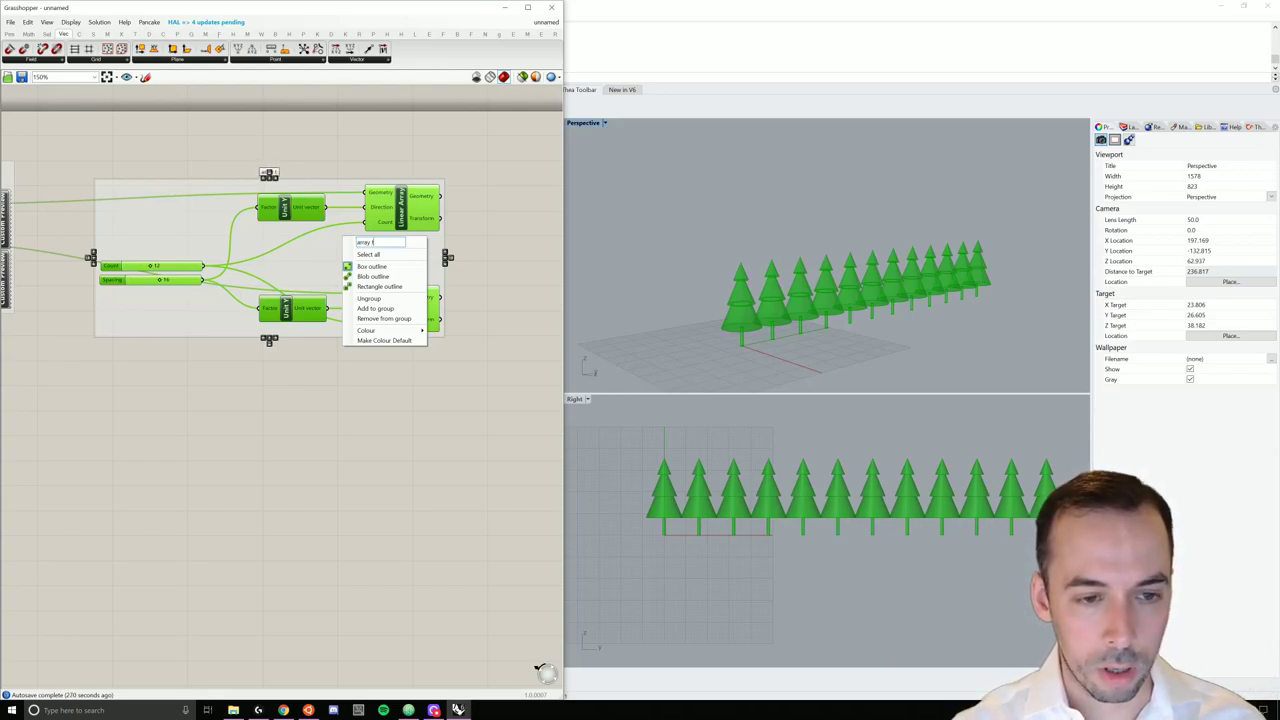
pyautogui.write('rees in a line')
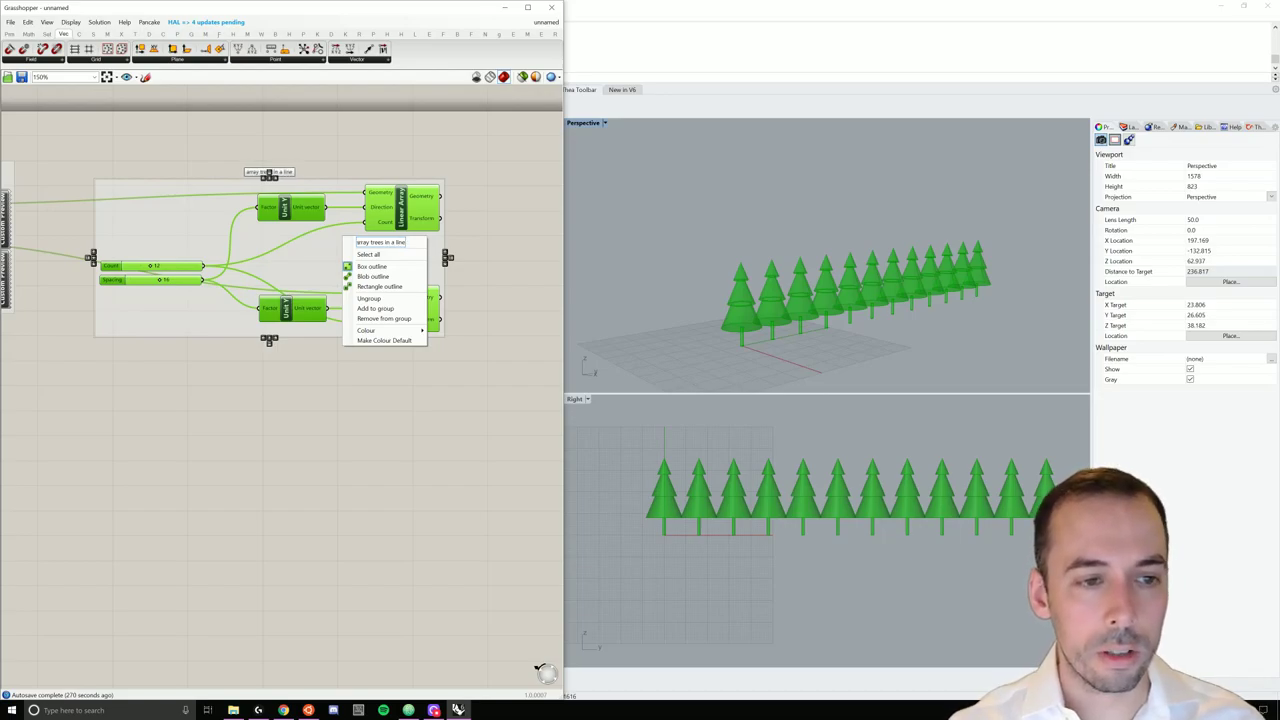
pyautogui.click(425, 381)
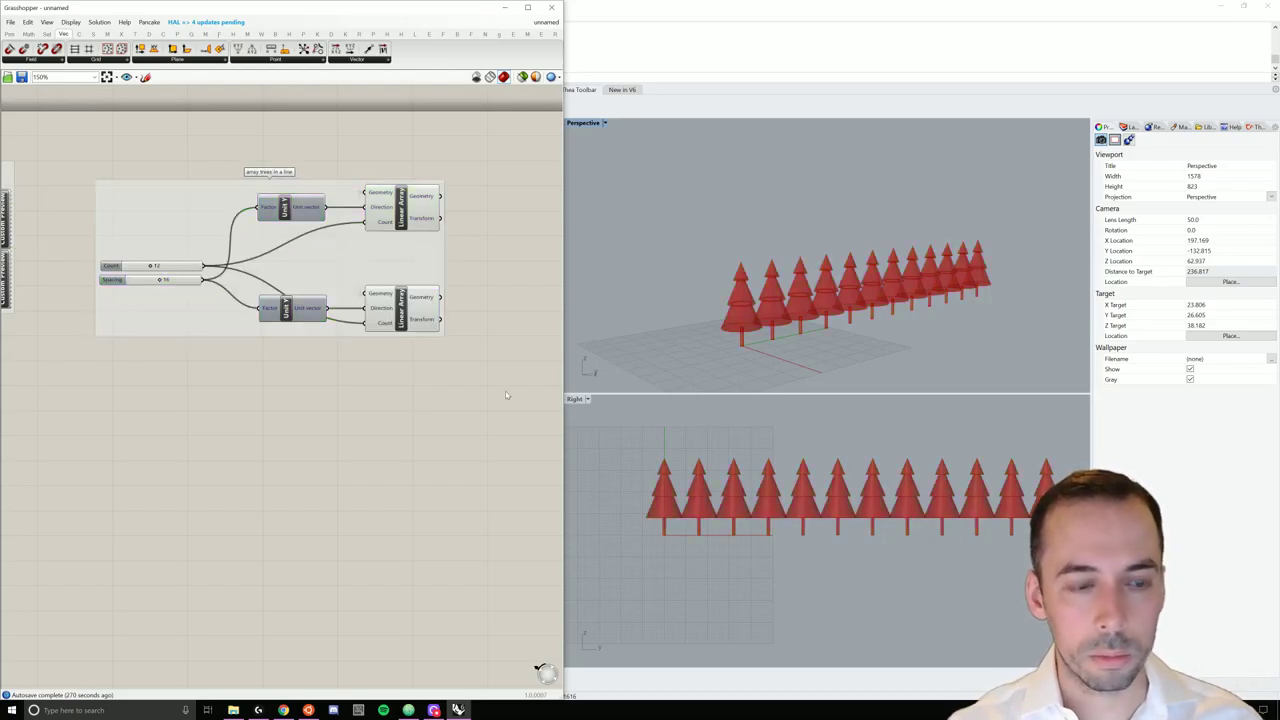
# Step: Add a Scale component beyond the array group and feed its Geometry input from the lower Linear Array's Geometry output
pyautogui.moveTo(787, 366); pyautogui.dragTo(792, 365, button='right')
pyautogui.moveTo(482, 410); pyautogui.dragTo(443, 413, button='right')
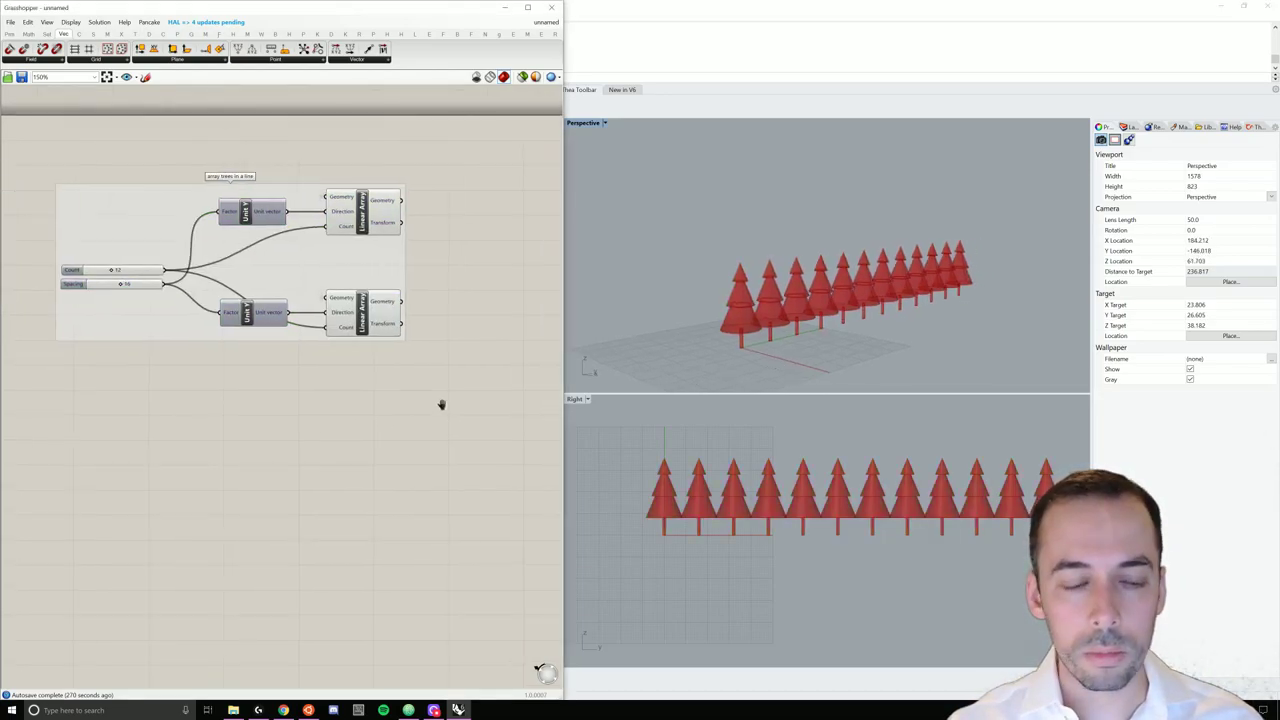
pyautogui.scroll(-3, 447, 408)
pyautogui.scroll(3, 391, 365)
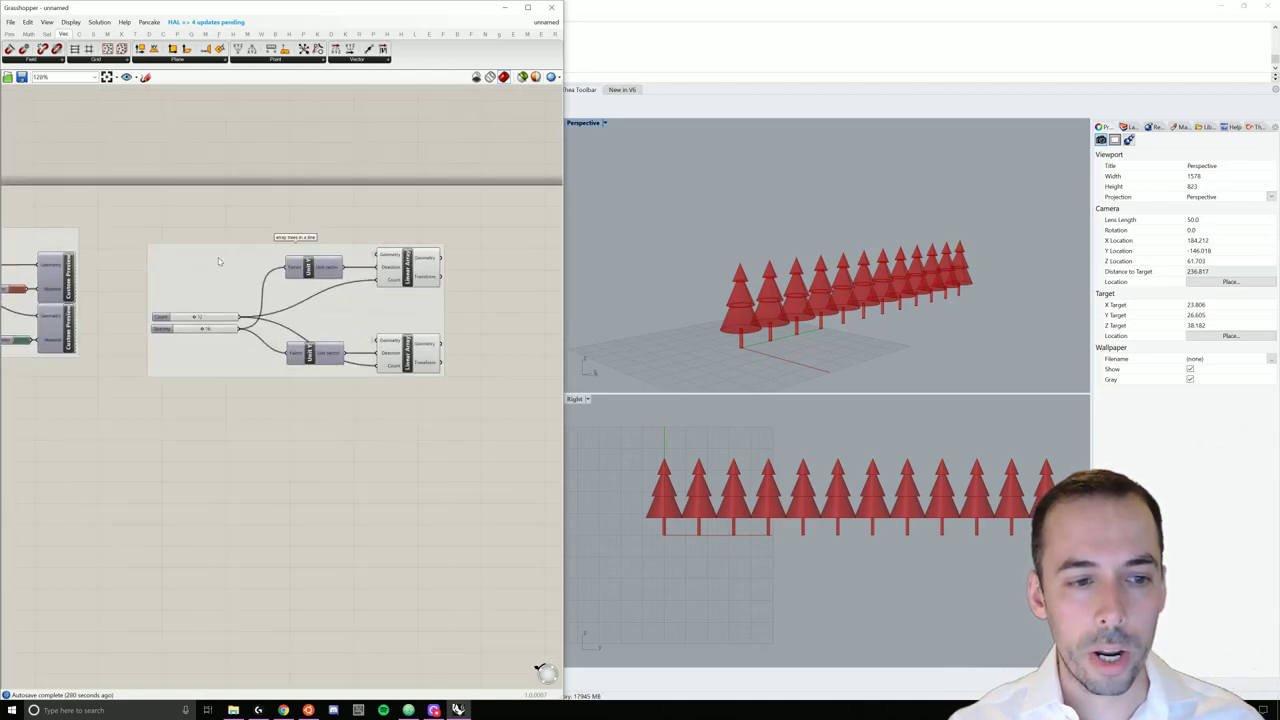
pyautogui.moveTo(476, 437); pyautogui.dragTo(434, 397, button='right')
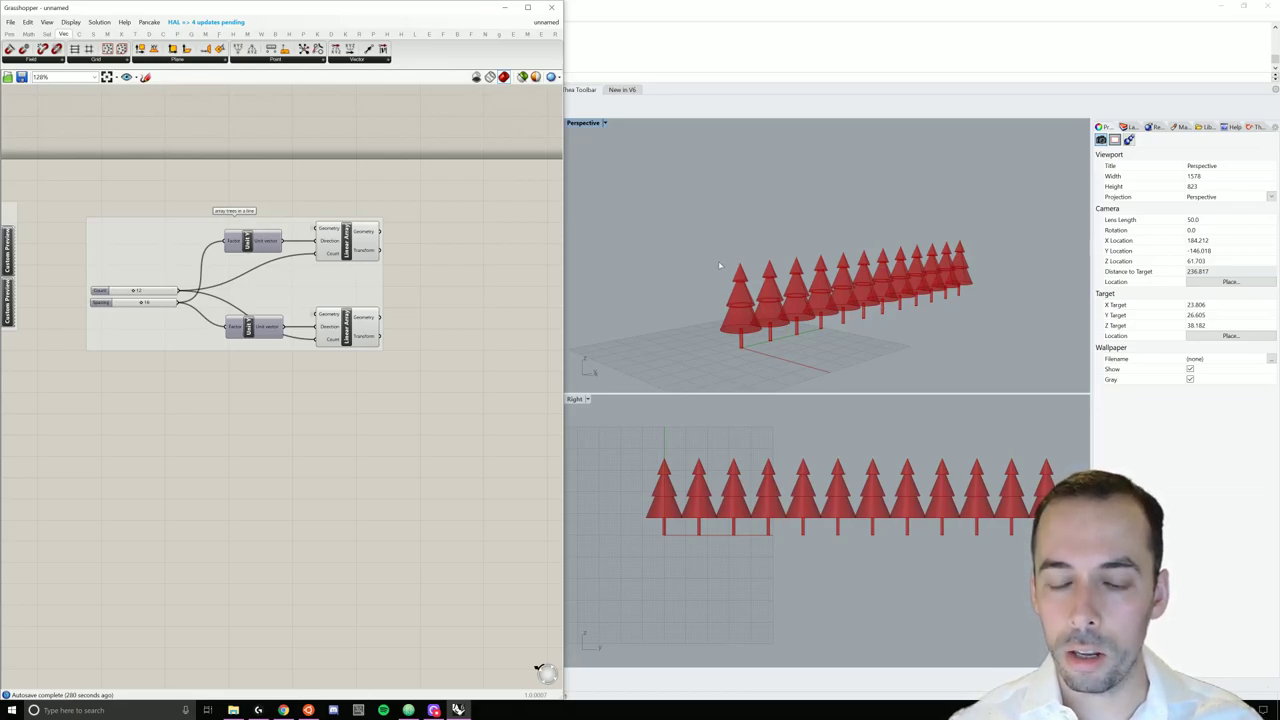
pyautogui.moveTo(414, 411); pyautogui.dragTo(368, 402, button='right')
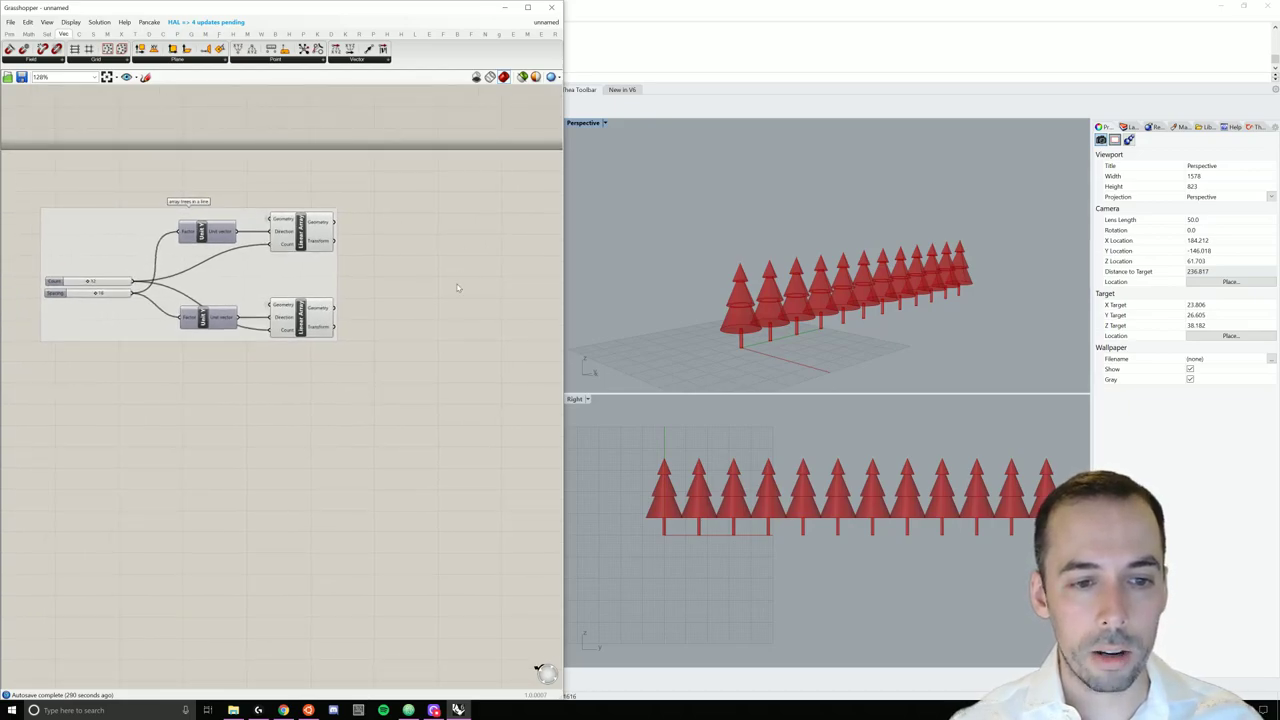
pyautogui.doubleClick(446, 322)
pyautogui.write('scale')
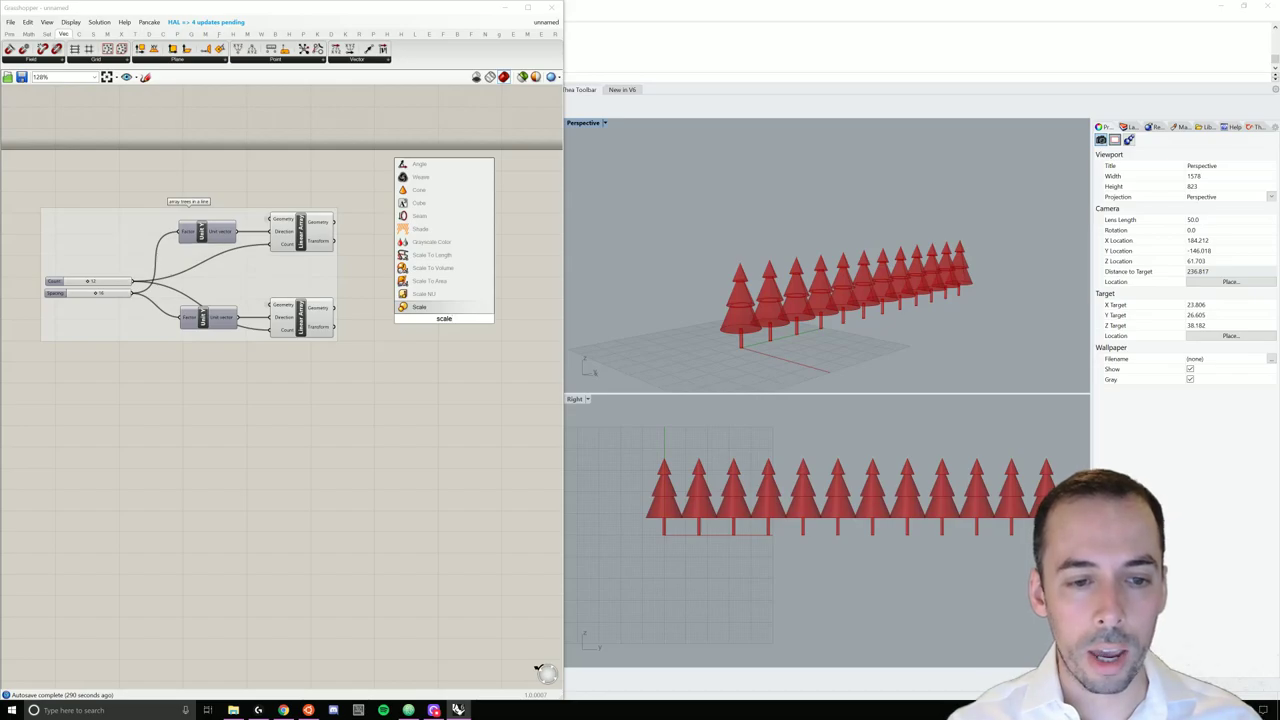
pyautogui.press('Return')
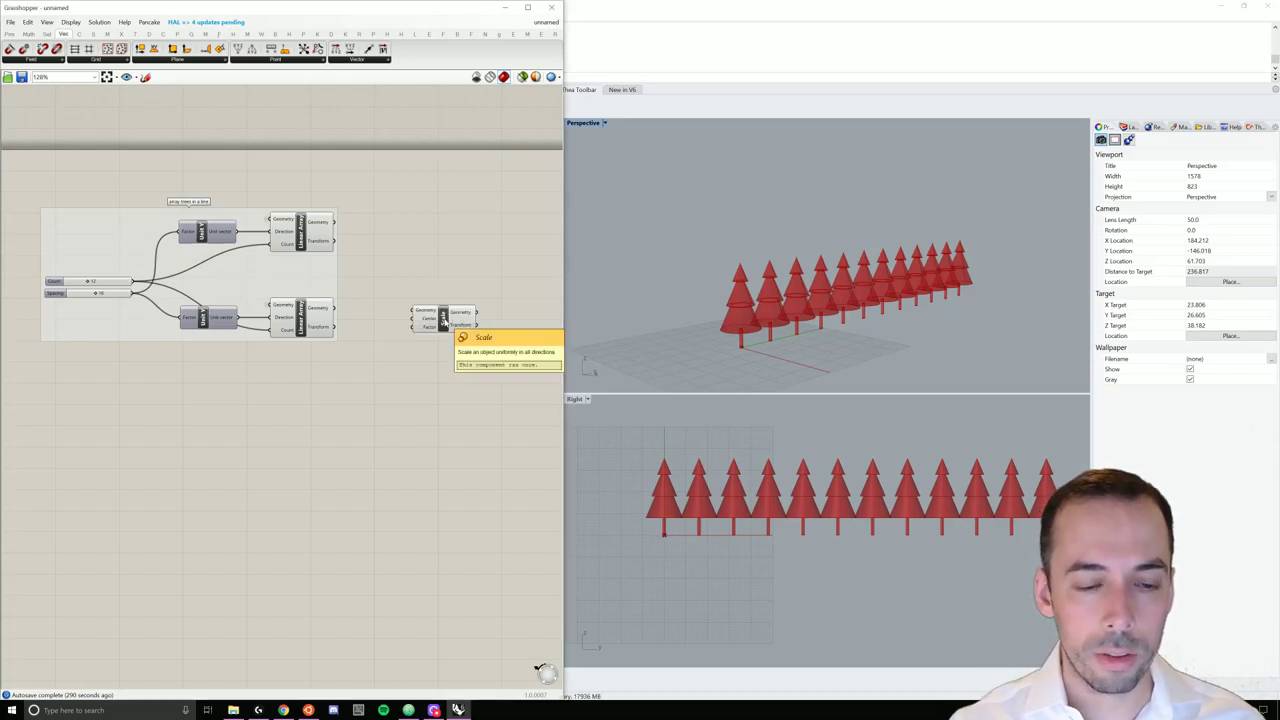
pyautogui.moveTo(444, 322); pyautogui.dragTo(448, 317)
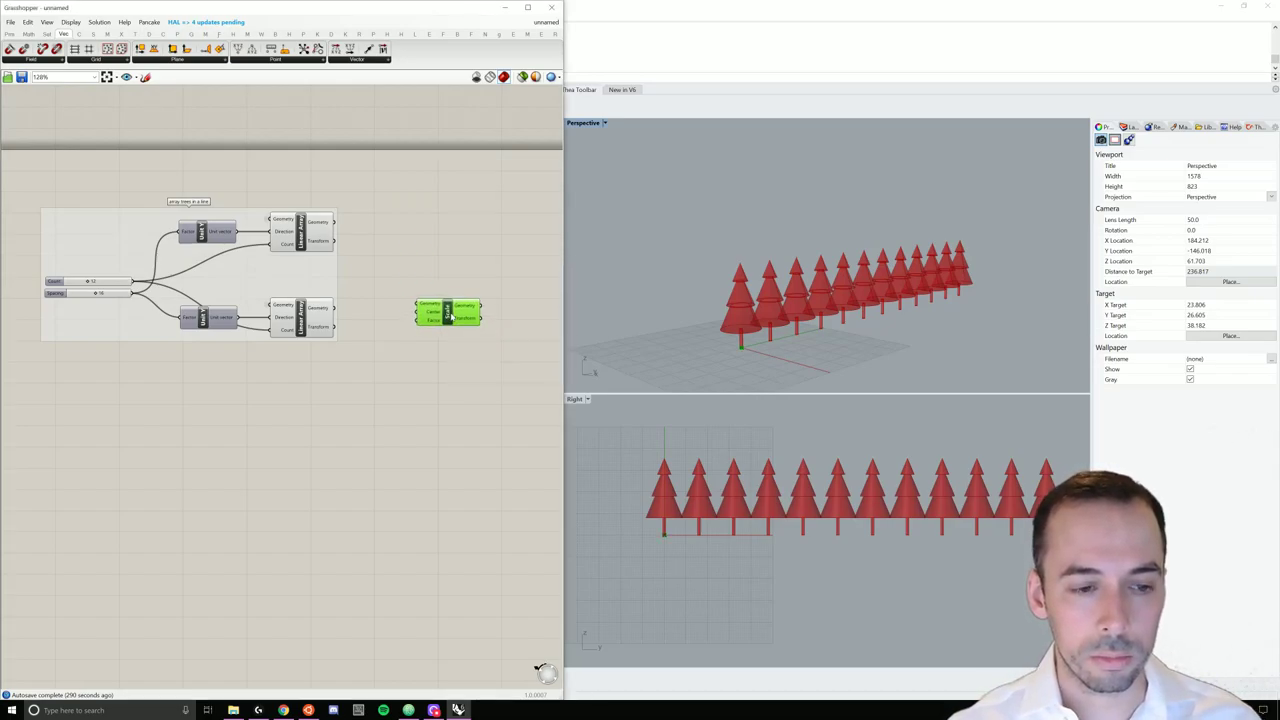
pyautogui.moveTo(335, 307); pyautogui.dragTo(526, 318)
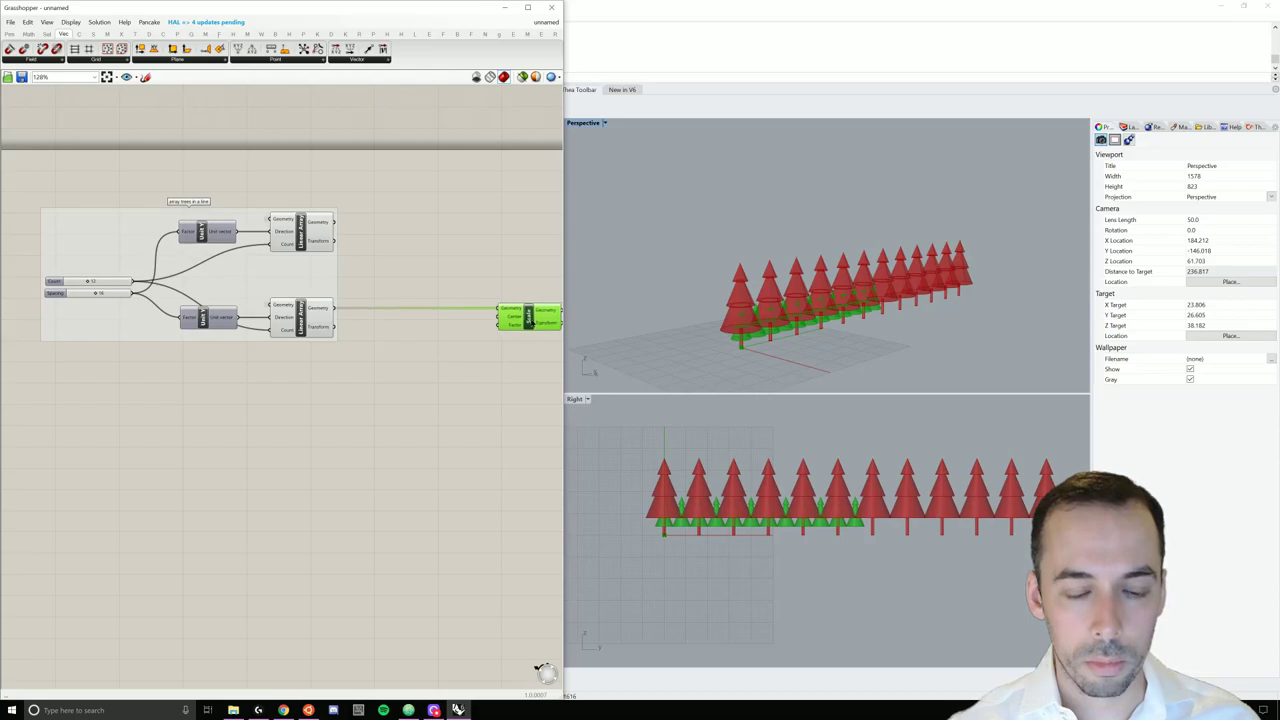
pyautogui.click(491, 348)
pyautogui.moveTo(491, 348); pyautogui.dragTo(438, 340, button='right')
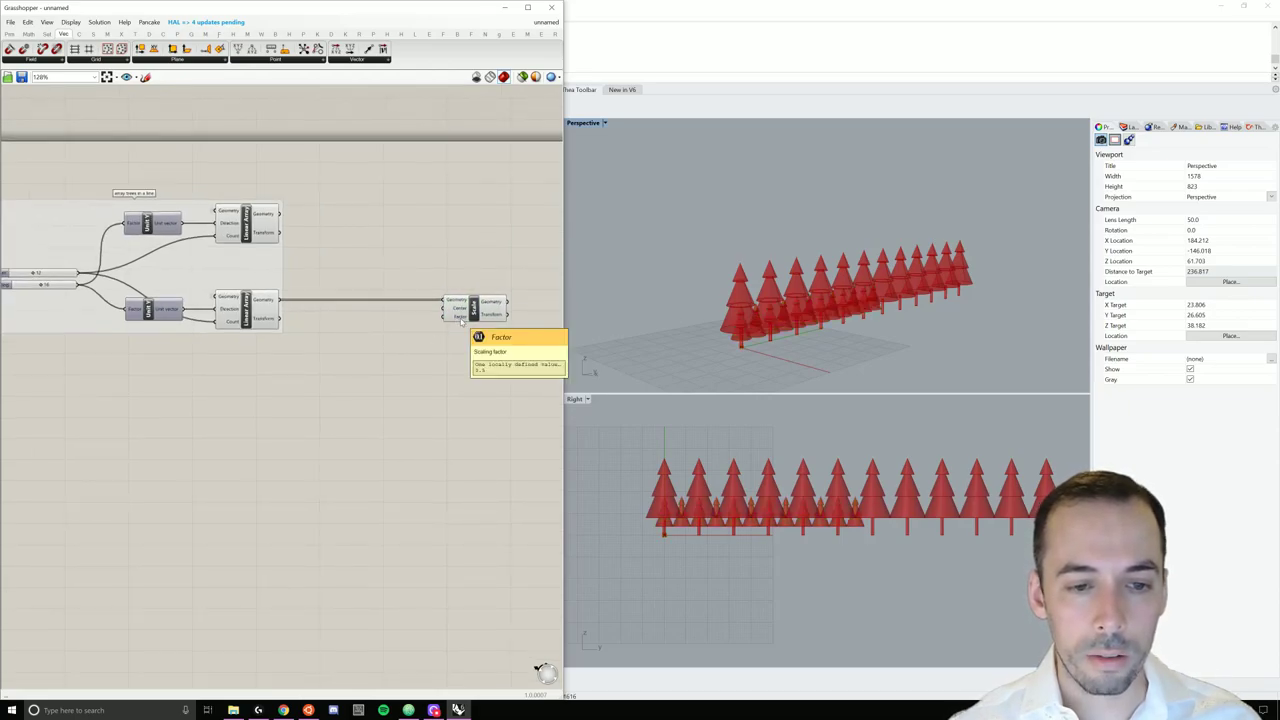
# Step: Turn off the preview of both Linear Array components
pyautogui.rightClick(248, 303)
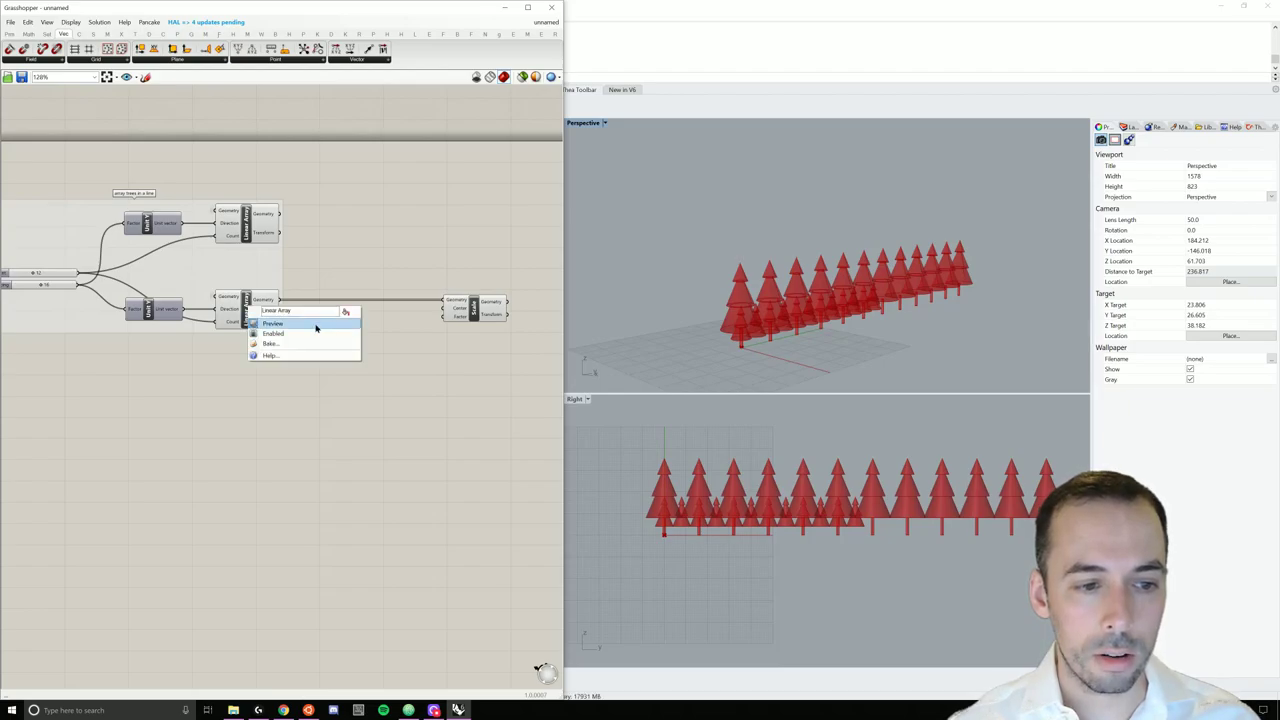
pyautogui.click(316, 327)
pyautogui.rightClick(250, 218)
pyautogui.click(316, 242)
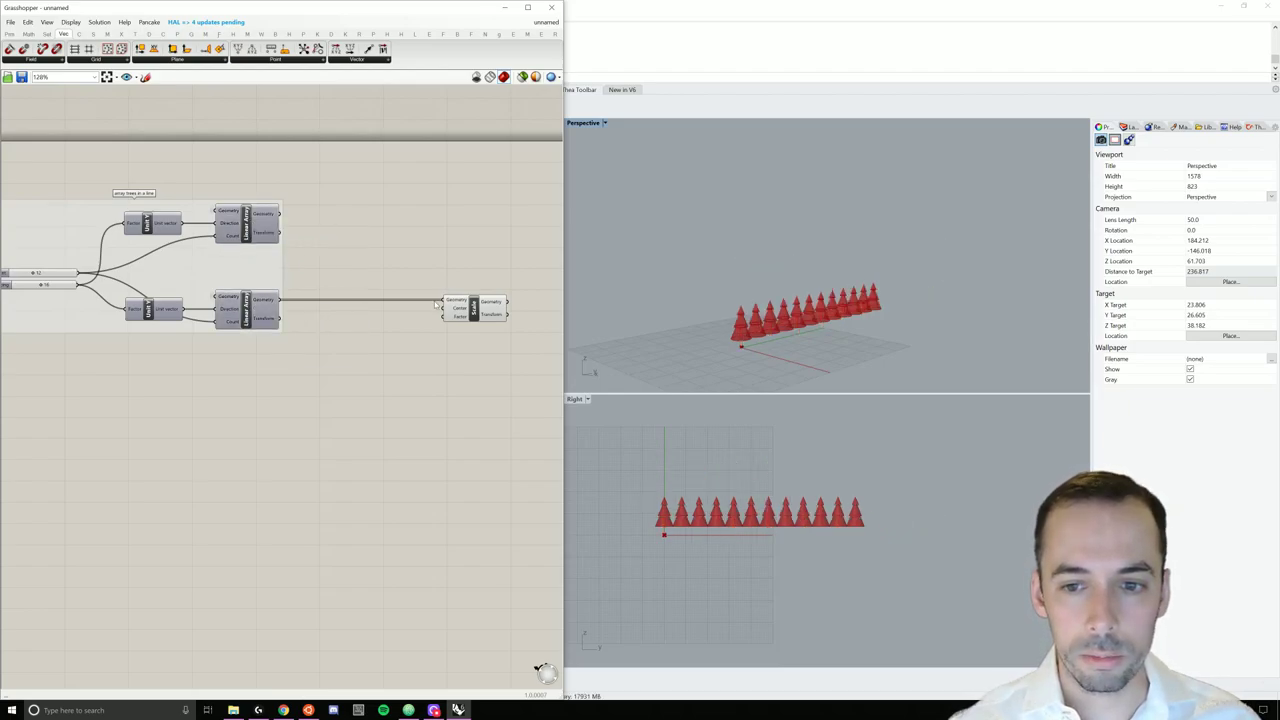
# Step: Add a Range component before Scale and connect its output to Scale's Factor input
pyautogui.scroll(3, 480, 330)
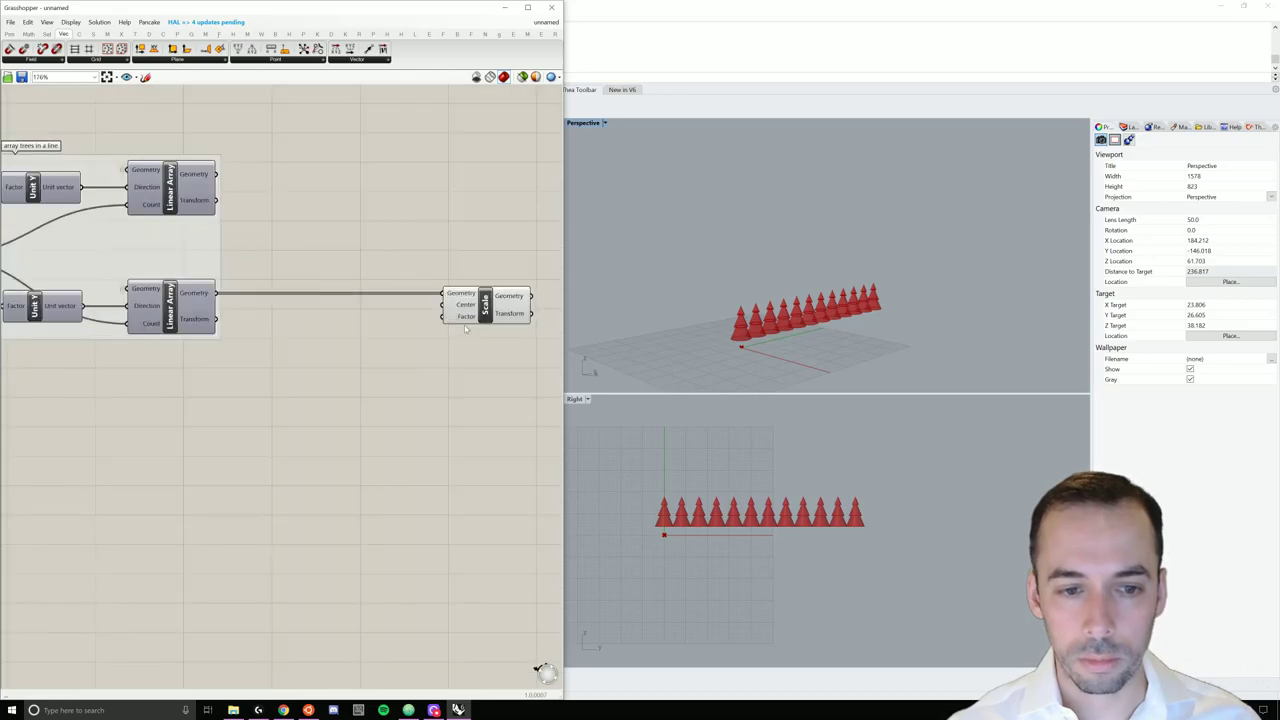
pyautogui.moveTo(486, 350); pyautogui.dragTo(508, 329, button='right')
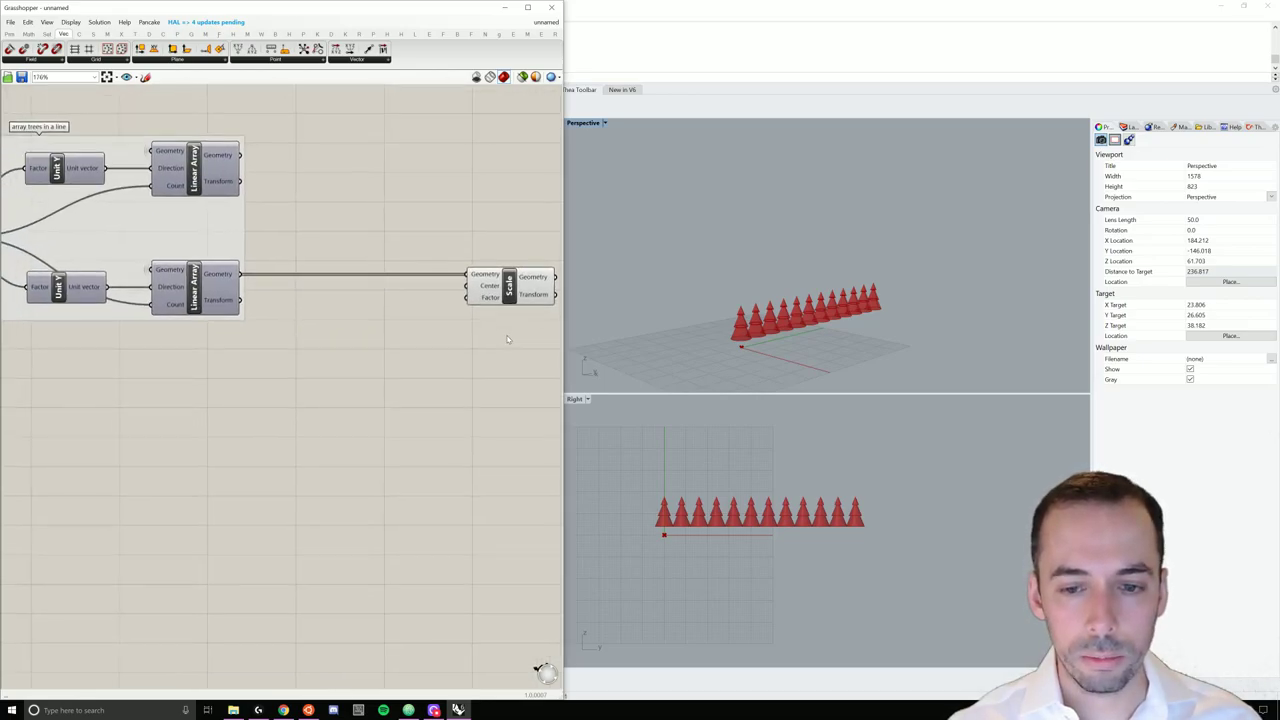
pyautogui.moveTo(495, 301)
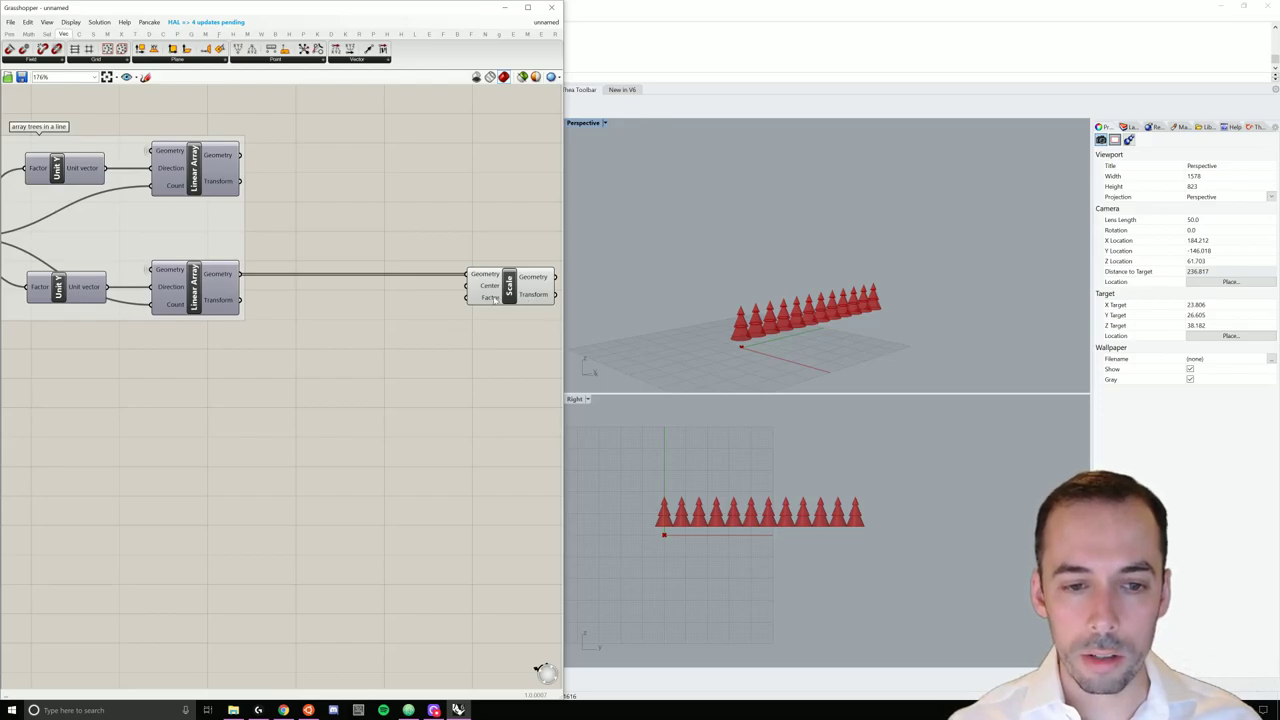
pyautogui.doubleClick(399, 320)
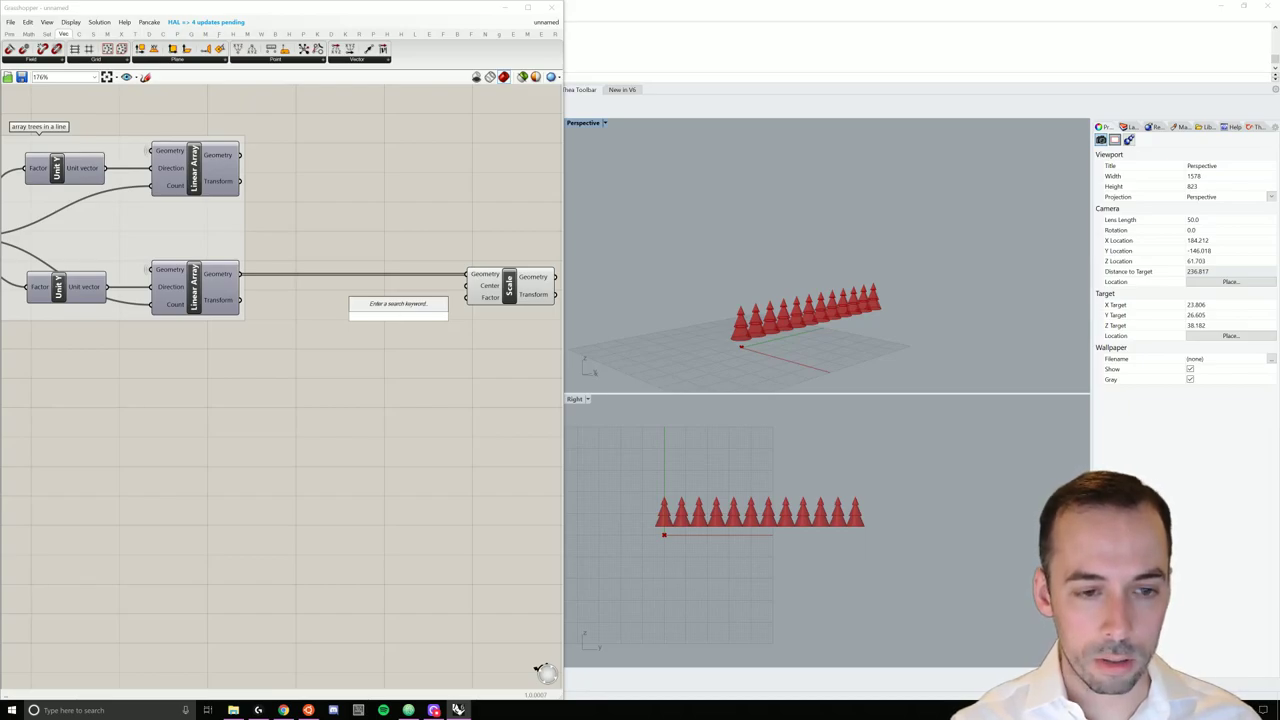
pyautogui.write('range')
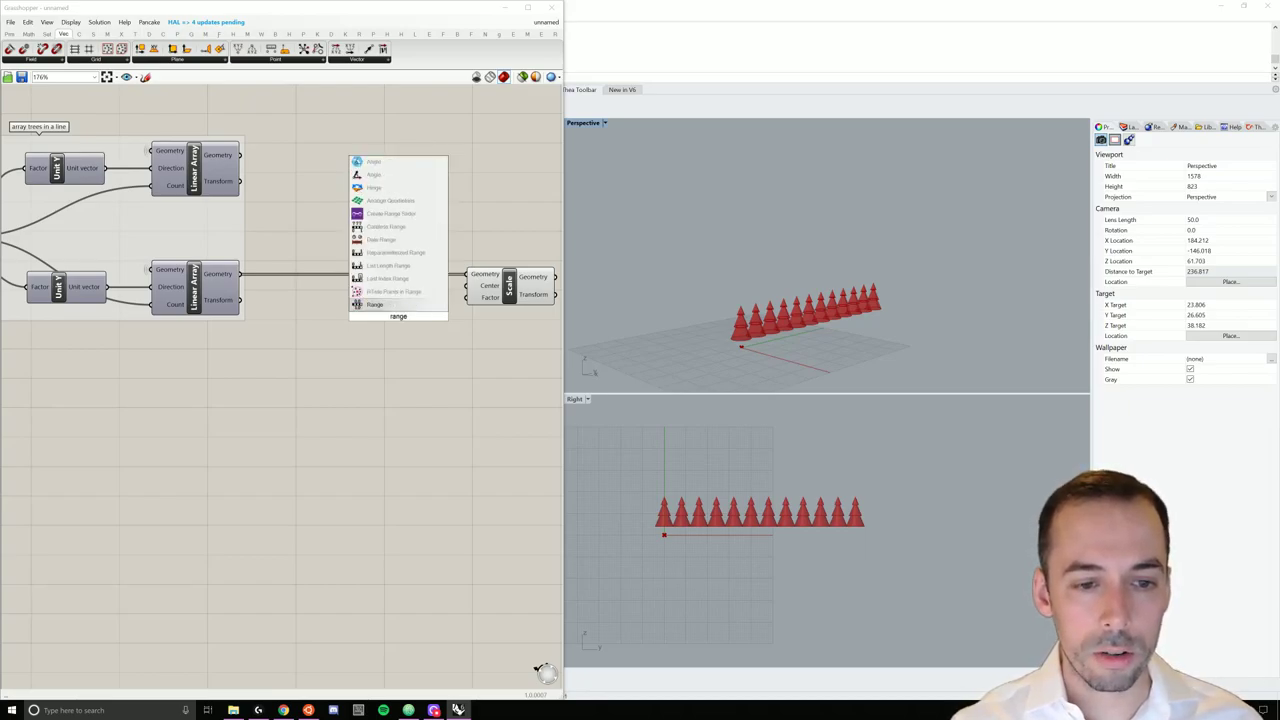
pyautogui.press('Return')
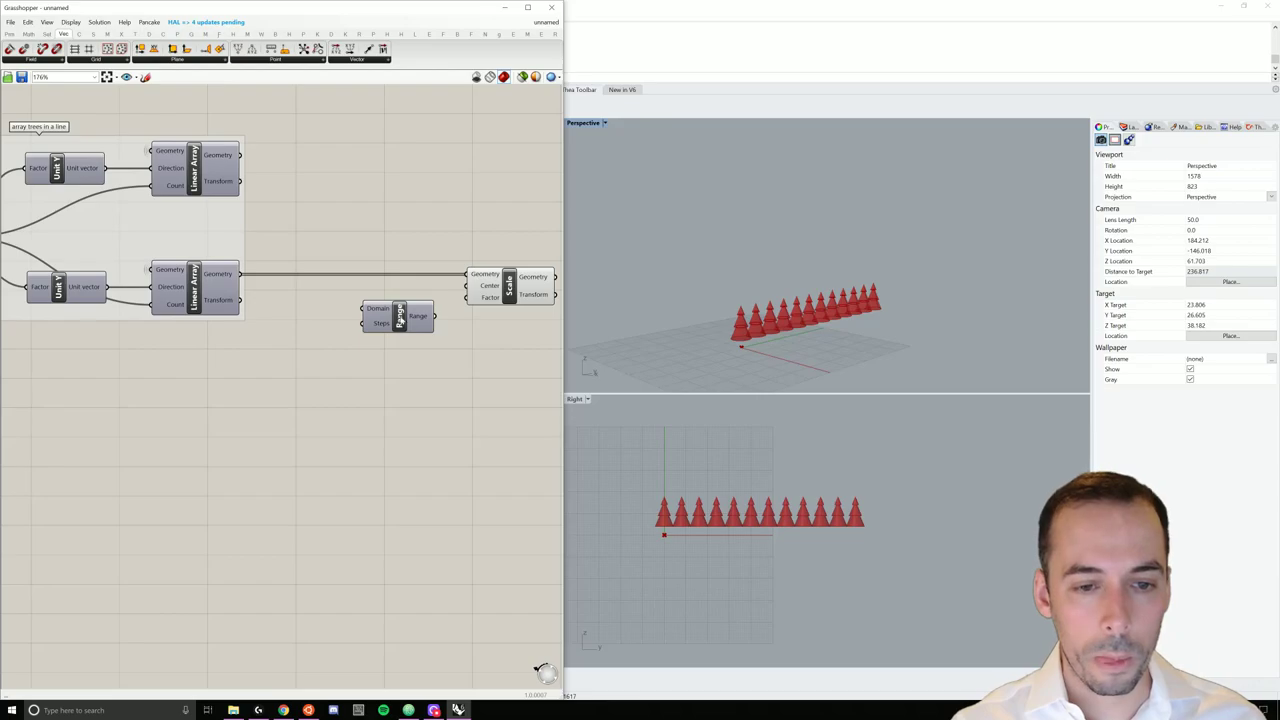
pyautogui.moveTo(436, 318); pyautogui.dragTo(467, 298)
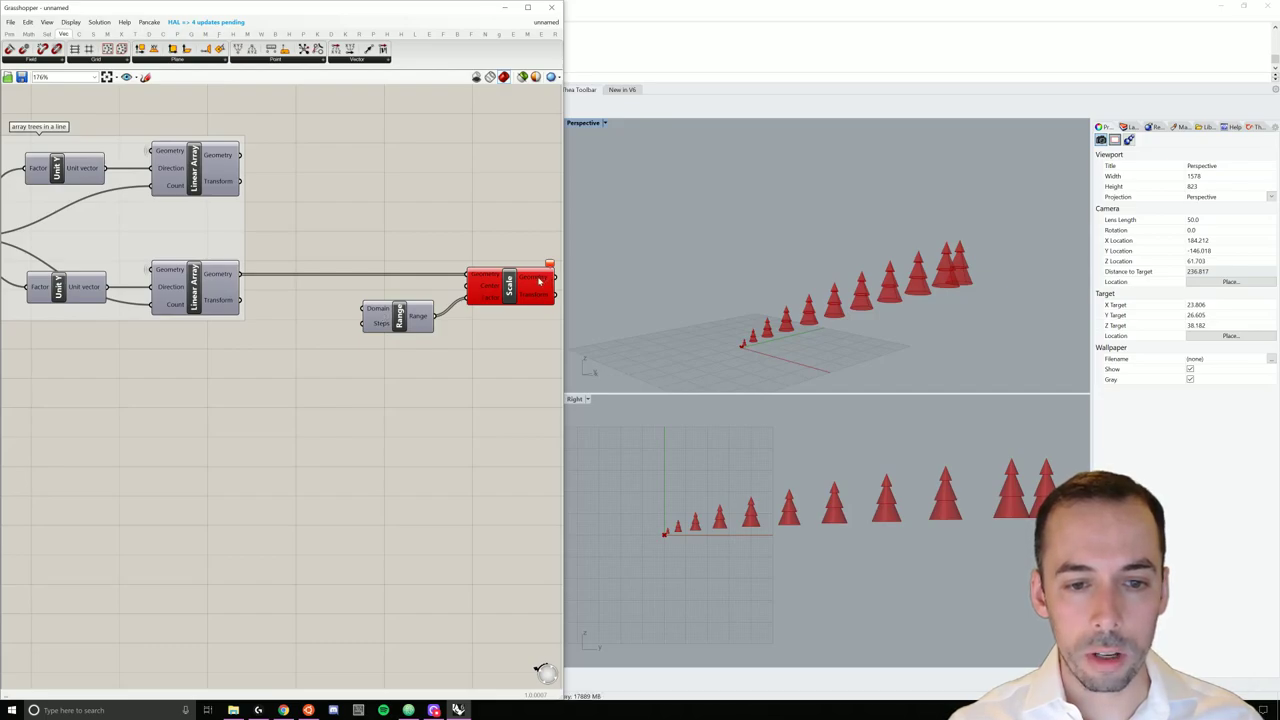
# Step: Connect the Count slider to Range's Steps input and hide that wire's display
pyautogui.moveTo(539, 282)
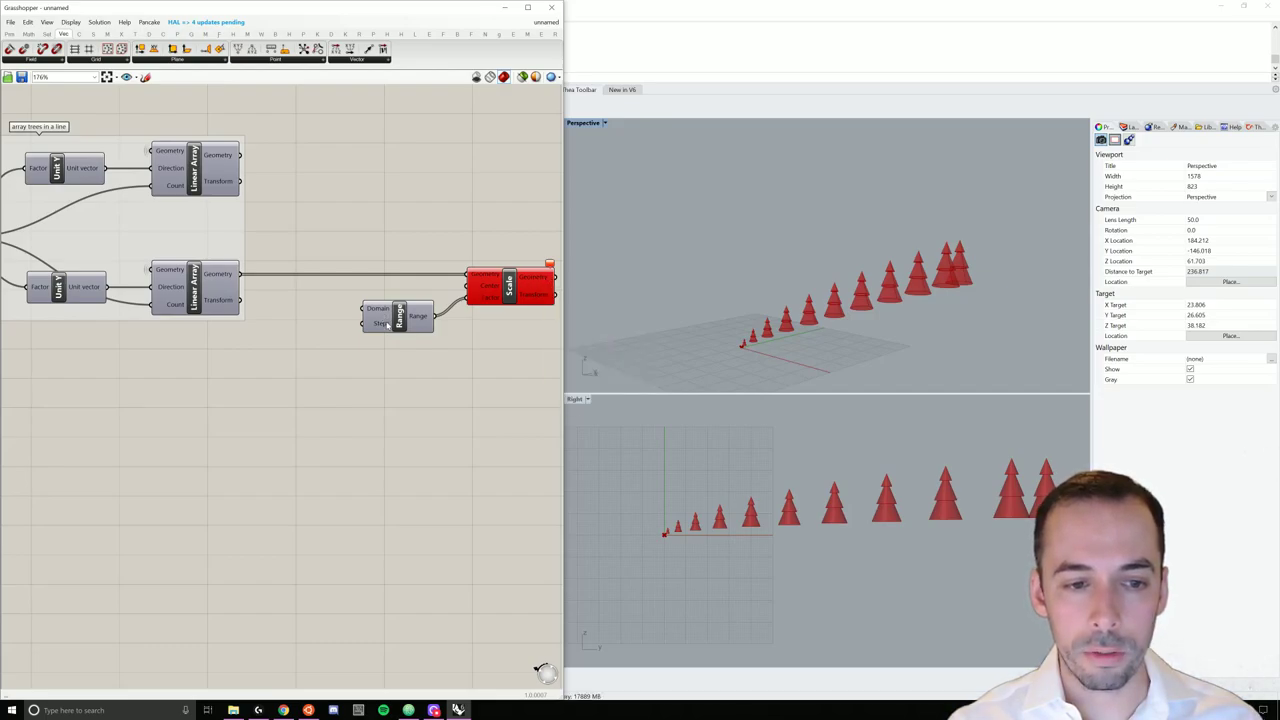
pyautogui.moveTo(383, 311)
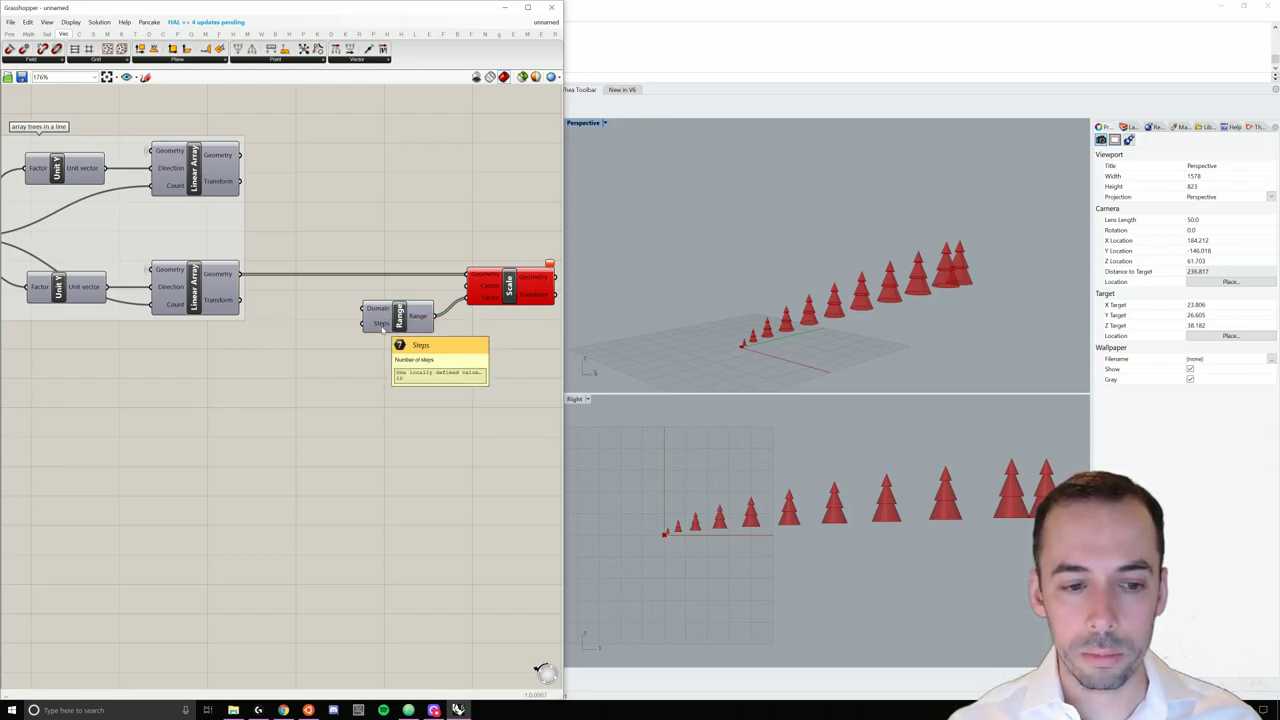
pyautogui.scroll(-2, 385, 328)
pyautogui.moveTo(332, 366); pyautogui.dragTo(371, 370, button='right')
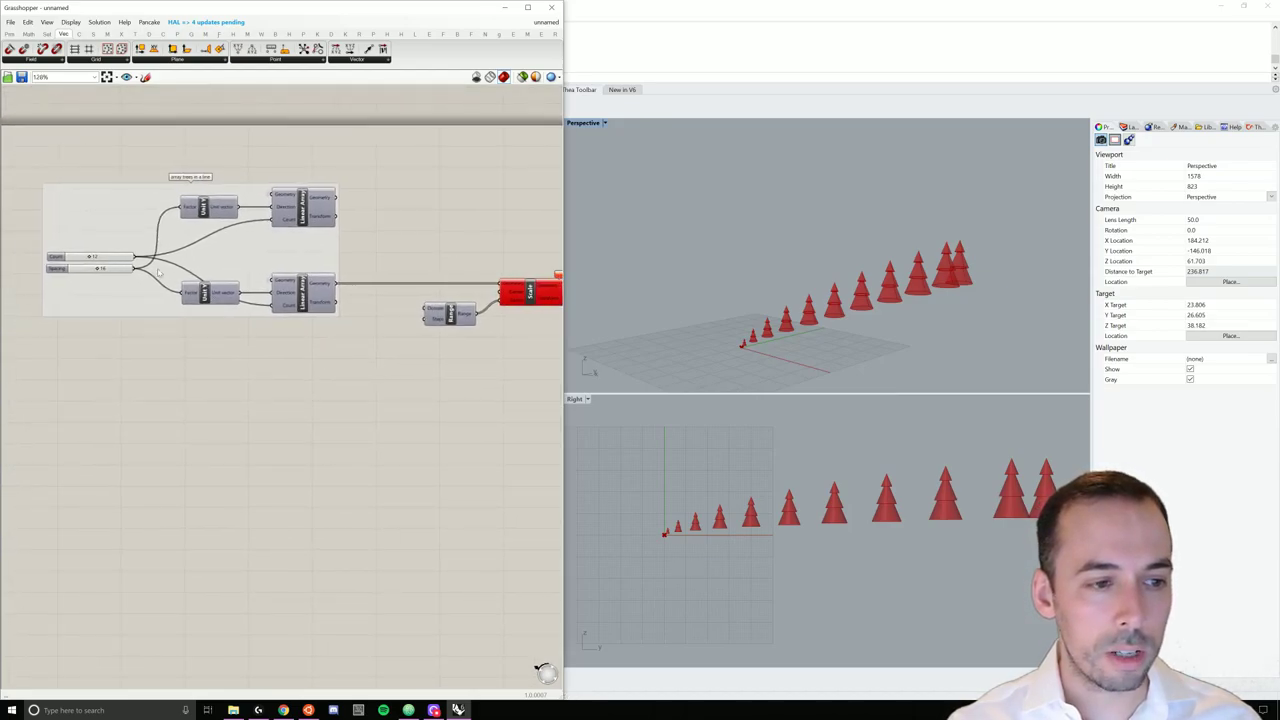
pyautogui.moveTo(136, 270); pyautogui.dragTo(198, 335)
pyautogui.moveTo(136, 269); pyautogui.dragTo(424, 318)
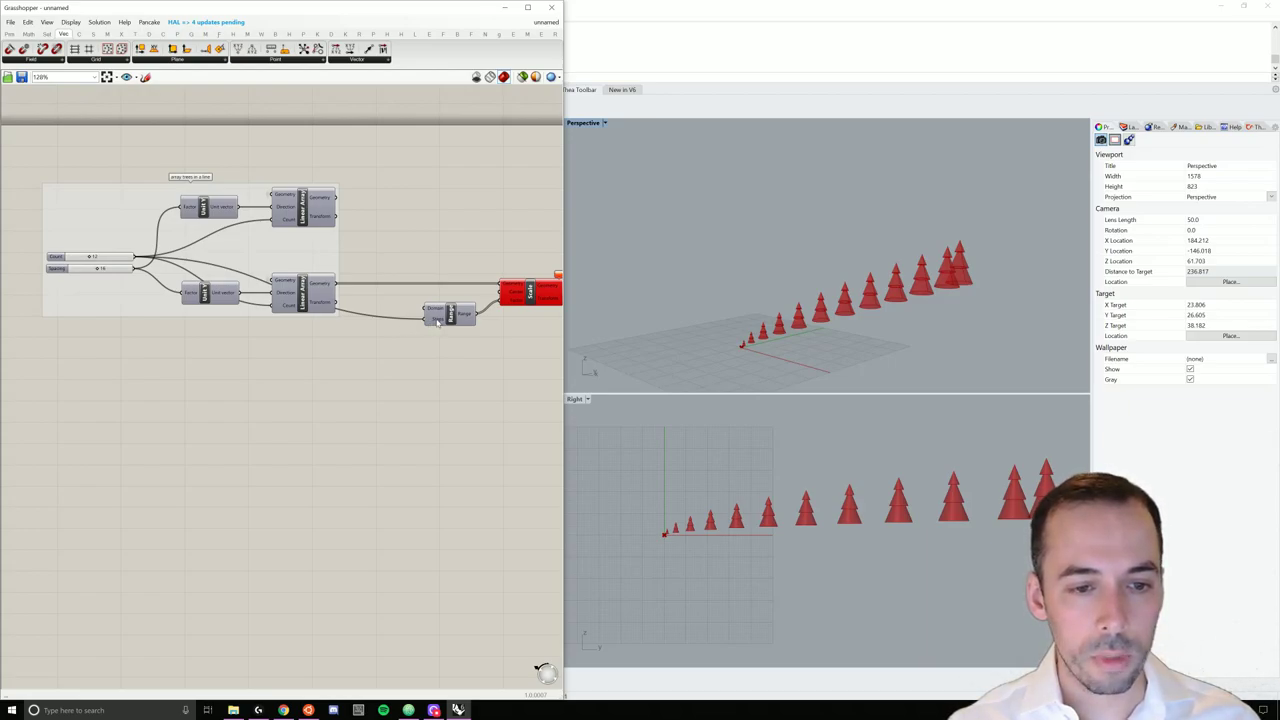
pyautogui.rightClick(437, 322)
pyautogui.moveTo(520, 336)
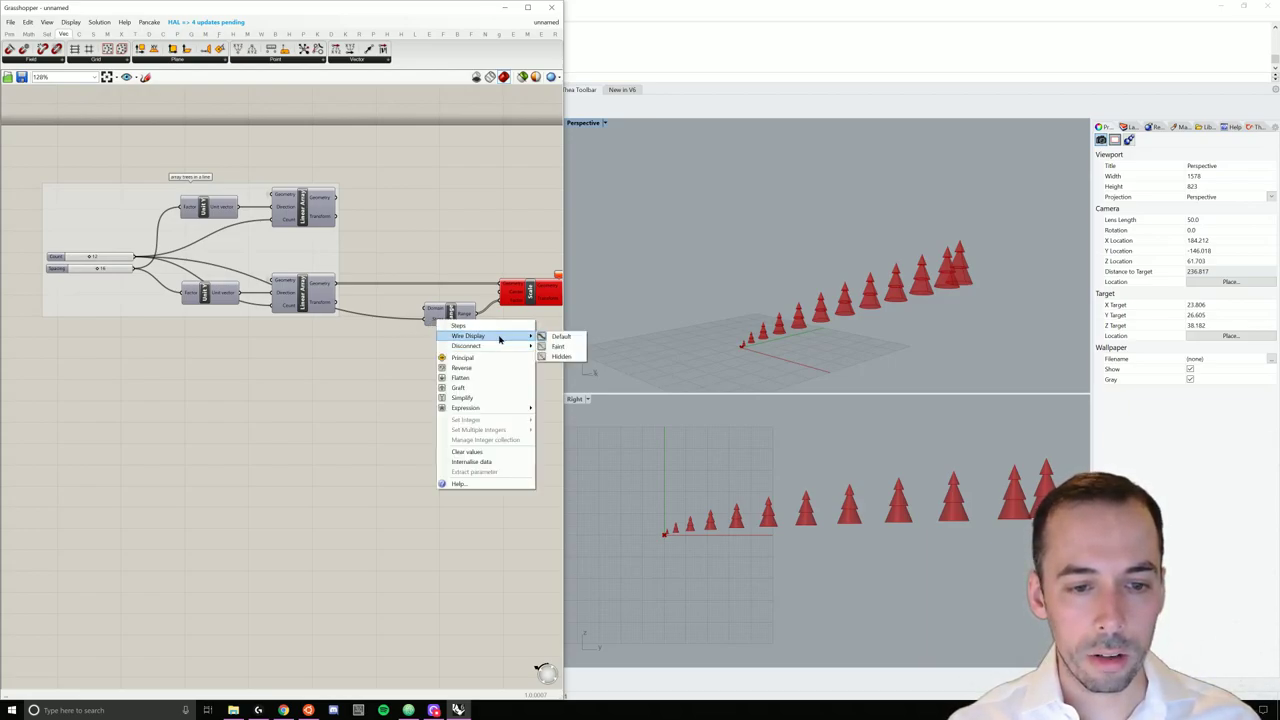
pyautogui.click(560, 346)
# Step: Move the Range and Scale components together farther from the Linear Arrays to free space before Range
pyautogui.scroll(3, 420, 330)
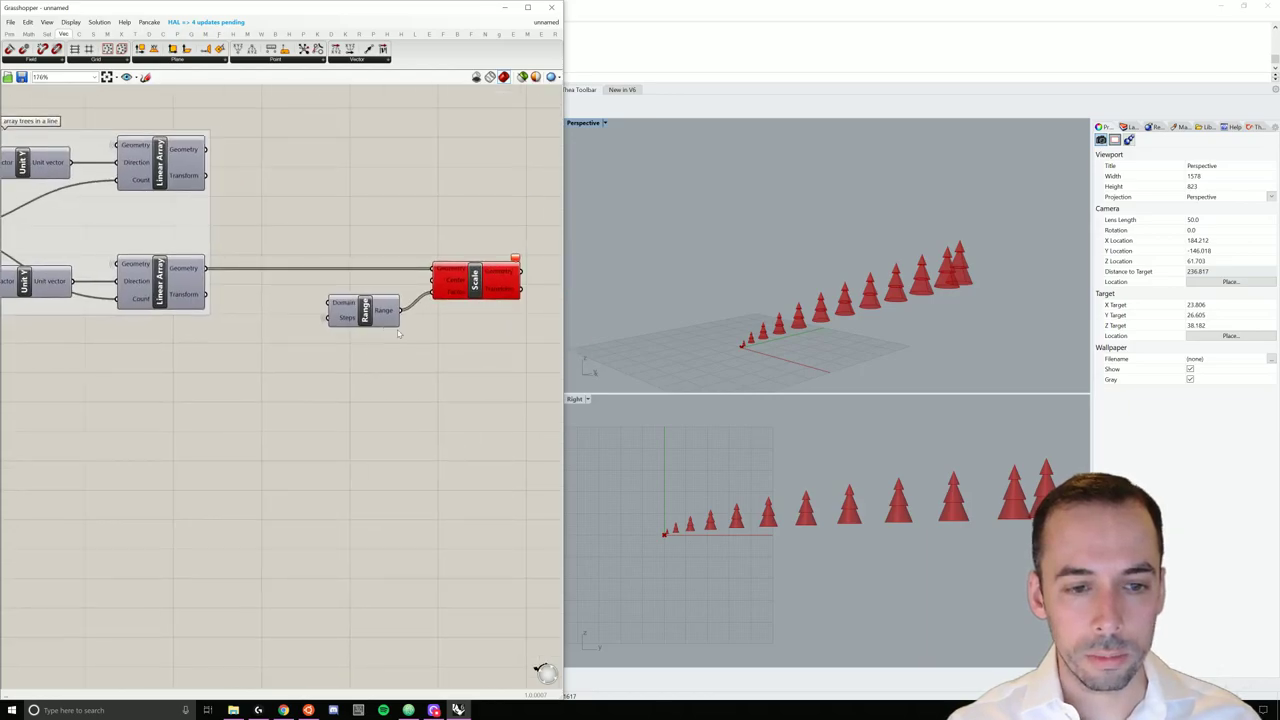
pyautogui.moveTo(344, 305)
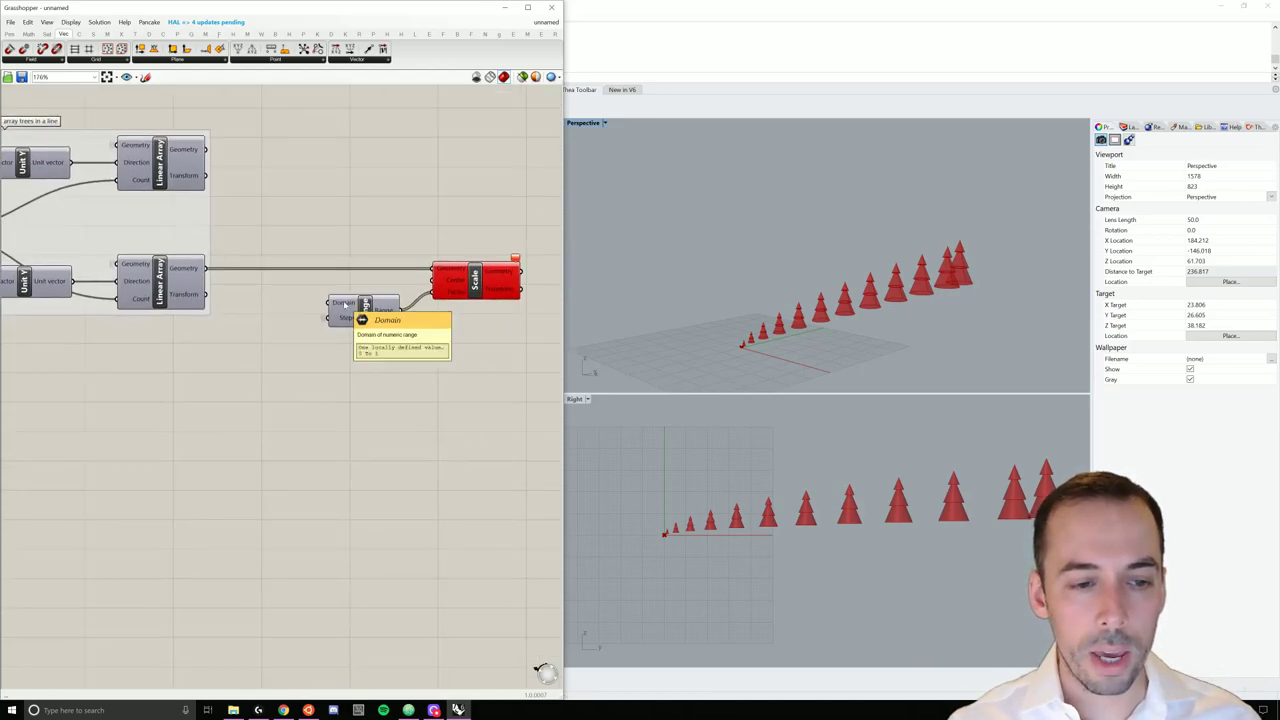
pyautogui.moveTo(454, 214); pyautogui.dragTo(477, 314)
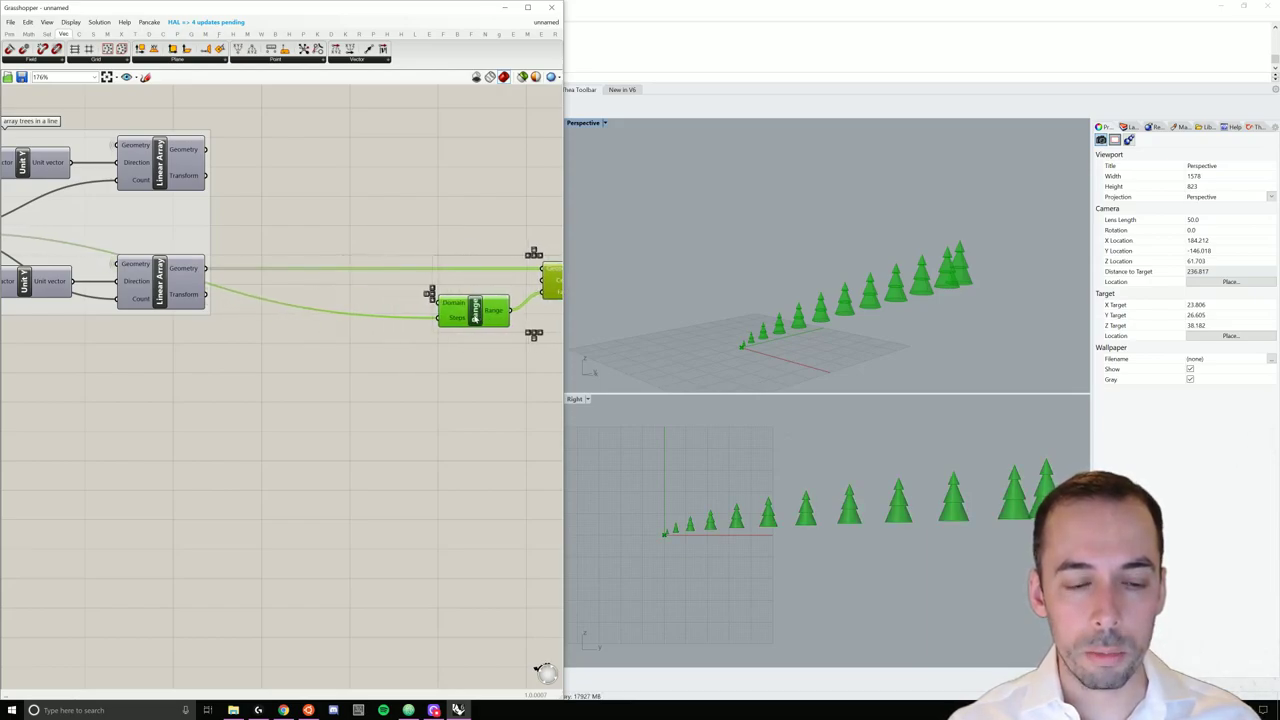
pyautogui.click(393, 358)
pyautogui.moveTo(393, 358); pyautogui.dragTo(292, 315, button='right')
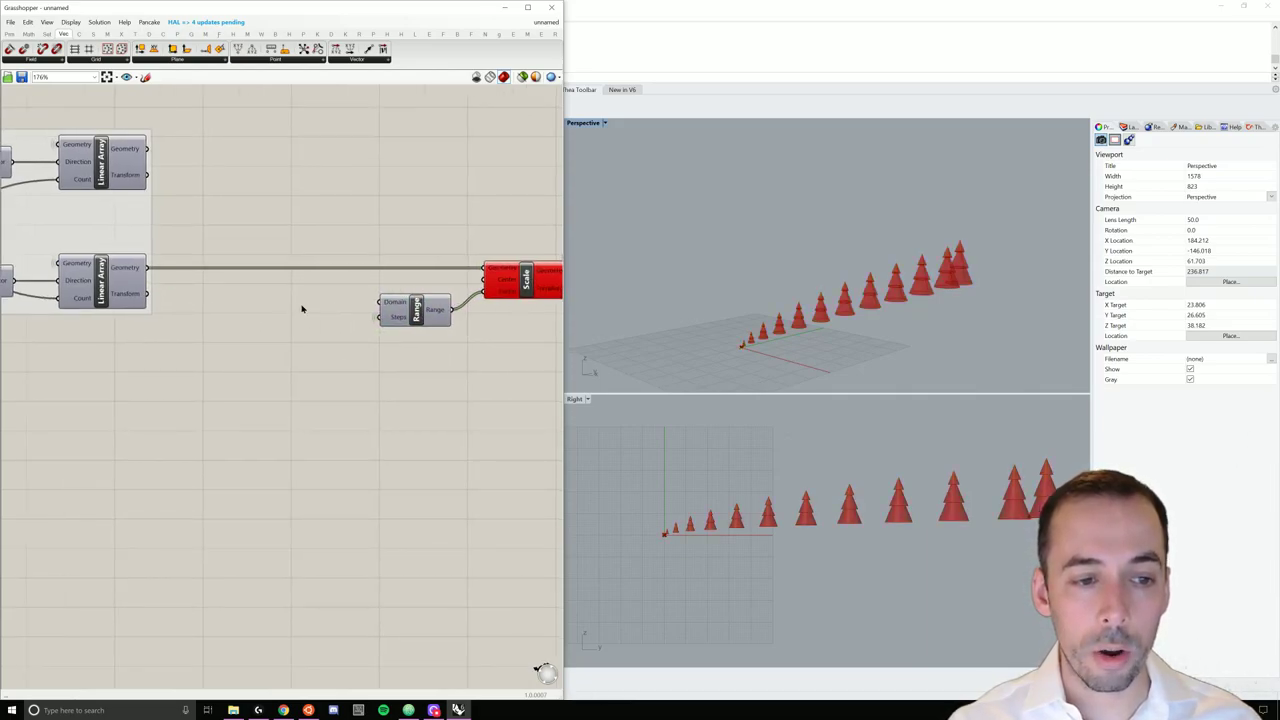
# Step: Add a Construct Domain component before Range and connect its output to Range's Domain input
pyautogui.doubleClick(301, 309)
pyautogui.write('construct')
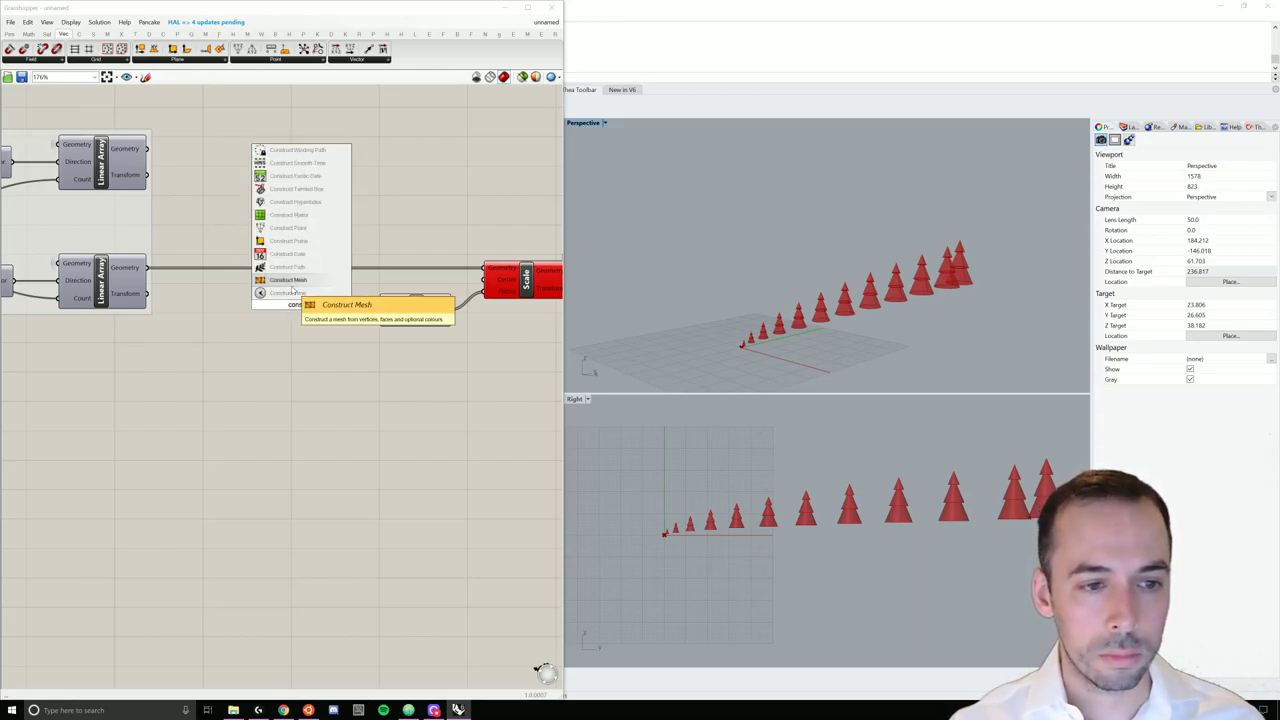
pyautogui.write(' d')
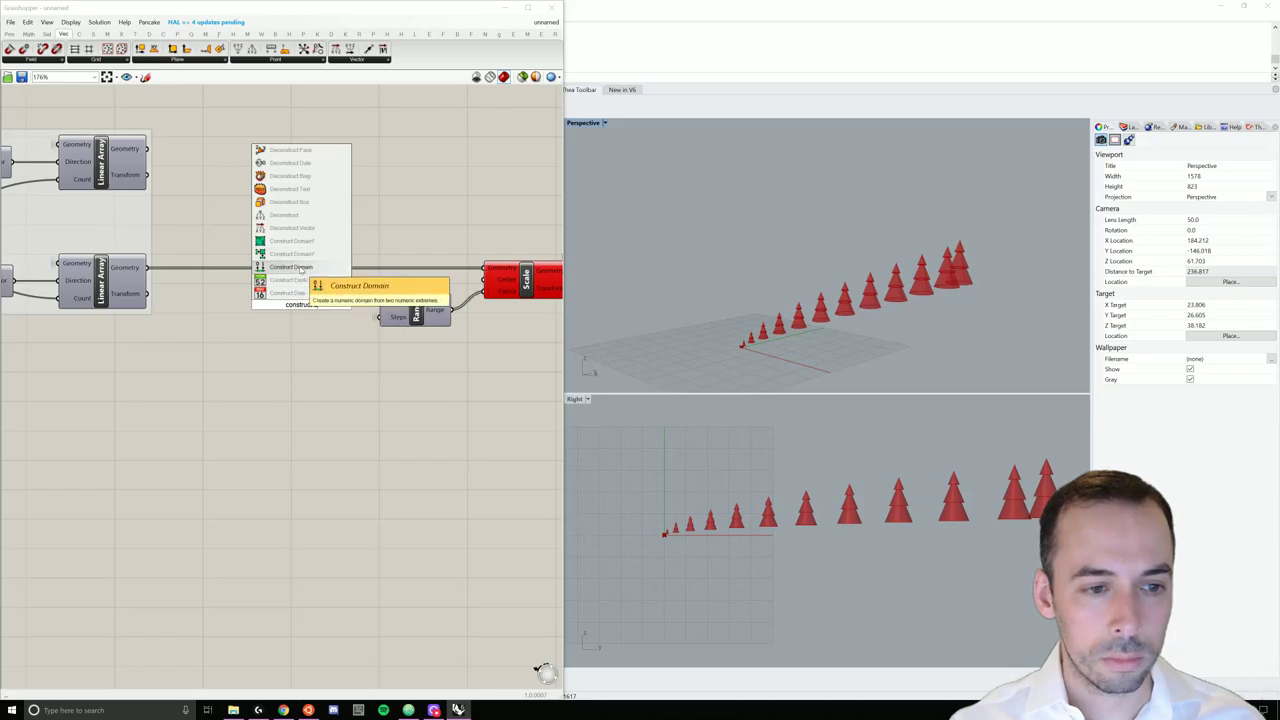
pyautogui.click(303, 267)
pyautogui.moveTo(303, 280); pyautogui.dragTo(380, 303)
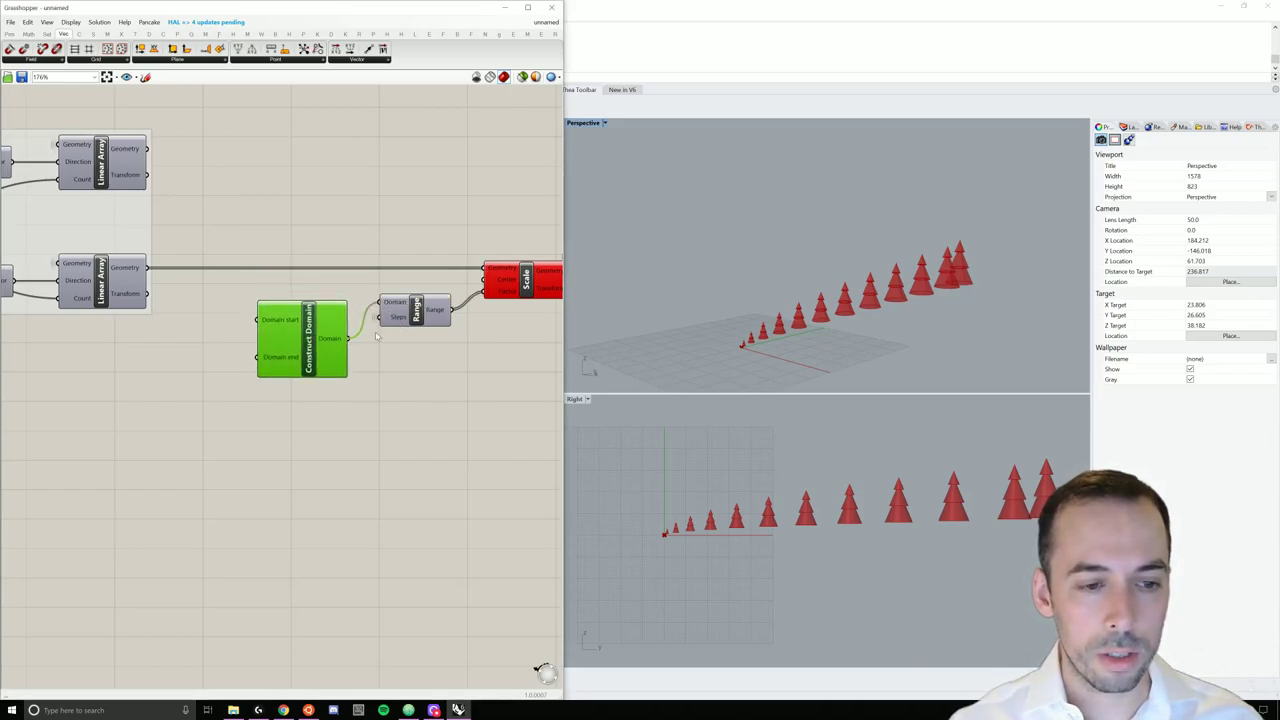
# Step: Add a number slider beside Construct Domain and connect it to the Domain start input
pyautogui.moveTo(397, 386); pyautogui.dragTo(435, 396, button='right')
pyautogui.click(435, 396)
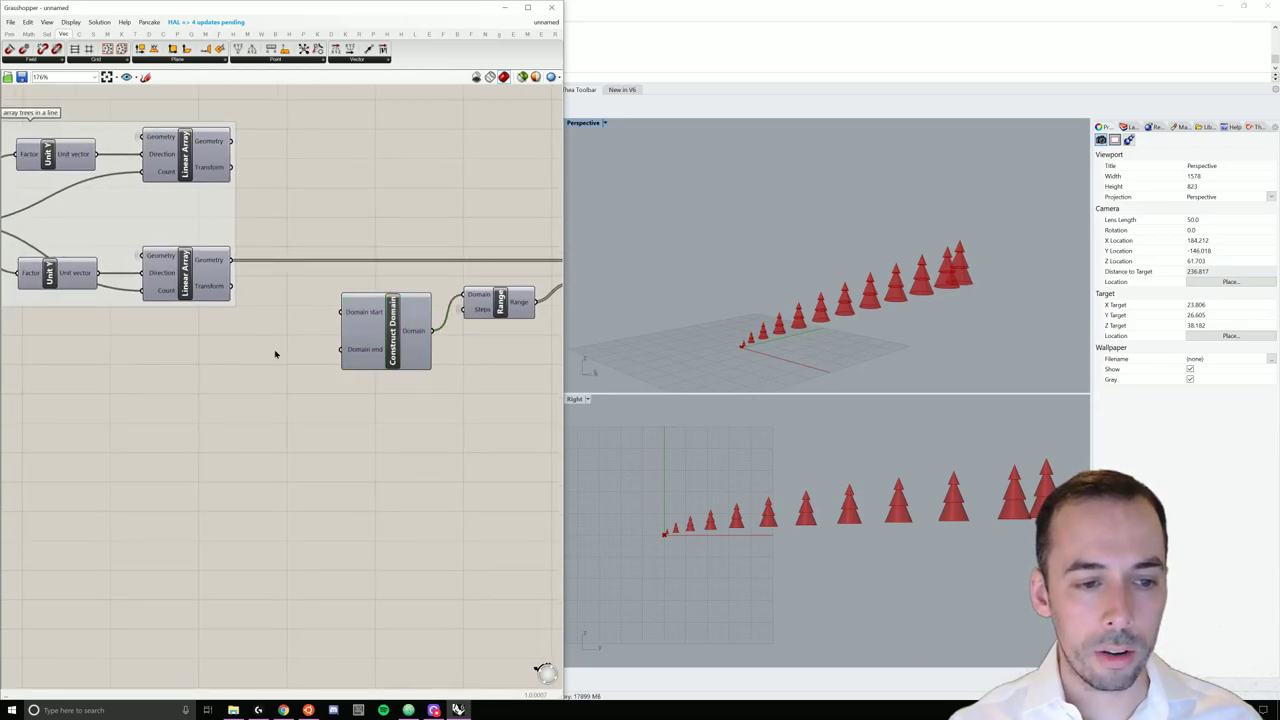
pyautogui.doubleClick(275, 353)
pyautogui.write('number')
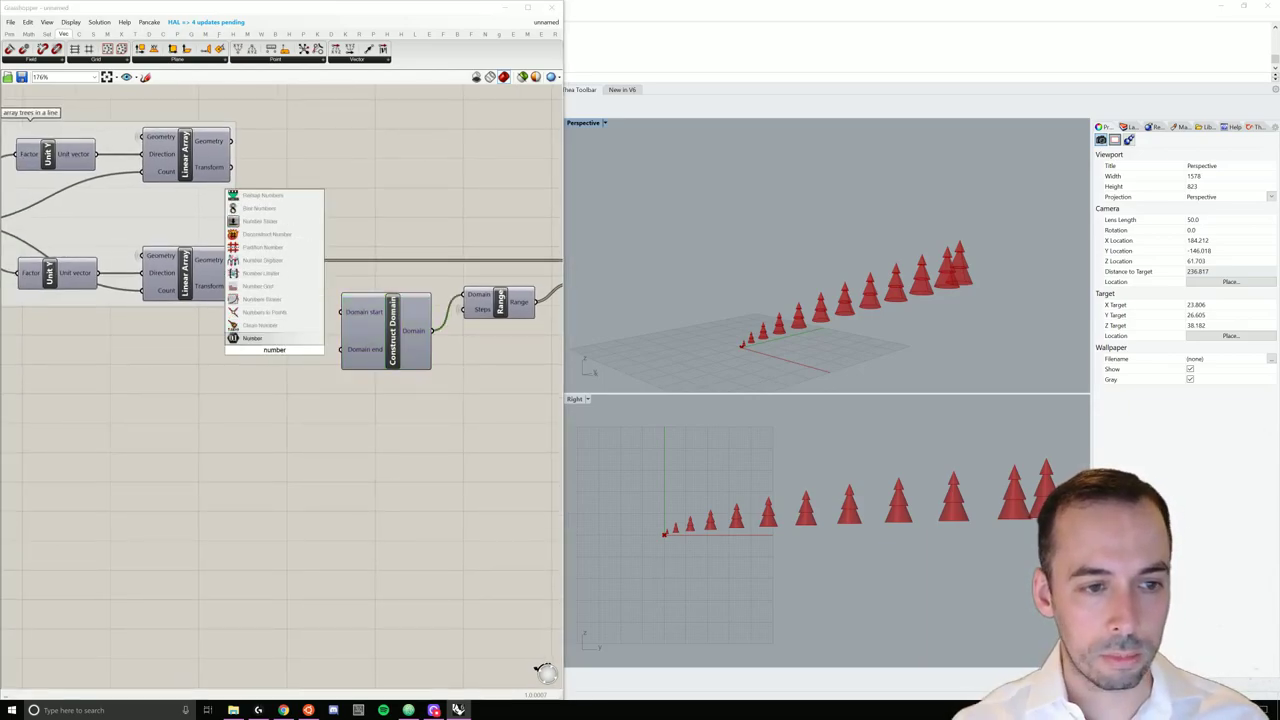
pyautogui.click(285, 221)
pyautogui.moveTo(315, 351); pyautogui.dragTo(290, 347)
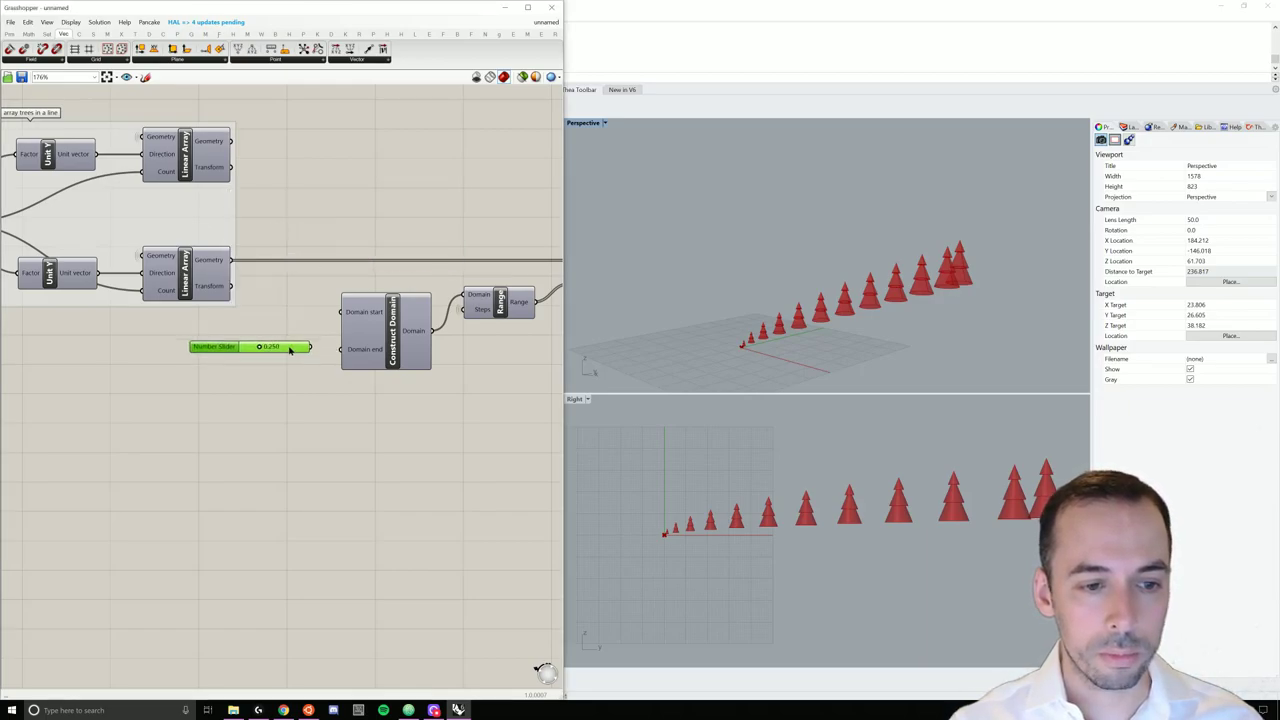
pyautogui.scroll(-3, 293, 335)
pyautogui.moveTo(486, 234); pyautogui.dragTo(374, 343)
pyautogui.click(346, 384)
pyautogui.moveTo(372, 364); pyautogui.dragTo(274, 356, button='right')
pyautogui.scroll(4, 250, 333)
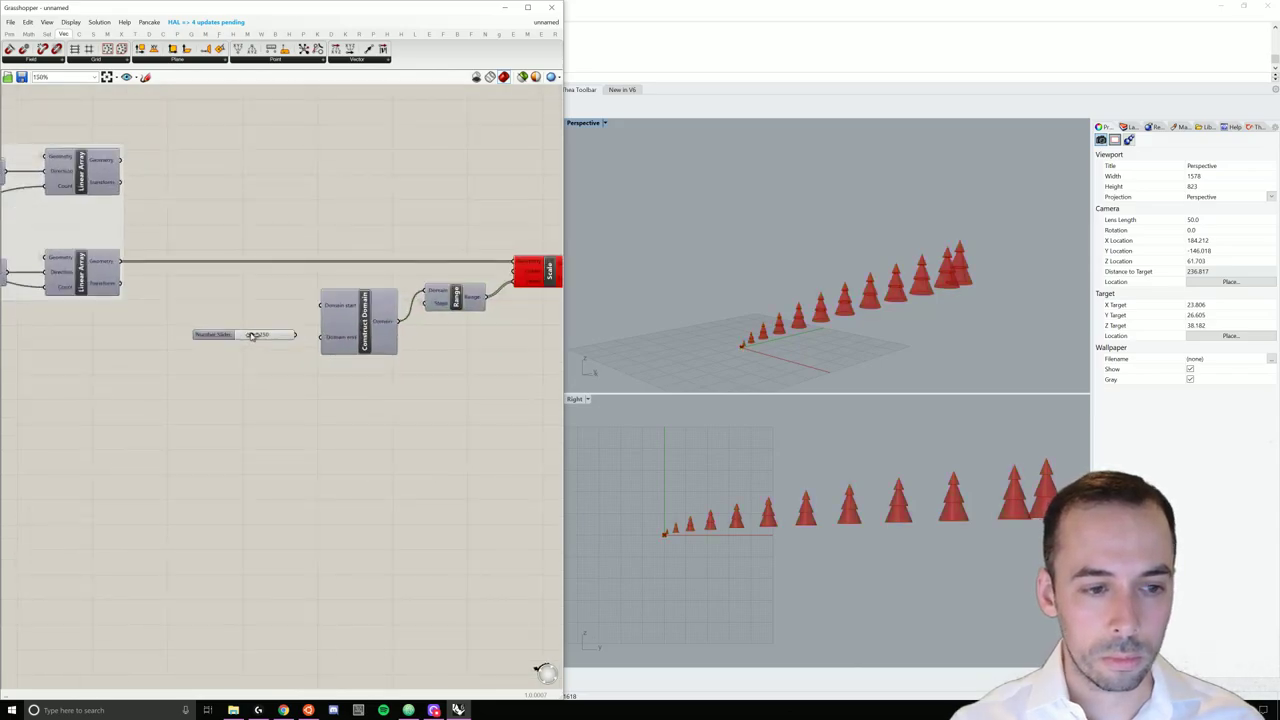
pyautogui.click(279, 345)
pyautogui.moveTo(279, 344); pyautogui.dragTo(344, 298)
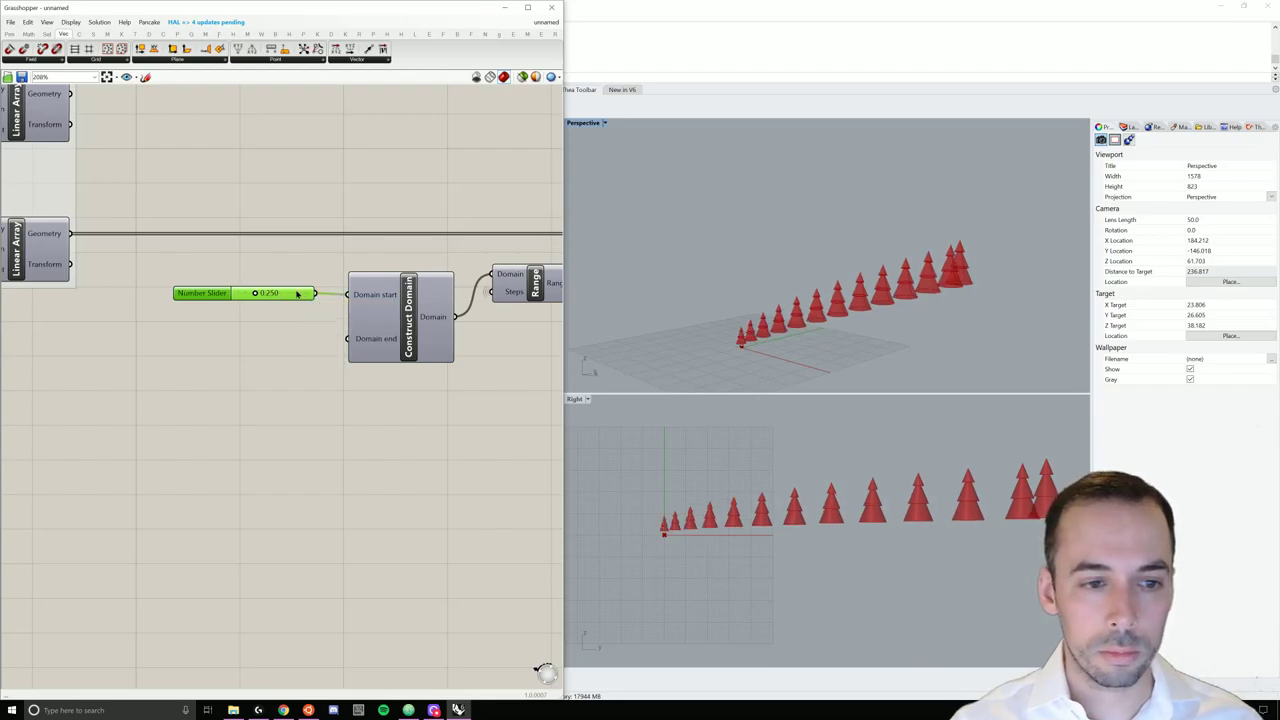
# Step: Rename the Domain start slider to Start, give it one decimal digit and set its value to 0.3
pyautogui.scroll(-2, 297, 296)
pyautogui.scroll(-1, 297, 296)
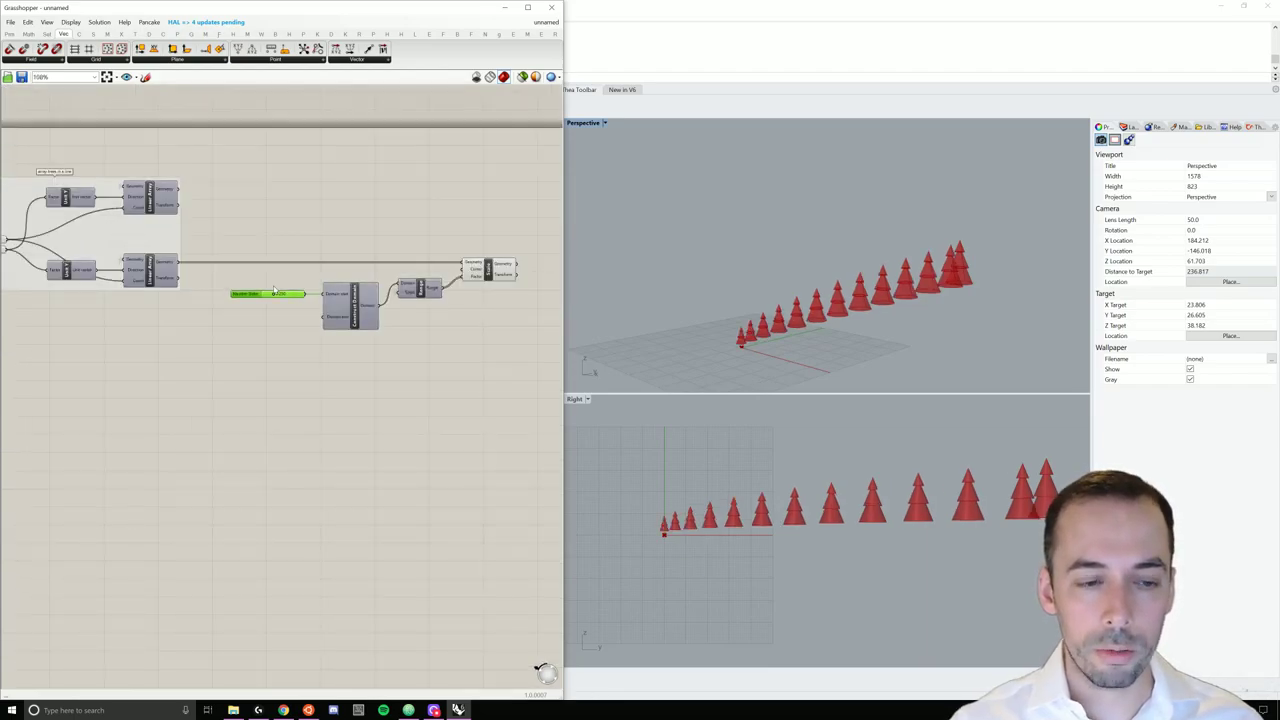
pyautogui.scroll(3, 276, 289)
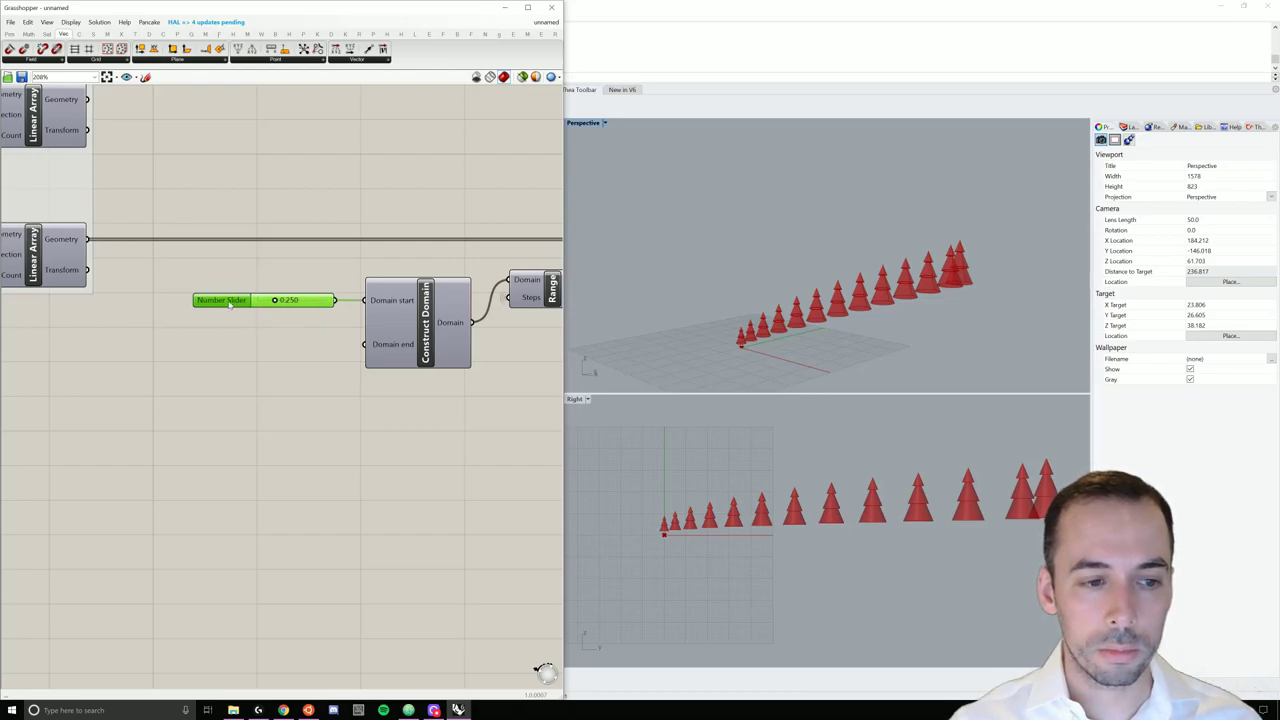
pyautogui.doubleClick(268, 301)
pyautogui.click(232, 303)
pyautogui.doubleClick(232, 303)
pyautogui.moveTo(256, 218); pyautogui.dragTo(212, 218)
pyautogui.write('Start')
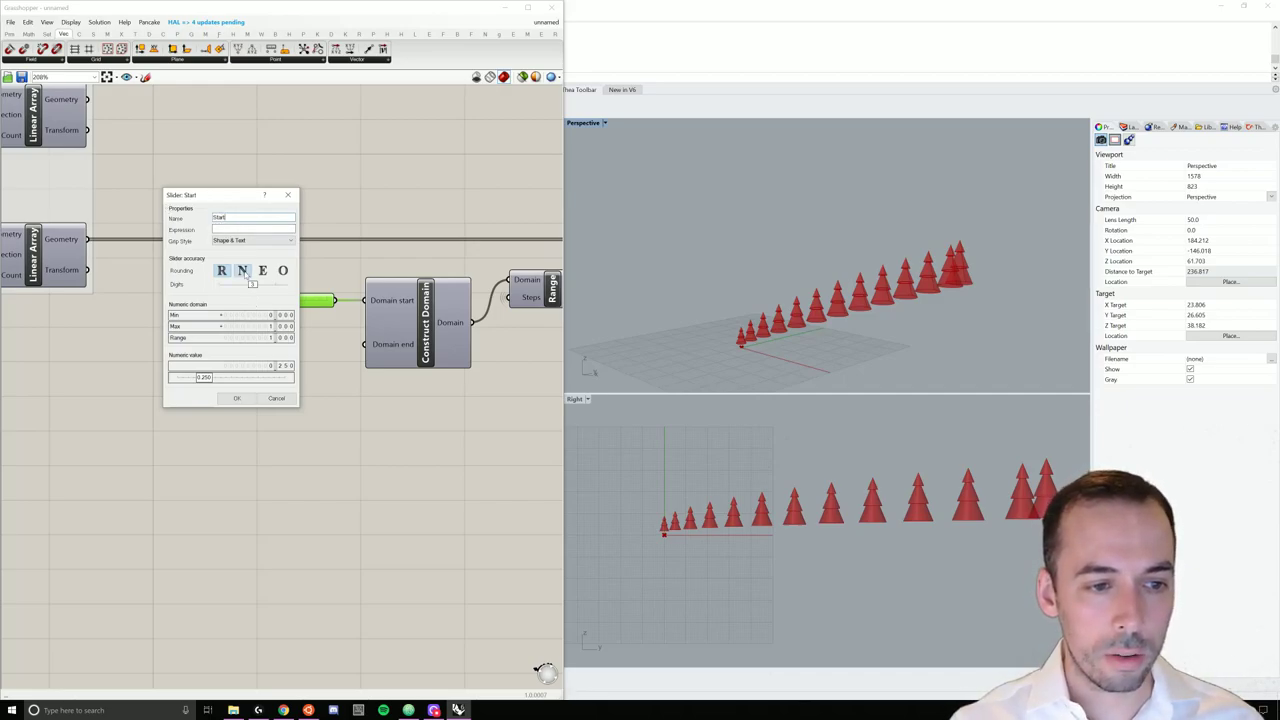
pyautogui.moveTo(253, 284); pyautogui.dragTo(230, 284)
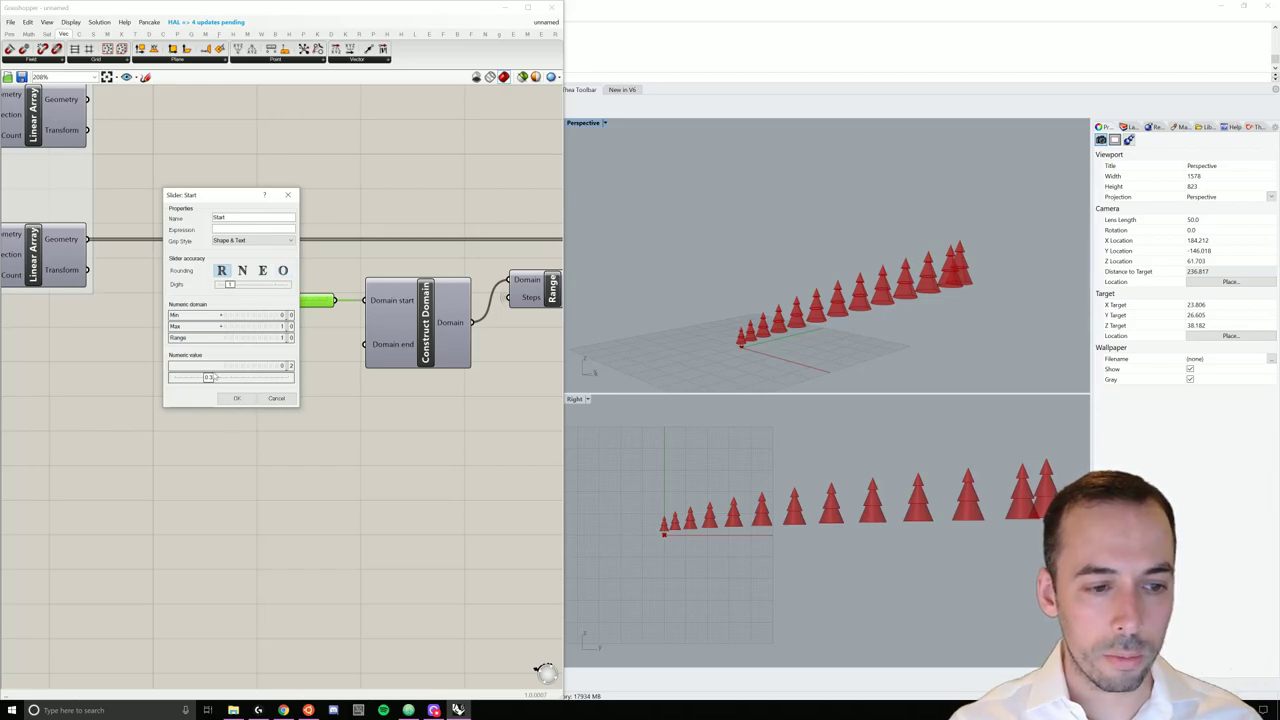
pyautogui.moveTo(208, 377); pyautogui.dragTo(205, 377)
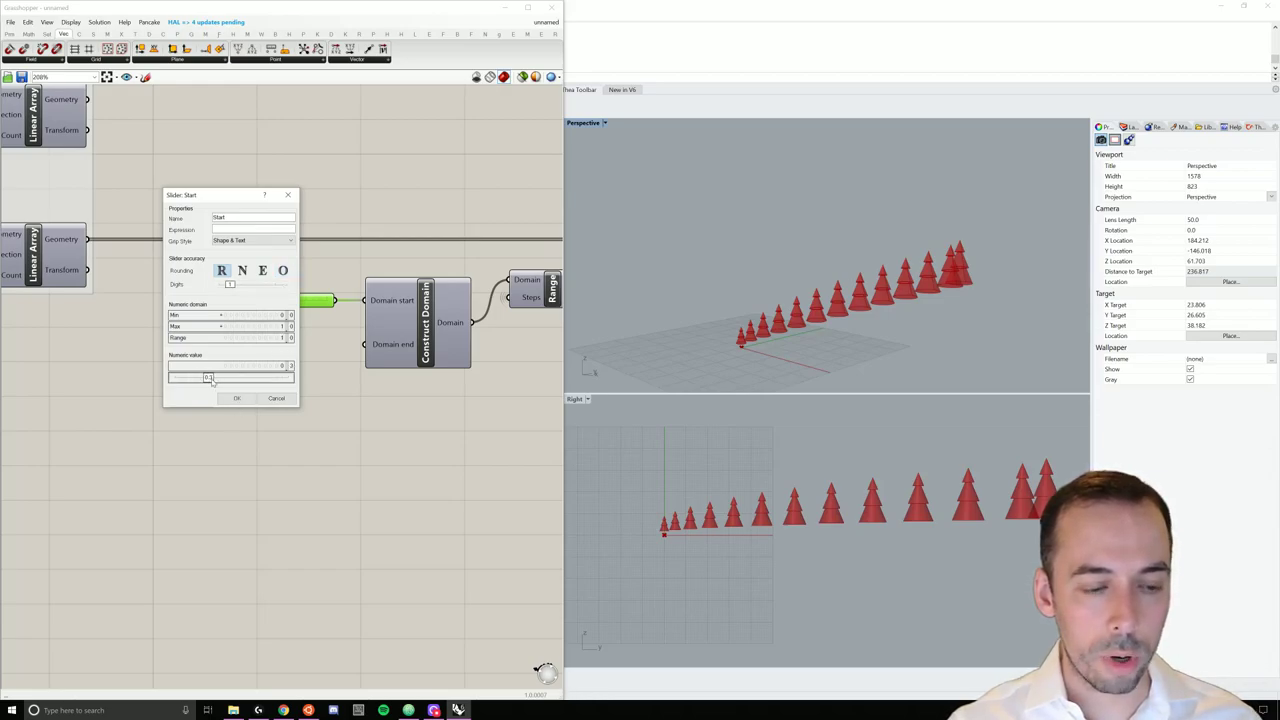
pyautogui.click(237, 399)
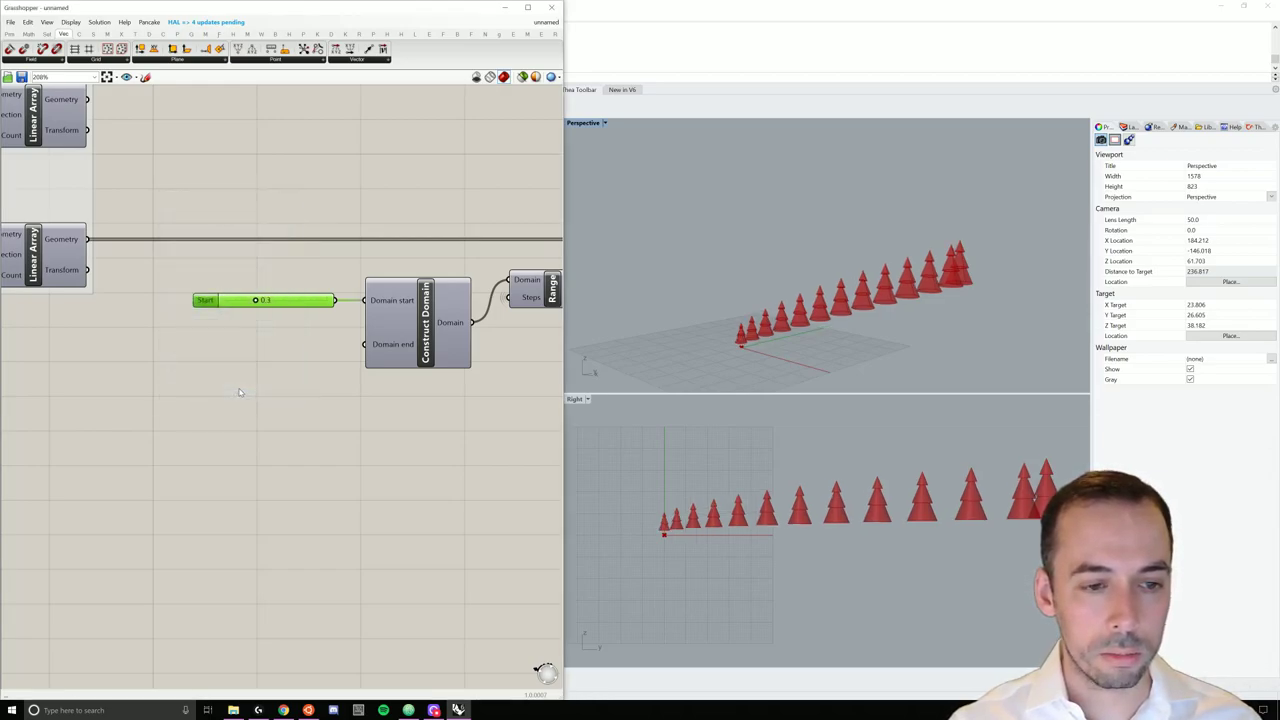
# Step: Duplicate the Start slider, connect the copy to Domain end and set its value to 1.0
pyautogui.click(300, 301)
pyautogui.hotkey('ctrl', 'c')
pyautogui.hotkey('ctrl', 'v')
pyautogui.moveTo(293, 325); pyautogui.dragTo(364, 344)
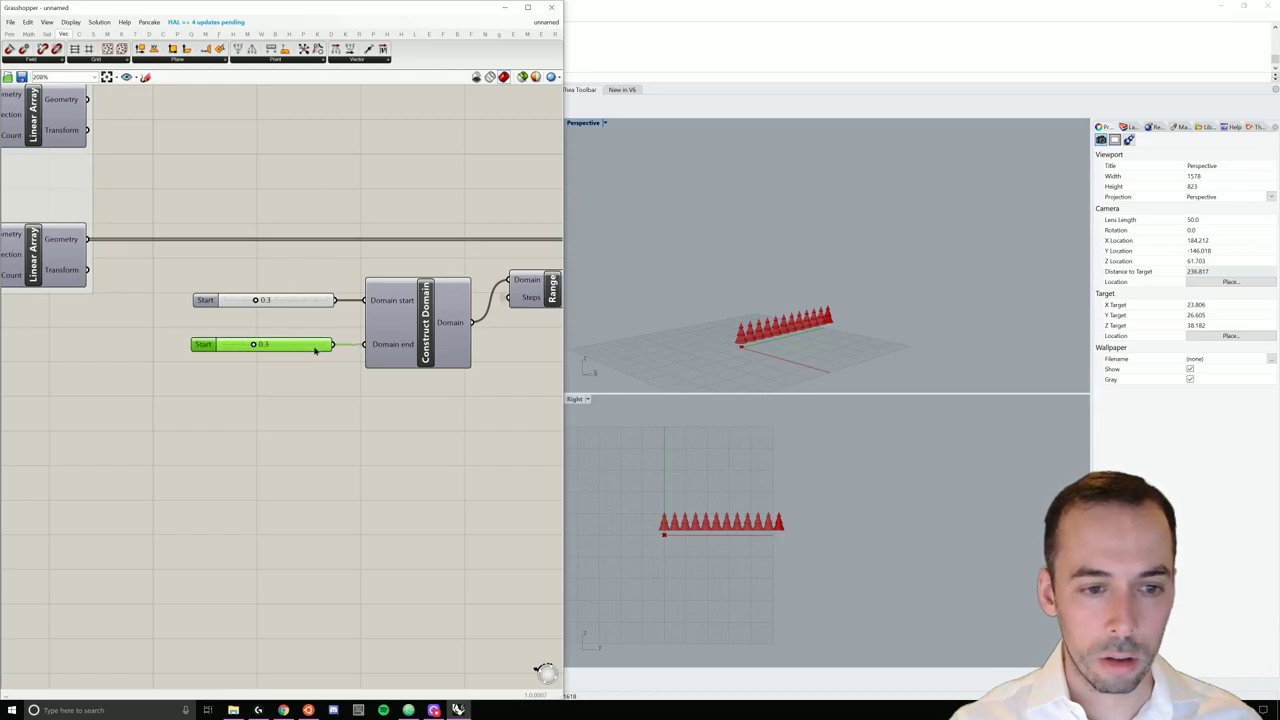
pyautogui.moveTo(256, 345); pyautogui.dragTo(332, 346)
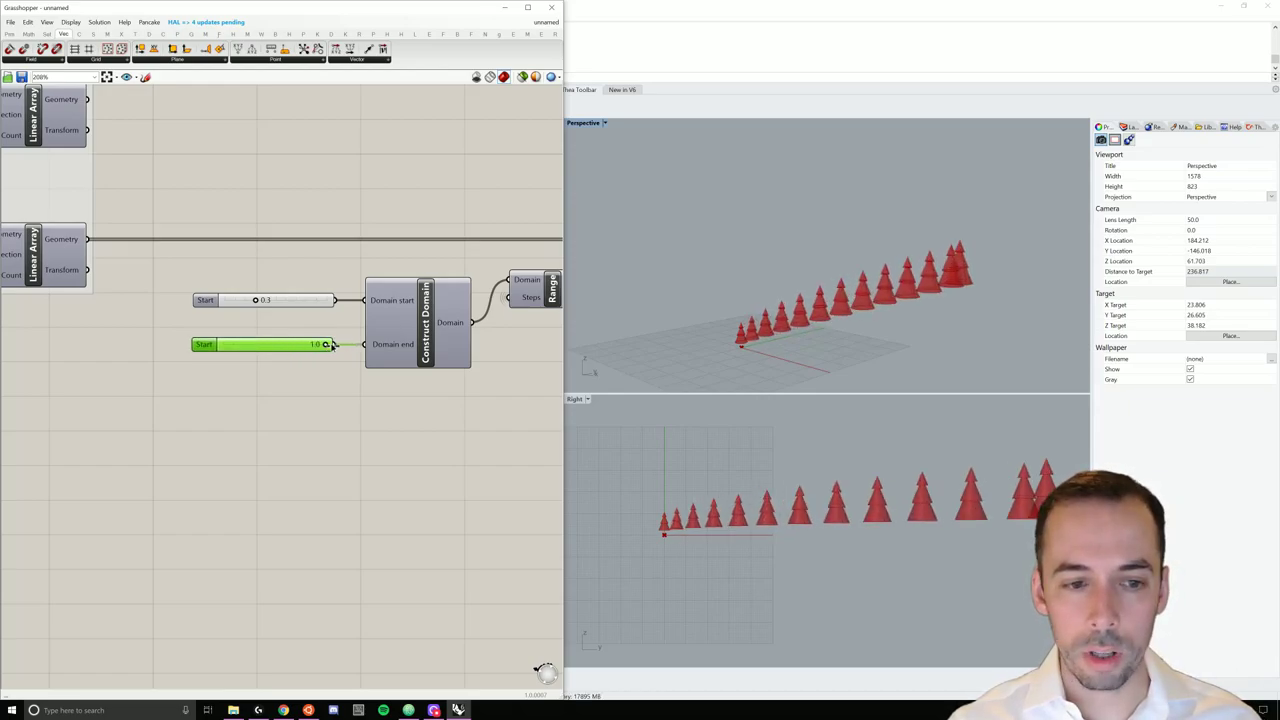
# Step: Apply the expression x-1 to Range's Steps input
pyautogui.click(482, 411)
pyautogui.moveTo(452, 416); pyautogui.dragTo(294, 414, button='right')
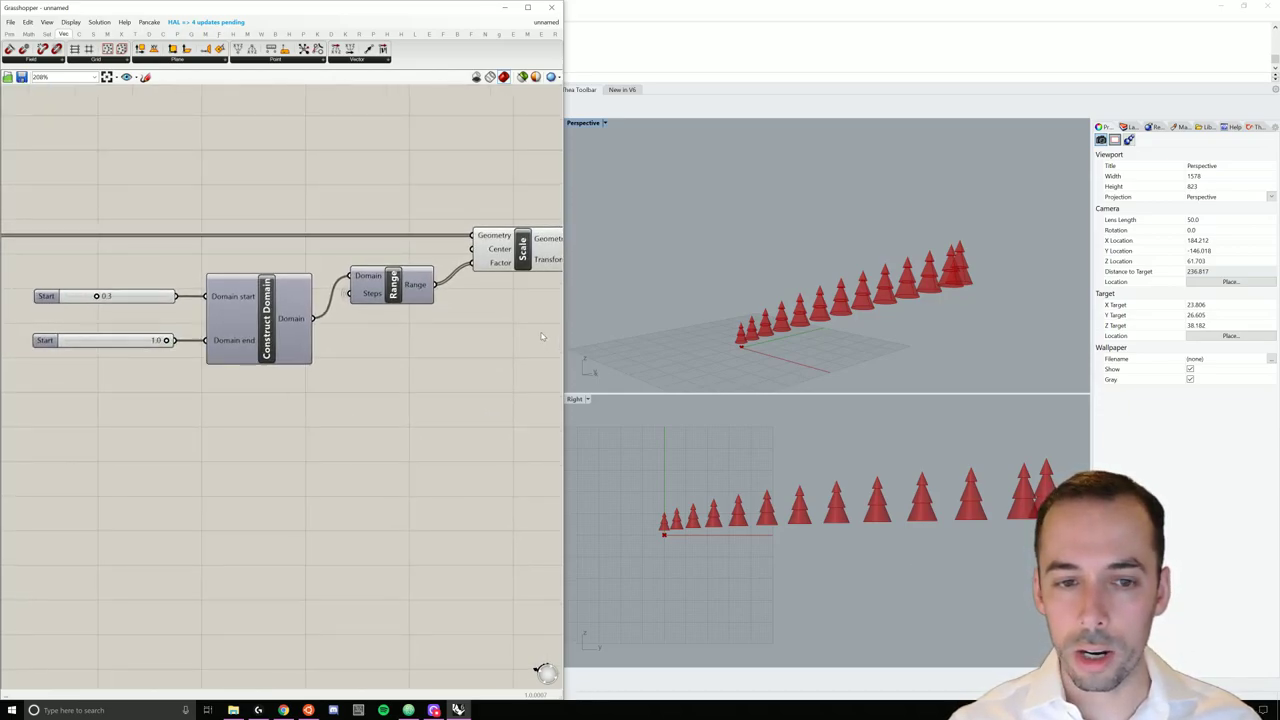
pyautogui.moveTo(549, 327); pyautogui.dragTo(436, 376, button='right')
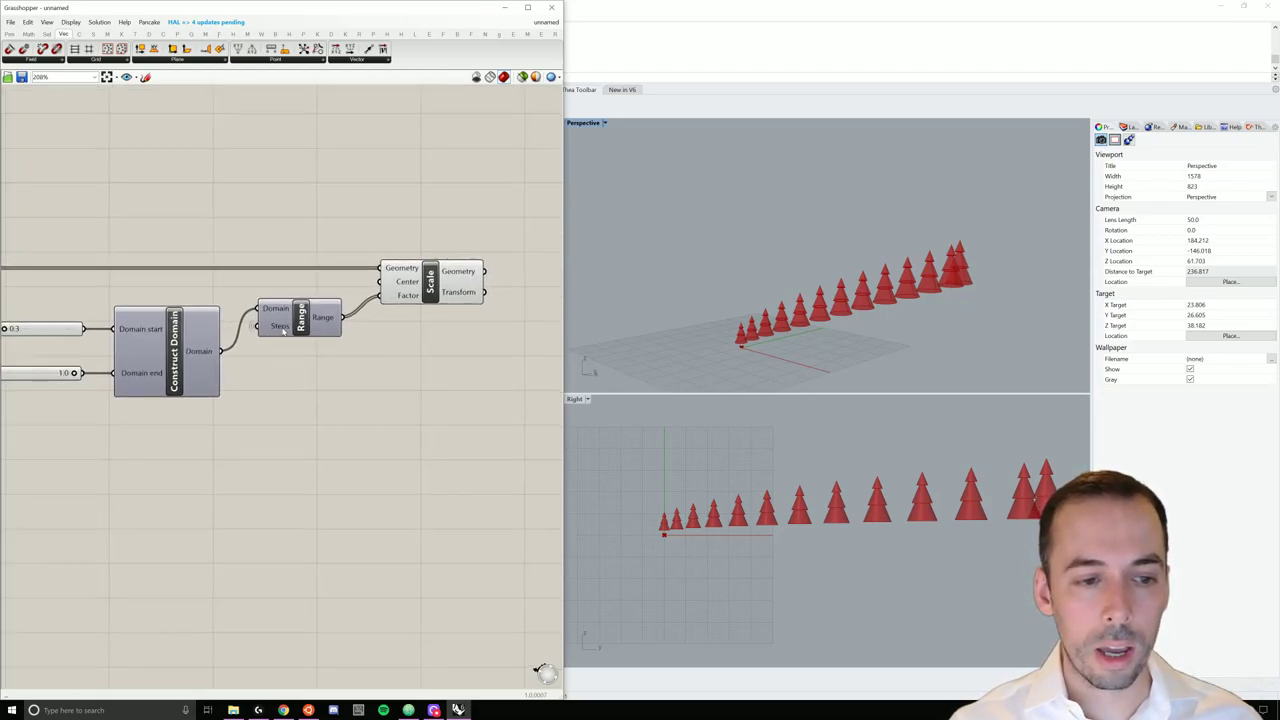
pyautogui.moveTo(283, 332)
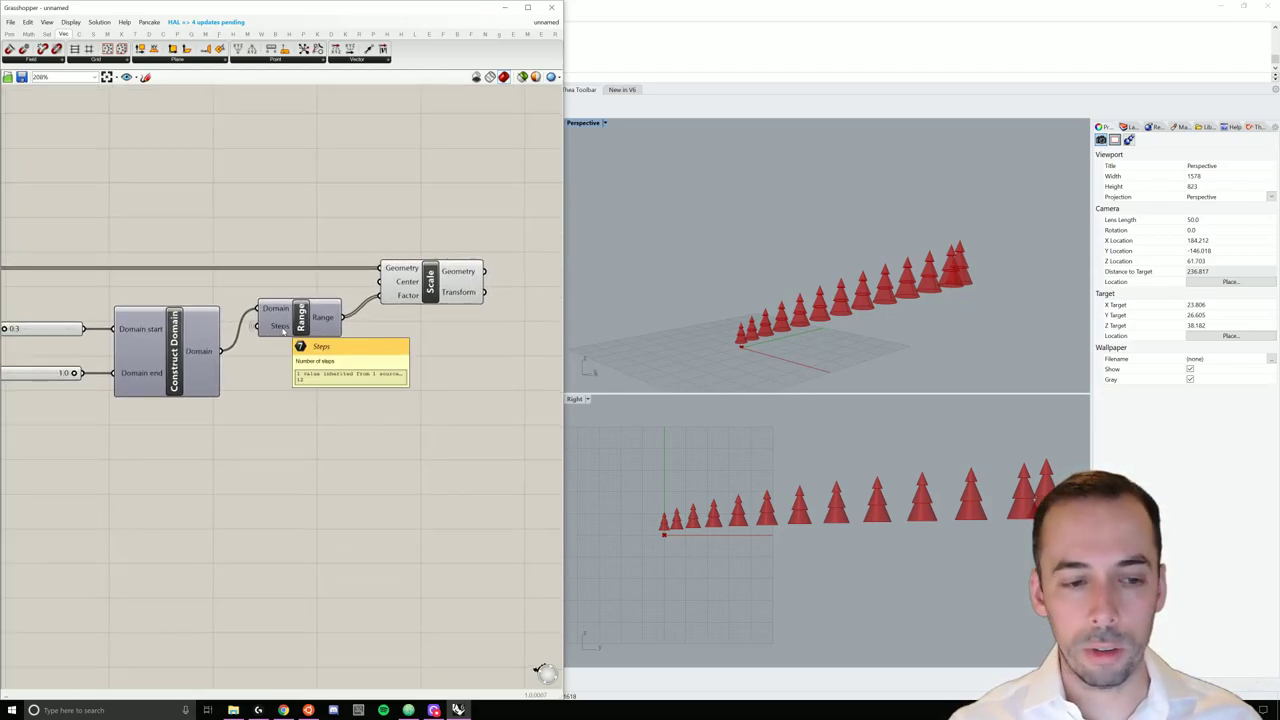
pyautogui.rightClick(285, 328)
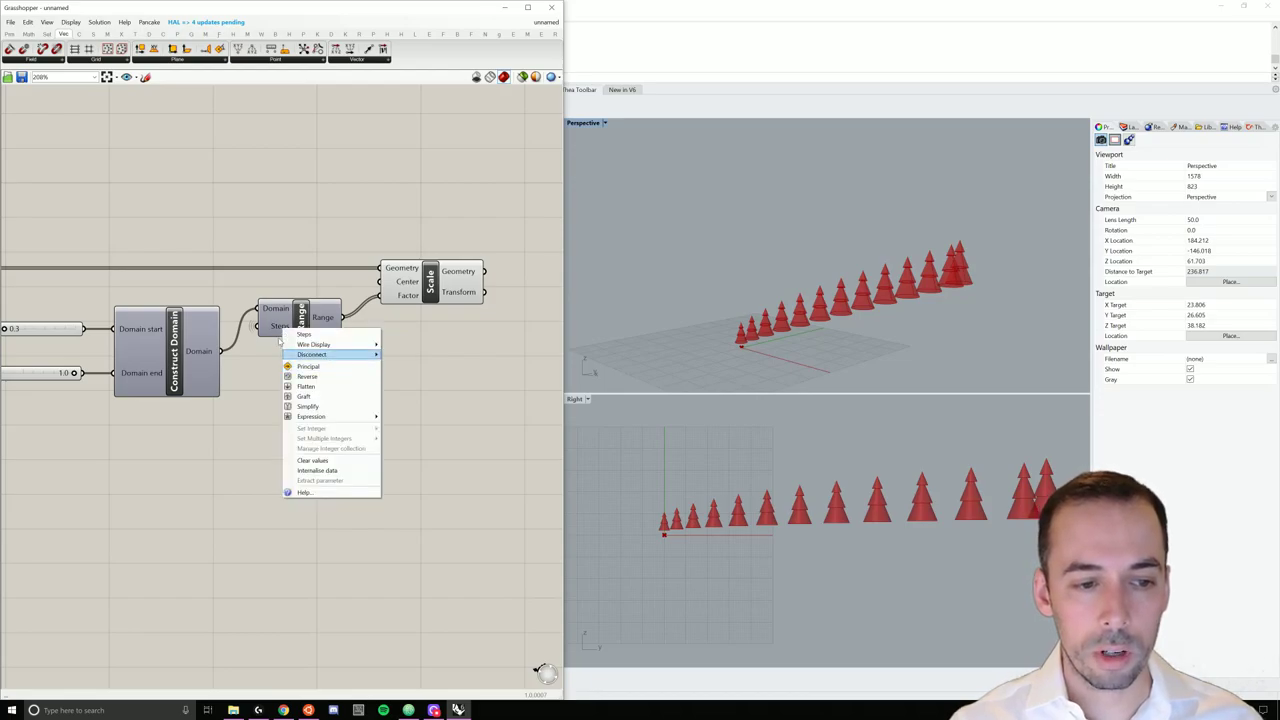
pyautogui.moveTo(312, 416)
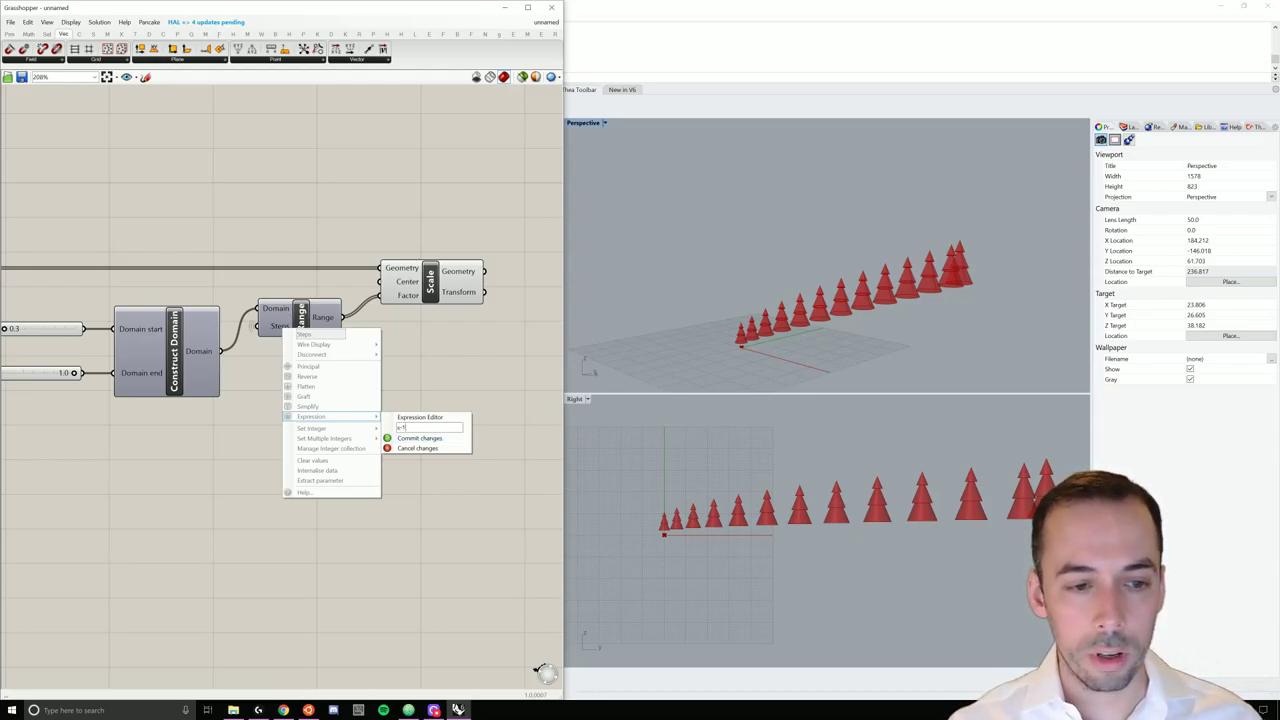
pyautogui.click(427, 439)
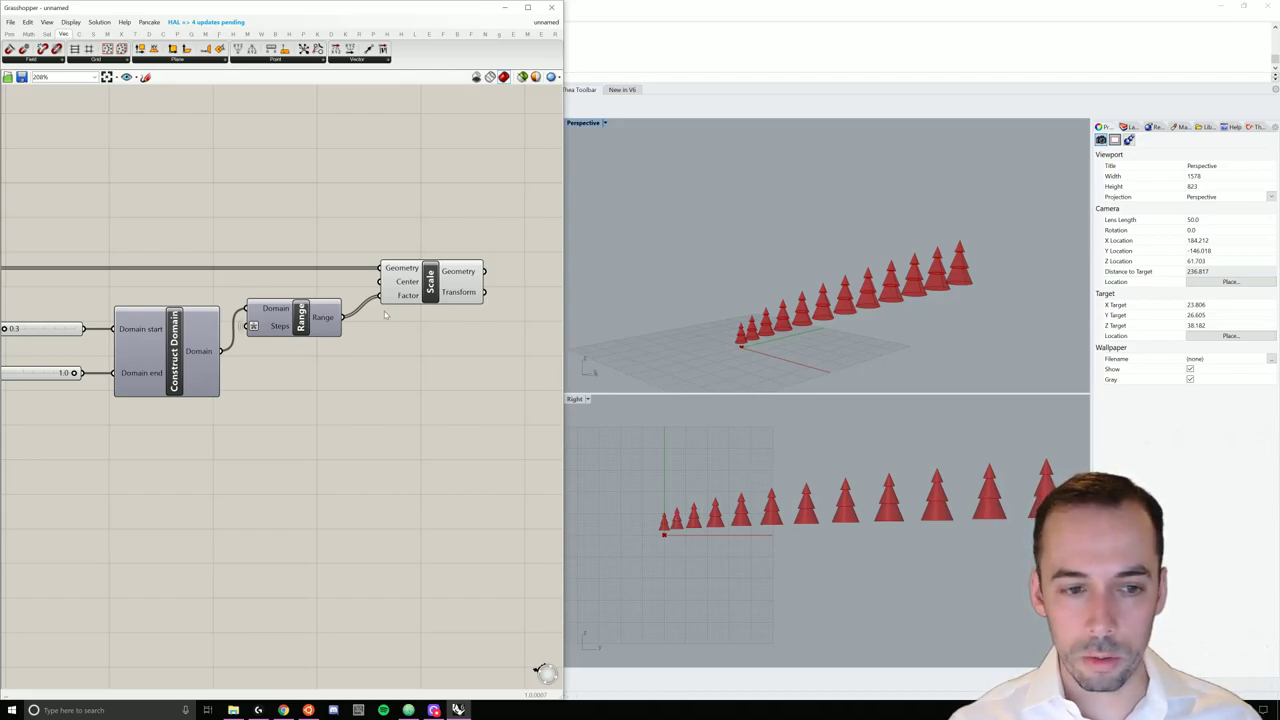
# Step: Group the two domain sliders with the Construct Domain, Range and Scale components
pyautogui.moveTo(466, 275)
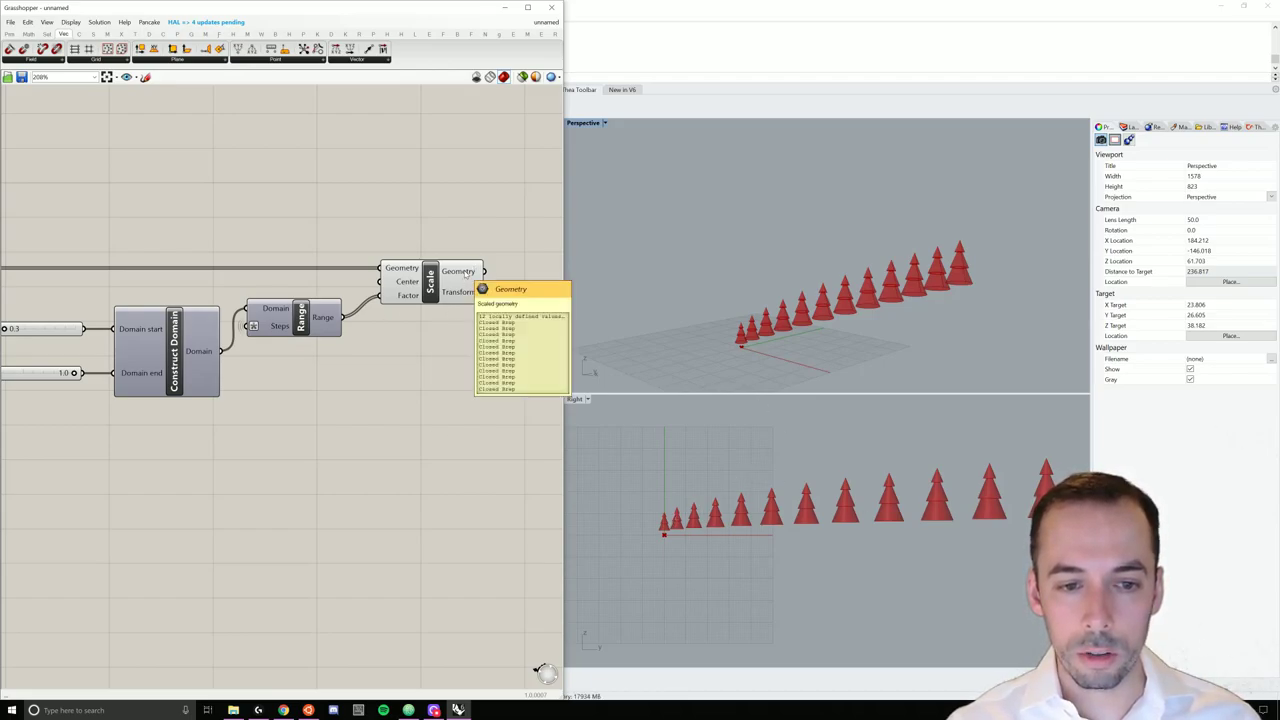
pyautogui.scroll(-2, 459, 355)
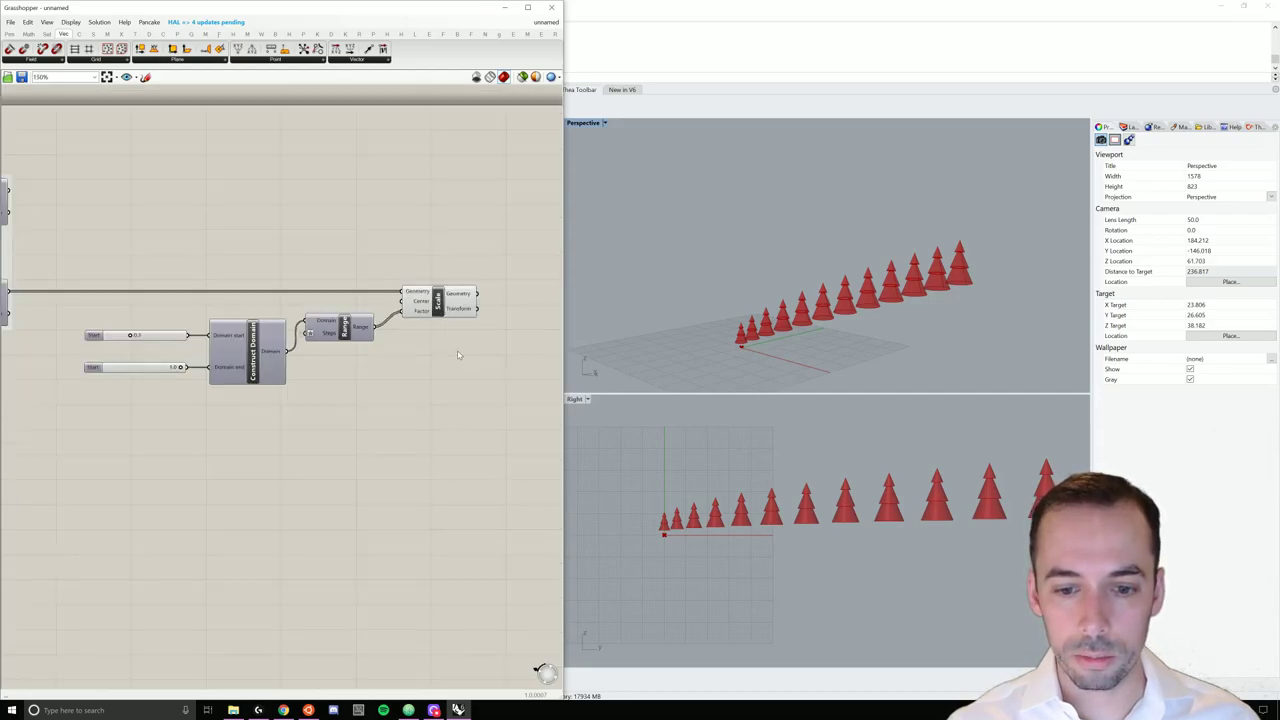
pyautogui.moveTo(424, 395); pyautogui.dragTo(449, 380, button='right')
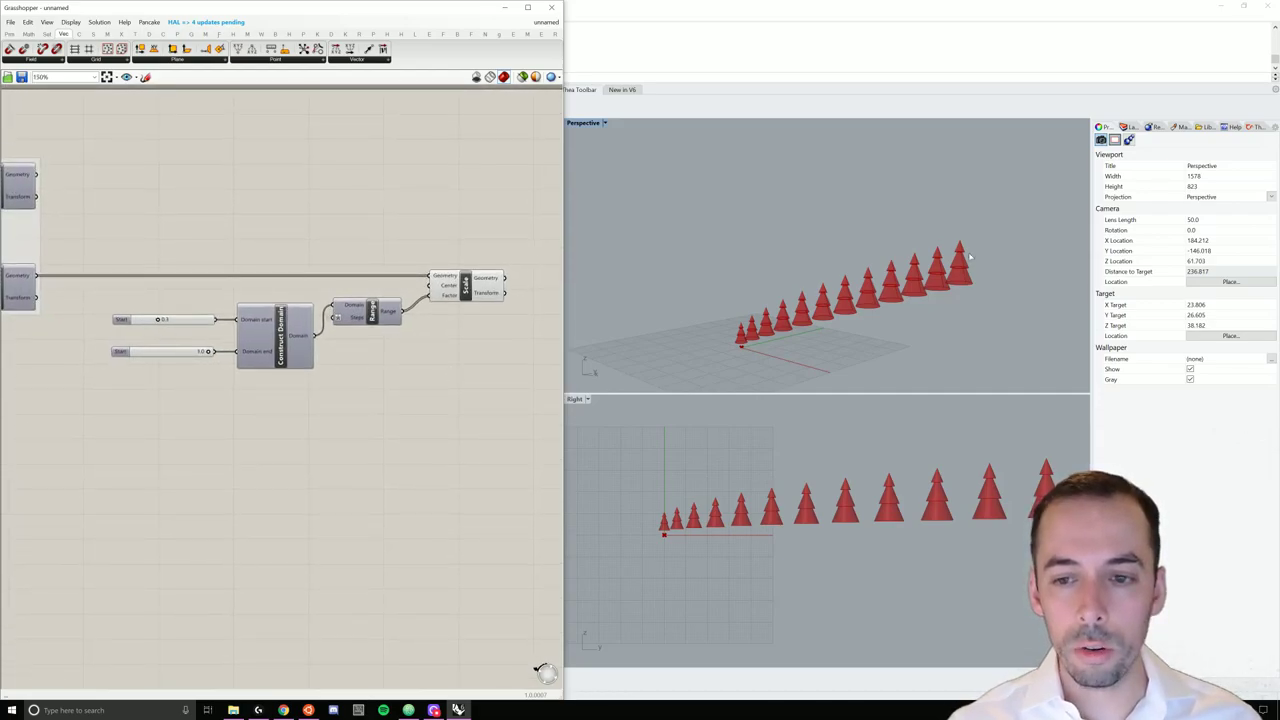
pyautogui.moveTo(449, 288)
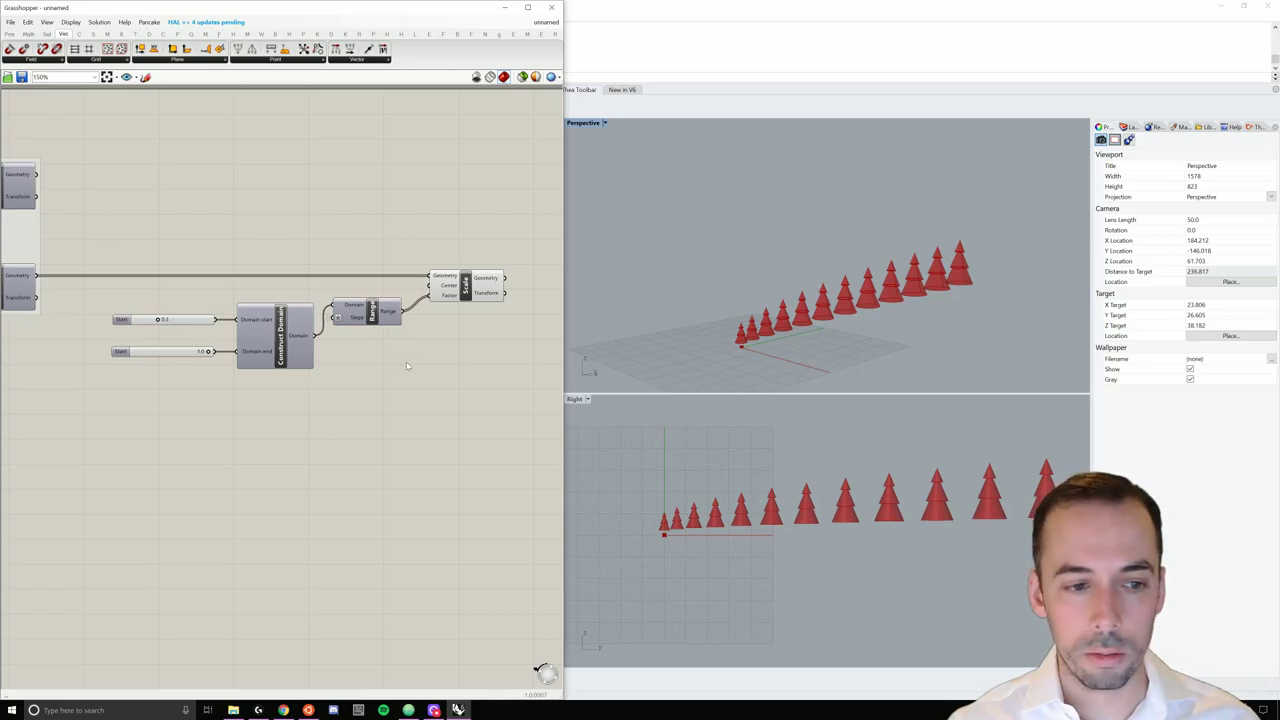
pyautogui.scroll(-3, 455, 377)
pyautogui.moveTo(506, 386); pyautogui.dragTo(247, 314)
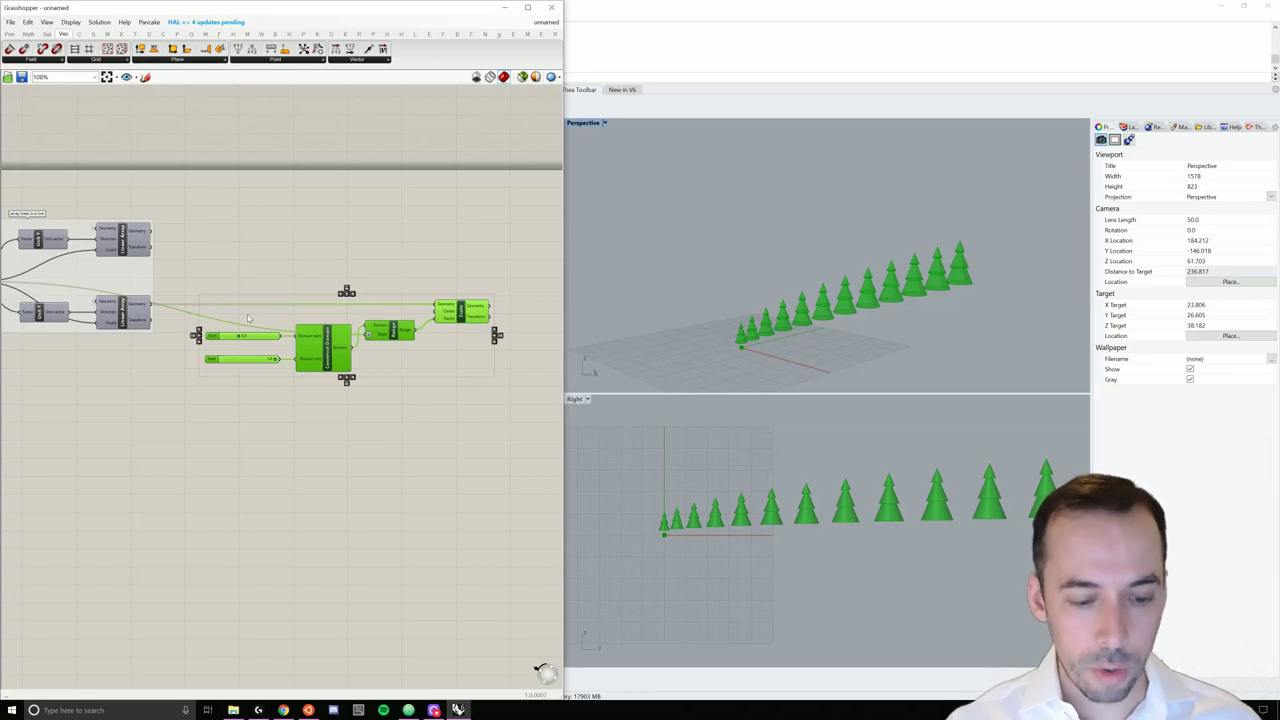
pyautogui.hotkey('ctrl', 'g')
pyautogui.click(368, 246)
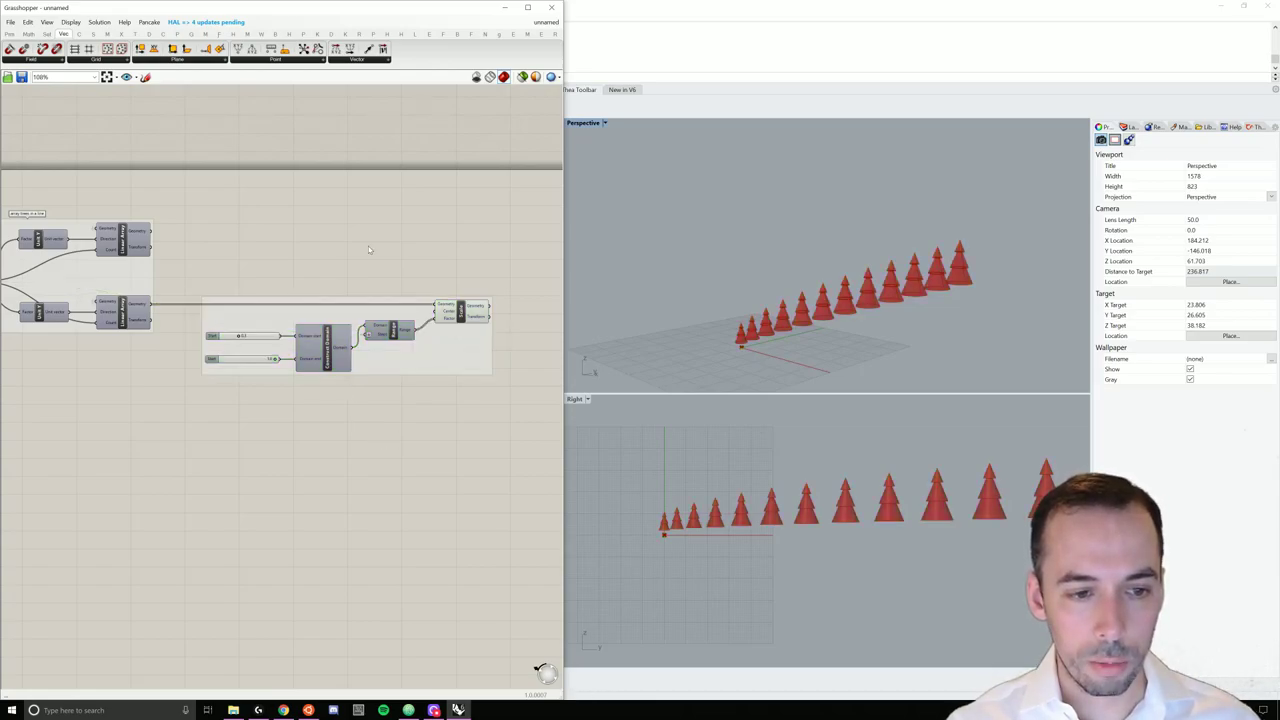
# Step: Duplicate the whole scaling group and place the copy directly above the original
pyautogui.moveTo(499, 389); pyautogui.dragTo(226, 314)
pyautogui.hotkey('ctrl', 'c')
pyautogui.hotkey('ctrl', 'v')
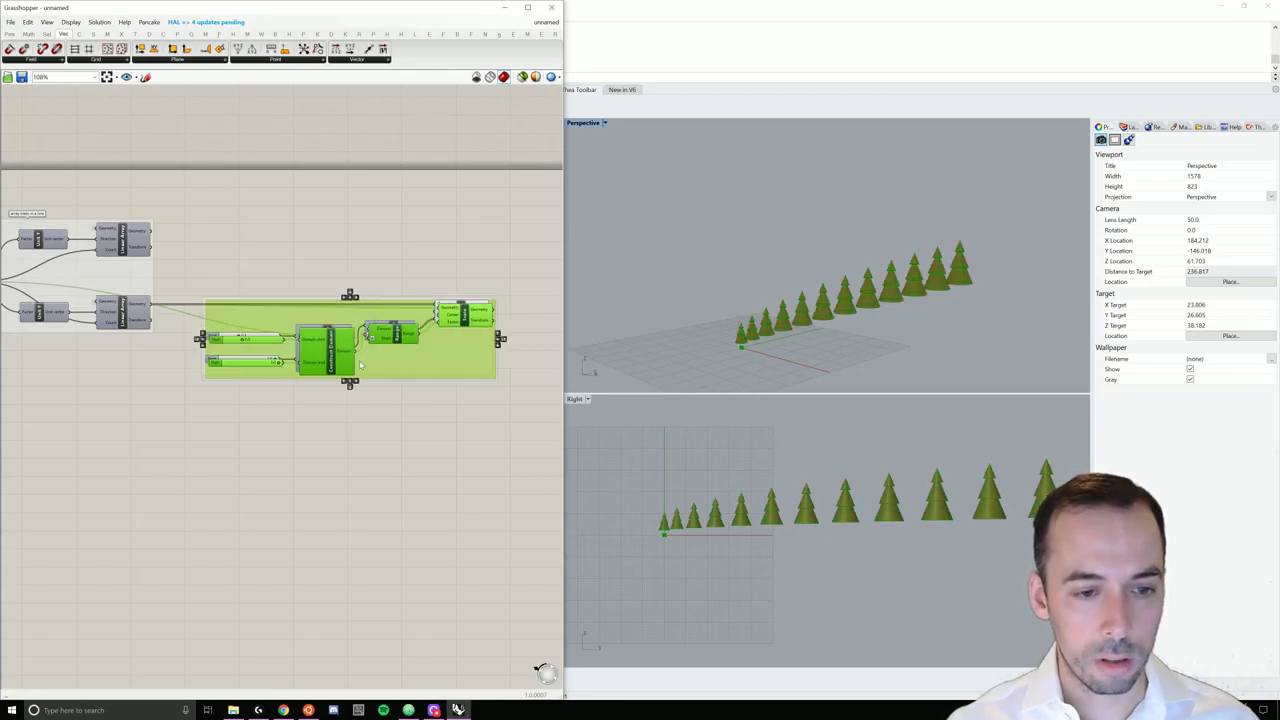
pyautogui.moveTo(331, 362); pyautogui.dragTo(335, 270)
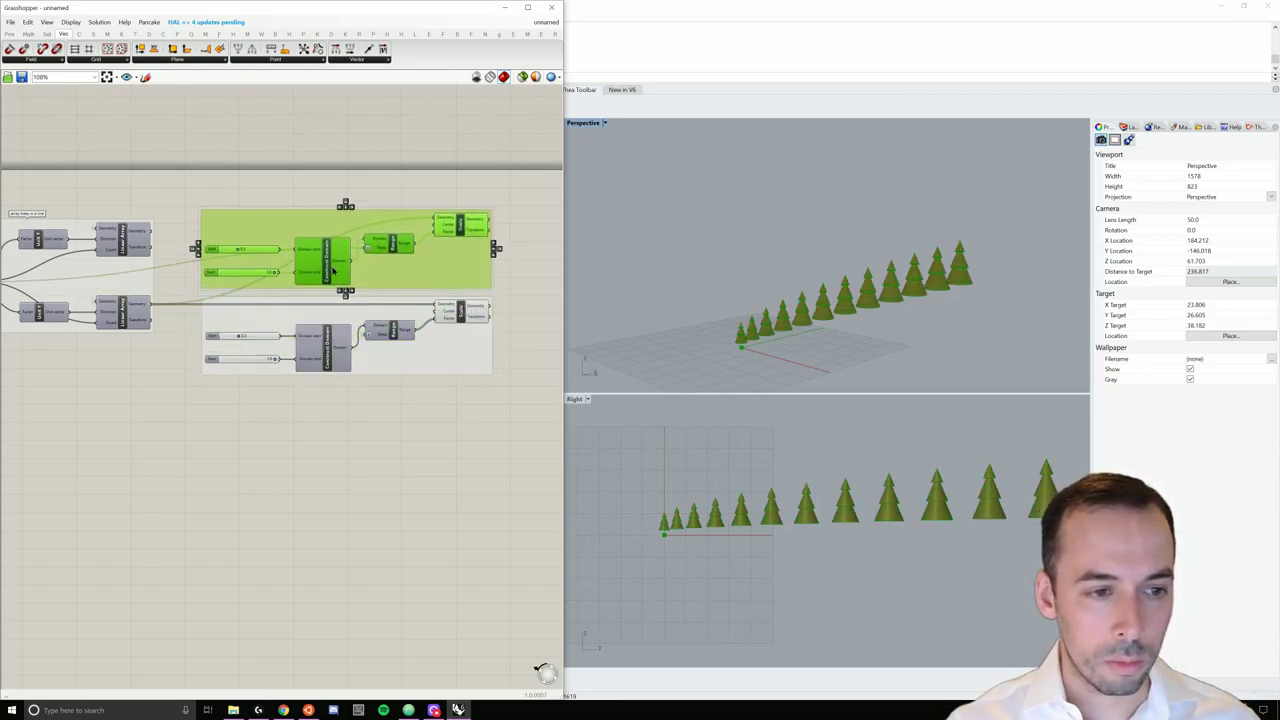
# Step: Replace the copied Scale's Geometry source with the Geometry output of the upper Linear Array
pyautogui.click(268, 440)
pyautogui.moveTo(152, 231); pyautogui.dragTo(436, 219)
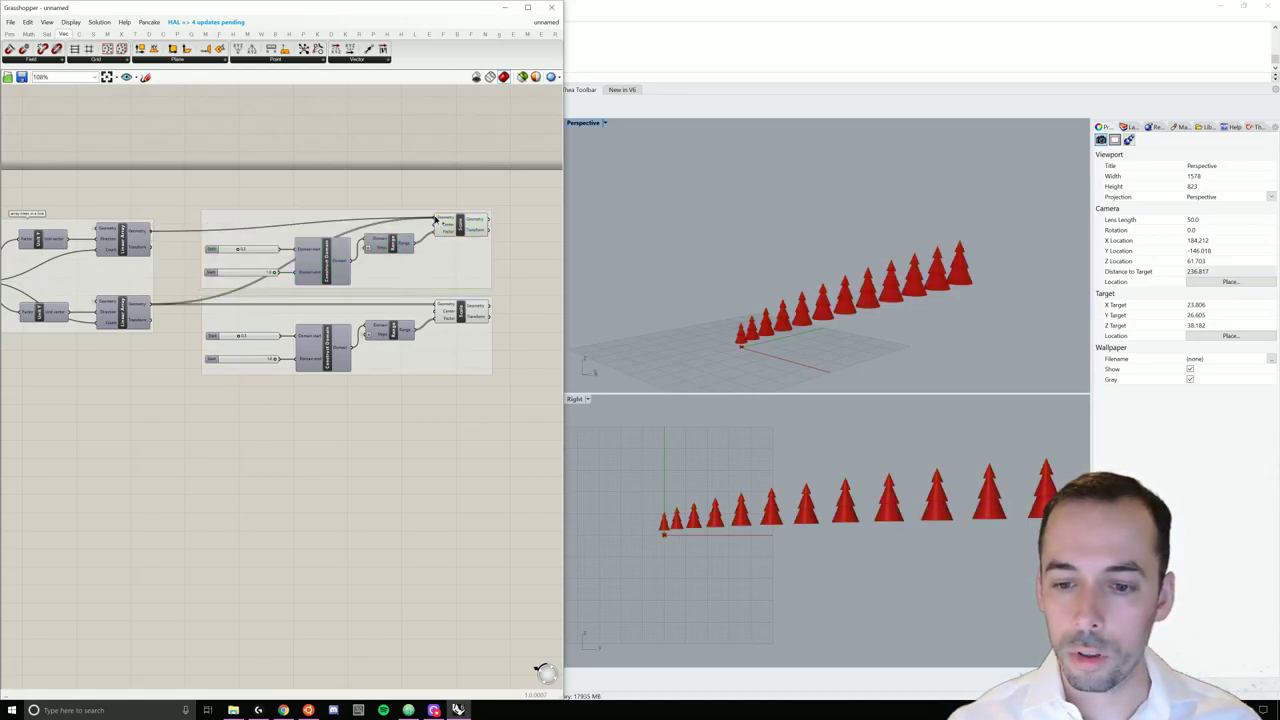
pyautogui.moveTo(792, 346); pyautogui.dragTo(838, 356, button='right')
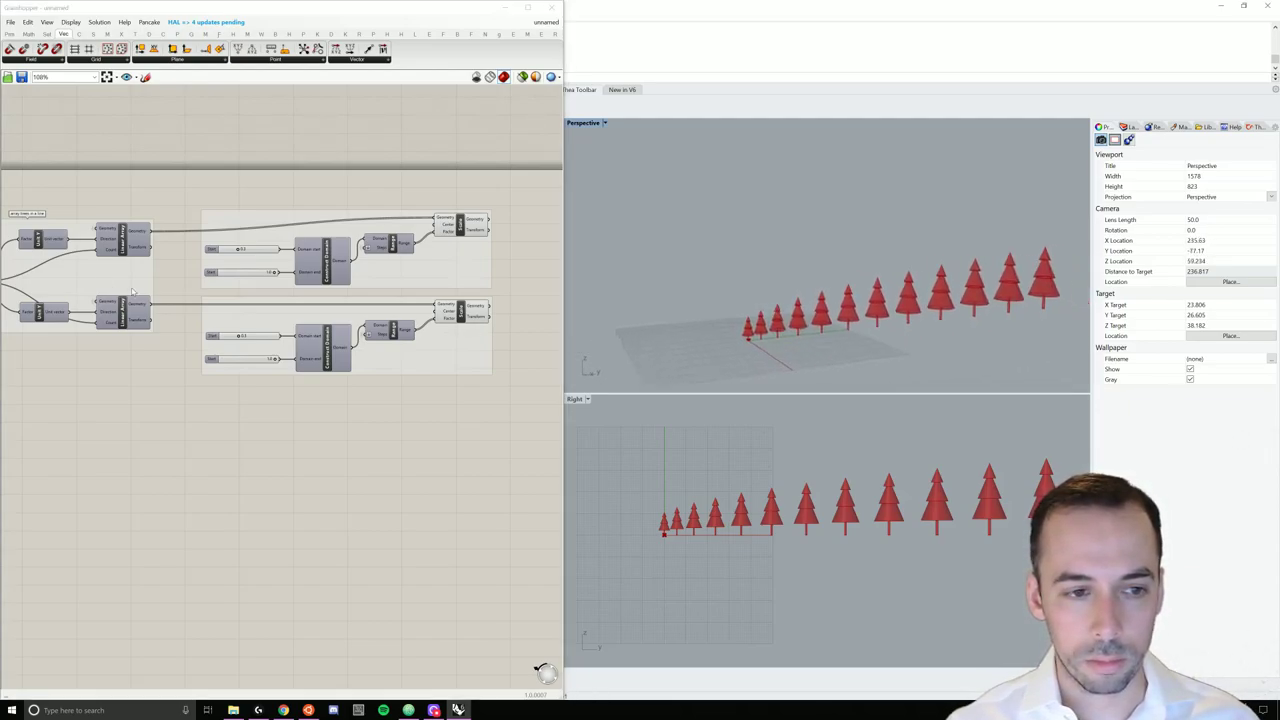
# Step: Insert a relay on the upper Linear Array's wire to Scale and move it near the start of the copied group
pyautogui.doubleClick(375, 219)
pyautogui.moveTo(376, 219); pyautogui.dragTo(226, 221)
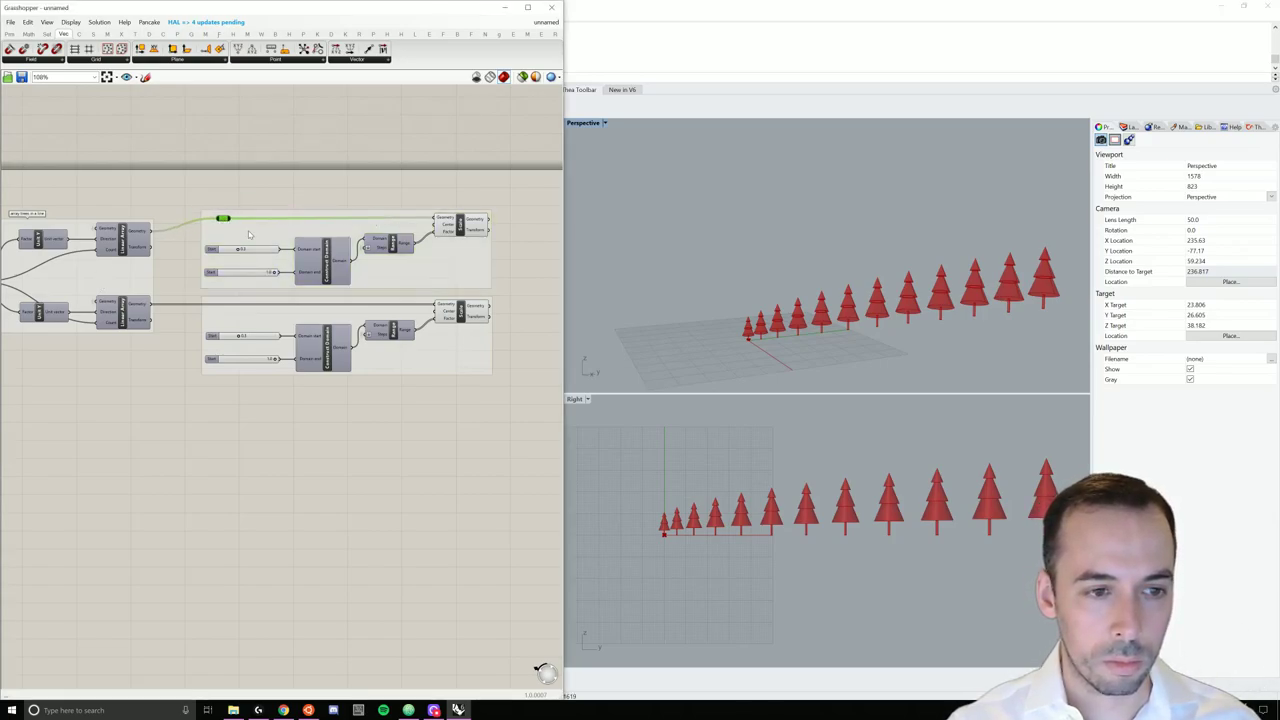
pyautogui.rightClick(247, 230)
pyautogui.click(361, 457)
pyautogui.moveTo(778, 359); pyautogui.dragTo(801, 338, button='right')
pyautogui.scroll(2, 866, 345)
pyautogui.scroll(2, 866, 344)
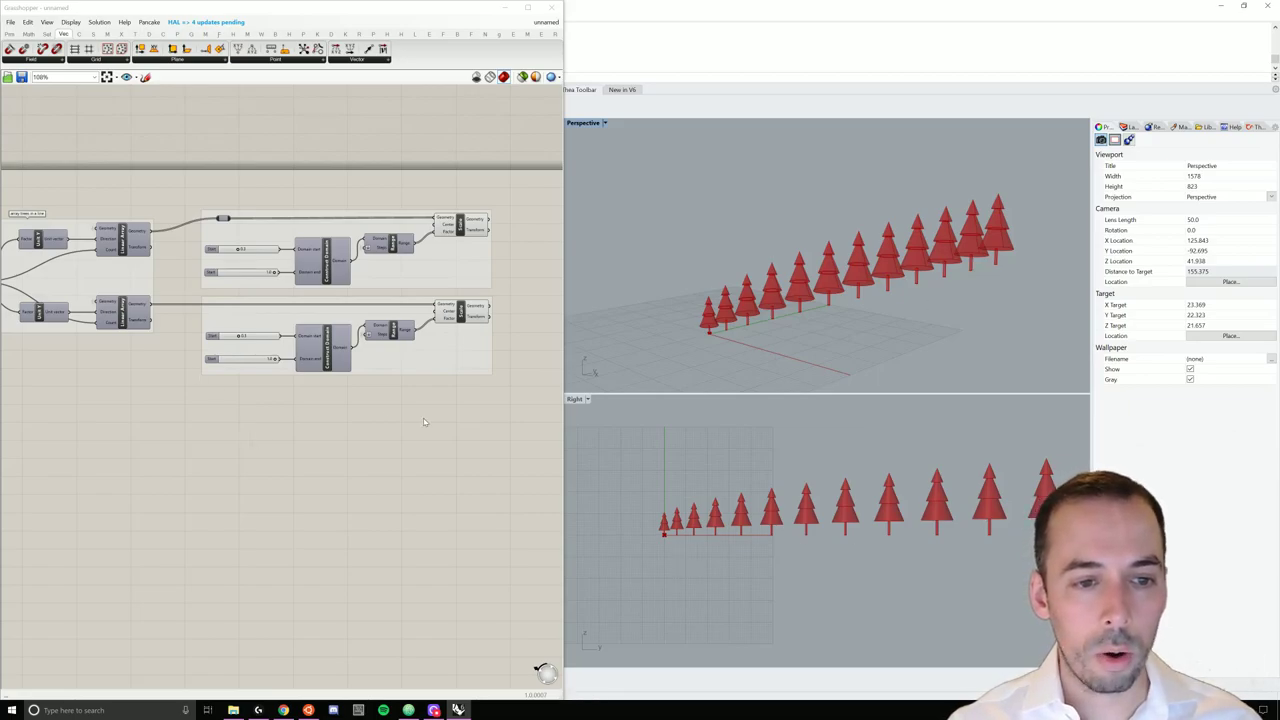
pyautogui.moveTo(449, 313)
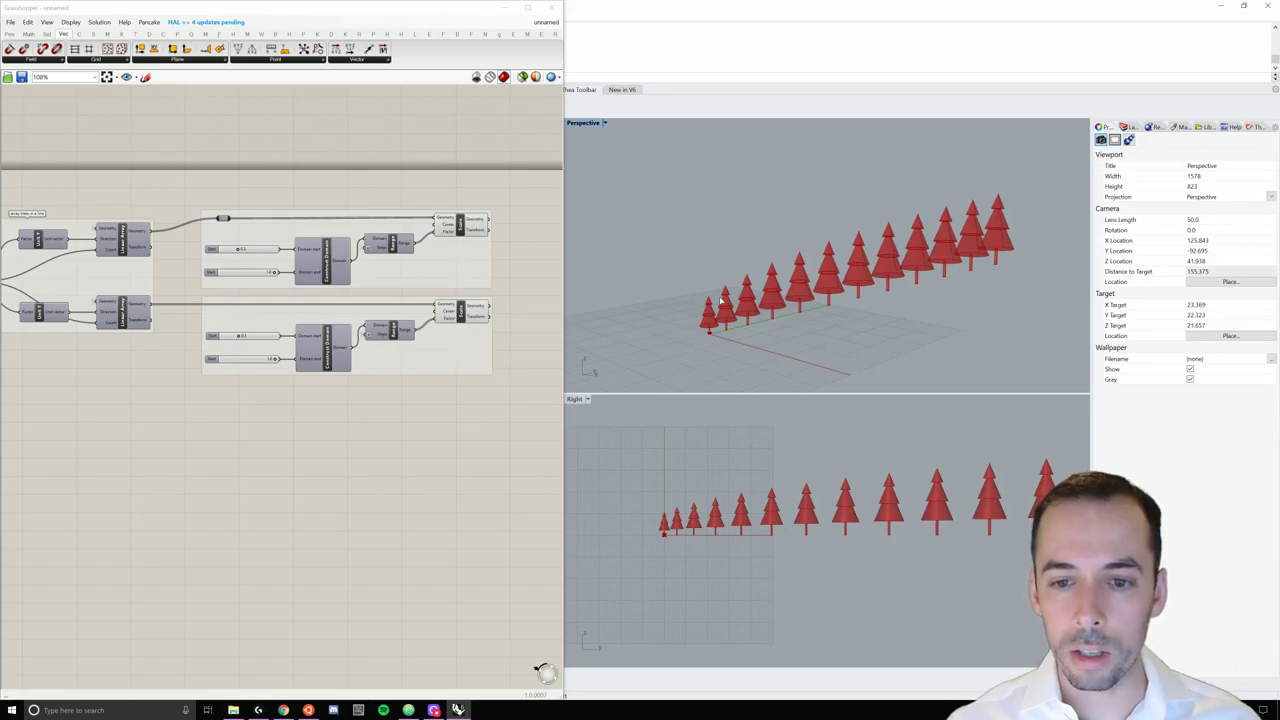
# Step: Add a Construct Point component below the lower Unit Y and include it in the 'array trees in a line' group
pyautogui.moveTo(229, 451); pyautogui.dragTo(358, 437, button='right')
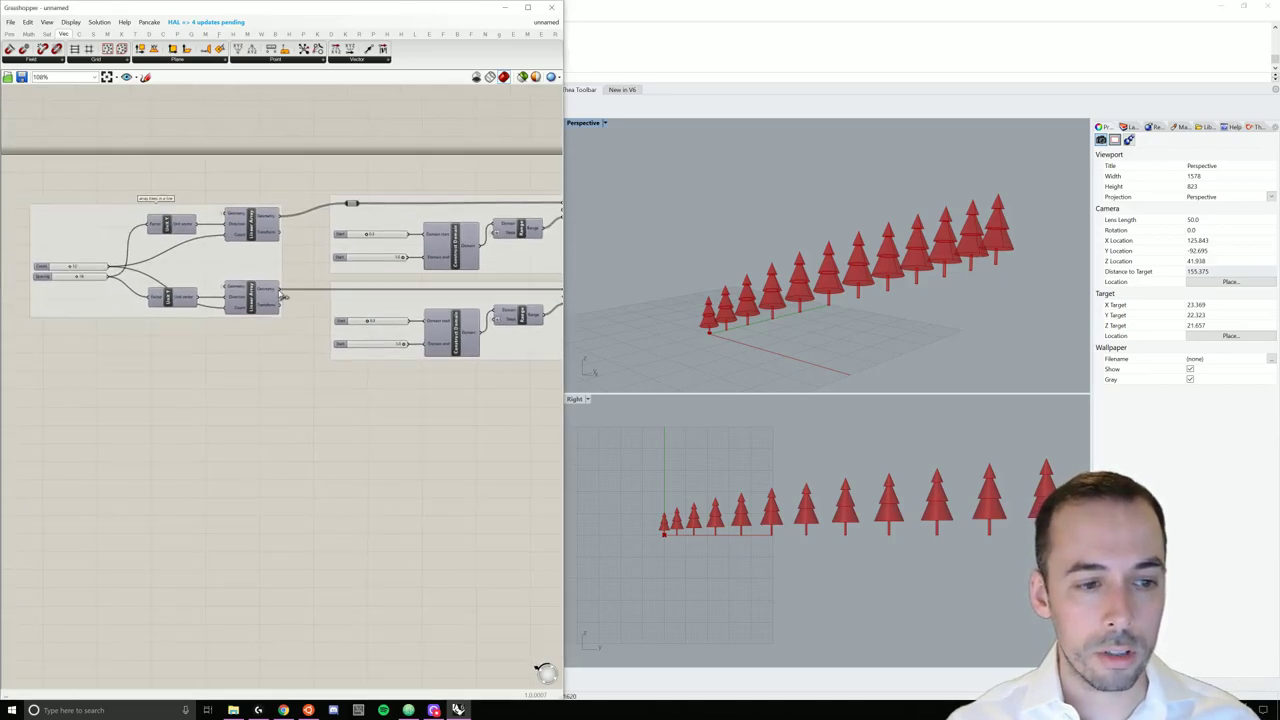
pyautogui.doubleClick(200, 346)
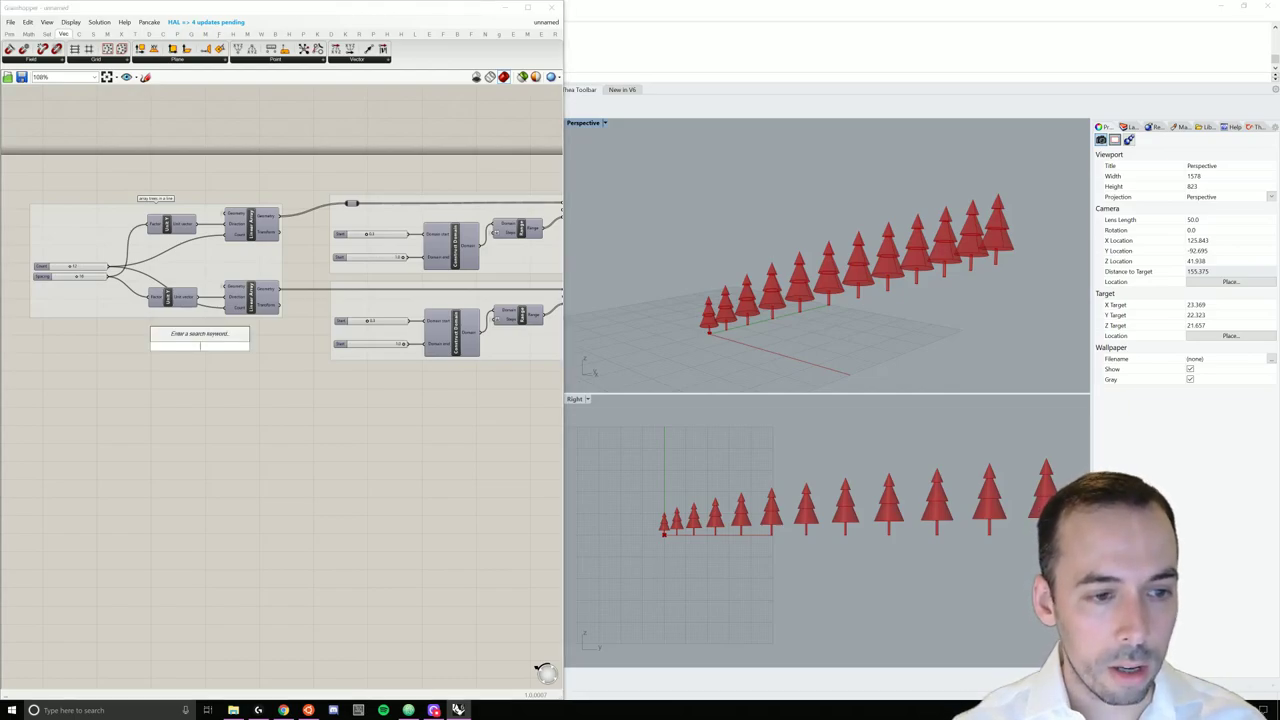
pyautogui.write('construc')
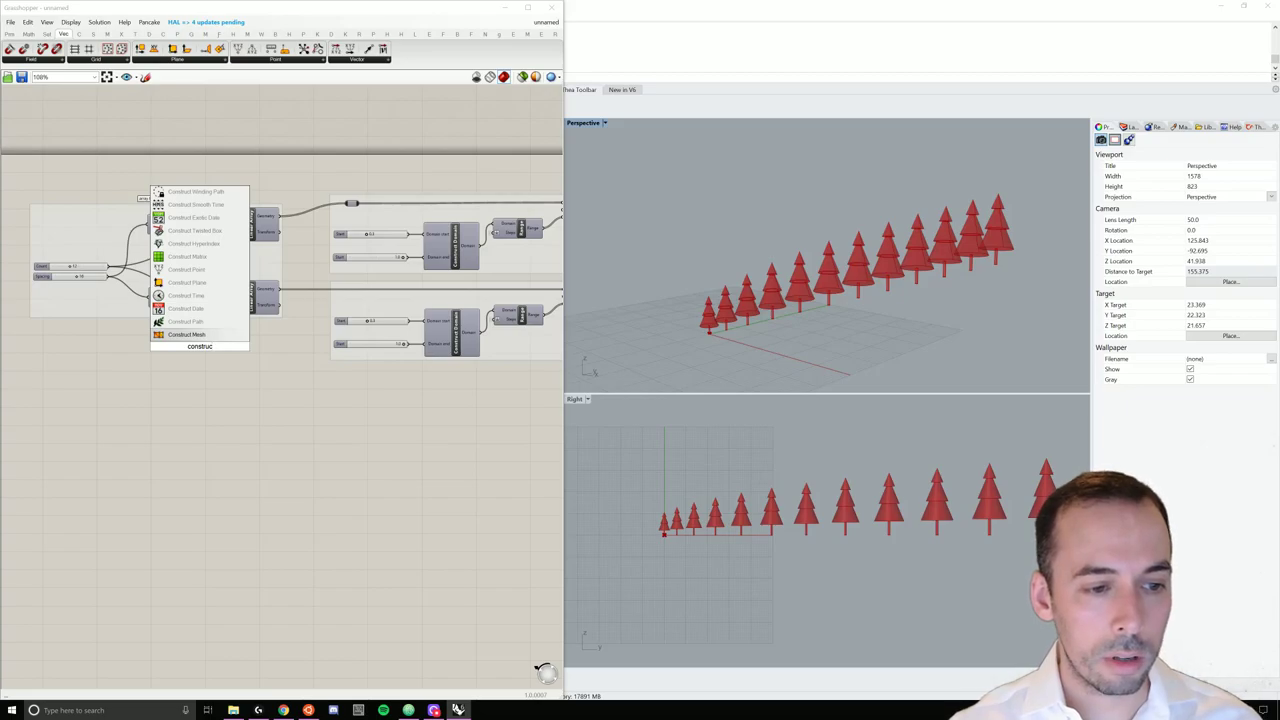
pyautogui.write('t')
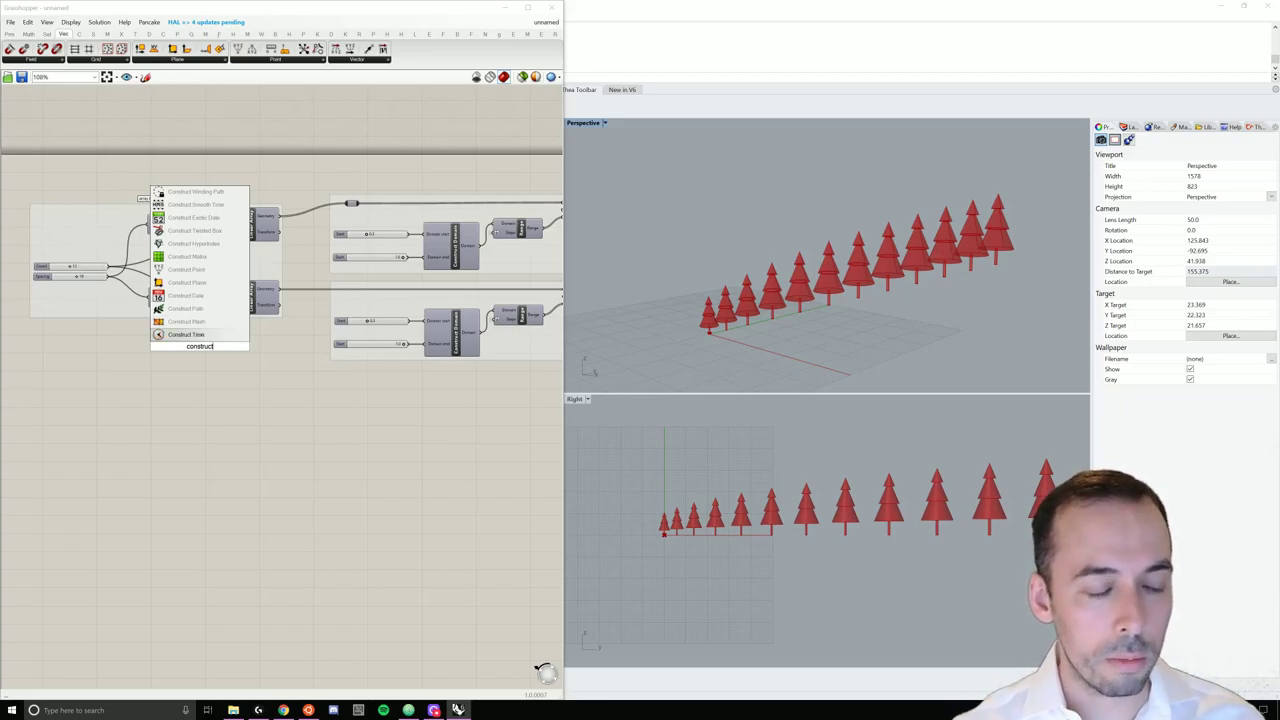
pyautogui.click(186, 269)
pyautogui.moveTo(204, 363); pyautogui.dragTo(183, 363)
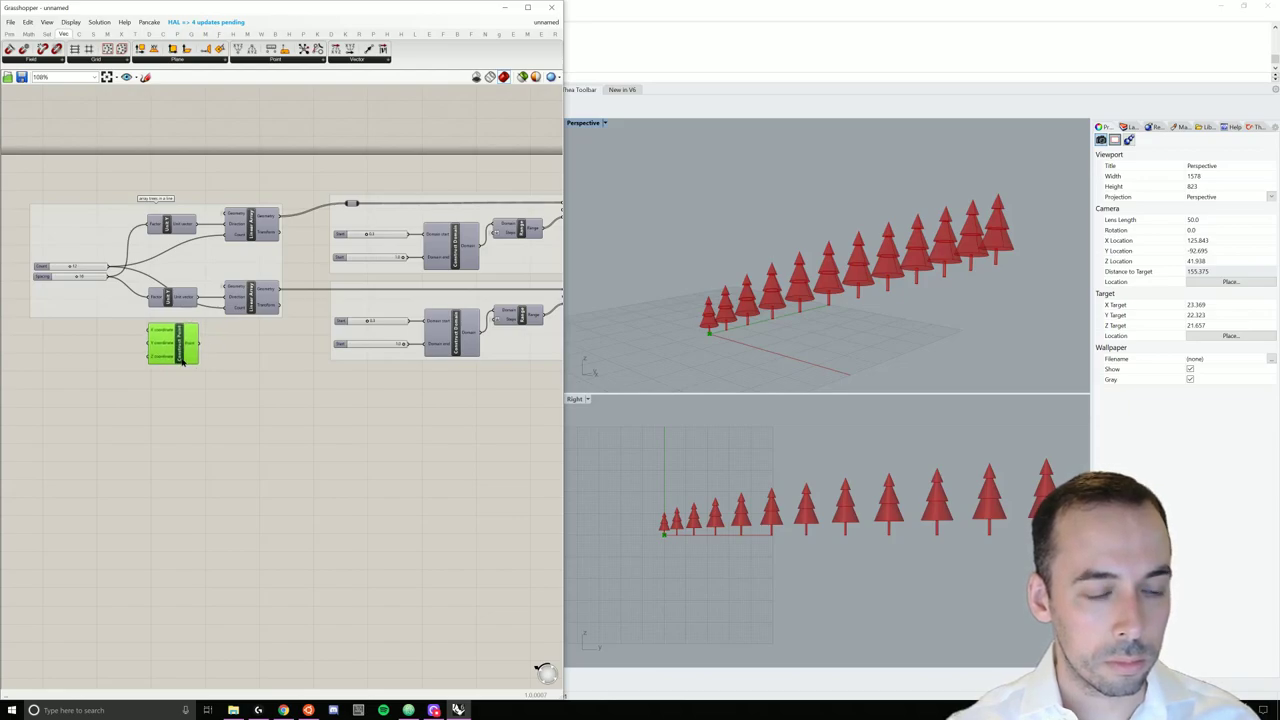
pyautogui.rightClick(196, 315)
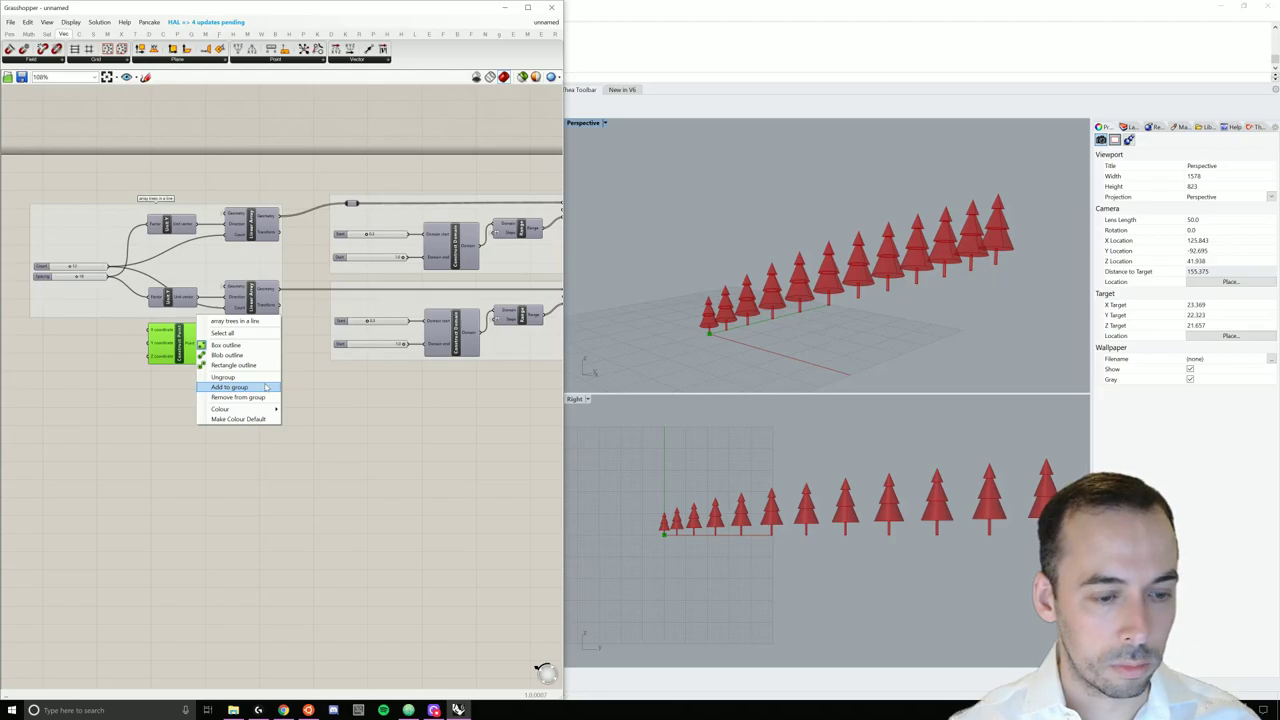
pyautogui.click(266, 386)
# Step: Add a third Linear Array beside Construct Point and include it in the same array group
pyautogui.click(270, 412)
pyautogui.doubleClick(270, 412)
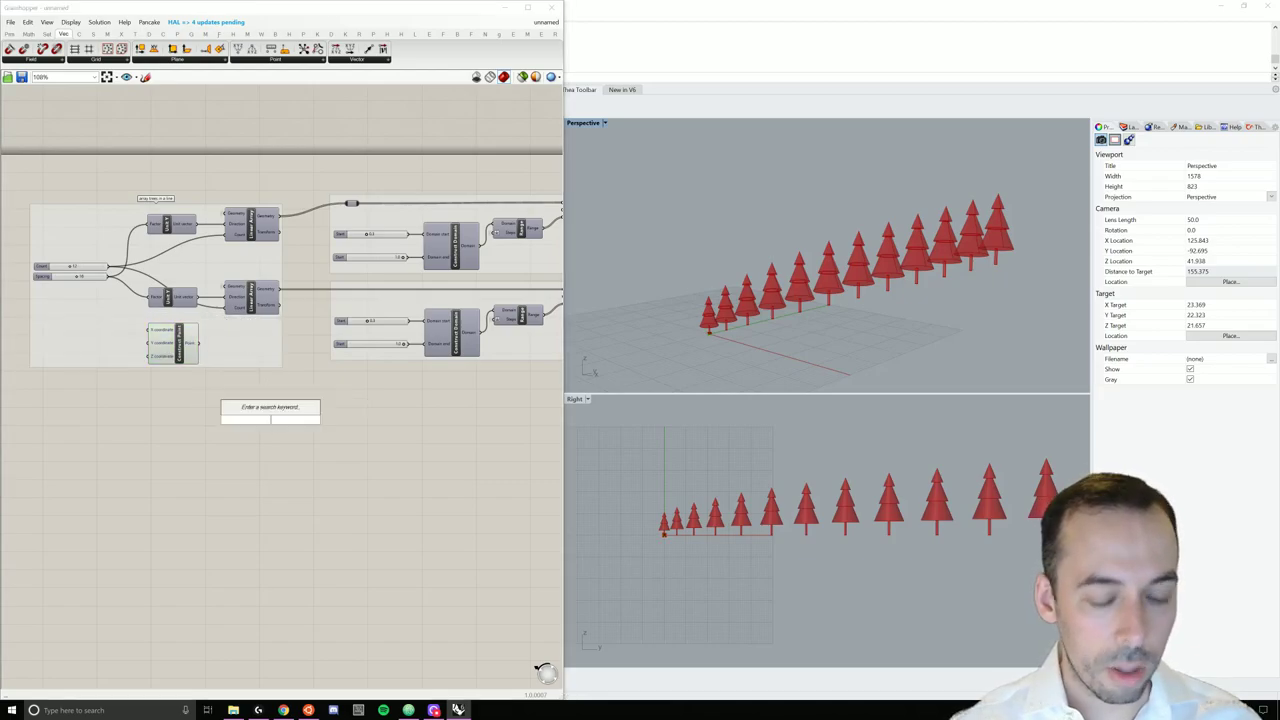
pyautogui.write('linear')
pyautogui.press('Up')
pyautogui.press('Up')
pyautogui.press('Up')
pyautogui.press('Up')
pyautogui.press('Return')
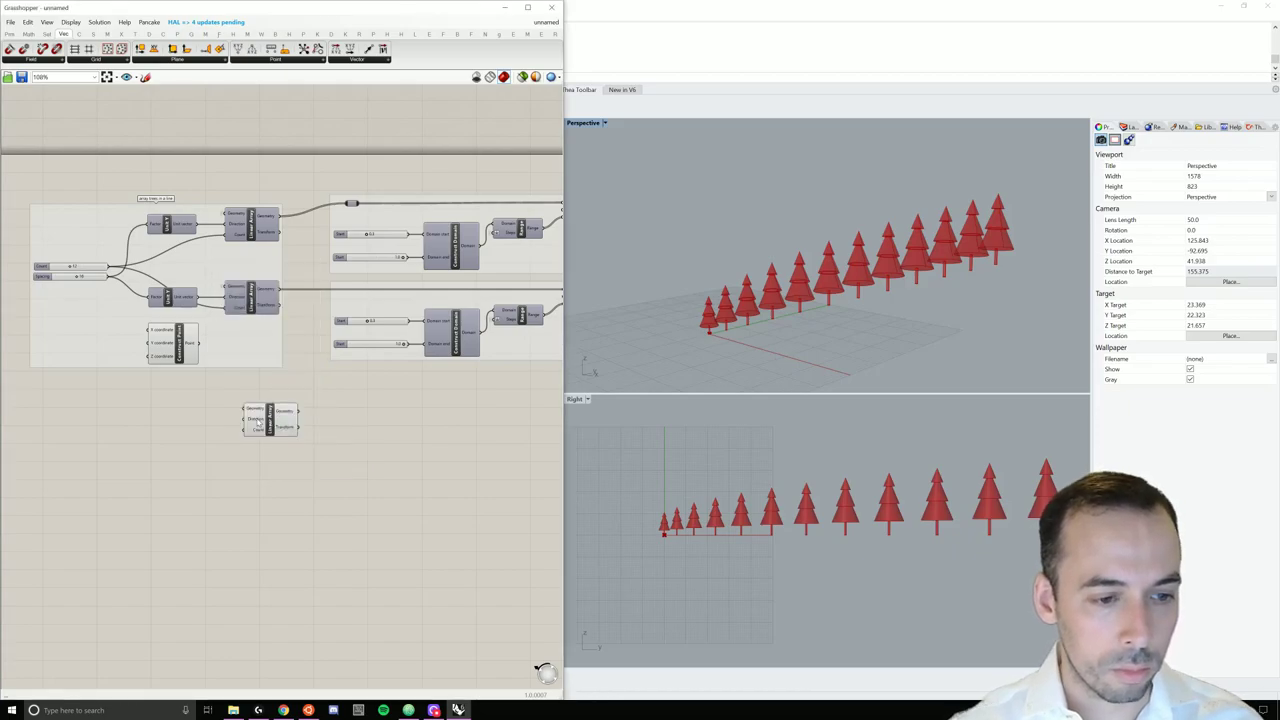
pyautogui.moveTo(274, 418); pyautogui.dragTo(254, 354)
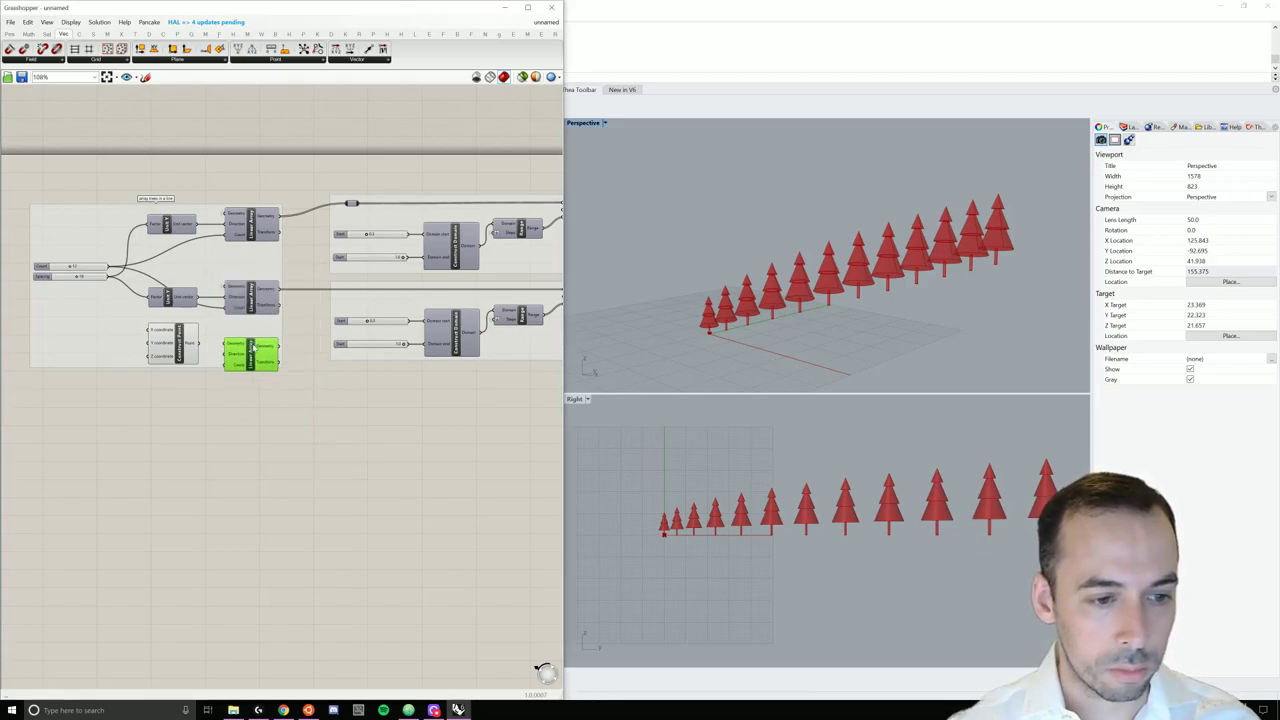
pyautogui.rightClick(242, 333)
pyautogui.click(292, 405)
# Step: Wire the point, lower Unit Y vector and count slider into the new Linear Array's Geometry, Direction and Count, moving Construct Point below the sliders
pyautogui.moveTo(253, 357)
pyautogui.mouseDown()
pyautogui.moveTo(251, 341)
pyautogui.moveTo(252, 353)
pyautogui.moveTo(225, 342)
pyautogui.moveTo(249, 351)
pyautogui.mouseUp()
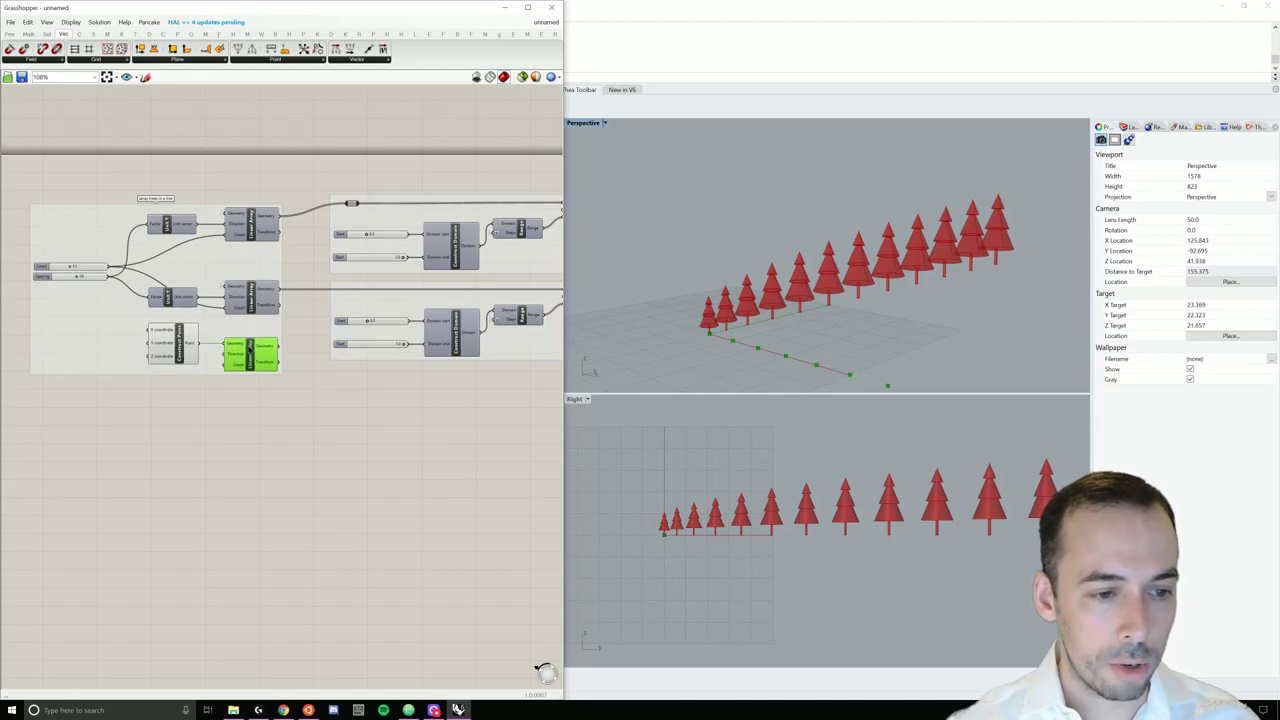
pyautogui.click(305, 369)
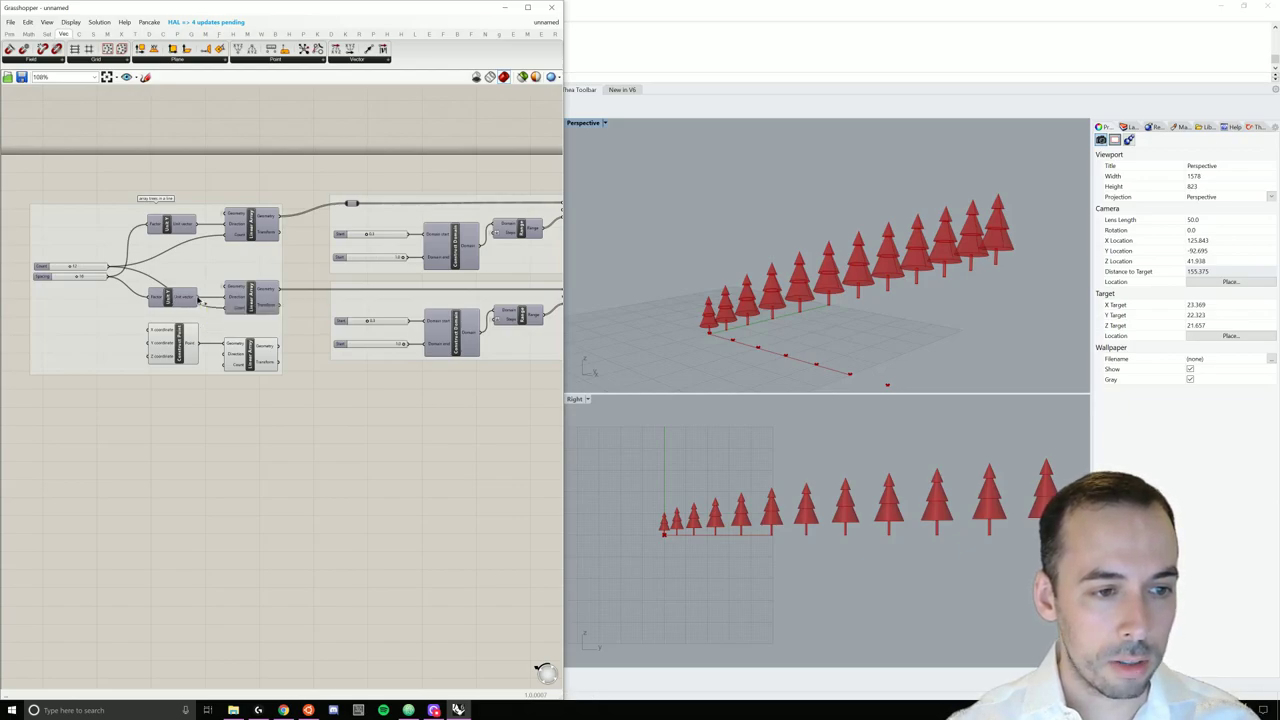
pyautogui.moveTo(200, 301); pyautogui.dragTo(227, 355)
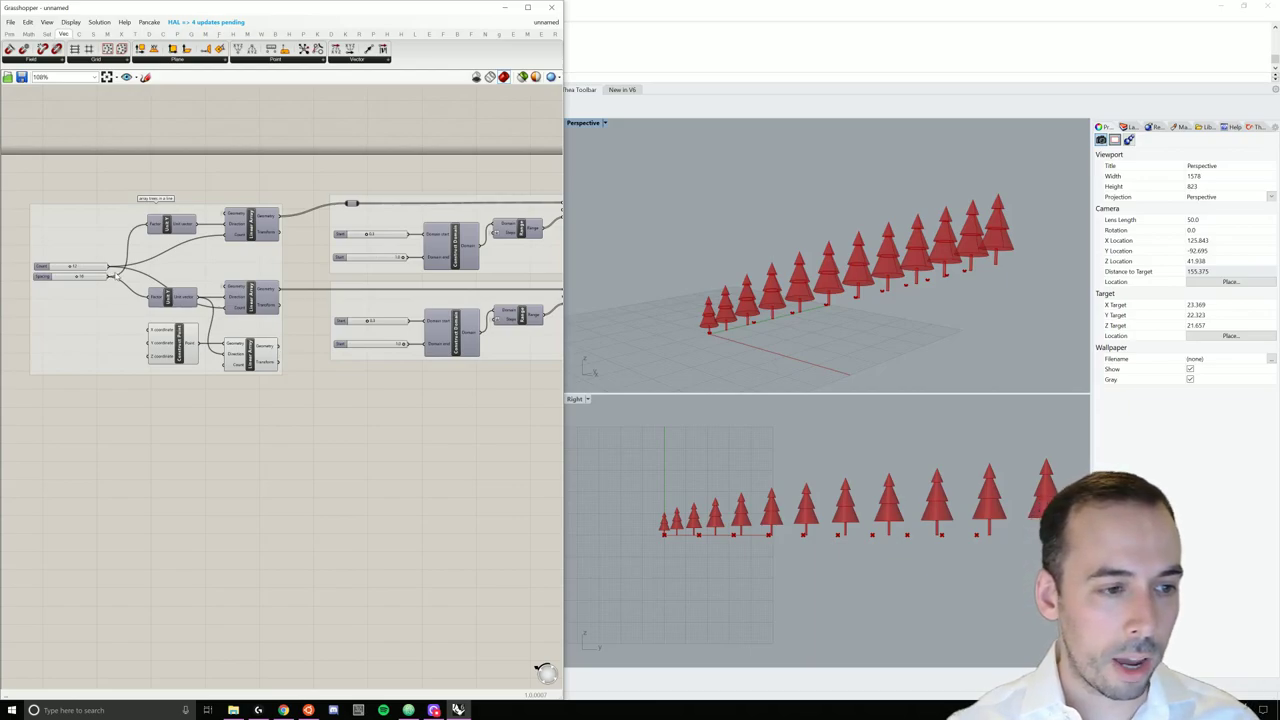
pyautogui.moveTo(107, 268); pyautogui.dragTo(90, 345)
pyautogui.click(295, 407)
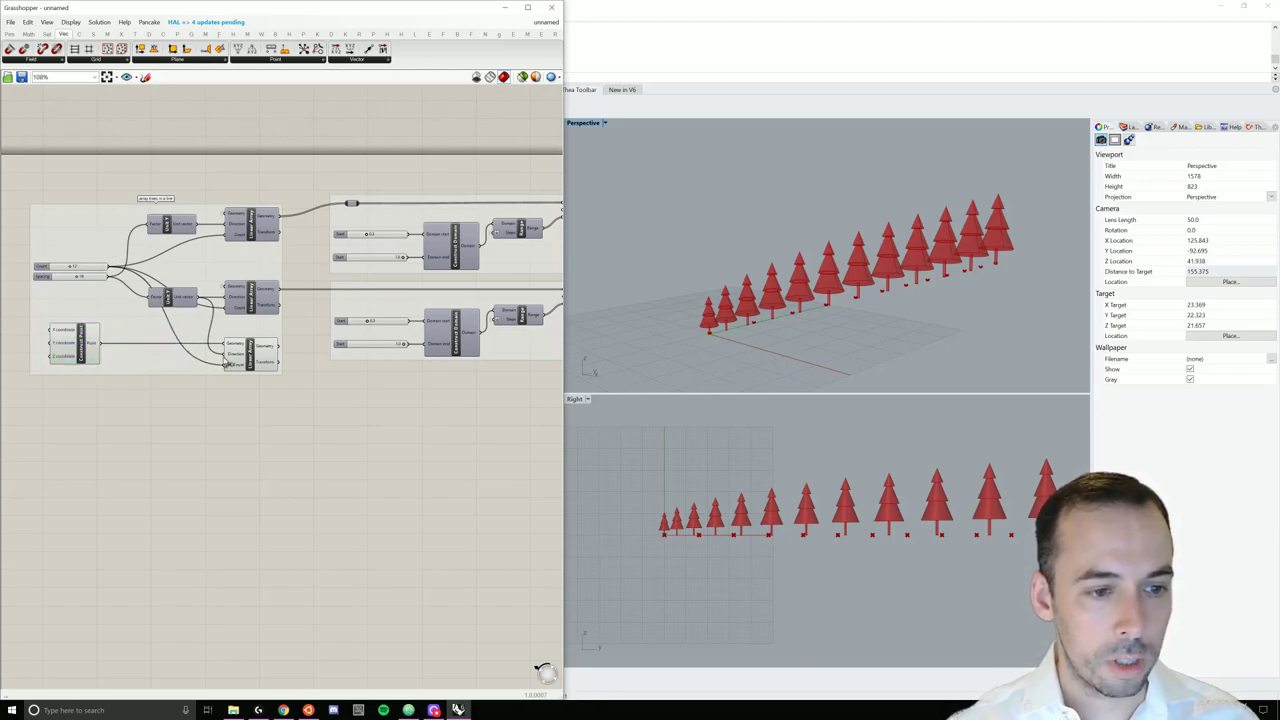
# Step: Connect the point array's Geometry output to the Center inputs of both Scale components
pyautogui.moveTo(303, 423); pyautogui.dragTo(227, 423, button='right')
pyautogui.scroll(-1, 212, 424)
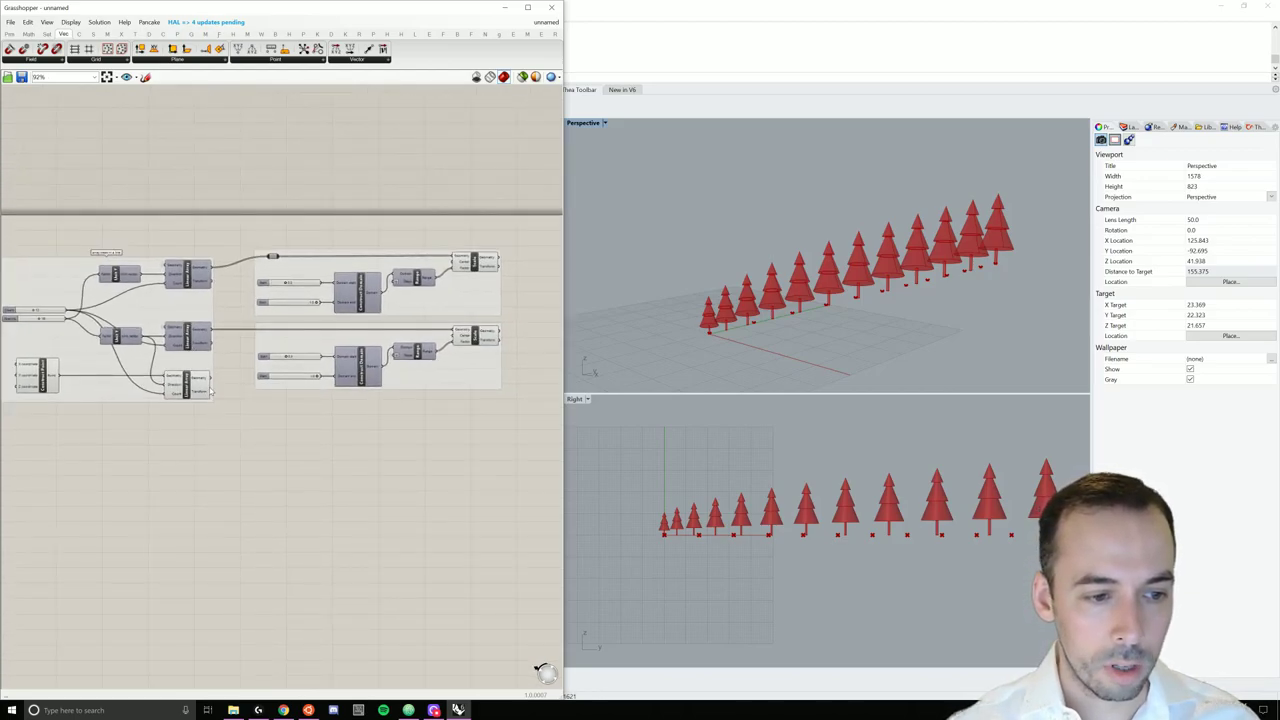
pyautogui.moveTo(212, 382); pyautogui.dragTo(458, 338)
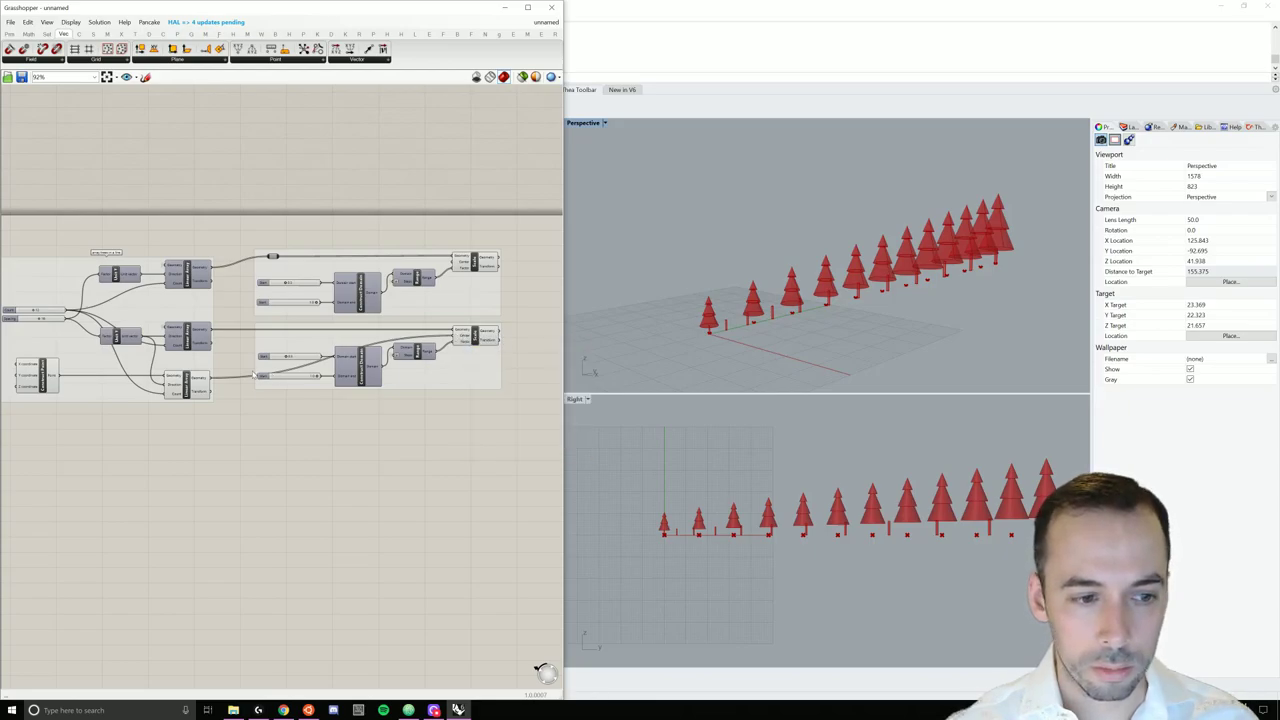
pyautogui.moveTo(213, 381); pyautogui.dragTo(458, 262)
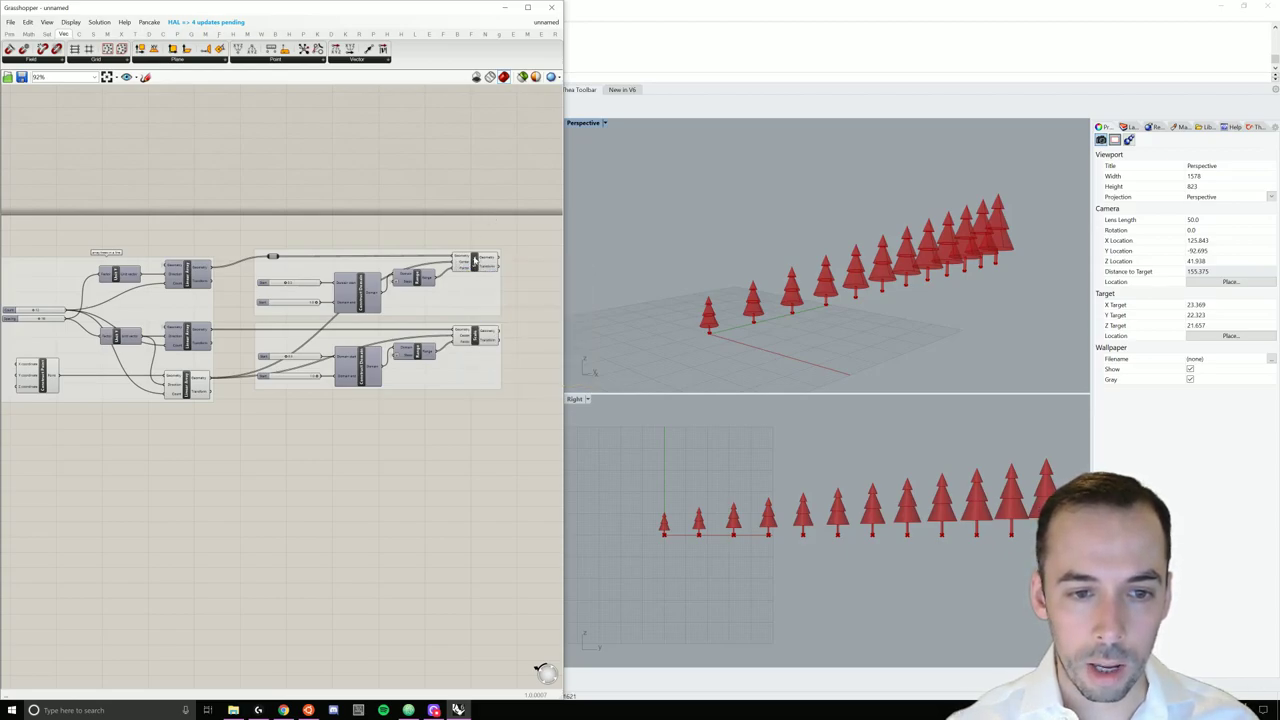
# Step: Set the wire display of both Scale components' Center inputs to Hidden
pyautogui.rightClick(461, 265)
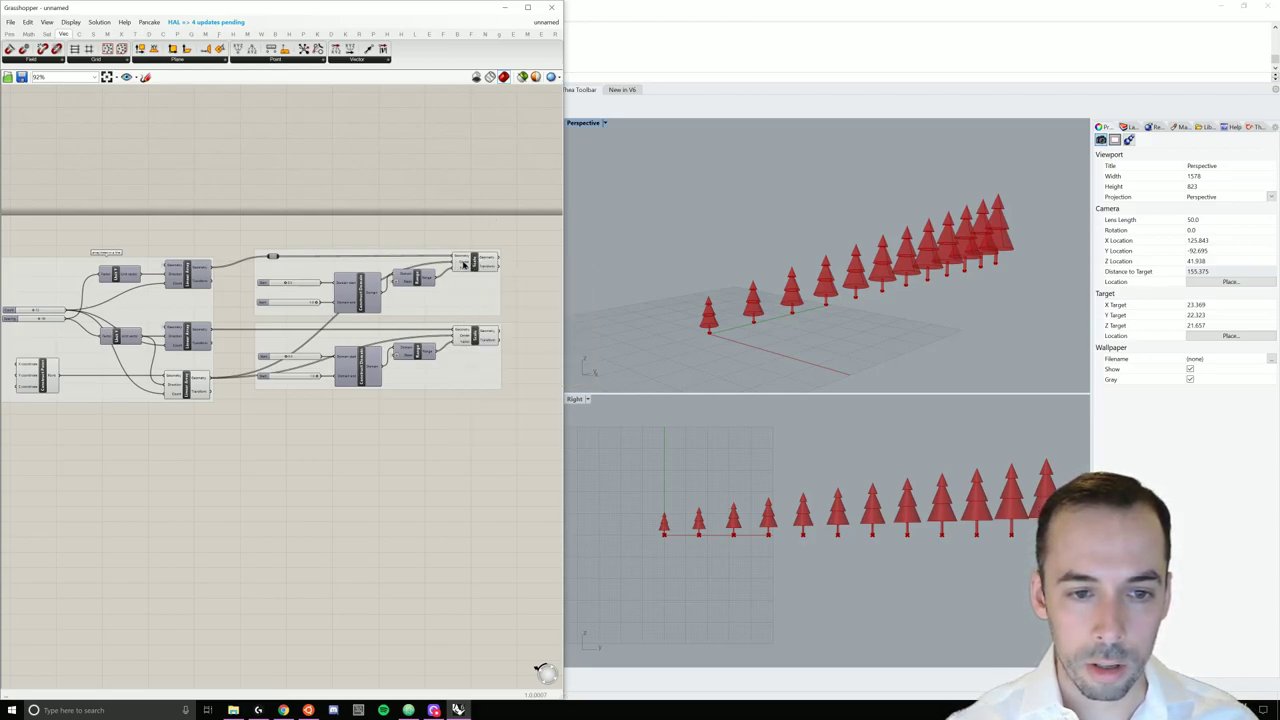
pyautogui.rightClick(461, 265)
pyautogui.moveTo(544, 291)
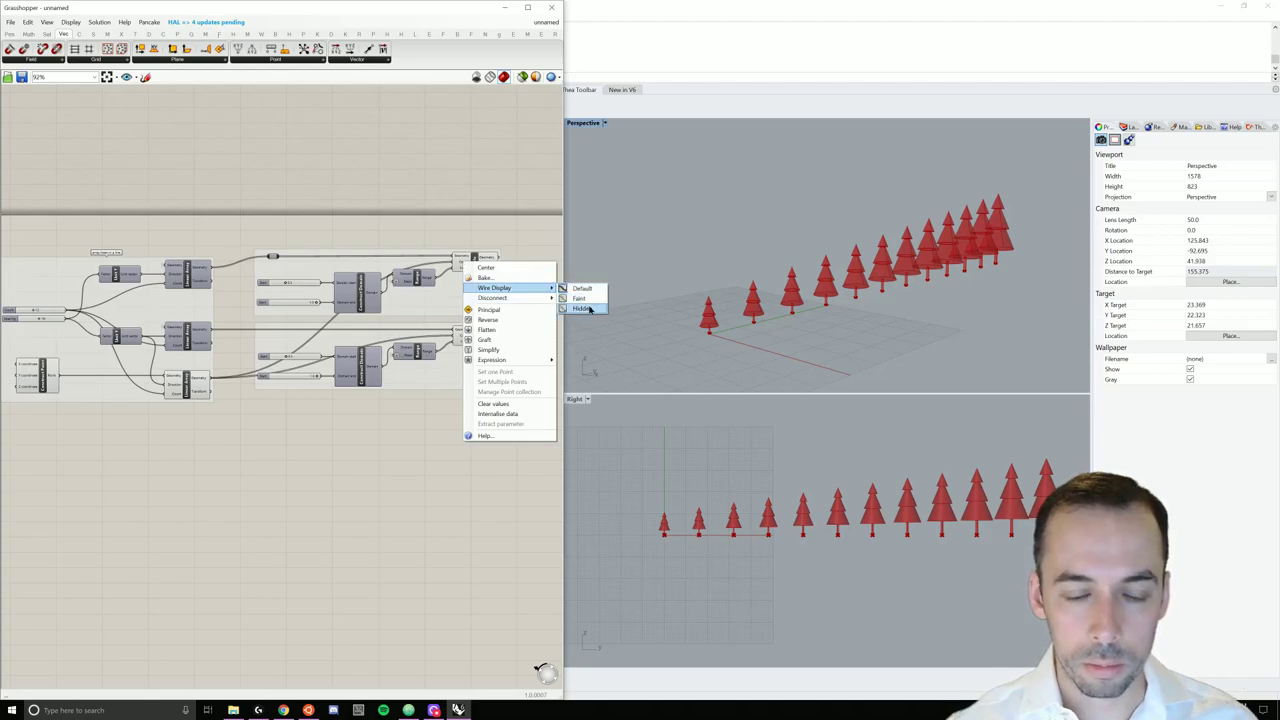
pyautogui.click(583, 299)
pyautogui.rightClick(462, 333)
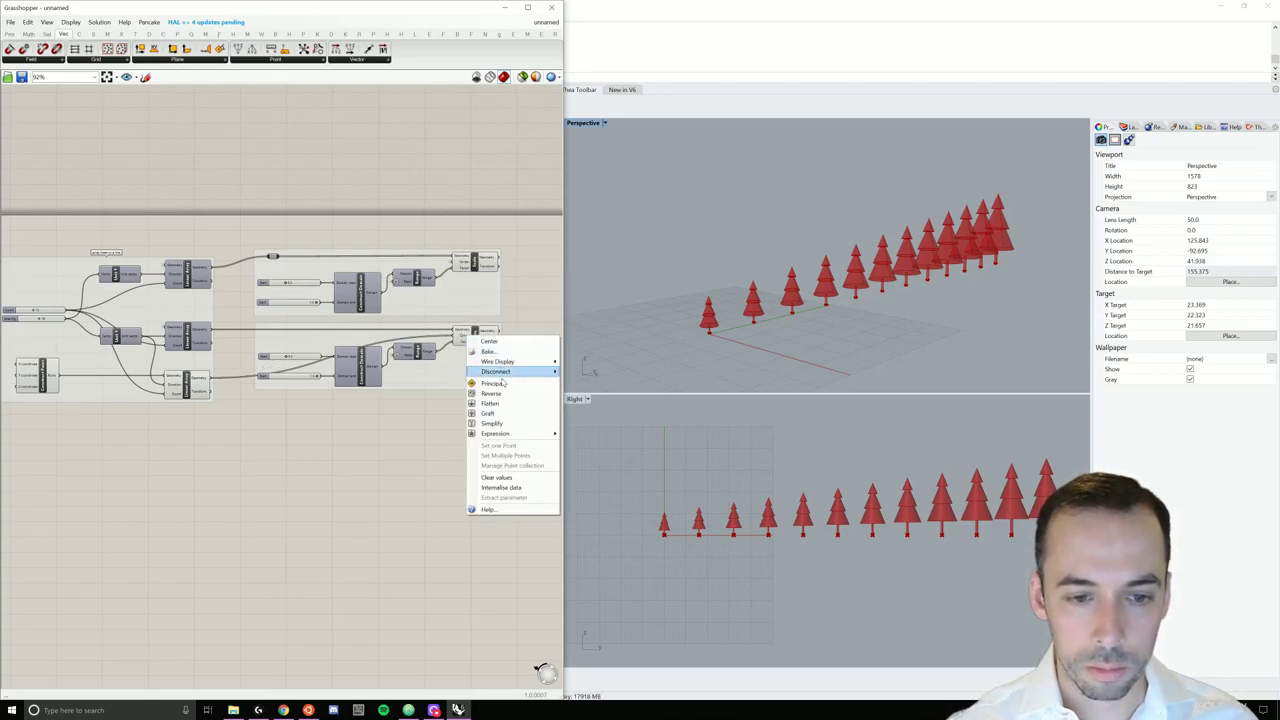
pyautogui.moveTo(550, 362)
pyautogui.click(583, 382)
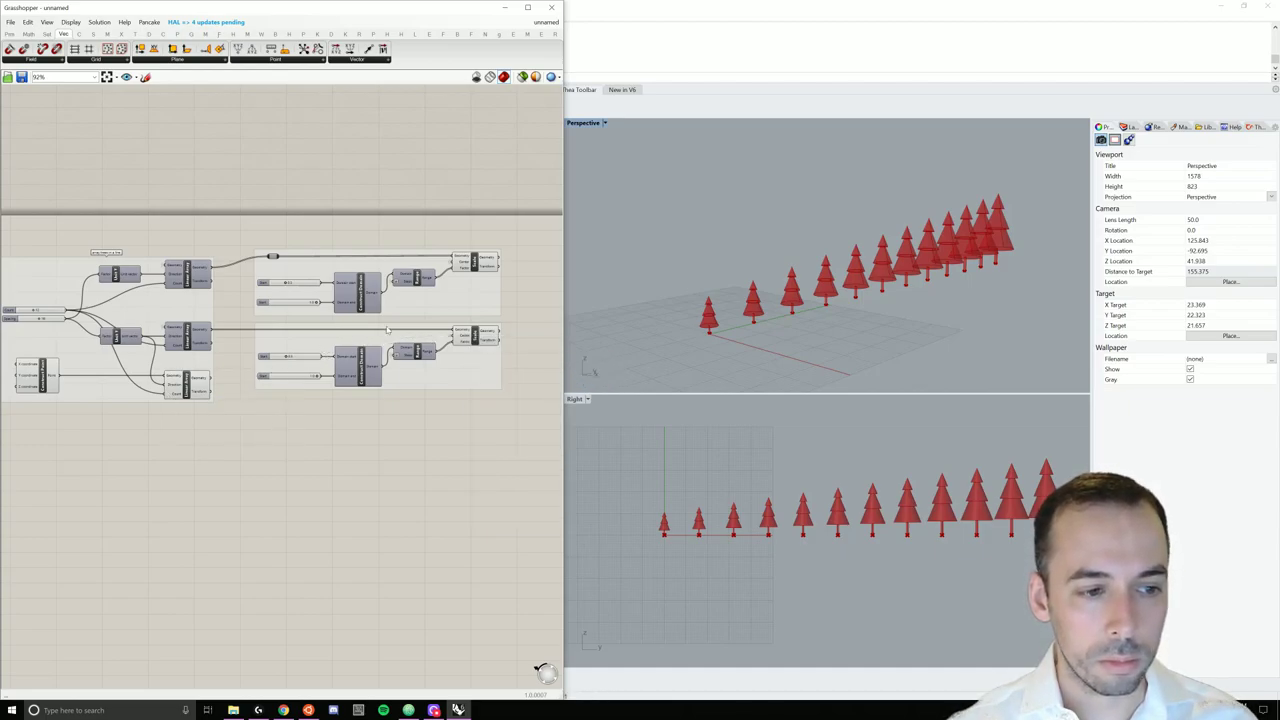
# Step: Examine the scaled row of trees from another perspective angle and look over the two scaling groups
pyautogui.scroll(3, 516, 346)
pyautogui.moveTo(516, 346); pyautogui.dragTo(457, 334, button='right')
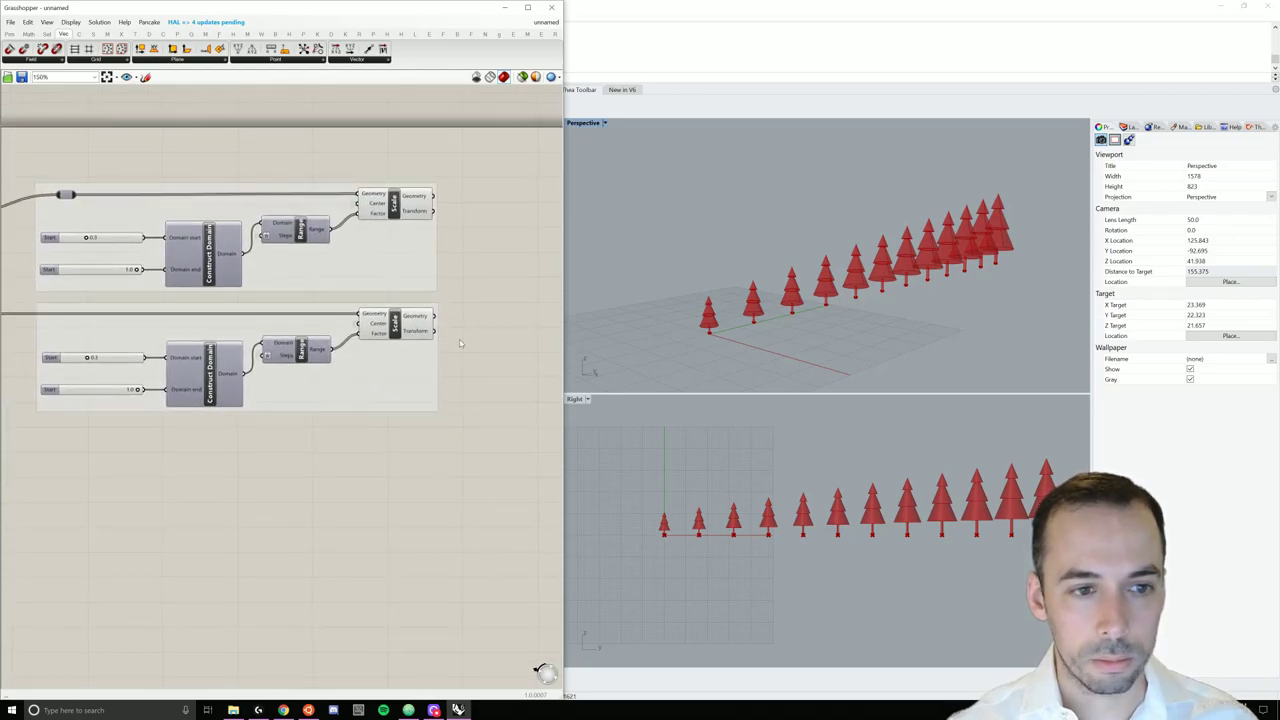
pyautogui.moveTo(890, 343); pyautogui.dragTo(871, 311, button='right')
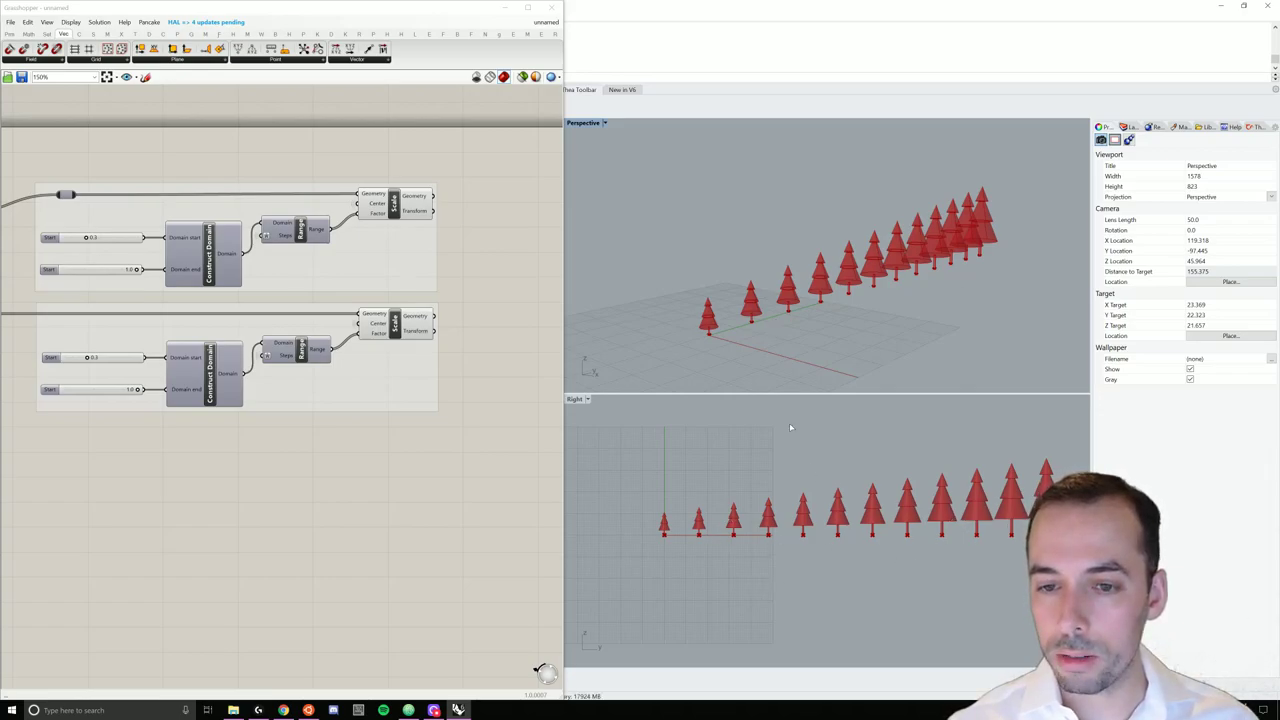
pyautogui.moveTo(782, 344); pyautogui.dragTo(797, 341, button='right')
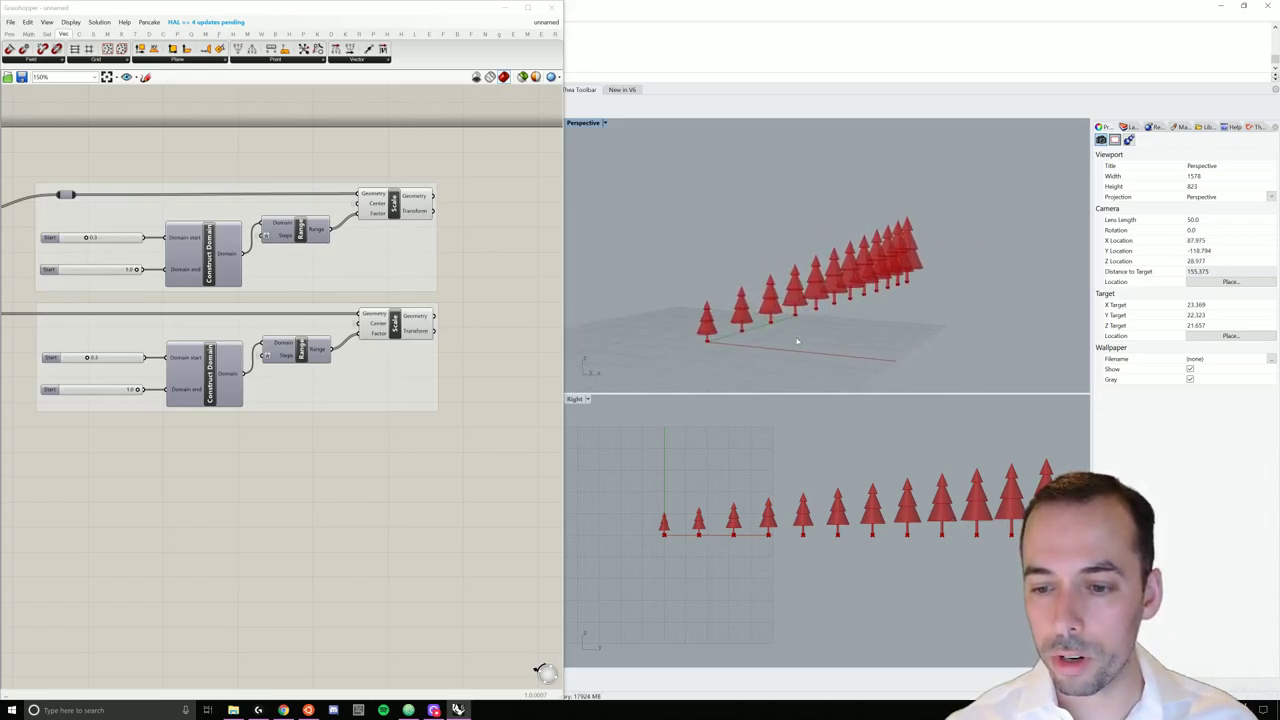
pyautogui.moveTo(491, 443); pyautogui.dragTo(457, 450, button='right')
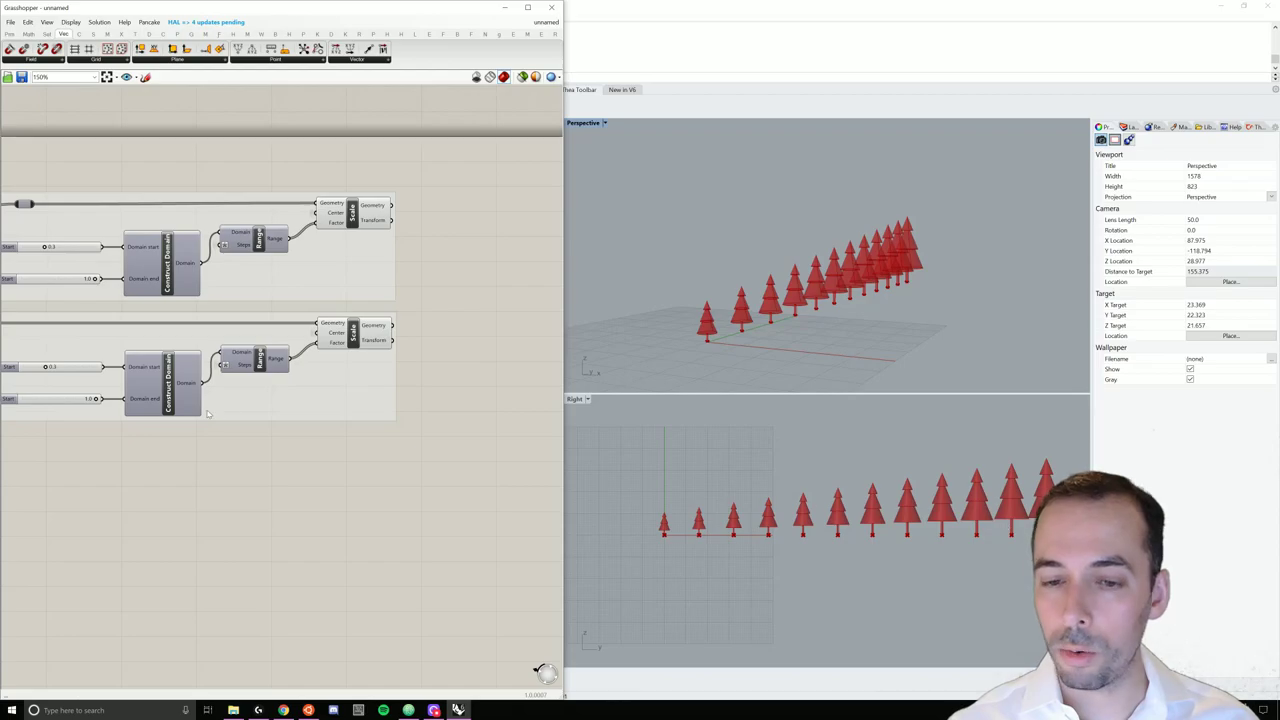
pyautogui.scroll(-3, 380, 470)
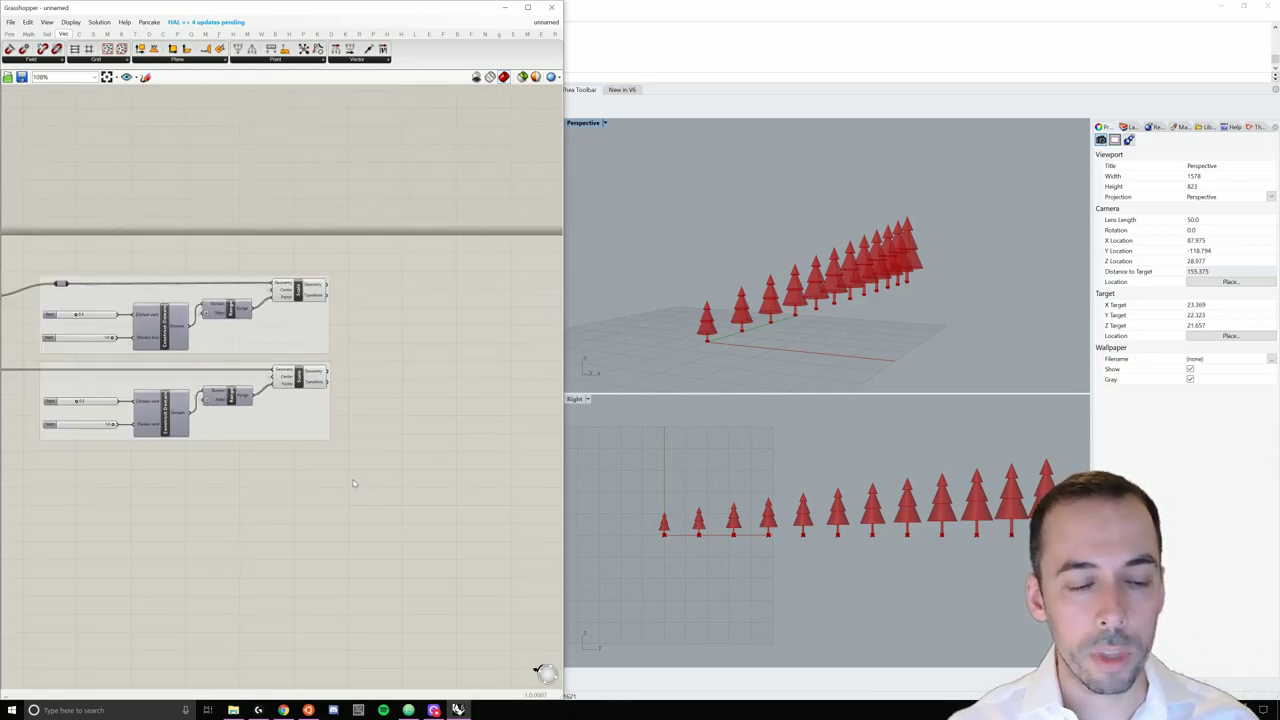
pyautogui.moveTo(153, 461); pyautogui.dragTo(308, 497, button='right')
pyautogui.scroll(3, 300, 368)
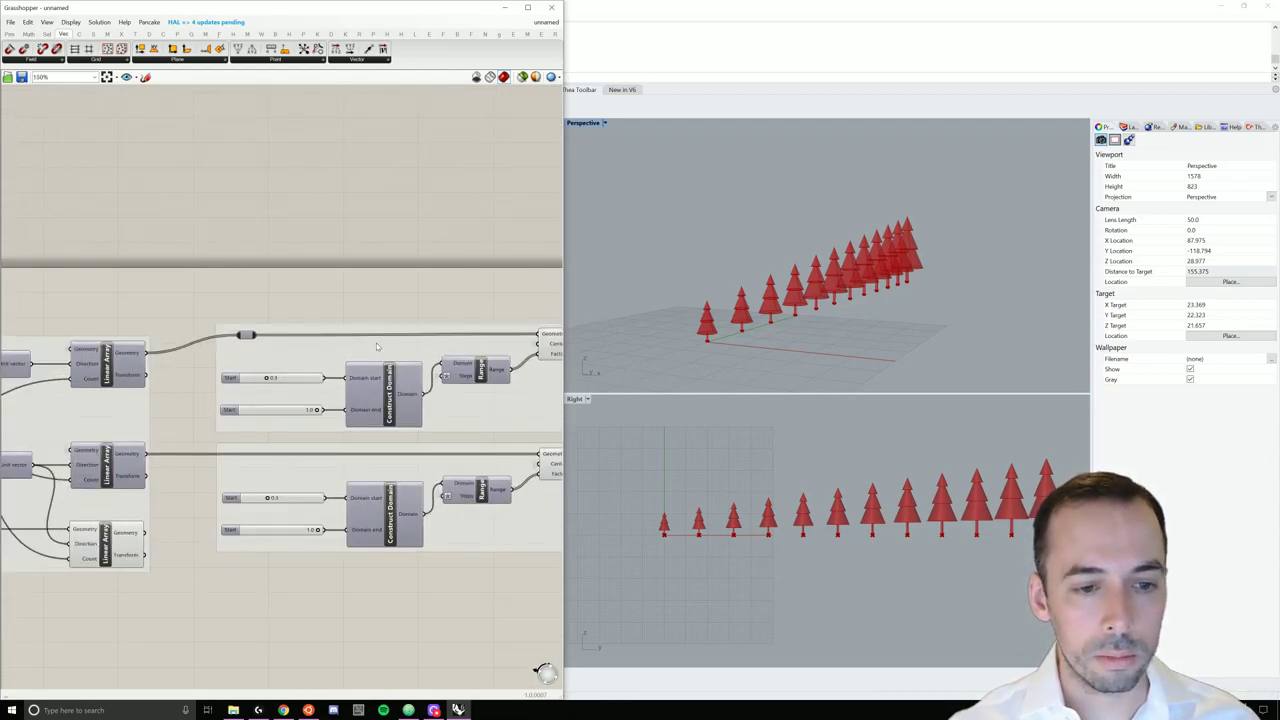
# Step: Name the upper scaling group 'scale trunks' and the lower one 'scale canopy'
pyautogui.rightClick(388, 353)
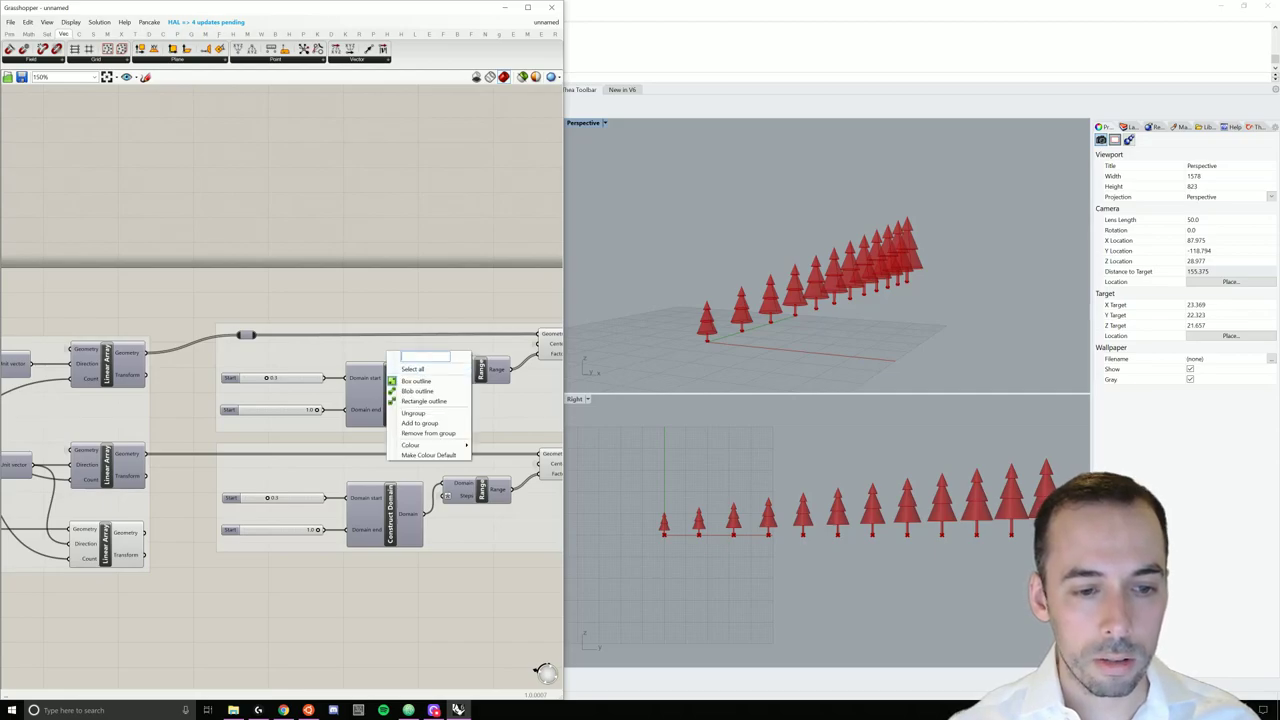
pyautogui.write('scale trunks')
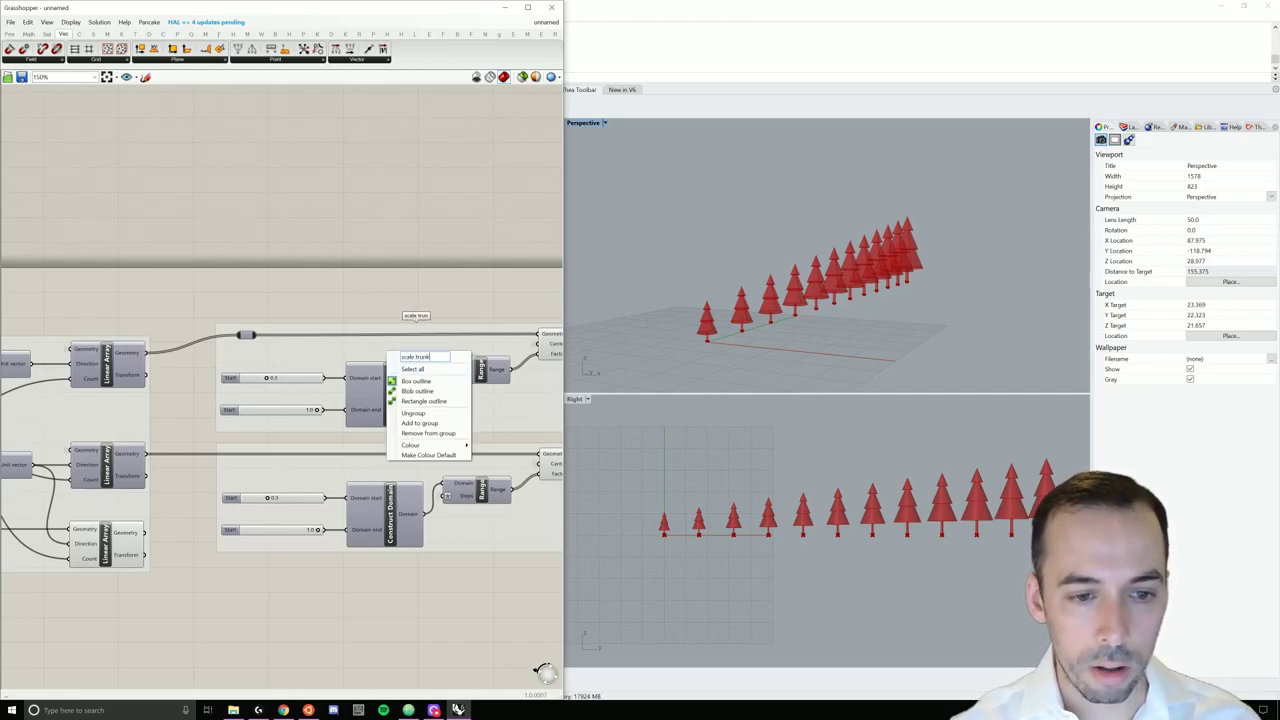
pyautogui.click(400, 271)
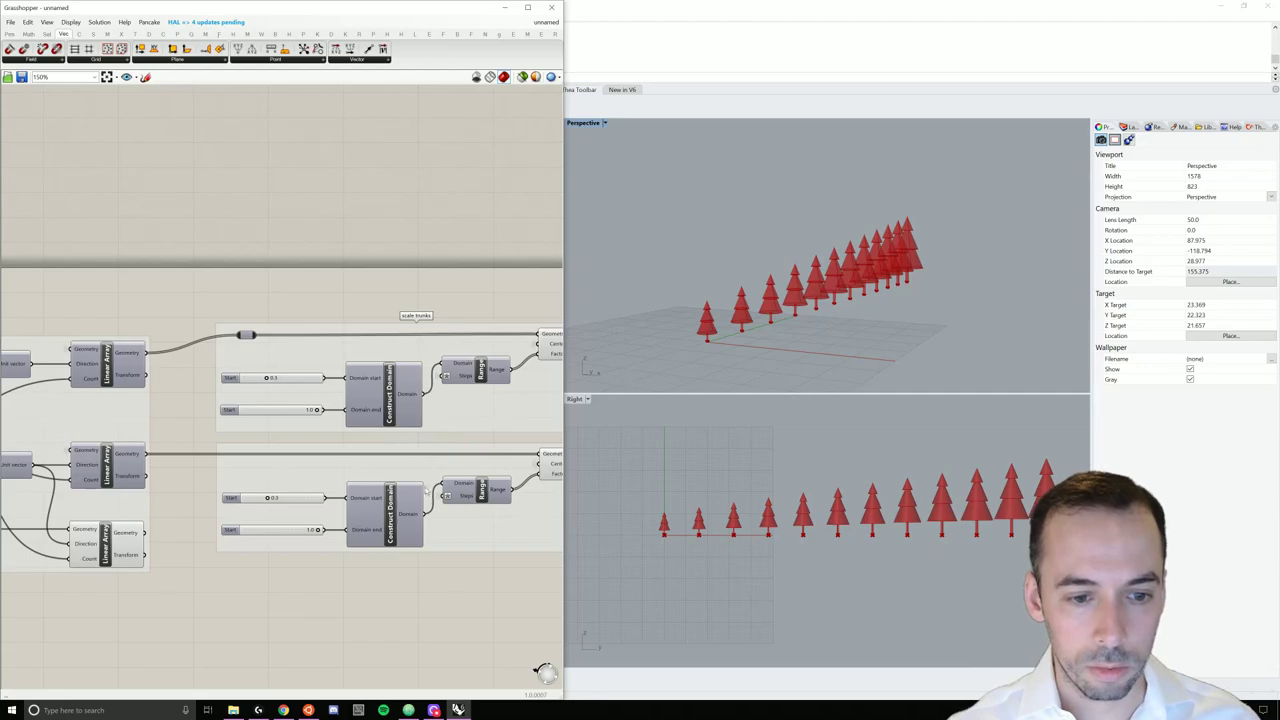
pyautogui.rightClick(421, 467)
pyautogui.write('scale canopy')
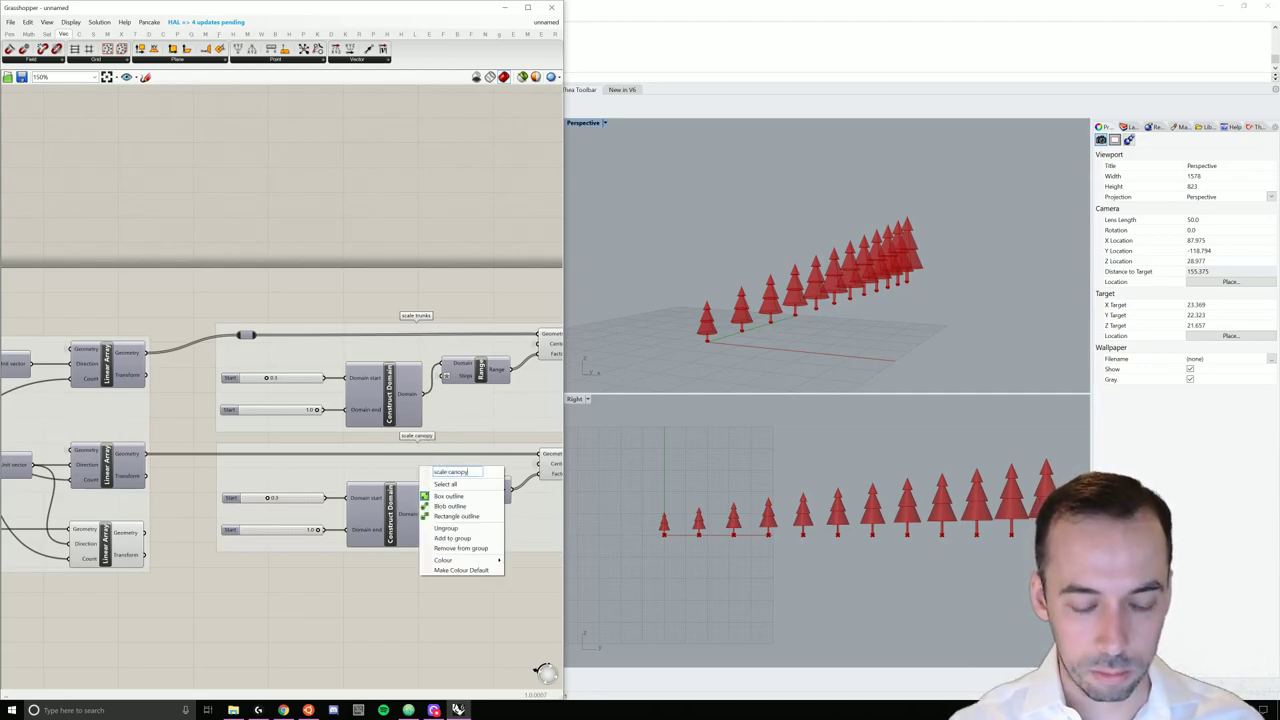
pyautogui.press('Return')
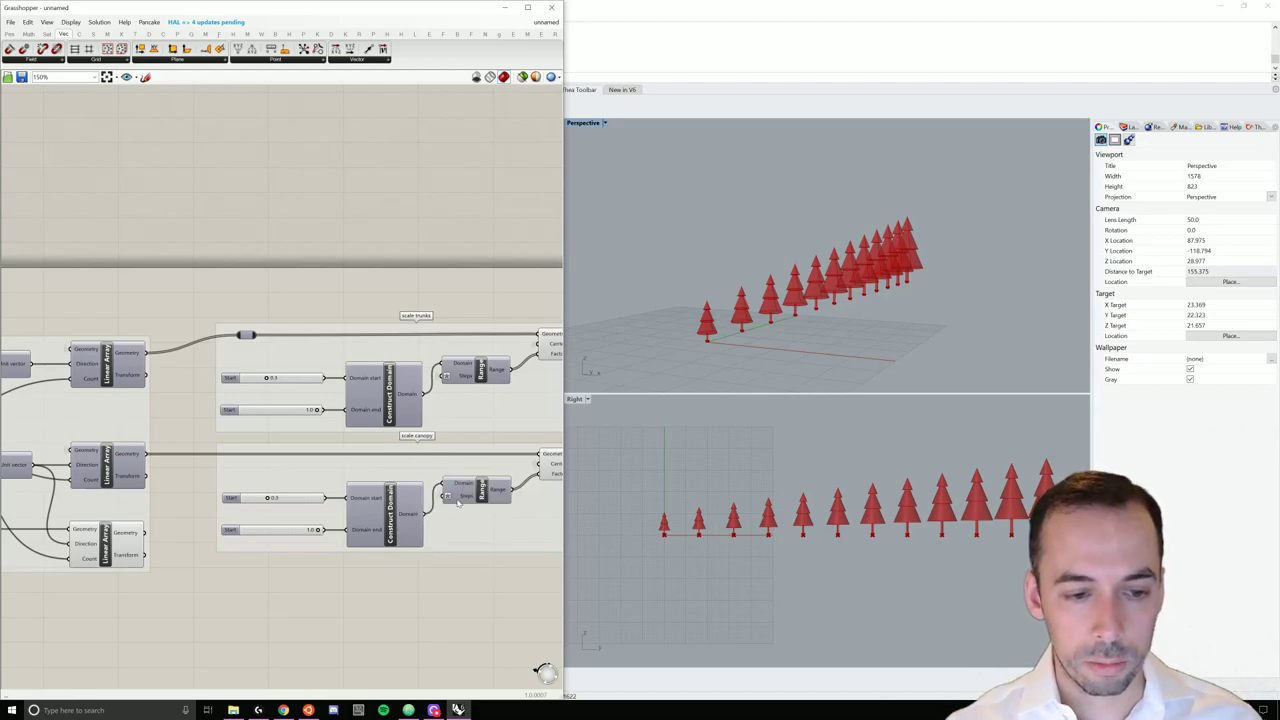
# Step: Move the 'scale trunks' group slightly up to leave room for the label of the group below
pyautogui.scroll(-4, 349, 497)
pyautogui.scroll(1, 338, 438)
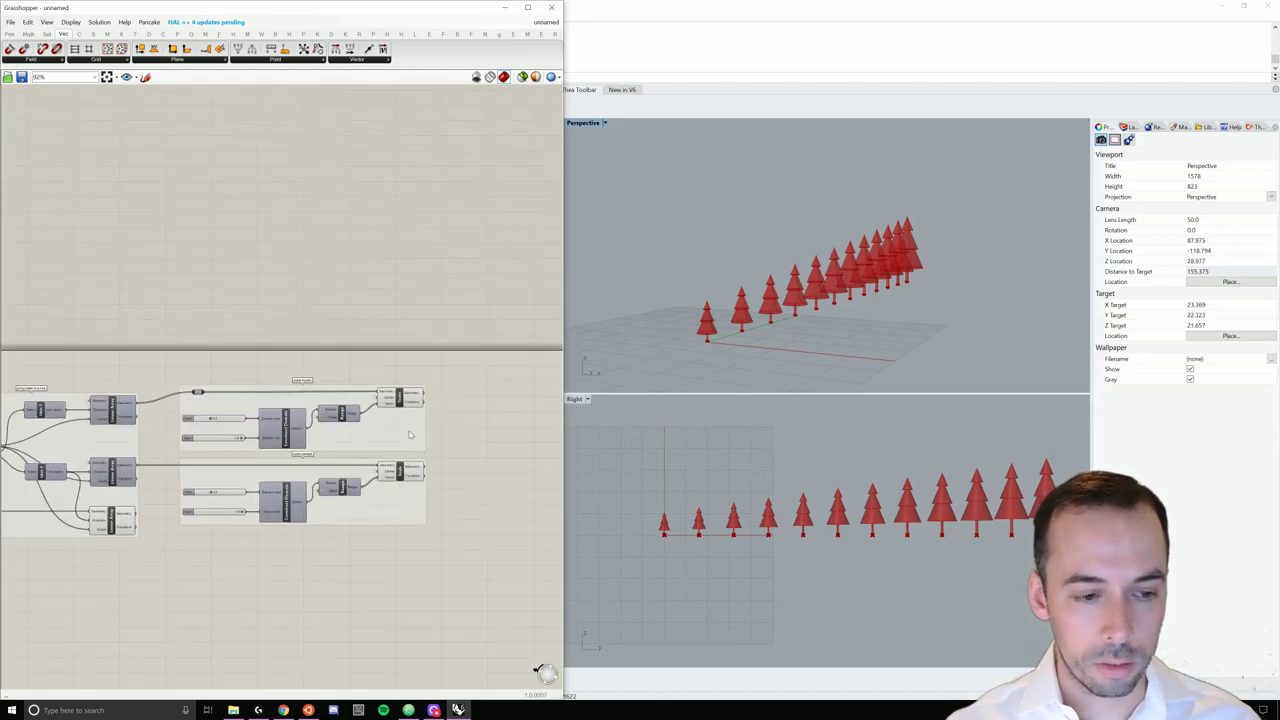
pyautogui.click(412, 439)
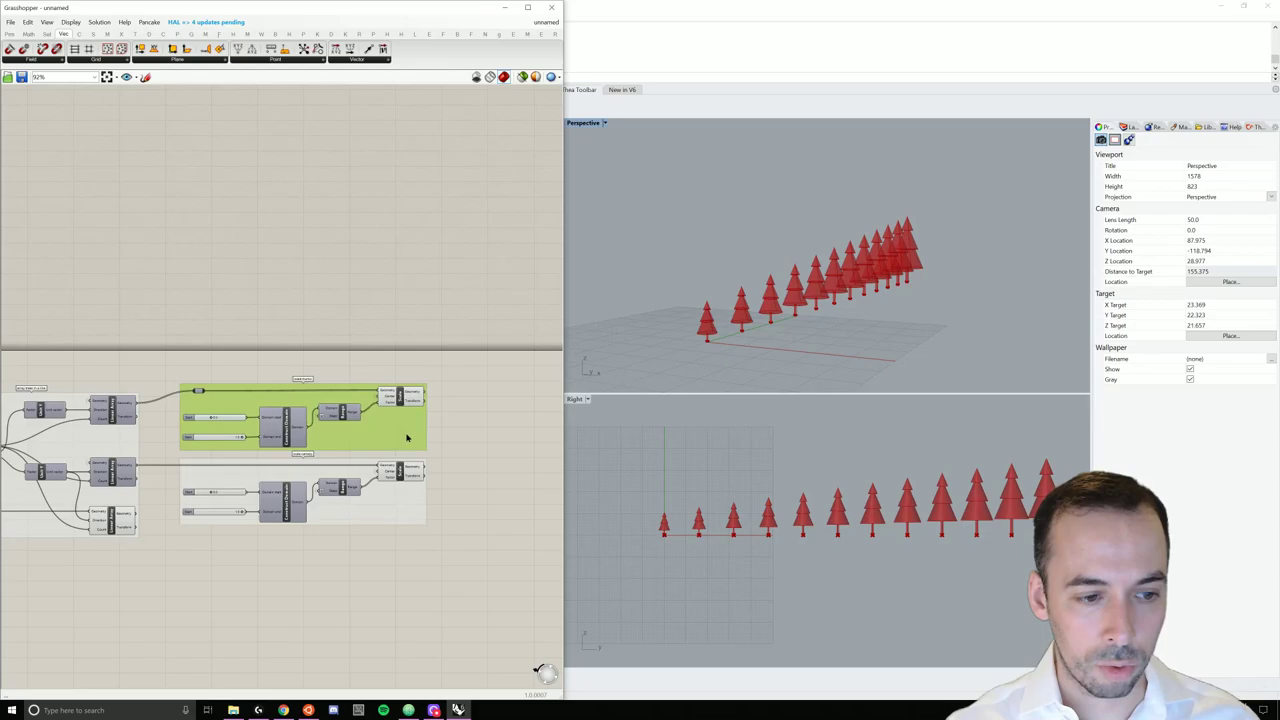
pyautogui.moveTo(406, 438); pyautogui.dragTo(407, 429)
pyautogui.click(484, 465)
pyautogui.moveTo(492, 480); pyautogui.dragTo(364, 458, button='right')
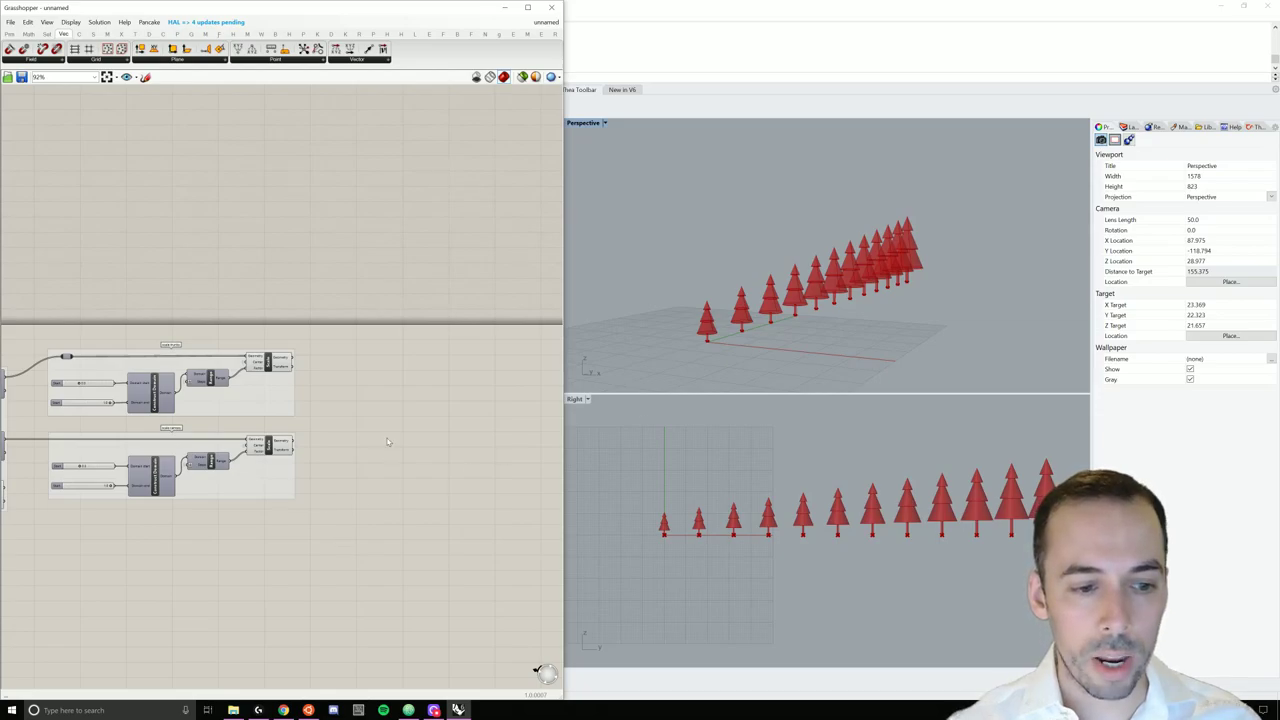
pyautogui.scroll(1, 374, 427)
pyautogui.scroll(1, 366, 436)
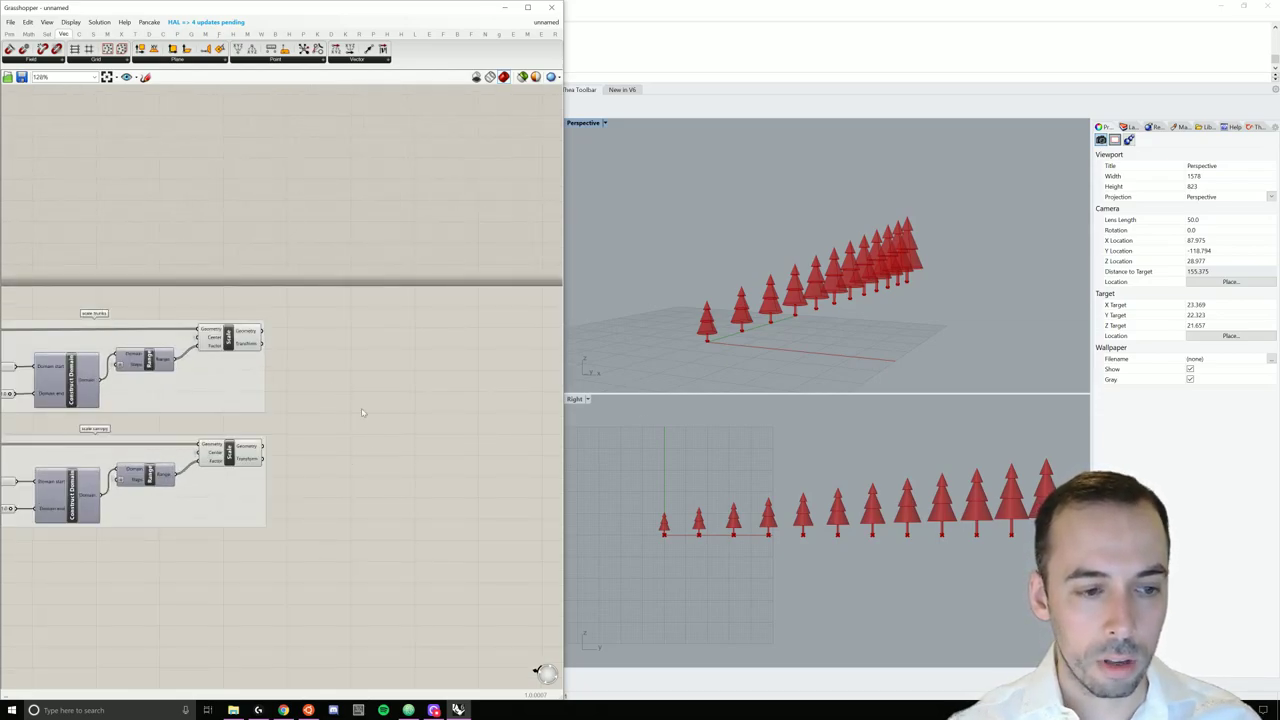
# Step: Add a Custom Preview component beside the 'scale trunks' group and feed it the scaled geometry of the trunks
pyautogui.scroll(1, 340, 364)
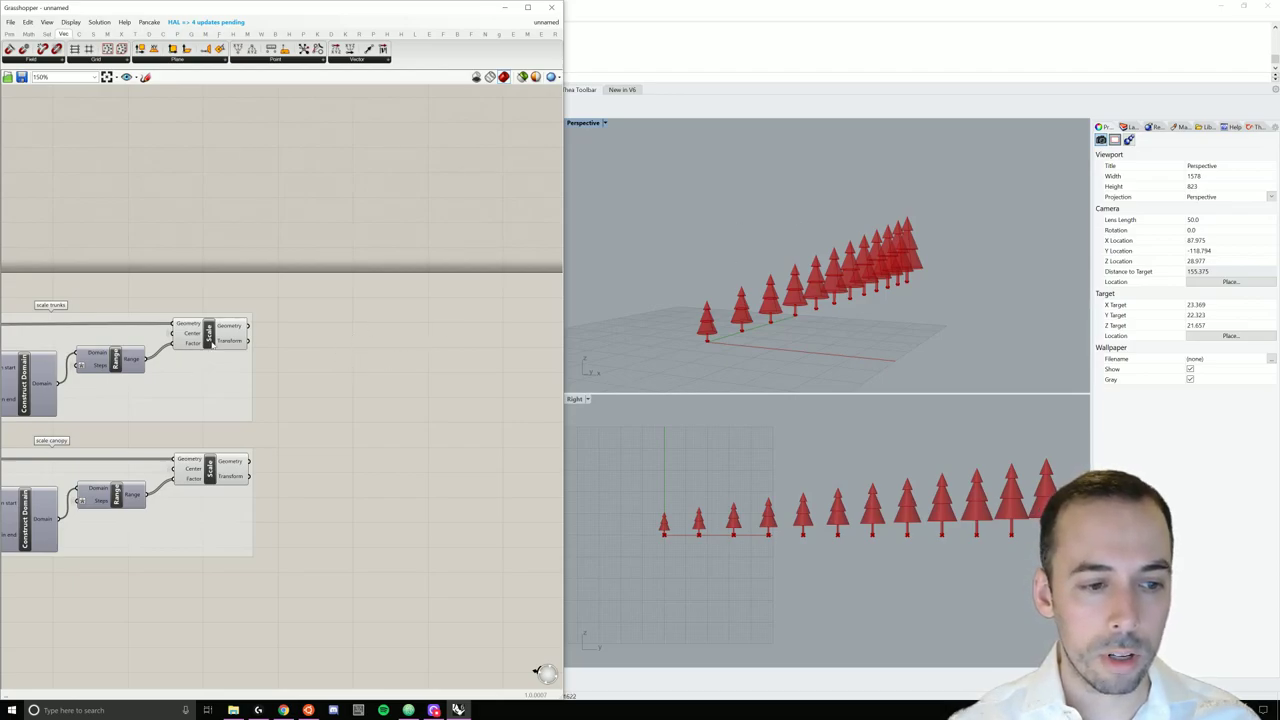
pyautogui.doubleClick(370, 345)
pyautogui.write('cu')
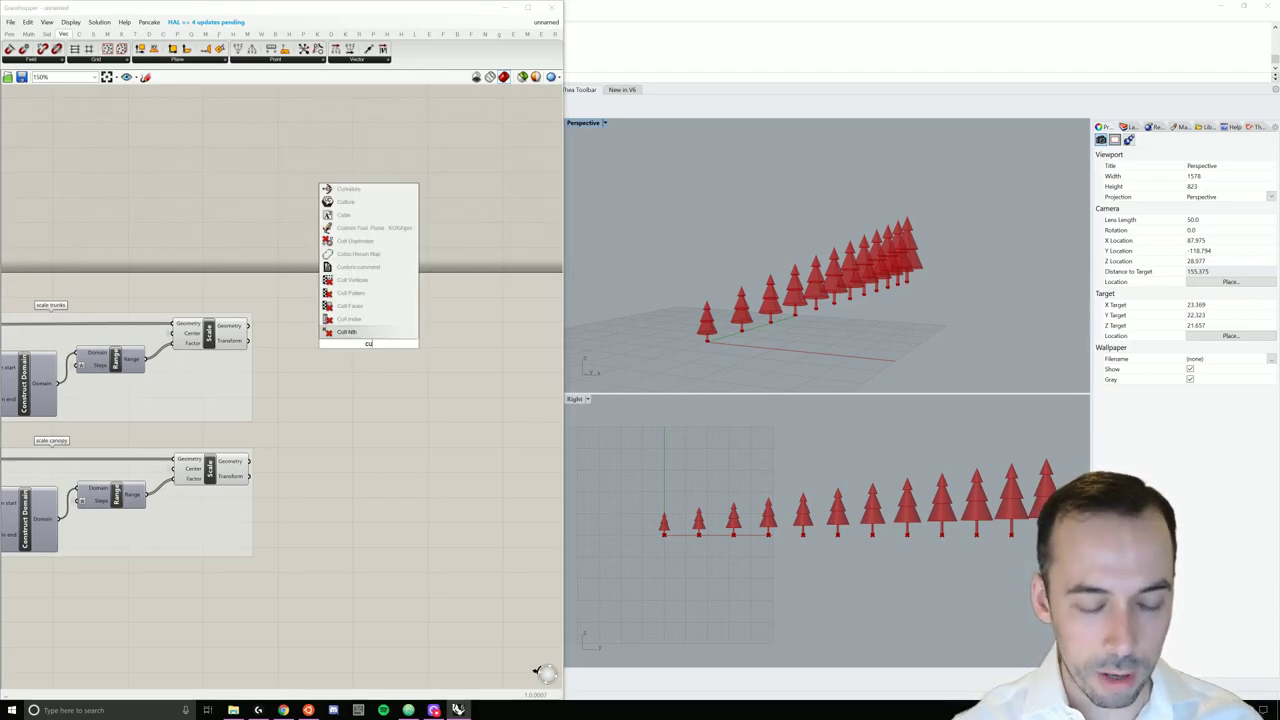
pyautogui.write('stom pre')
pyautogui.press('Up')
pyautogui.press('Up')
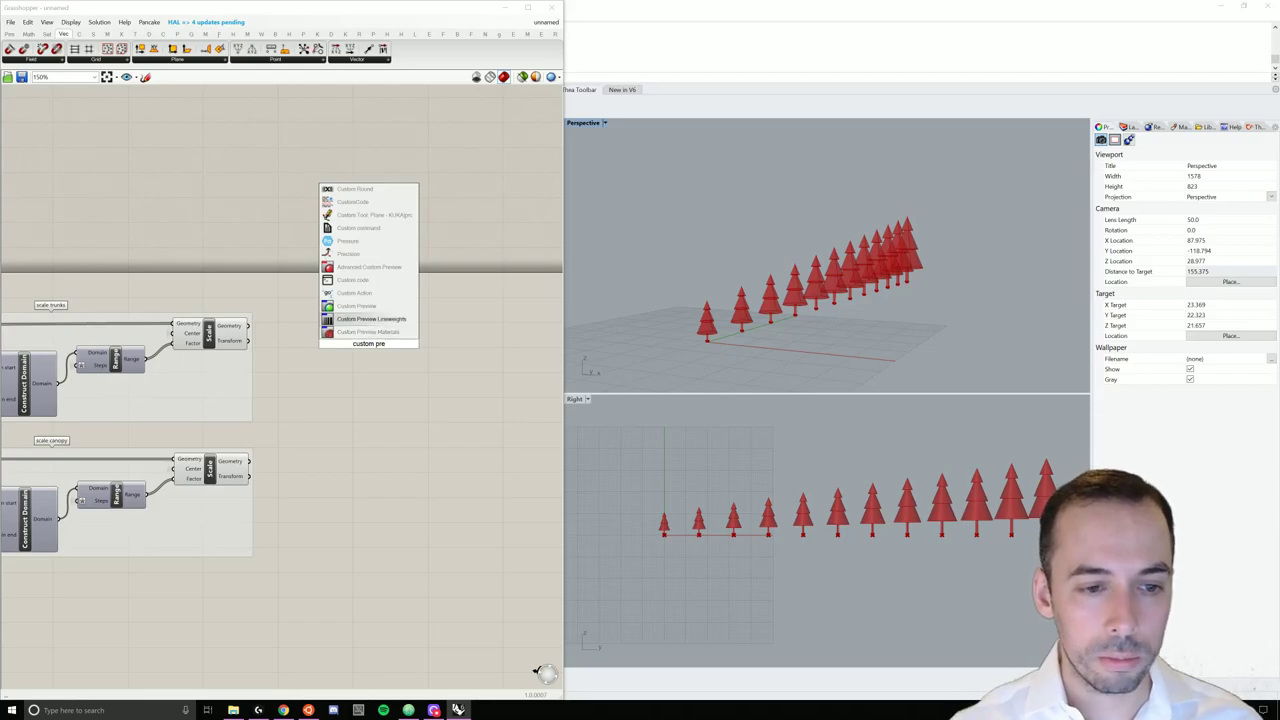
pyautogui.press('Return')
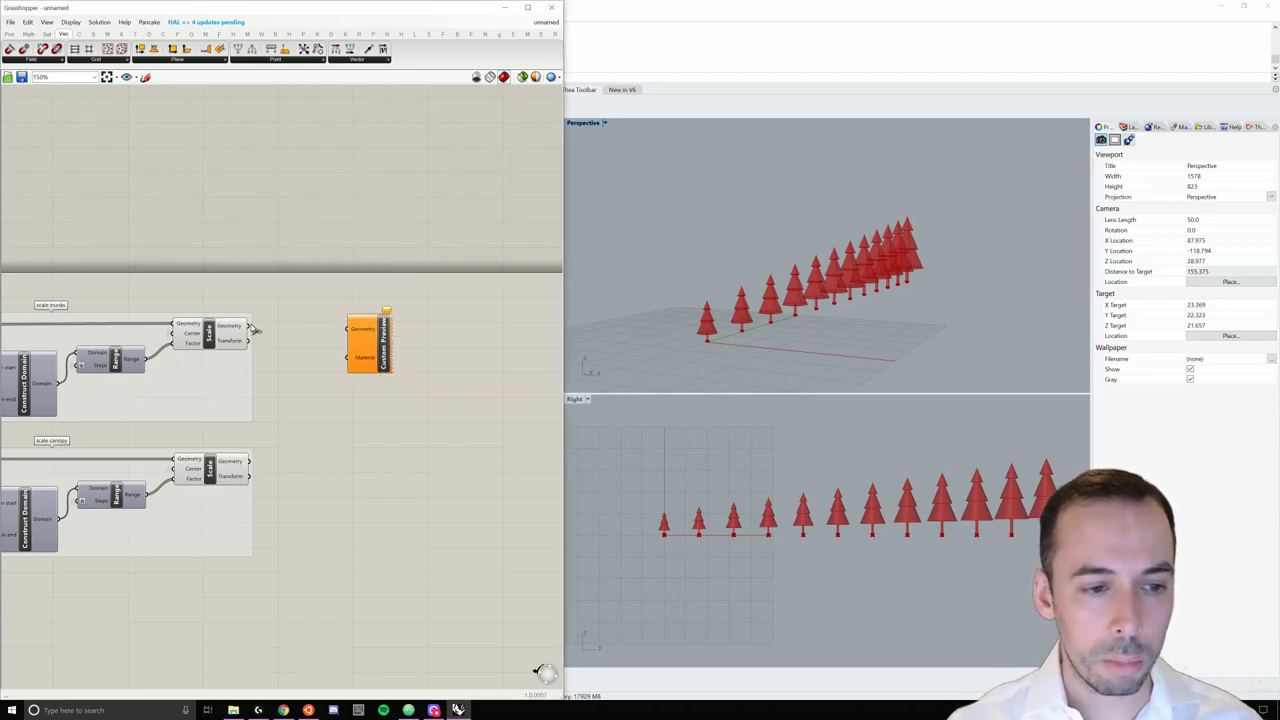
pyautogui.moveTo(249, 326); pyautogui.dragTo(353, 327)
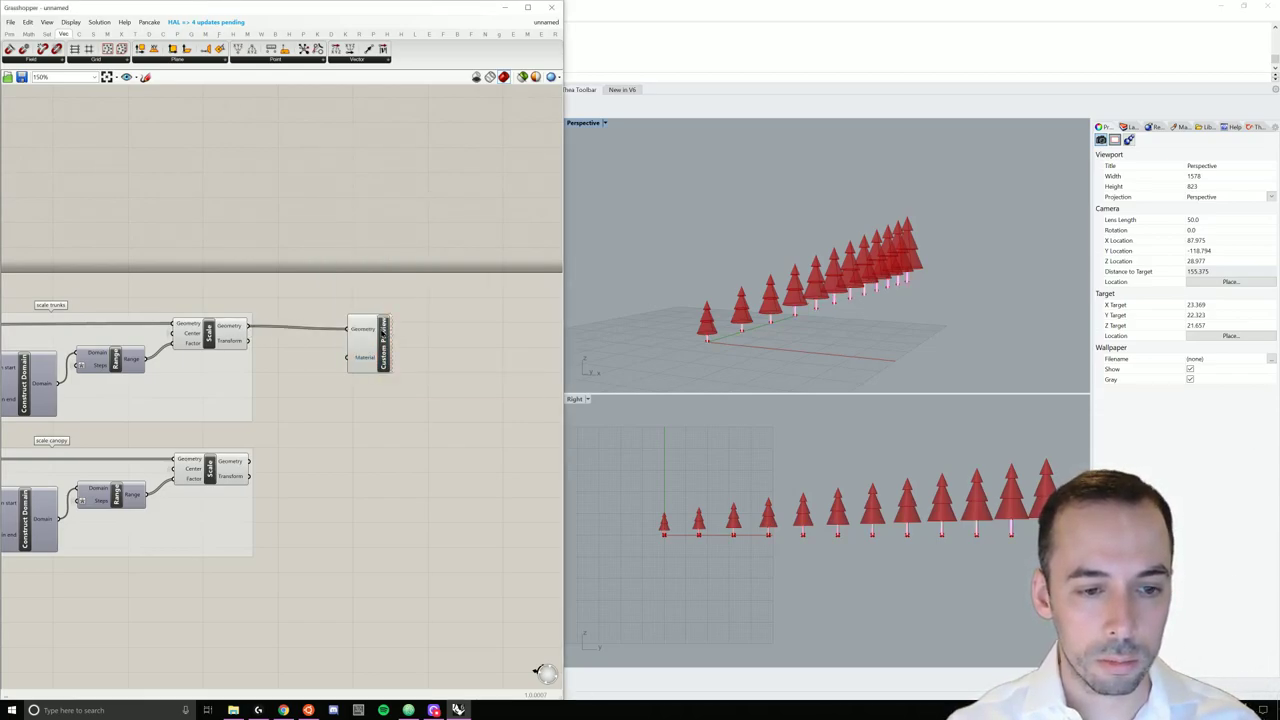
pyautogui.click(262, 368)
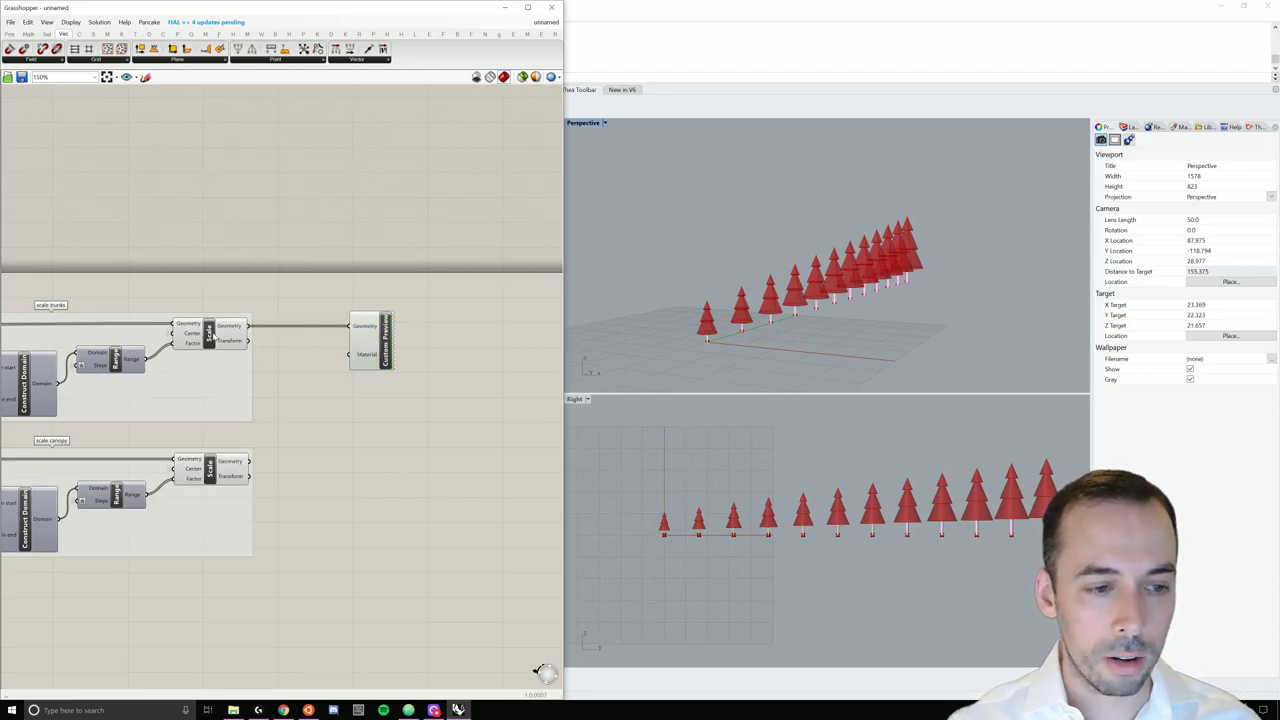
# Step: Turn off the preview of the Scale component in the 'scale trunks' group
pyautogui.rightClick(211, 336)
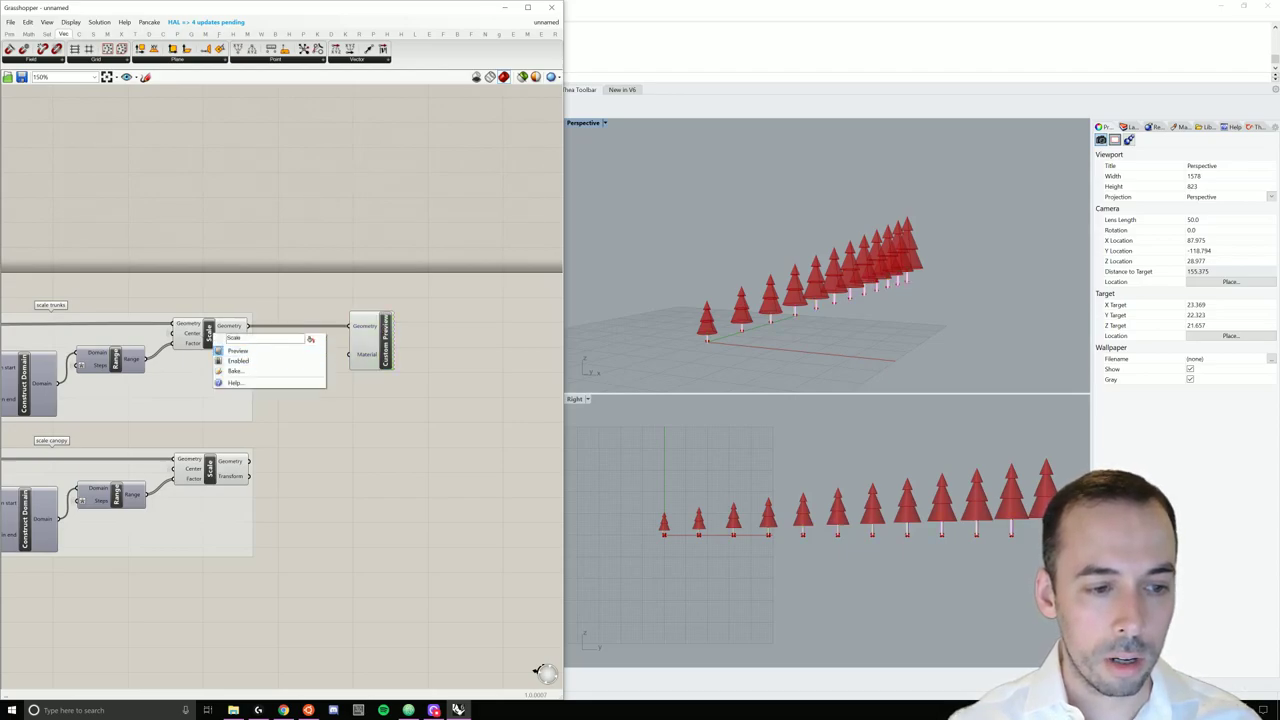
pyautogui.click(251, 353)
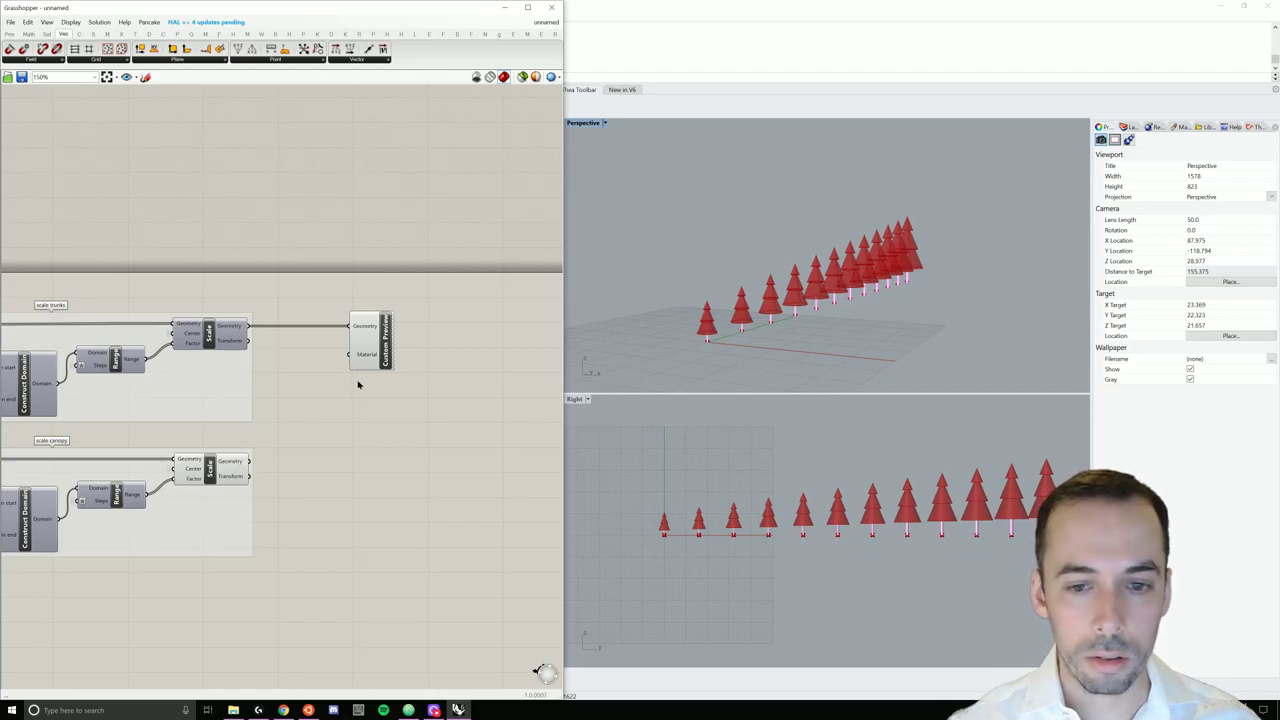
pyautogui.click(804, 364)
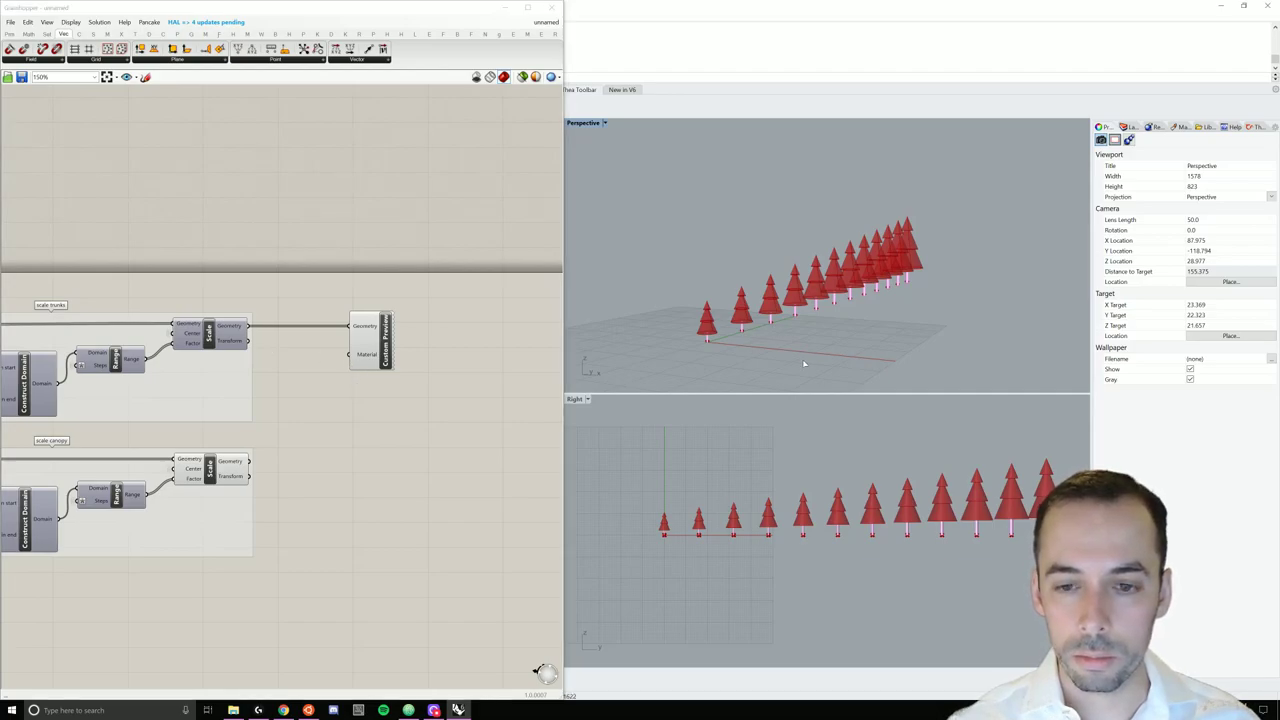
# Step: Add a Colour Swatch and connect it to the Material input of the trunks' Custom Preview
pyautogui.doubleClick(305, 361)
pyautogui.write('color')
pyautogui.press('BackSpace')
pyautogui.write('ur')
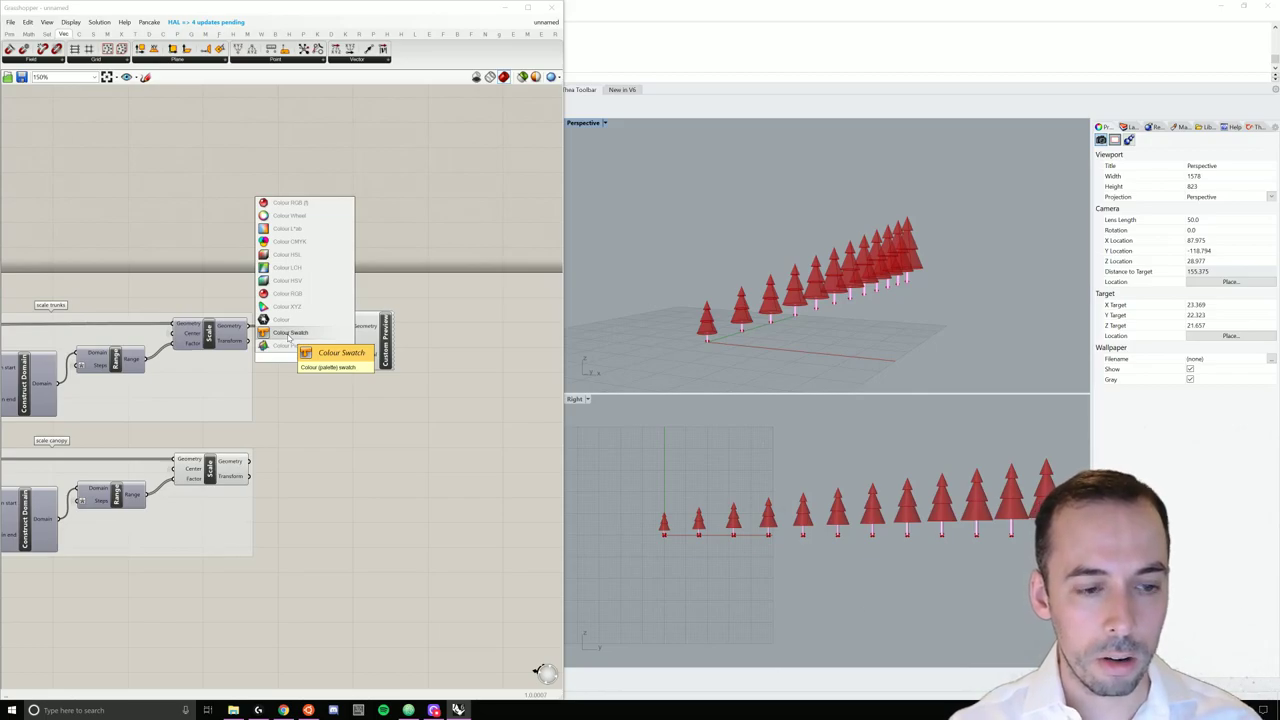
pyautogui.click(288, 333)
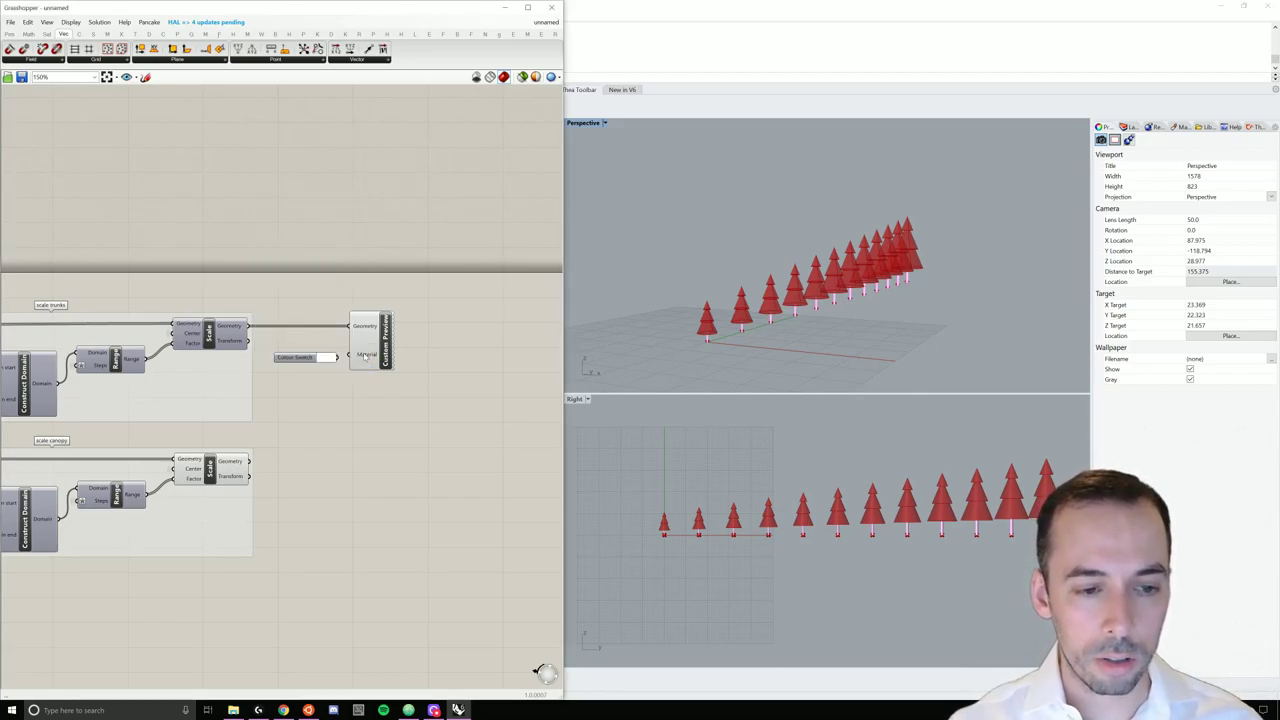
pyautogui.click(305, 362)
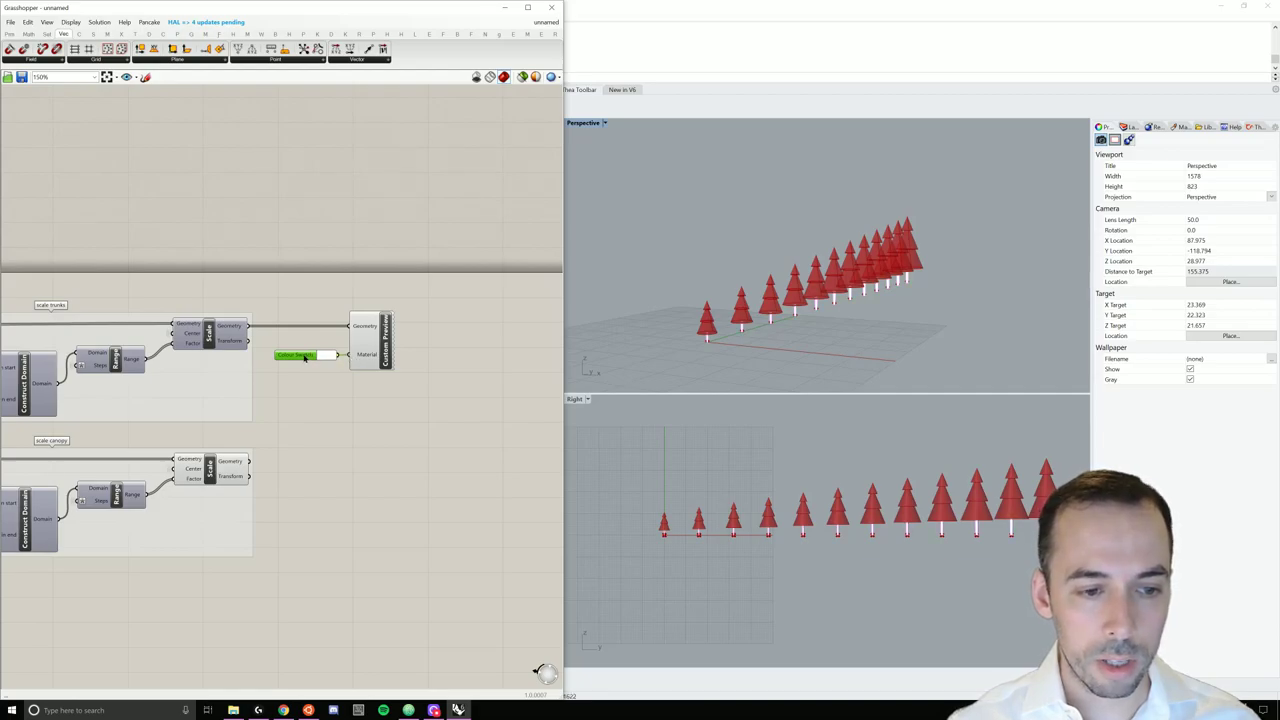
pyautogui.moveTo(306, 357); pyautogui.dragTo(304, 357)
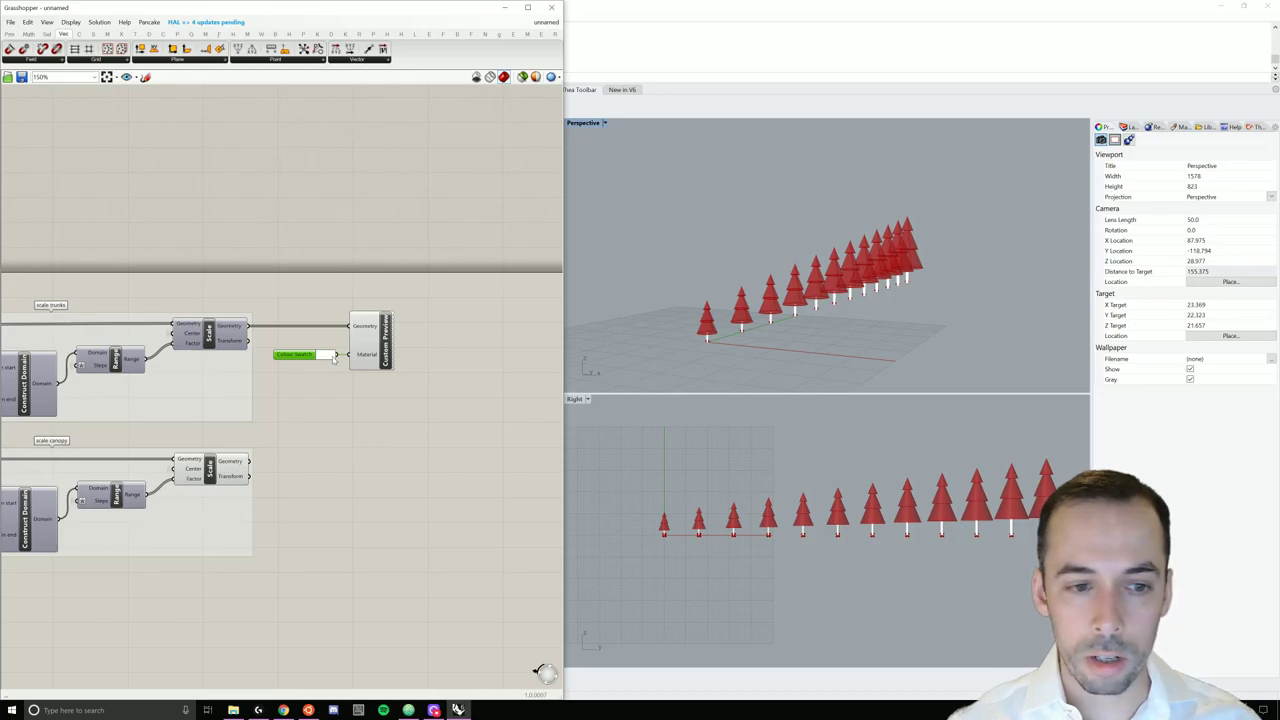
# Step: Set the trunk swatch to a brown with hue 18°, saturation 47 and value 48, and check the trunks in perspective
pyautogui.click(335, 358)
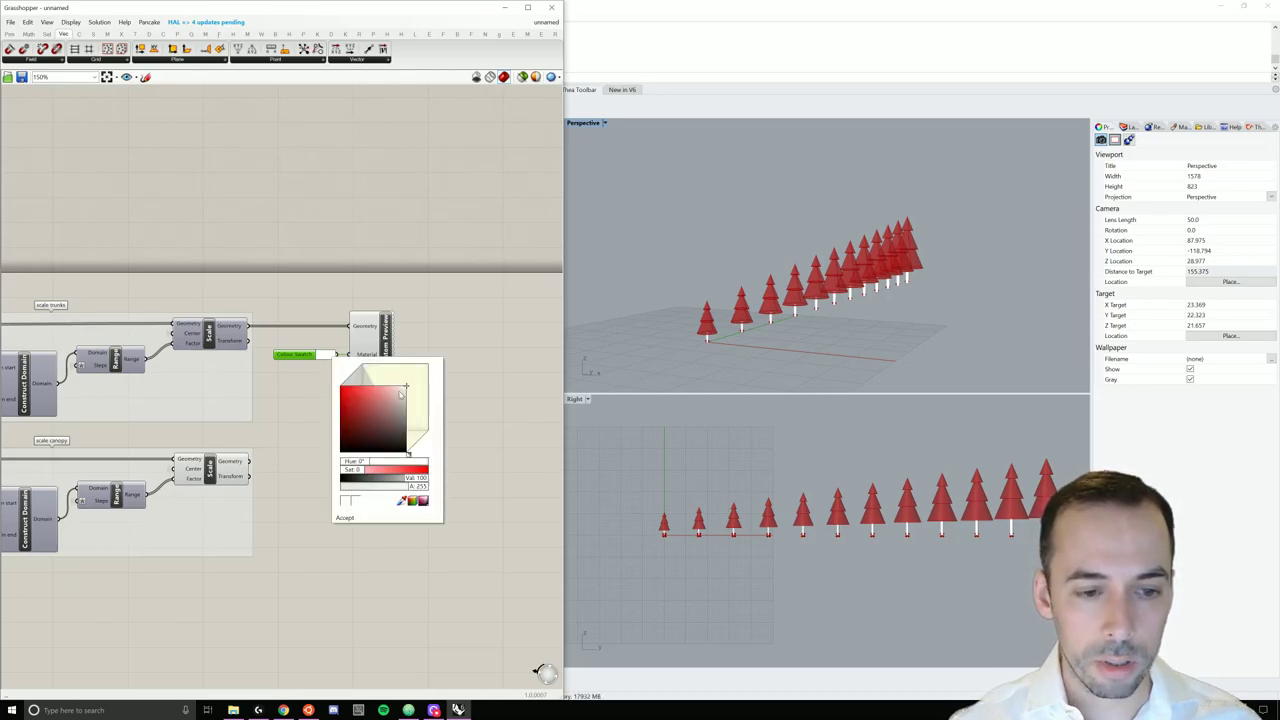
pyautogui.moveTo(357, 471); pyautogui.dragTo(457, 469)
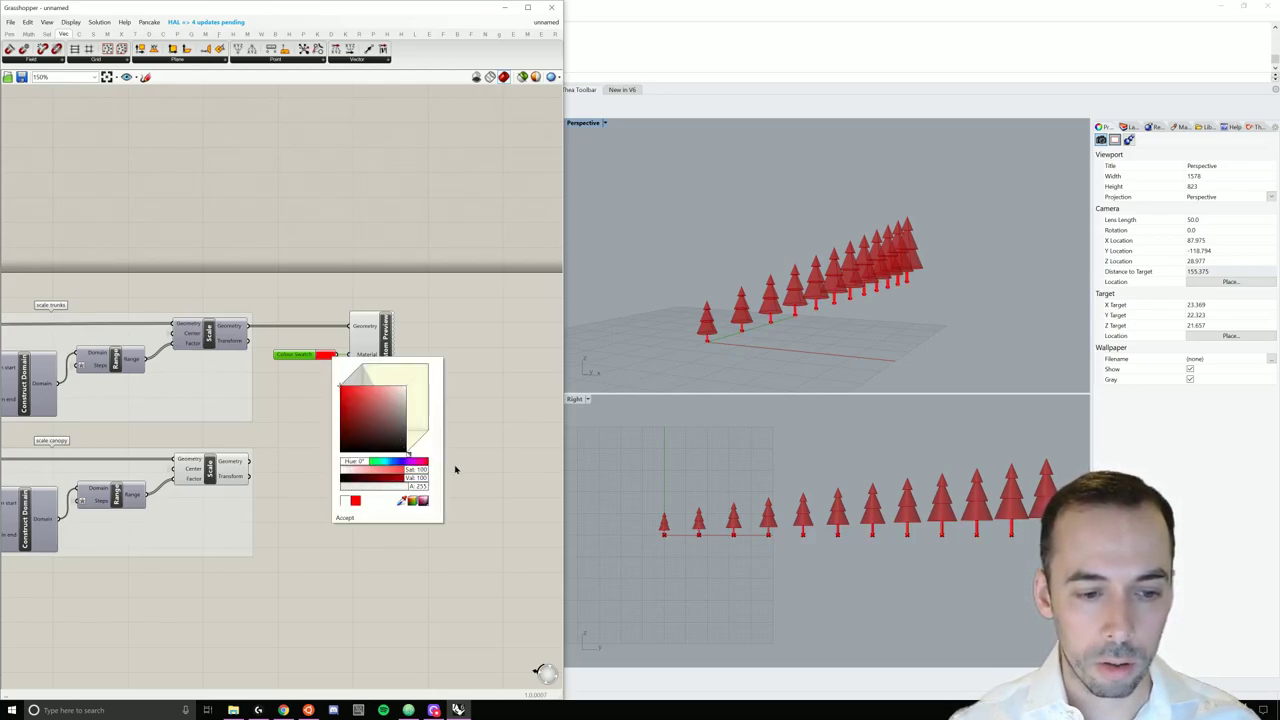
pyautogui.moveTo(351, 460); pyautogui.dragTo(377, 424)
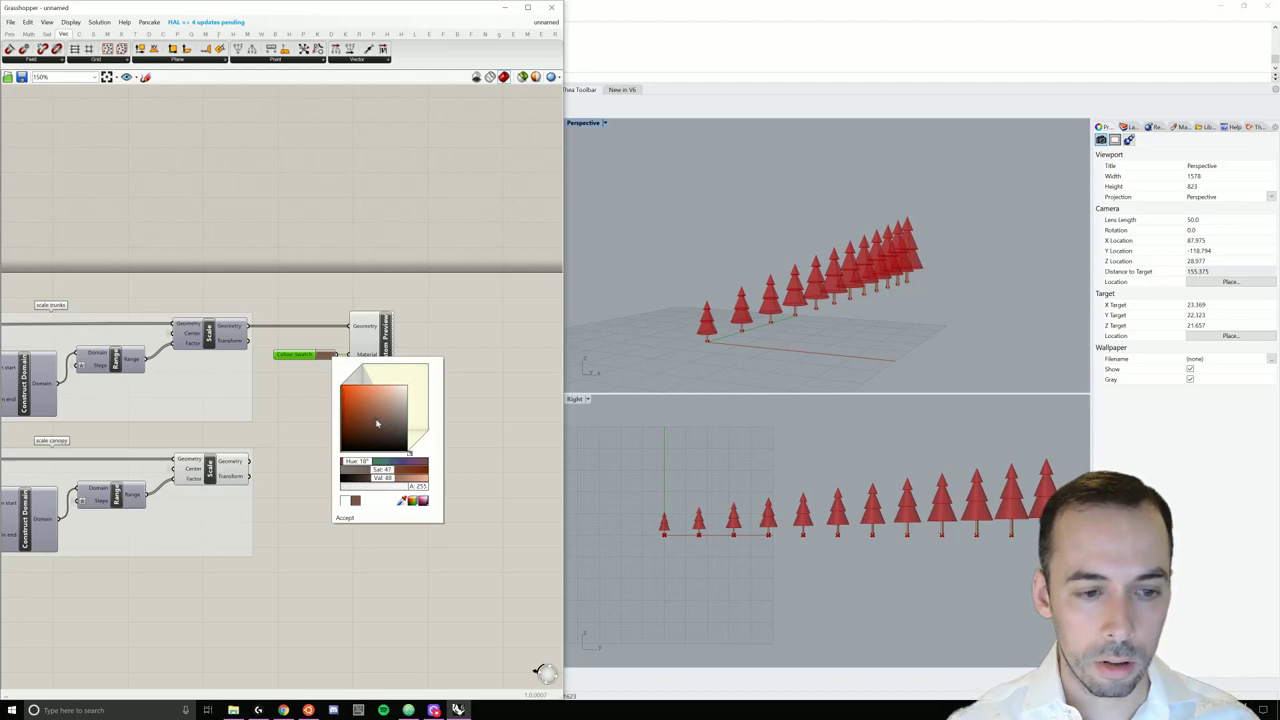
pyautogui.click(345, 518)
pyautogui.moveTo(851, 326); pyautogui.dragTo(866, 296, button='right')
pyautogui.scroll(4, 820, 310)
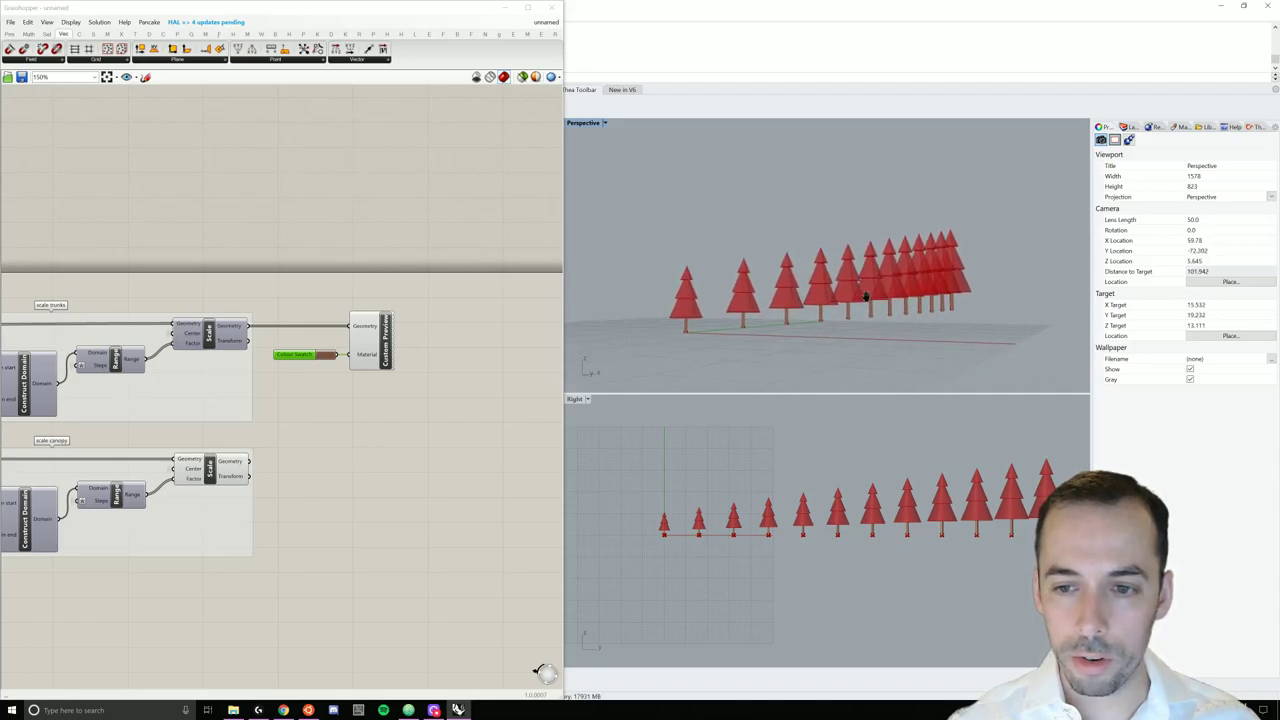
# Step: Move the Custom Preview and its brown swatch together further right of the 'scale trunks' group
pyautogui.click(456, 426)
pyautogui.moveTo(458, 338); pyautogui.dragTo(407, 355)
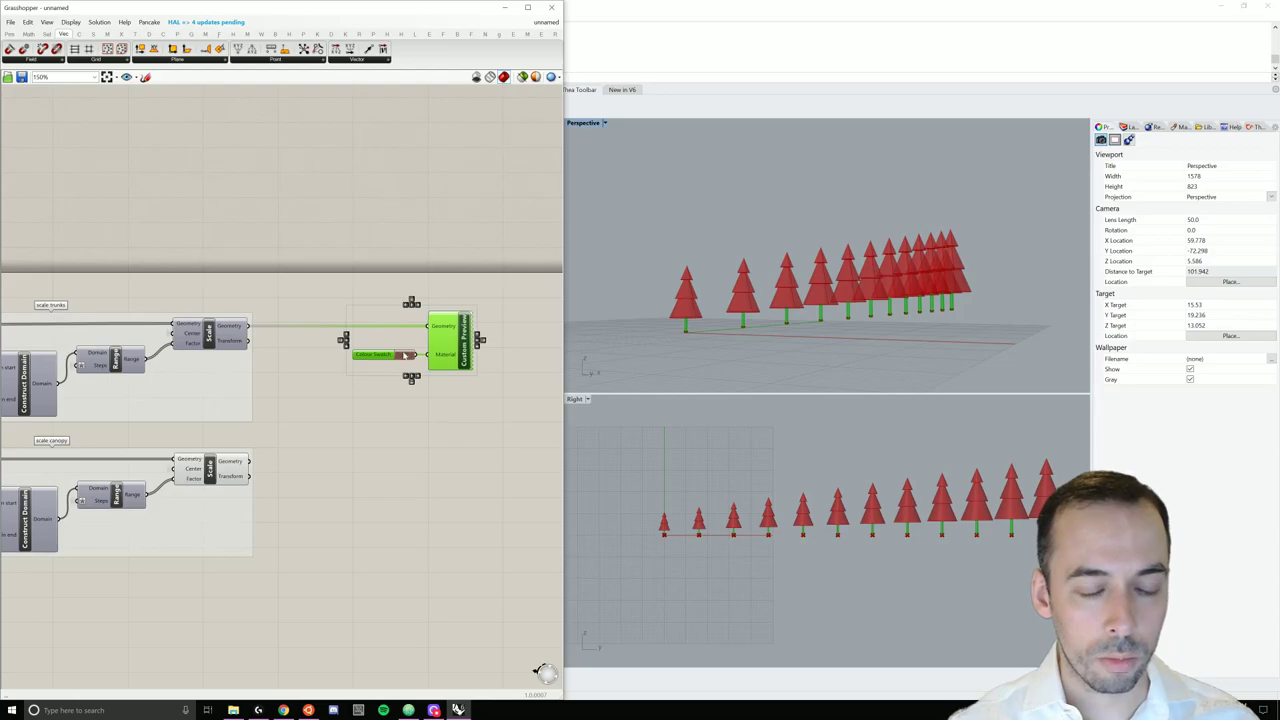
pyautogui.click(385, 460)
# Step: Add a second Colour Swatch beside the 'scale canopy' group, lined up below the brown swatch
pyautogui.moveTo(385, 462); pyautogui.dragTo(266, 400, button='right')
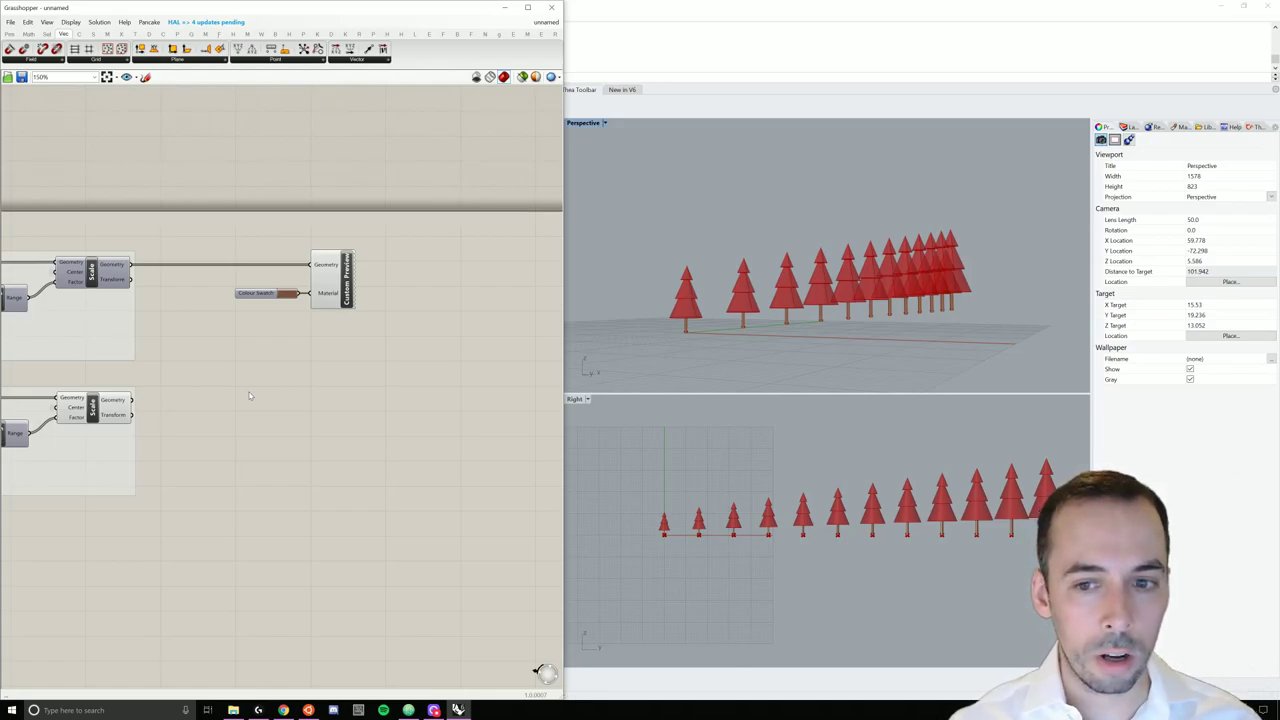
pyautogui.doubleClick(250, 396)
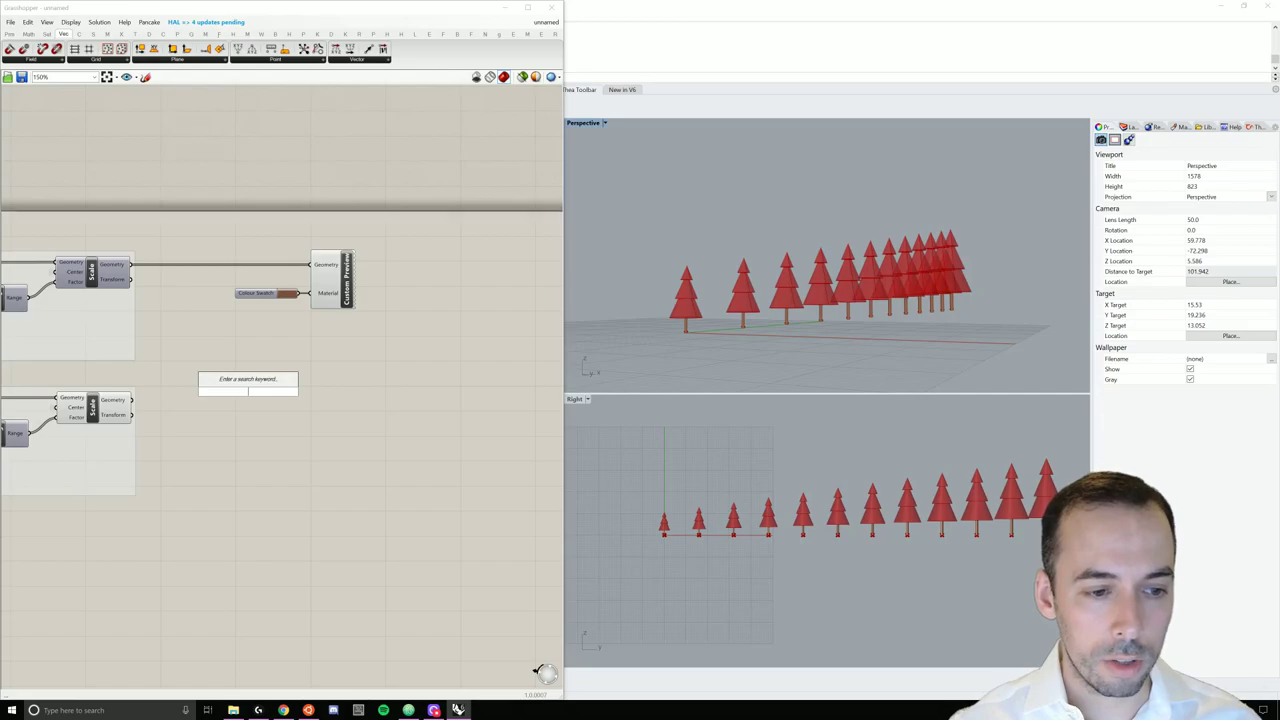
pyautogui.write('color')
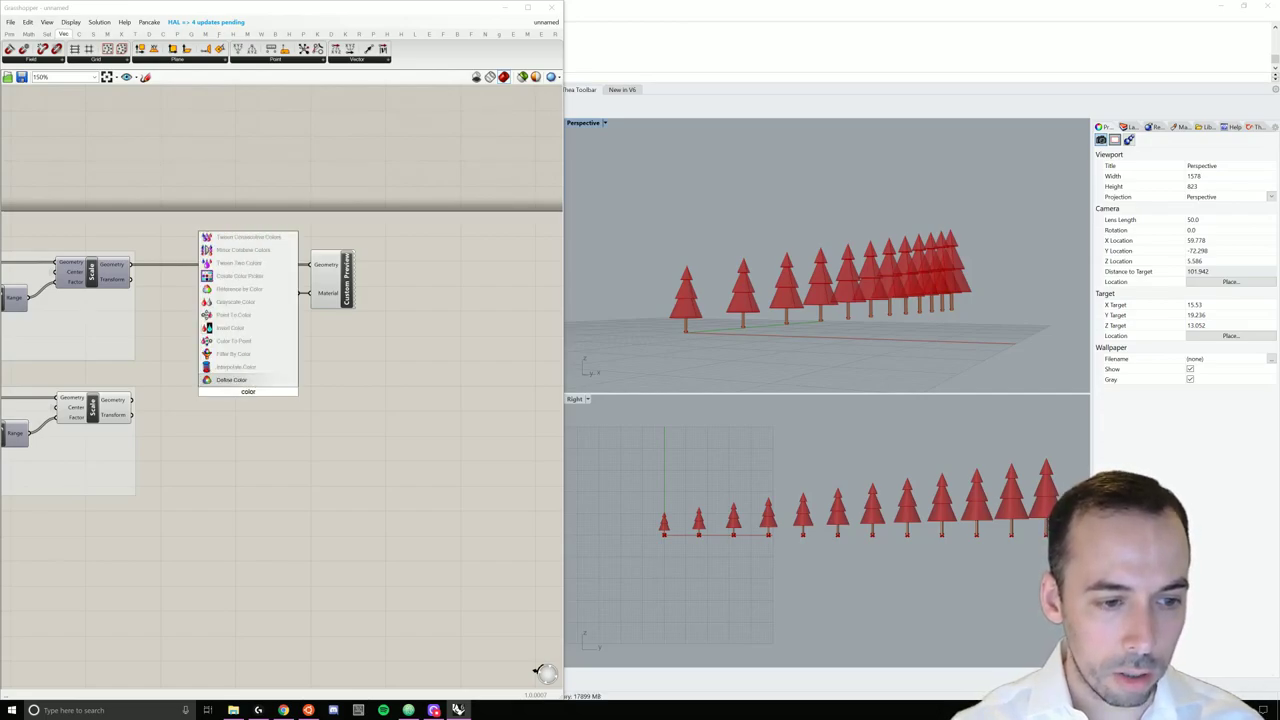
pyautogui.press('BackSpace')
pyautogui.write('ur')
pyautogui.press('Up')
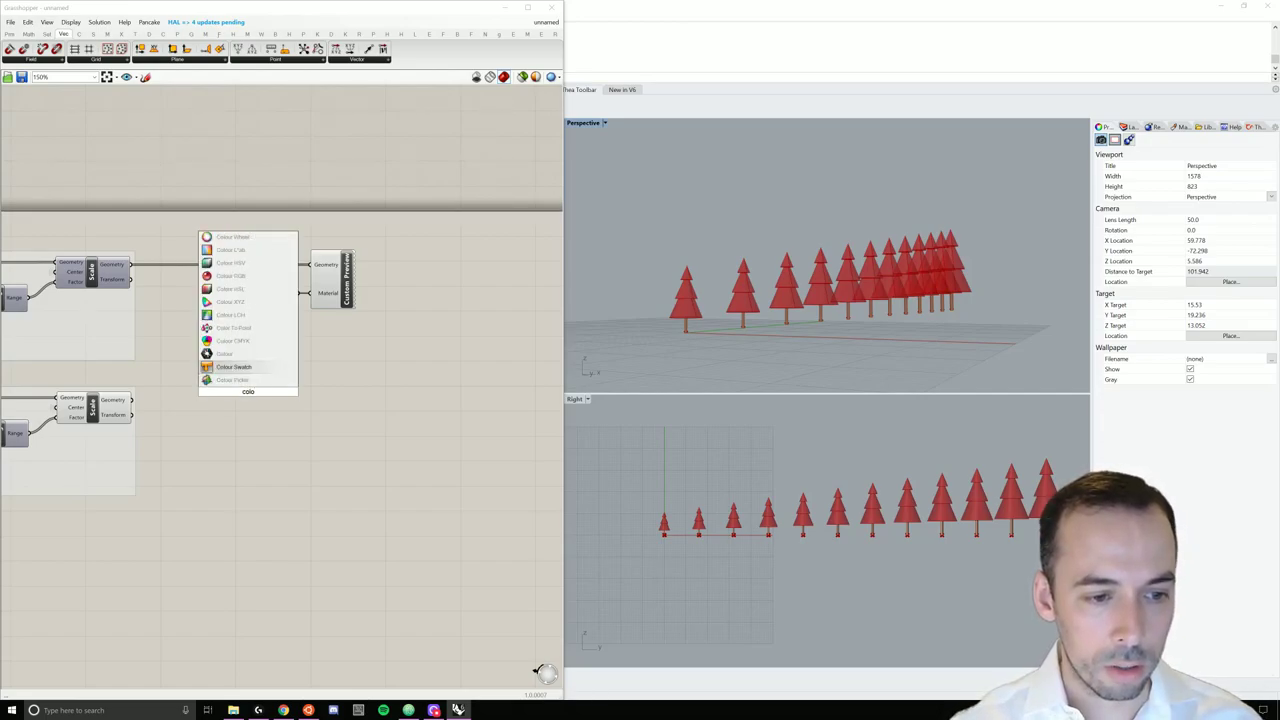
pyautogui.press('Return')
pyautogui.moveTo(250, 393); pyautogui.dragTo(258, 393)
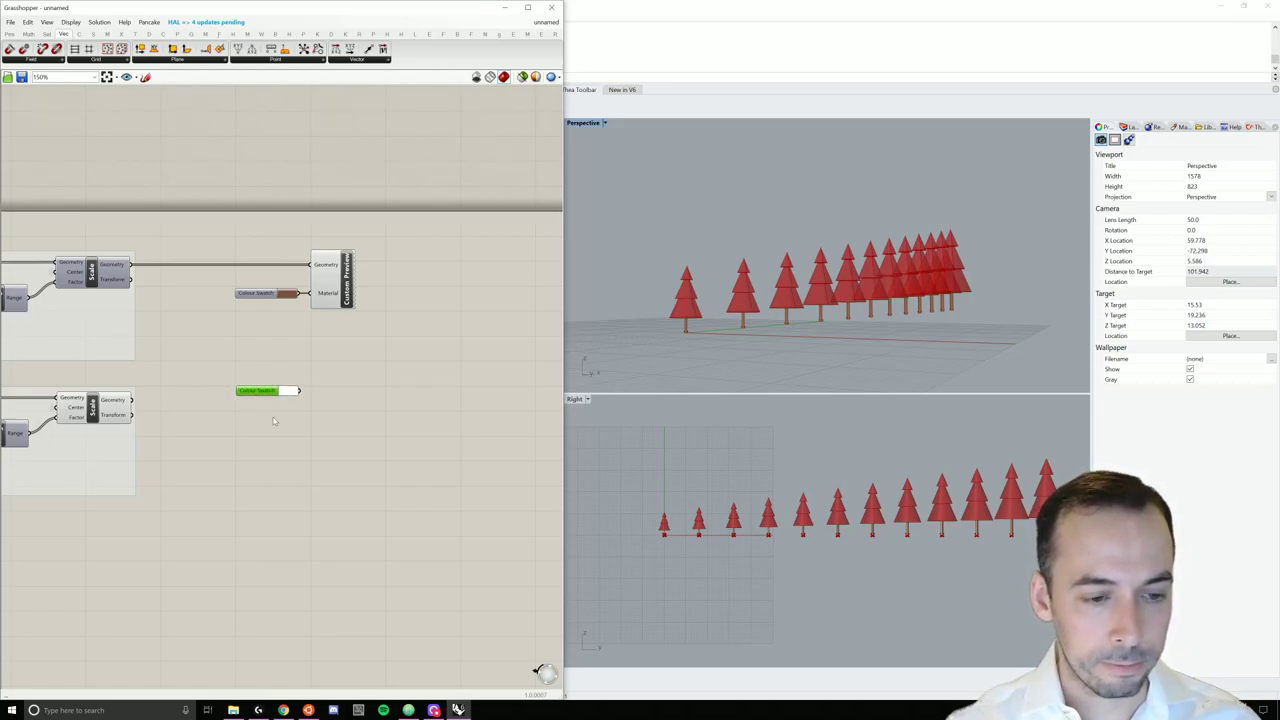
# Step: Set the new canopy swatch to a green with hue 147°, saturation 48 and value 50
pyautogui.click(292, 392)
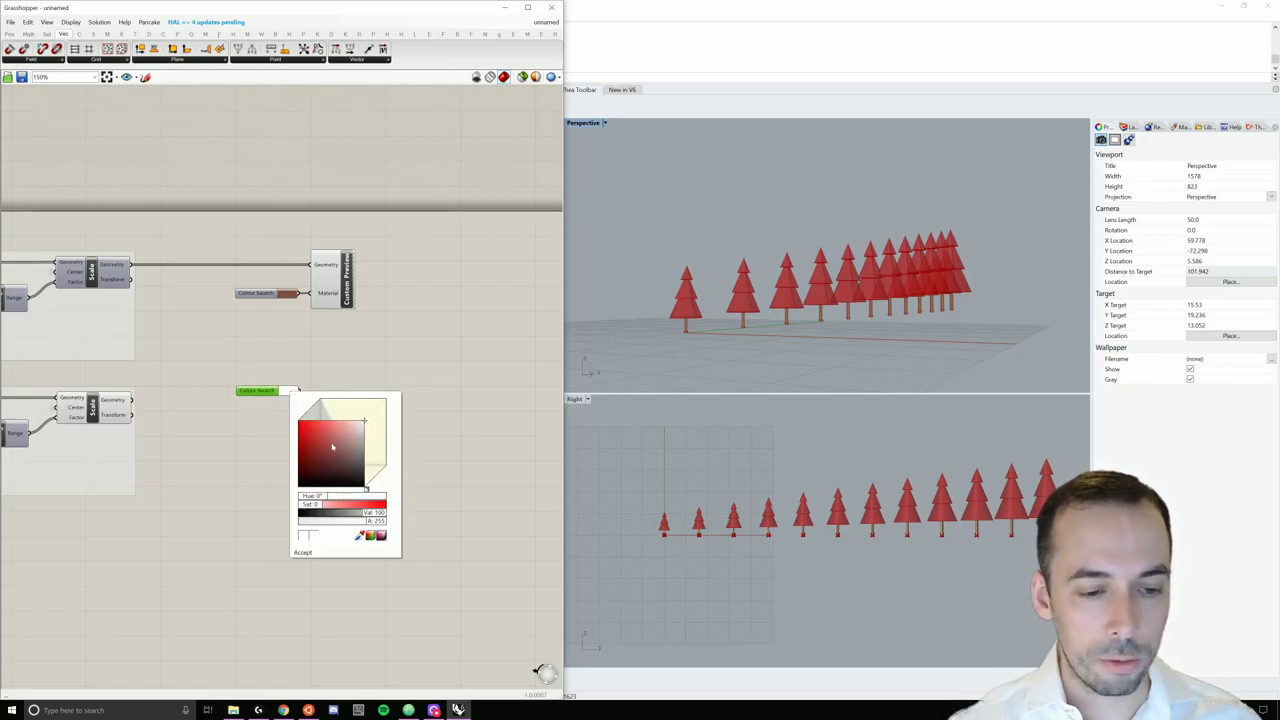
pyautogui.moveTo(318, 508); pyautogui.dragTo(440, 500)
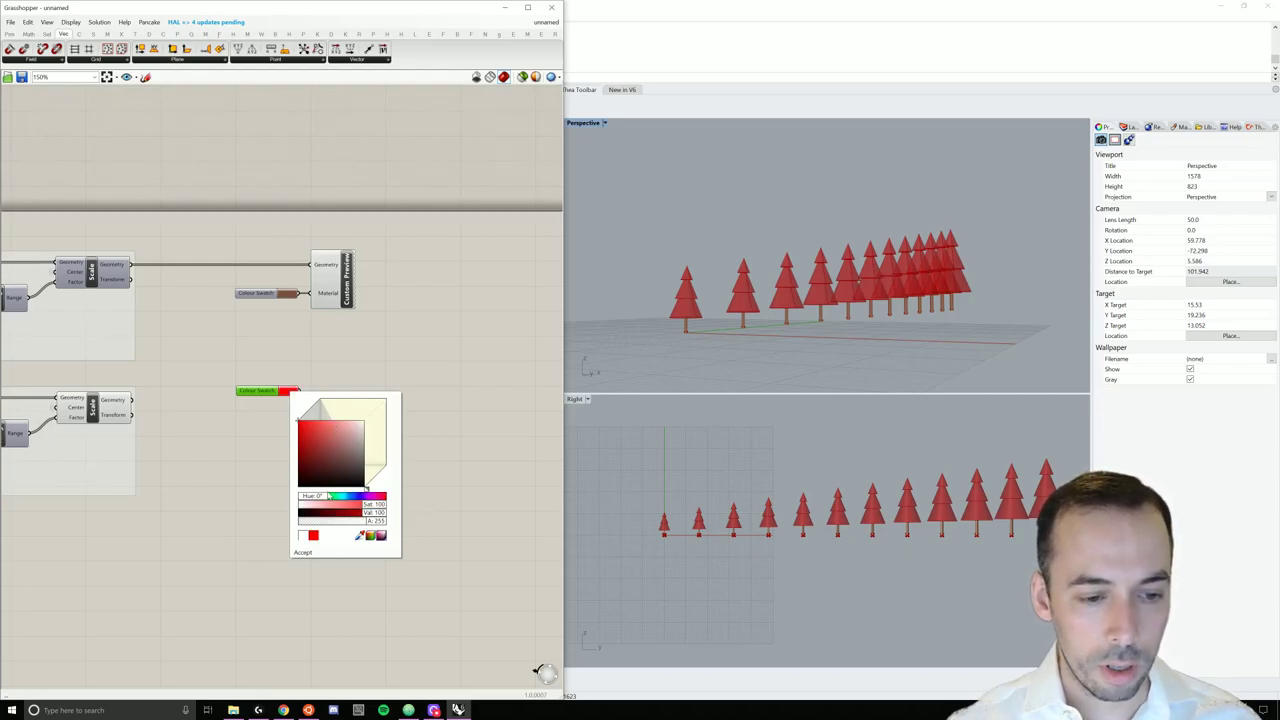
pyautogui.moveTo(318, 496); pyautogui.dragTo(343, 499)
pyautogui.moveTo(341, 454); pyautogui.dragTo(342, 449)
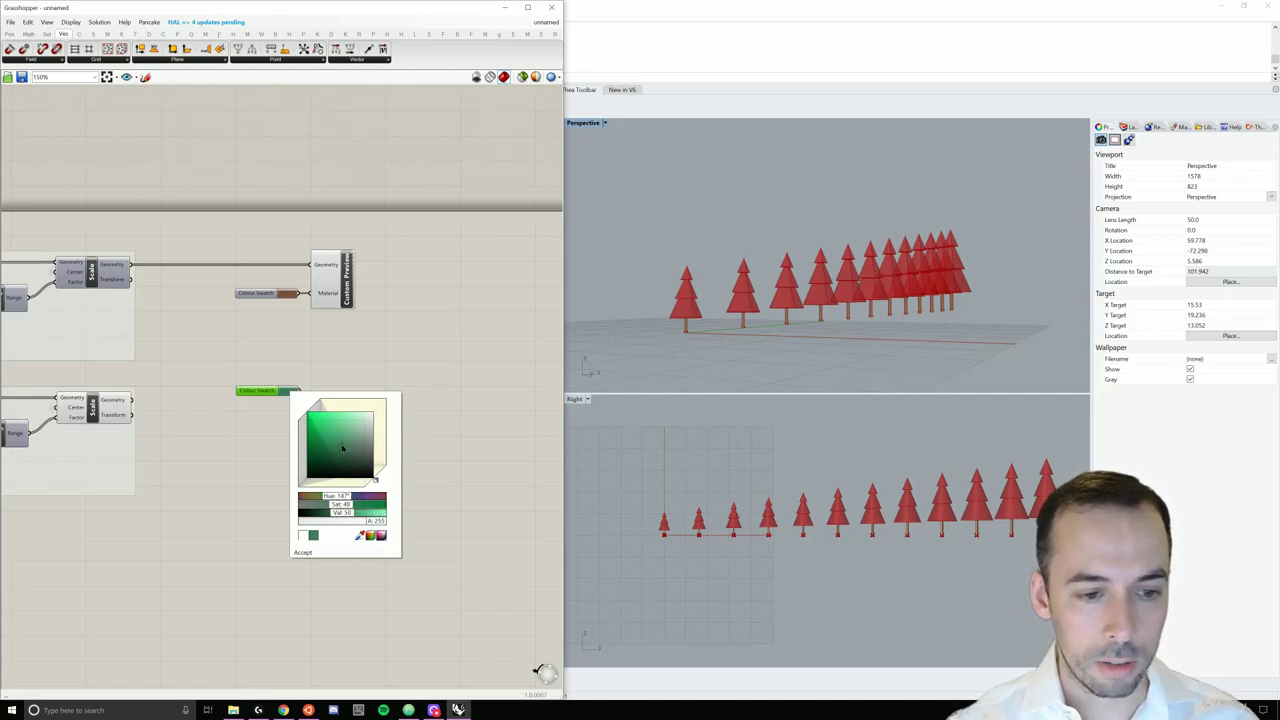
pyautogui.click(309, 553)
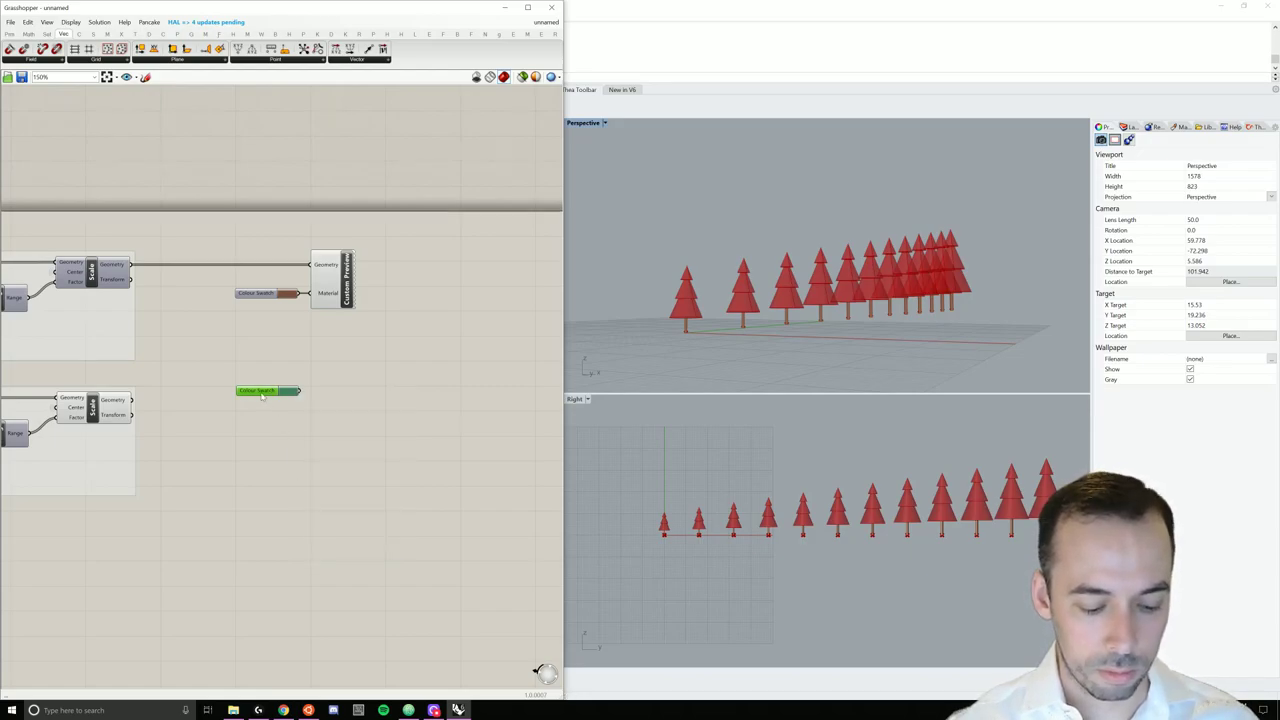
# Step: Duplicate the green swatch directly below itself and set the copy to an orange with hue 35°, saturation 80 and value 95
pyautogui.keyDown('alt'); pyautogui.moveTo(262, 395); pyautogui.dragTo(258, 408); pyautogui.keyUp('alt')
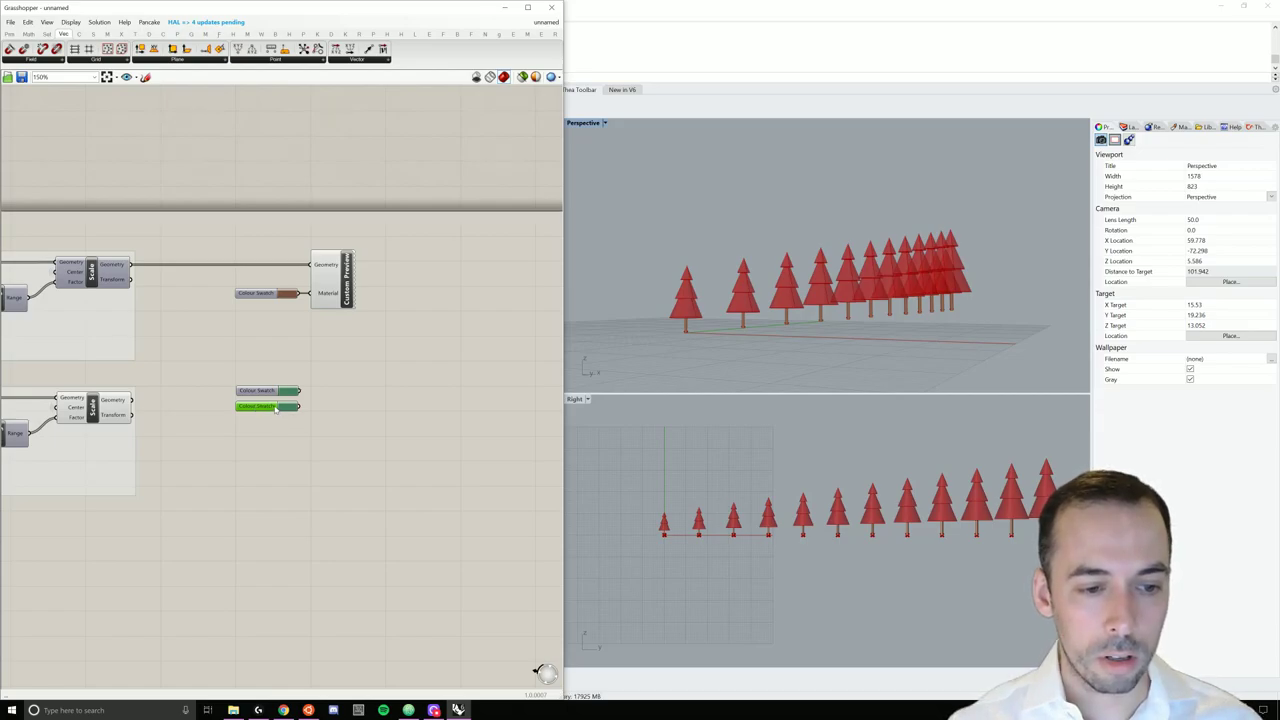
pyautogui.click(287, 407)
pyautogui.moveTo(342, 512); pyautogui.dragTo(321, 512)
pyautogui.moveTo(322, 448); pyautogui.dragTo(322, 443)
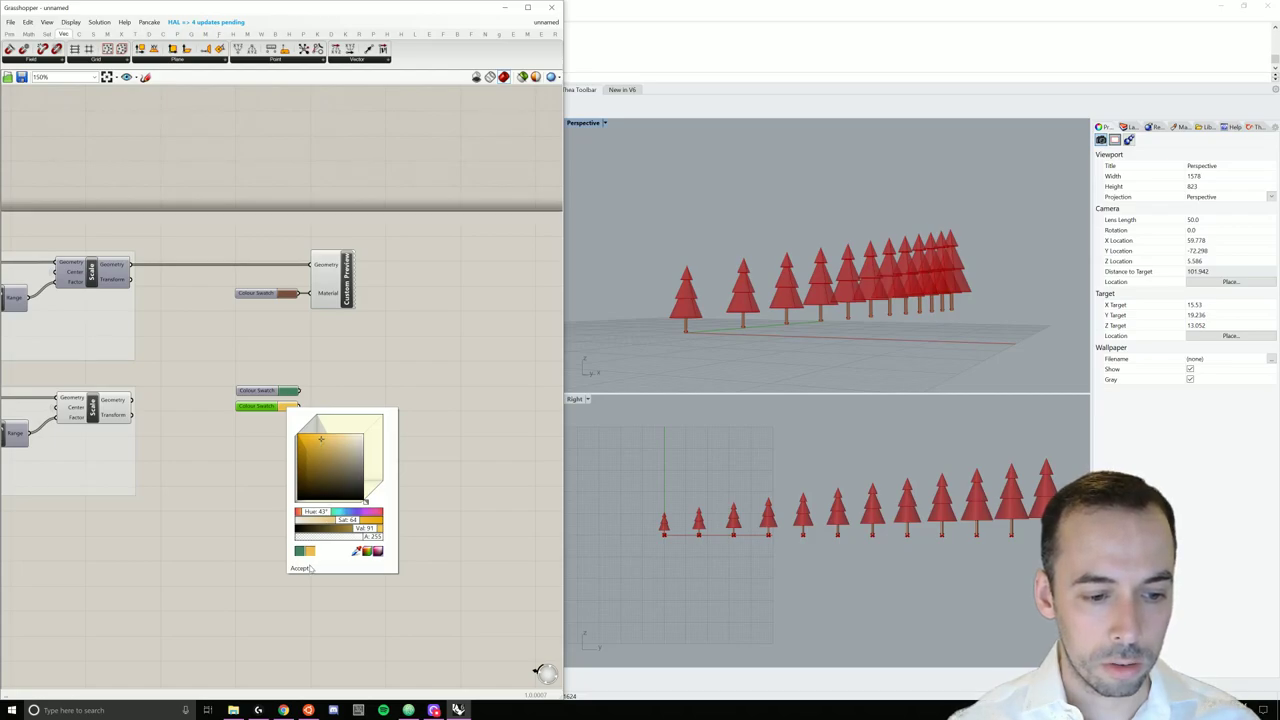
pyautogui.moveTo(314, 516); pyautogui.dragTo(313, 514)
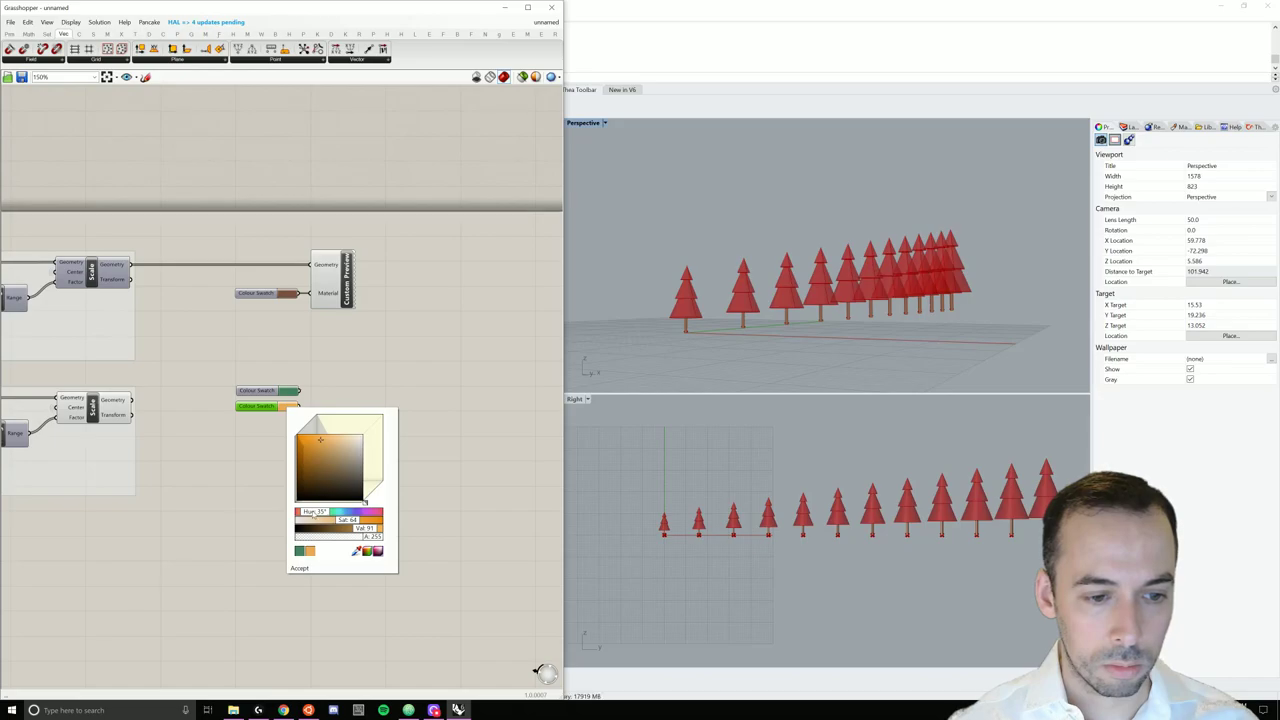
pyautogui.moveTo(317, 440); pyautogui.dragTo(310, 441)
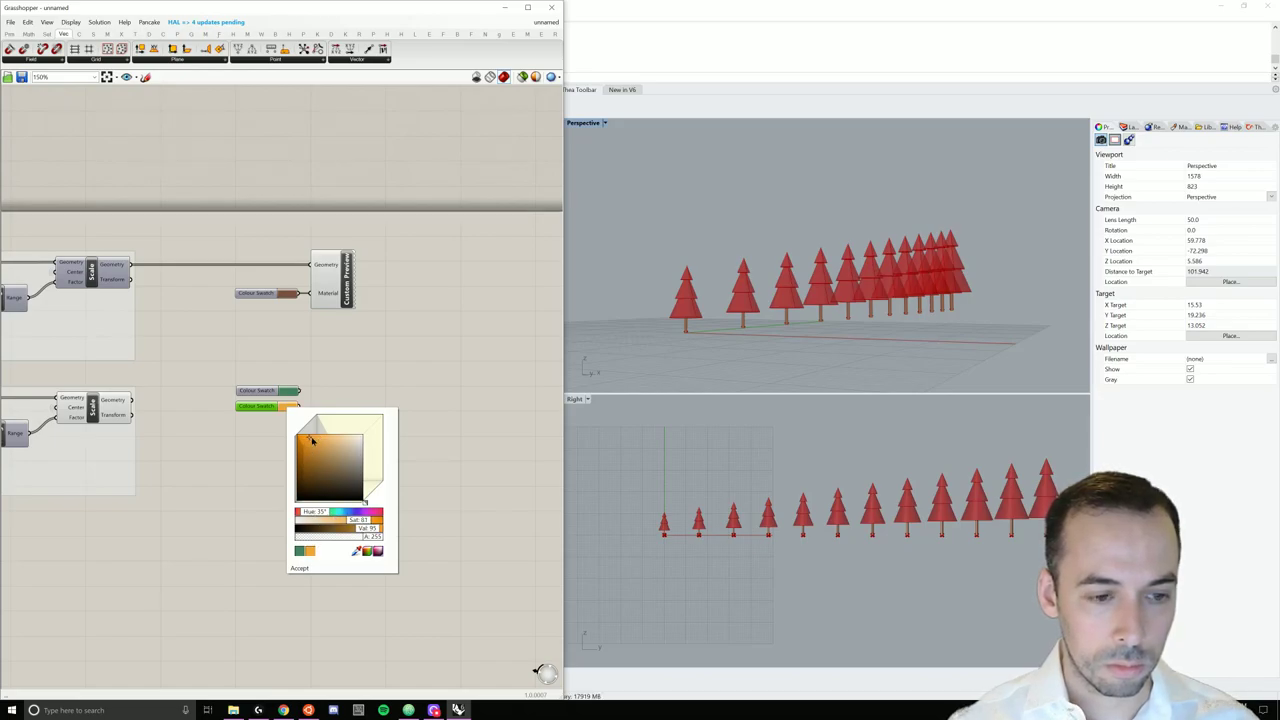
pyautogui.click(302, 568)
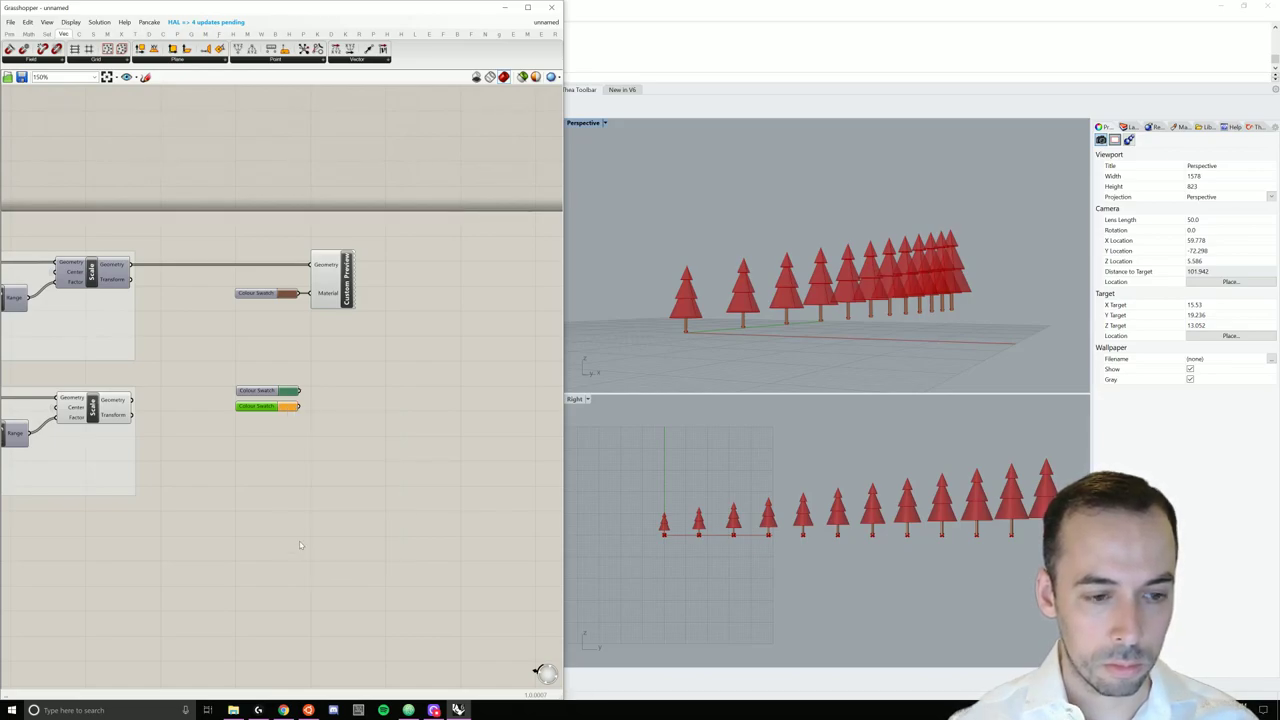
# Step: Duplicate the orange swatch directly below itself and set the copy to a brown with hue 23°, saturation 47 and value 53
pyautogui.click(287, 409)
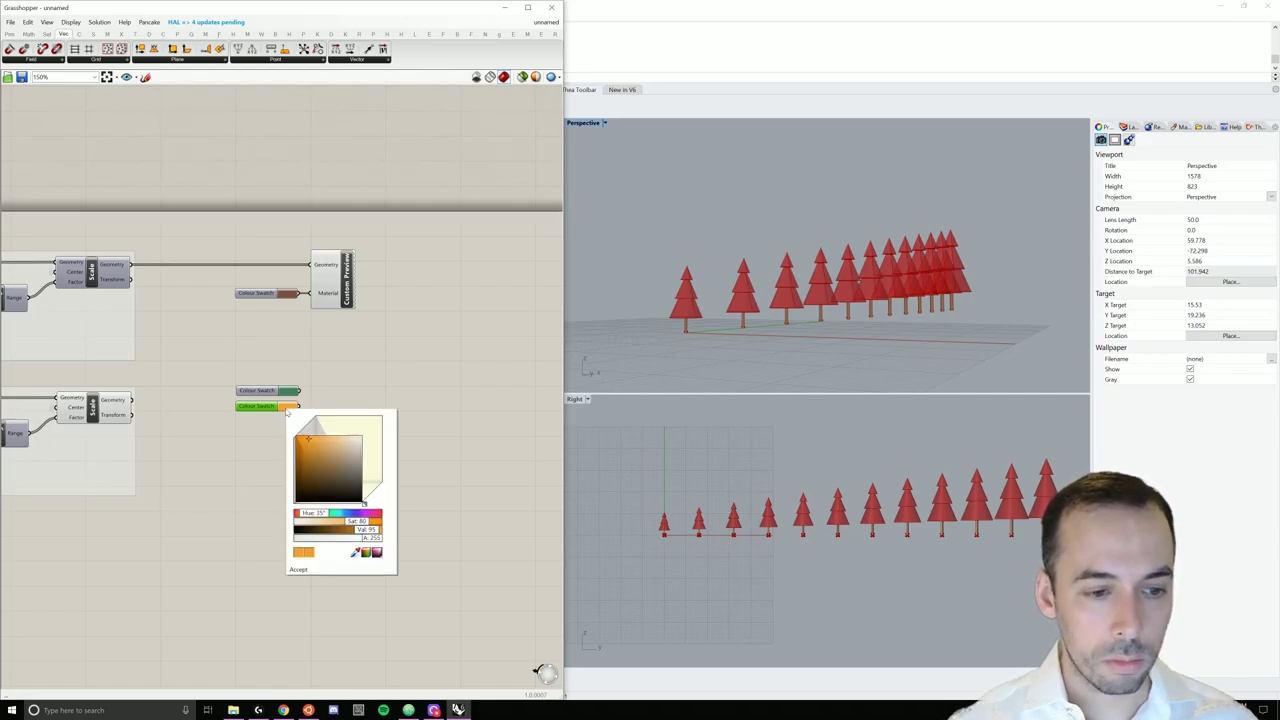
pyautogui.click(270, 428)
pyautogui.hotkey('ctrl', 'c')
pyautogui.hotkey('ctrl', 'v')
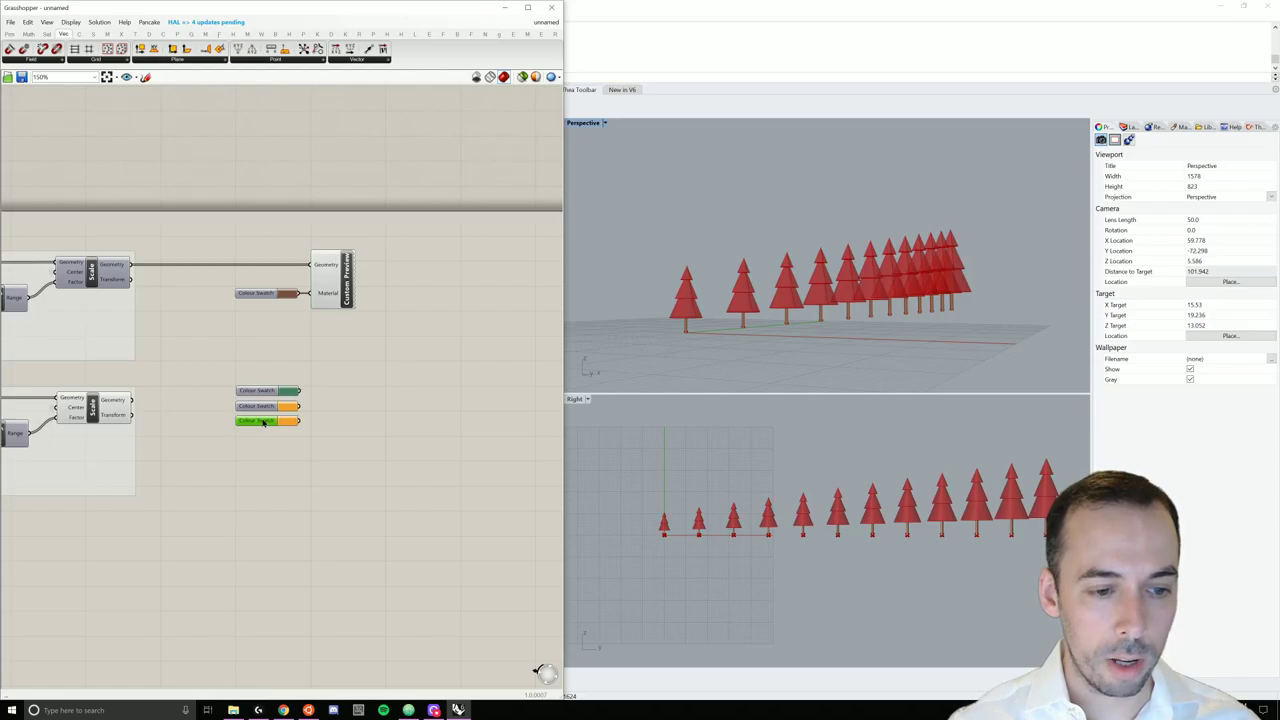
pyautogui.click(290, 422)
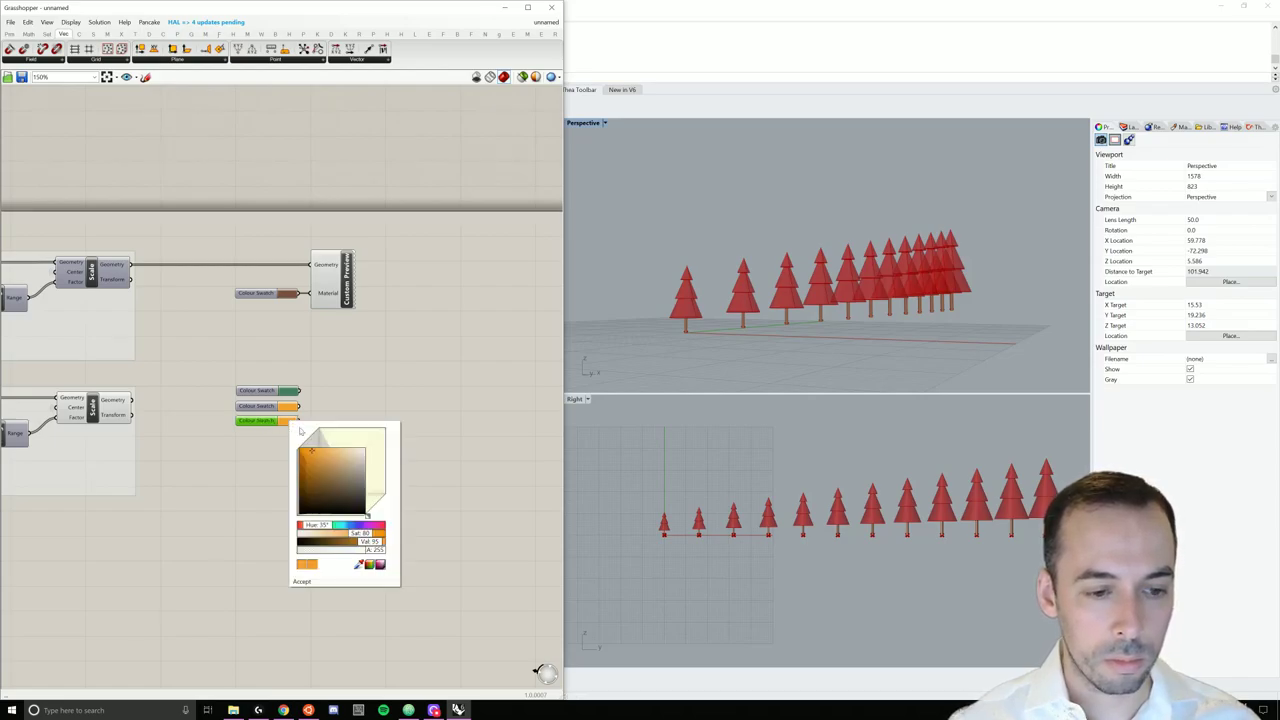
pyautogui.moveTo(320, 527); pyautogui.dragTo(317, 531)
pyautogui.click(333, 484)
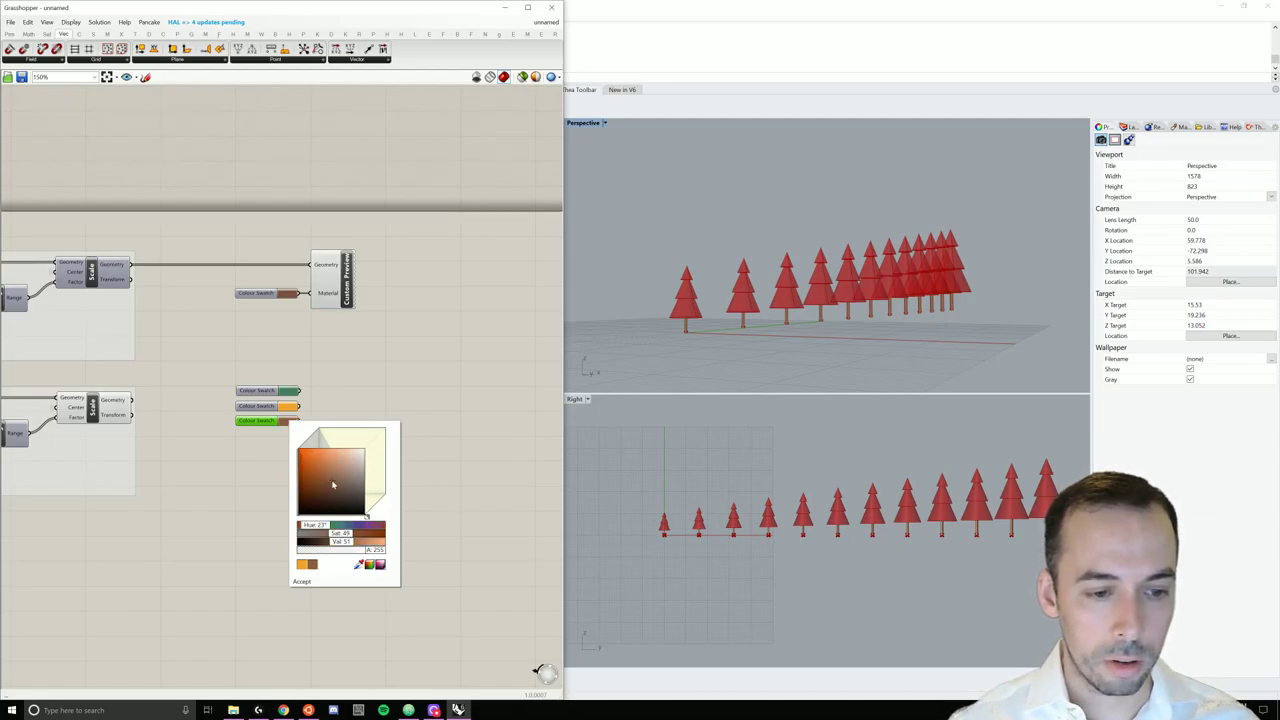
pyautogui.moveTo(338, 472); pyautogui.dragTo(334, 484)
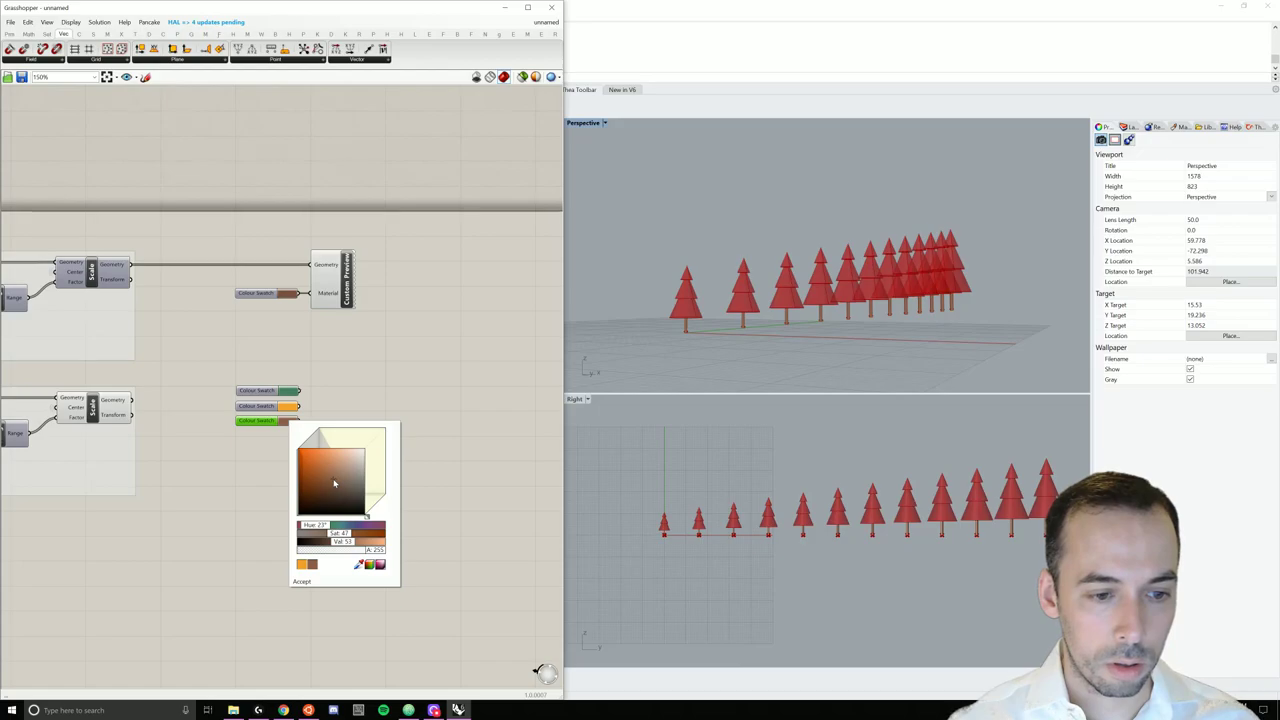
pyautogui.click(306, 583)
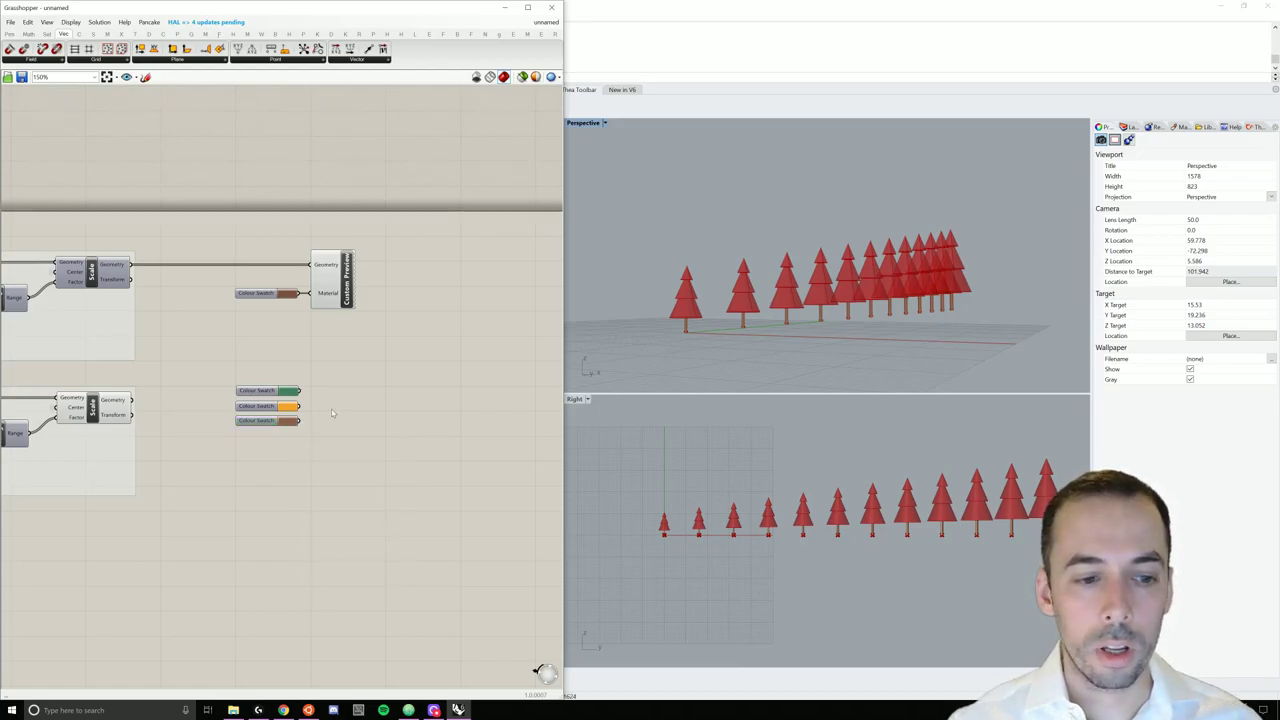
# Step: Add a Colour parameter beside the three canopy swatches and wire the green, orange and brown swatches into it
pyautogui.doubleClick(332, 410)
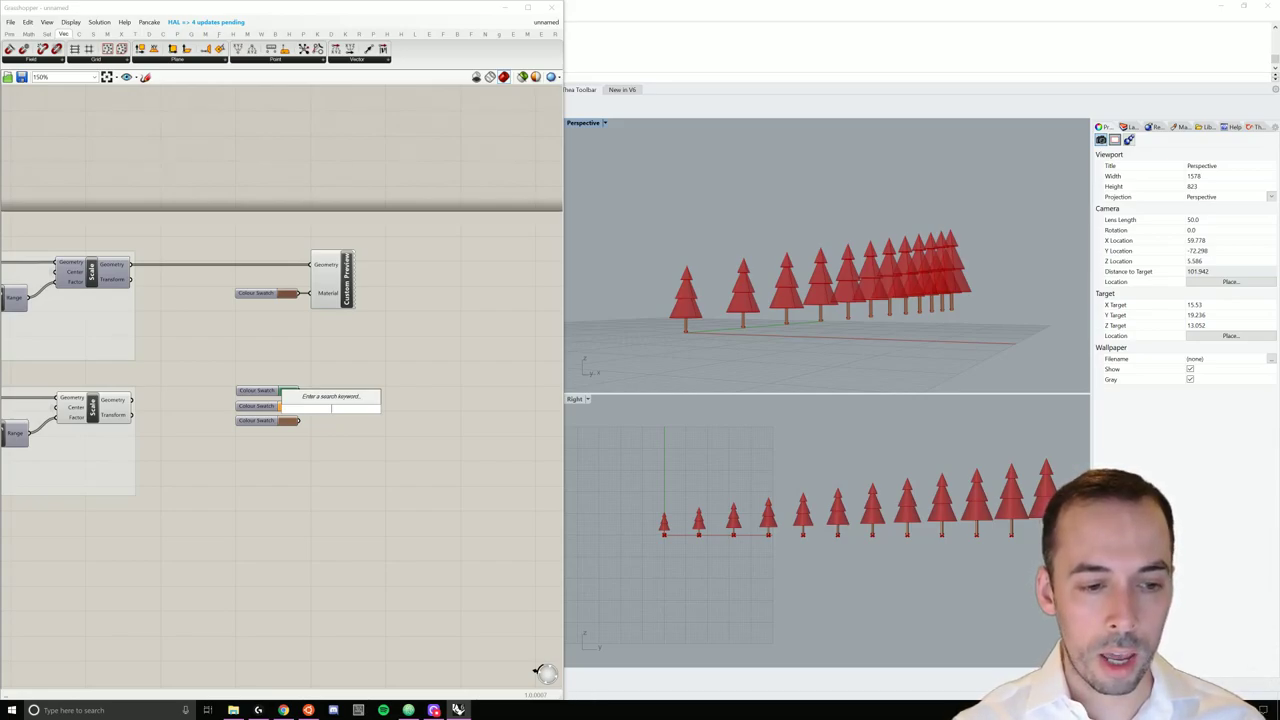
pyautogui.write('color')
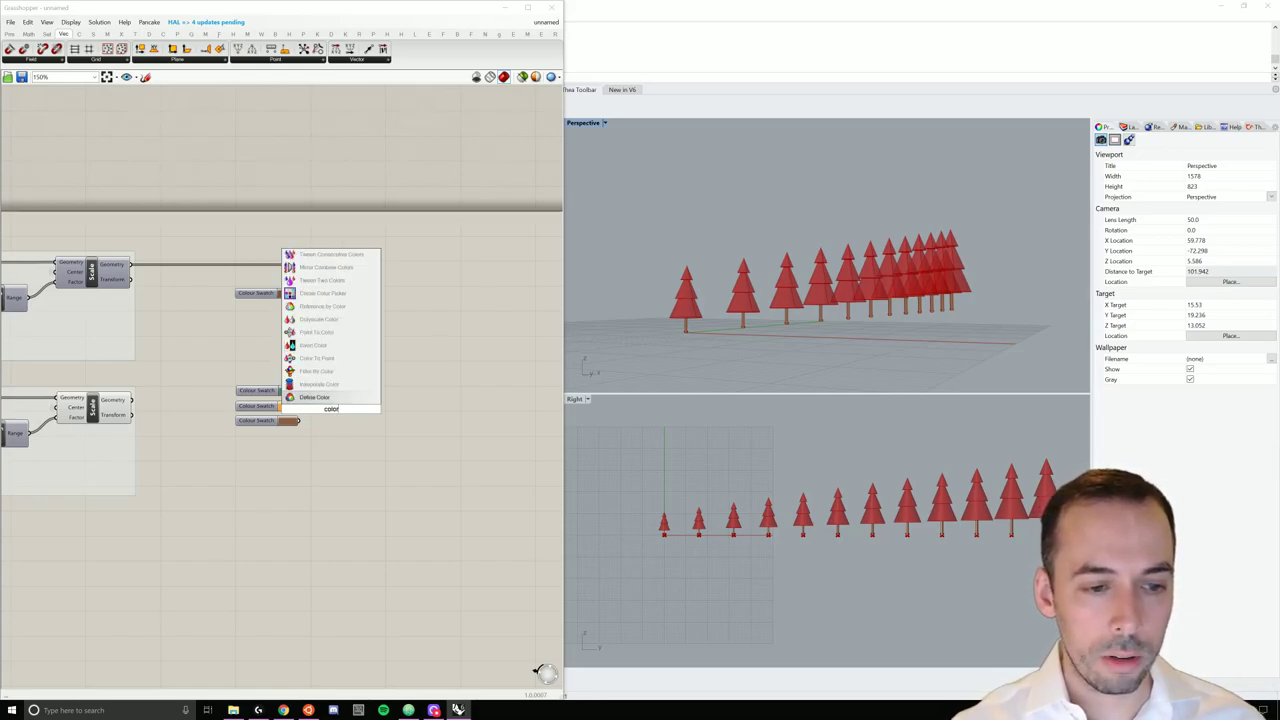
pyautogui.press('BackSpace')
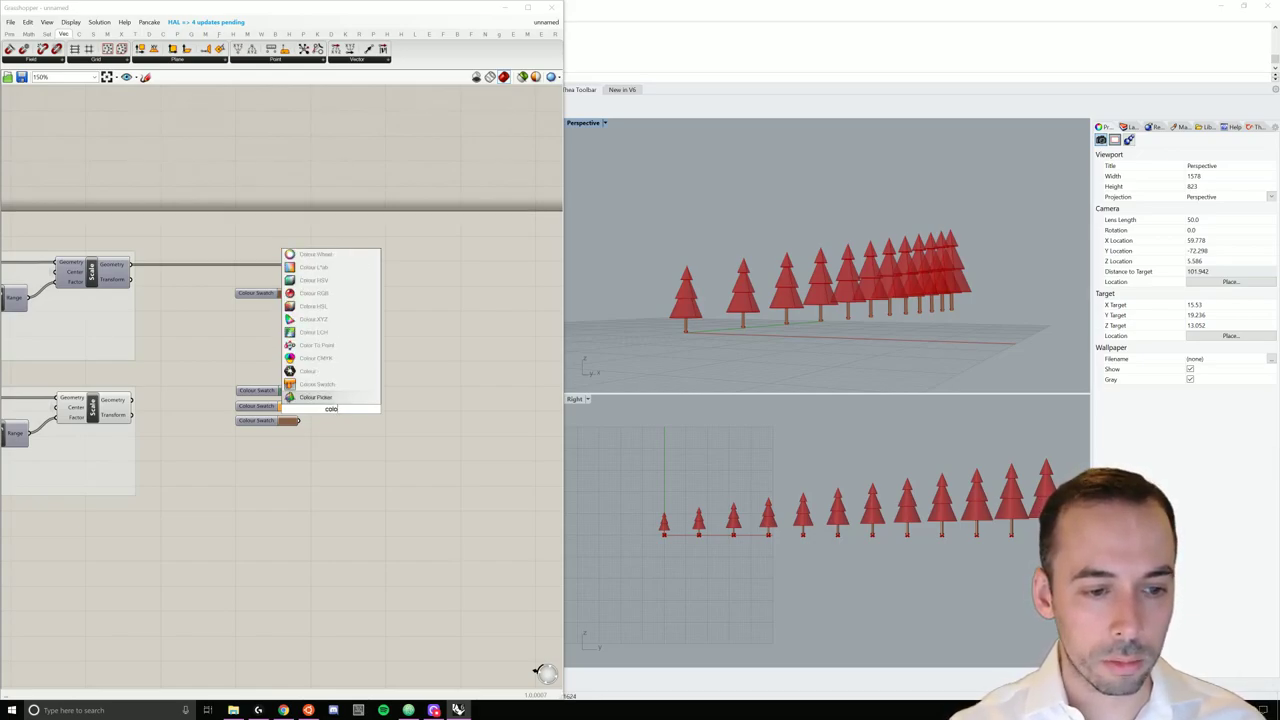
pyautogui.click(312, 373)
pyautogui.click(331, 410)
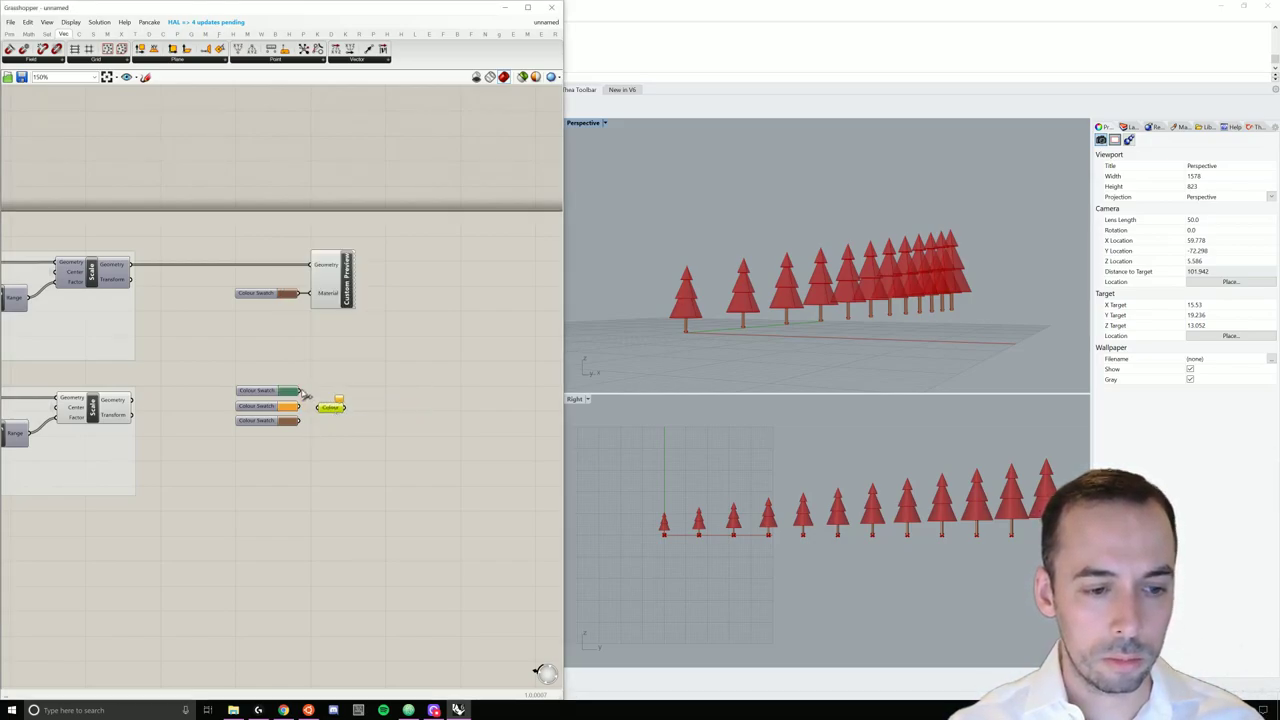
pyautogui.moveTo(318, 408); pyautogui.dragTo(305, 412)
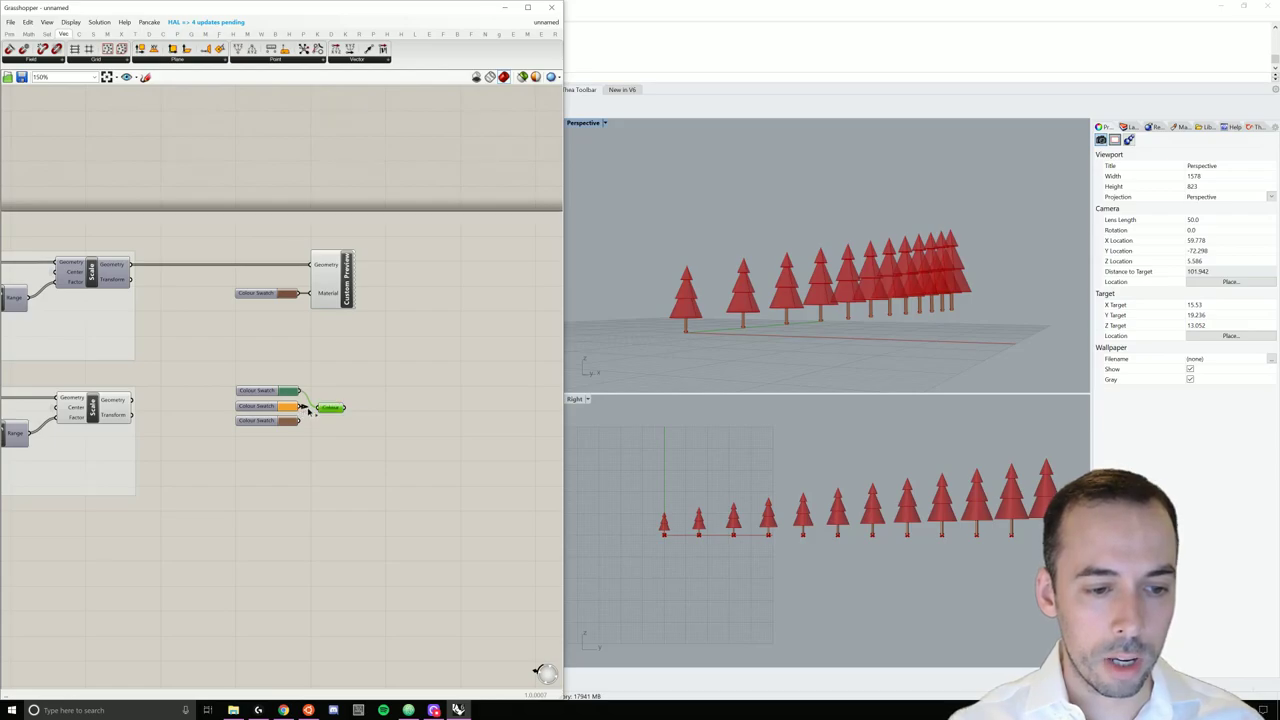
pyautogui.moveTo(300, 392); pyautogui.dragTo(318, 408)
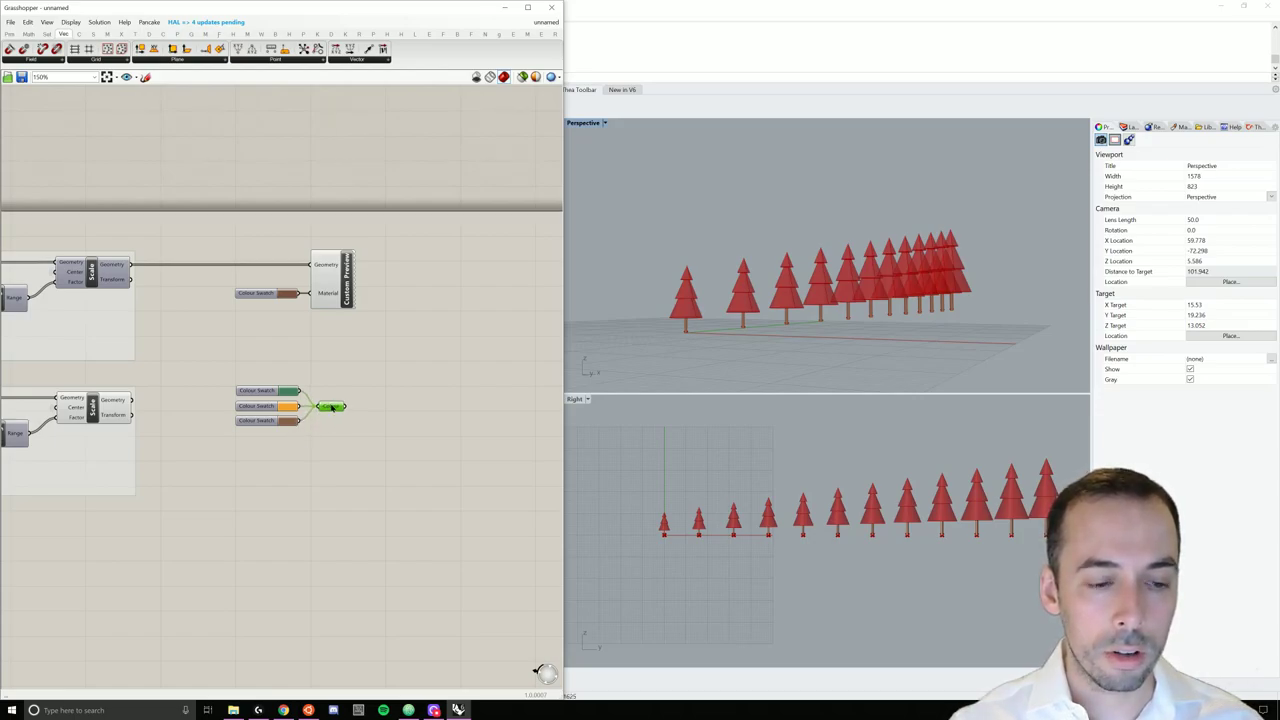
pyautogui.click(355, 430)
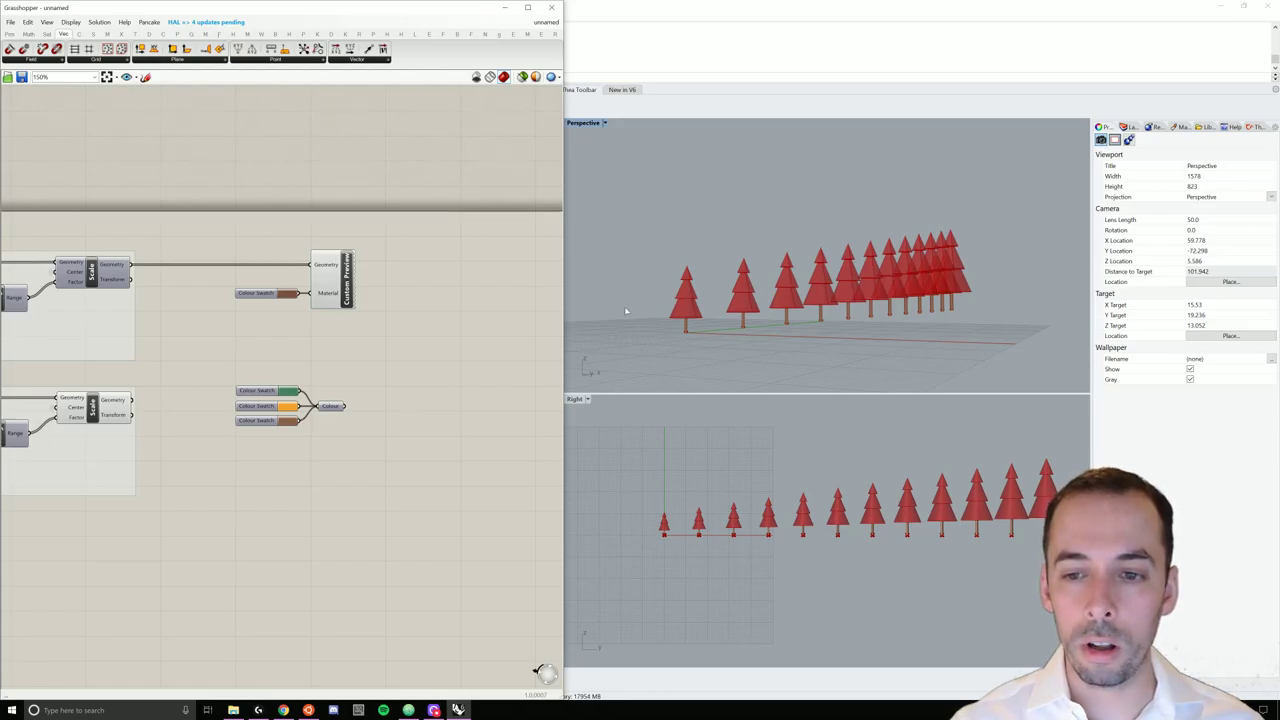
# Step: Add an Interpolate data component beyond the Colour parameter and feed the merged colours into its Data input
pyautogui.doubleClick(394, 400)
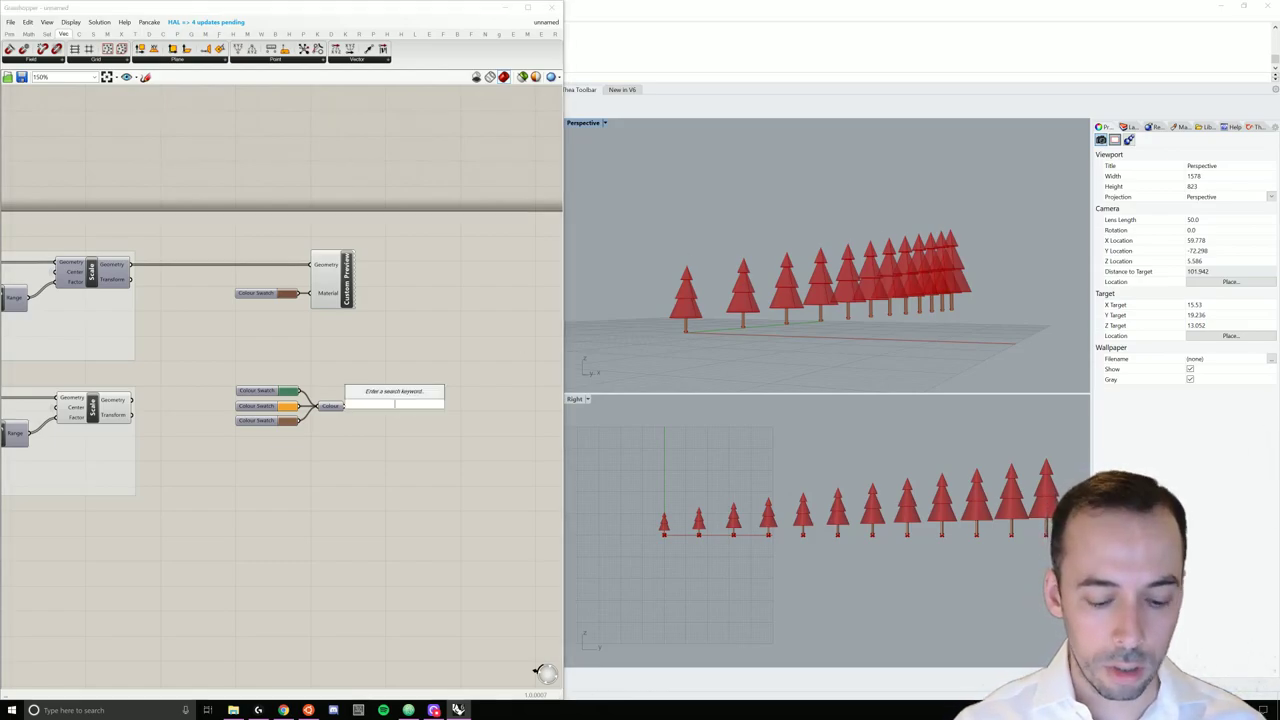
pyautogui.write('interpol')
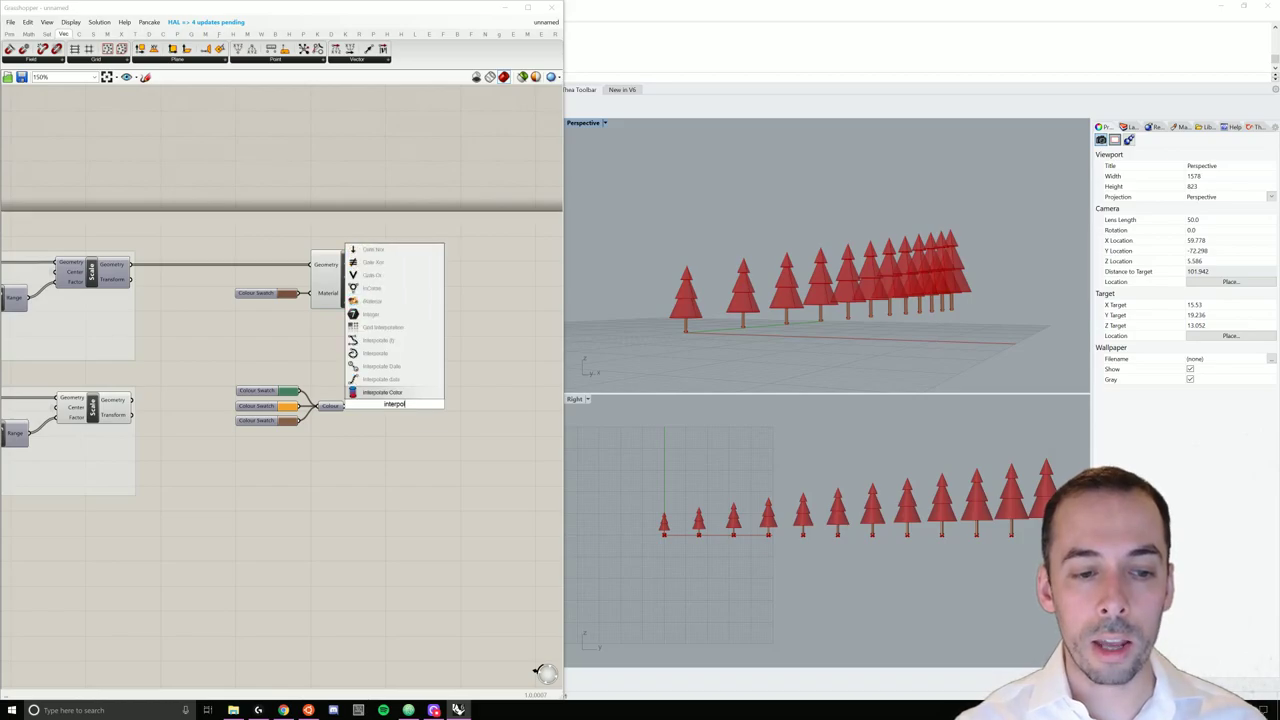
pyautogui.click(397, 383)
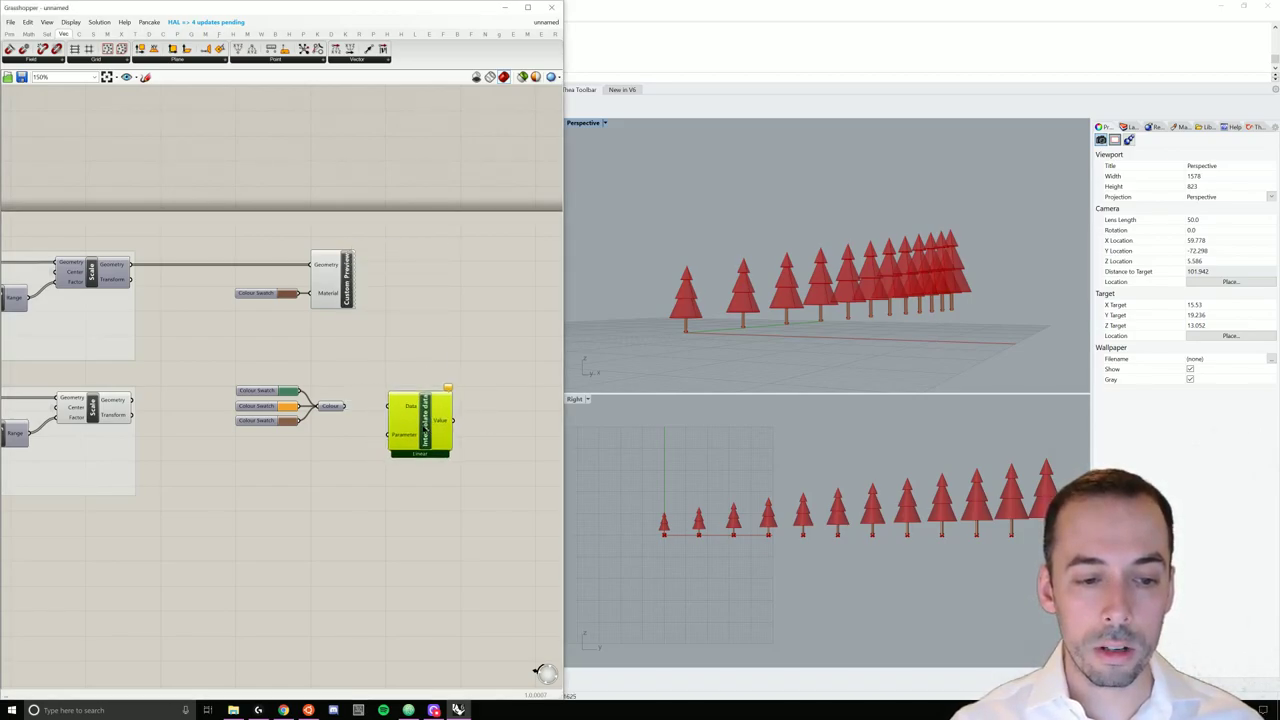
pyautogui.moveTo(347, 406); pyautogui.dragTo(434, 420)
pyautogui.click(361, 464)
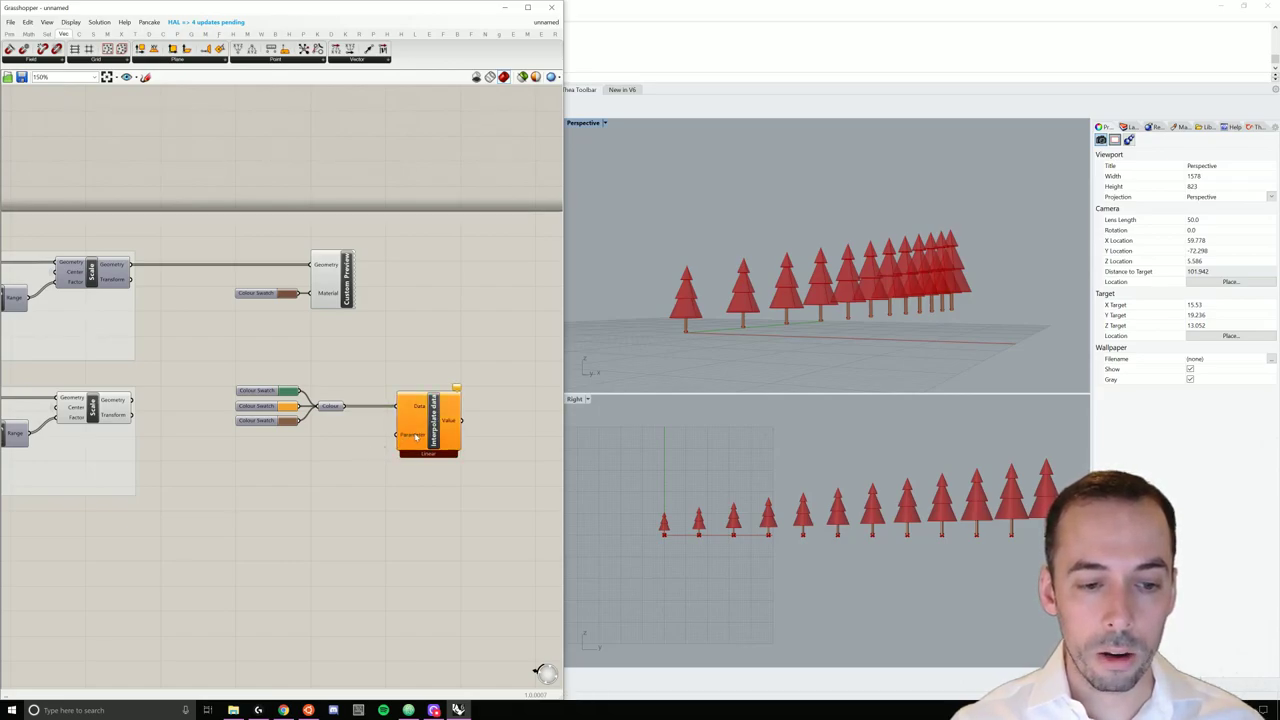
# Step: Add a Range component below the Colour parameter and connect its output to the Parameter input of Interpolate data
pyautogui.moveTo(360, 483); pyautogui.dragTo(364, 460, button='right')
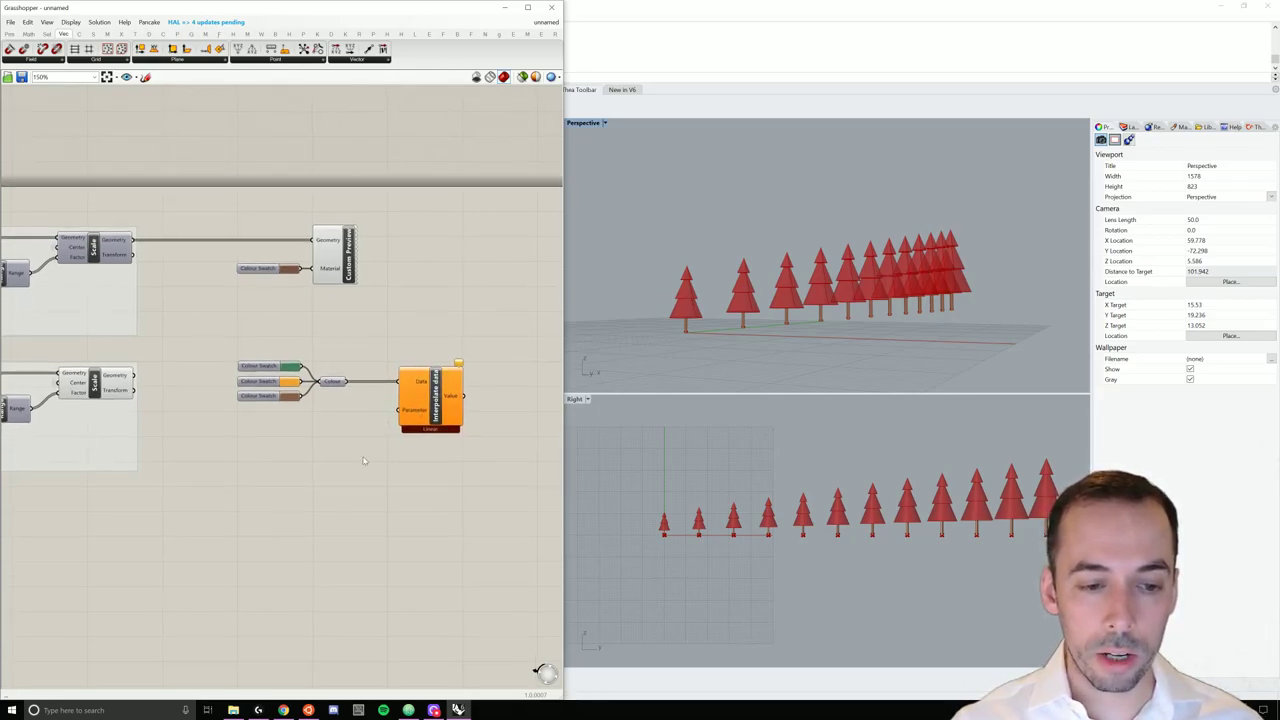
pyautogui.doubleClick(341, 438)
pyautogui.write('range')
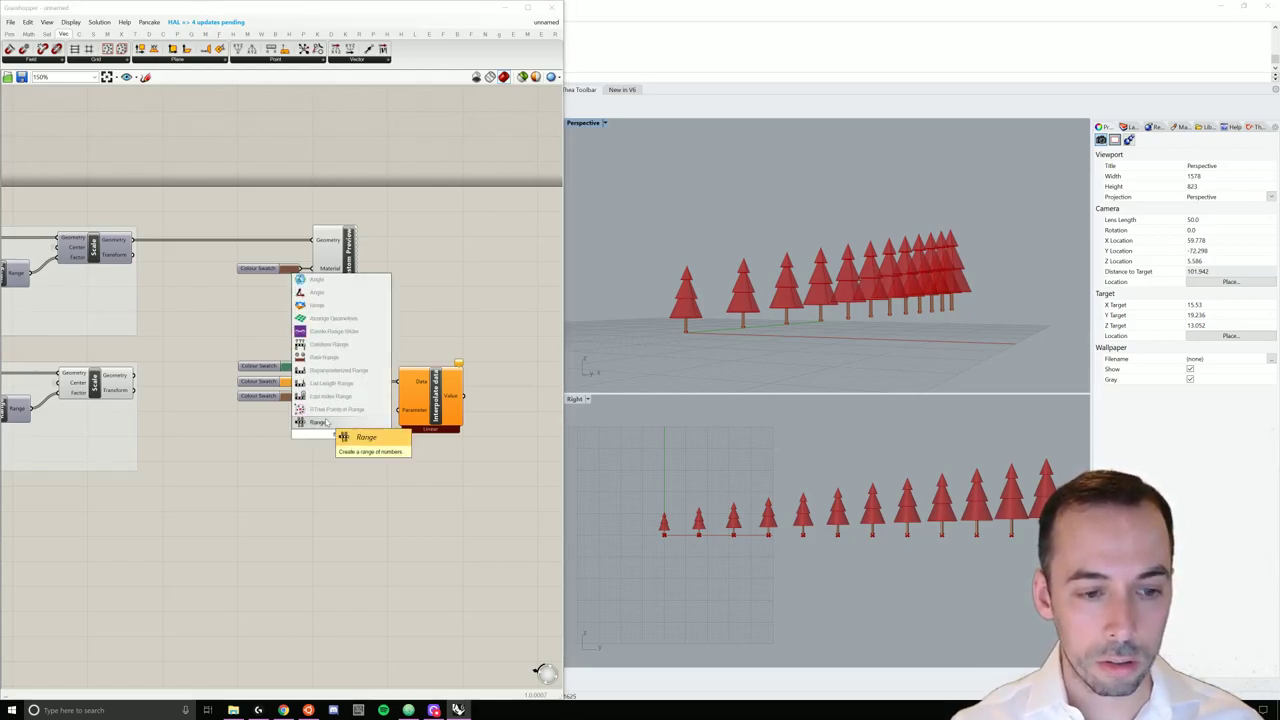
pyautogui.click(326, 423)
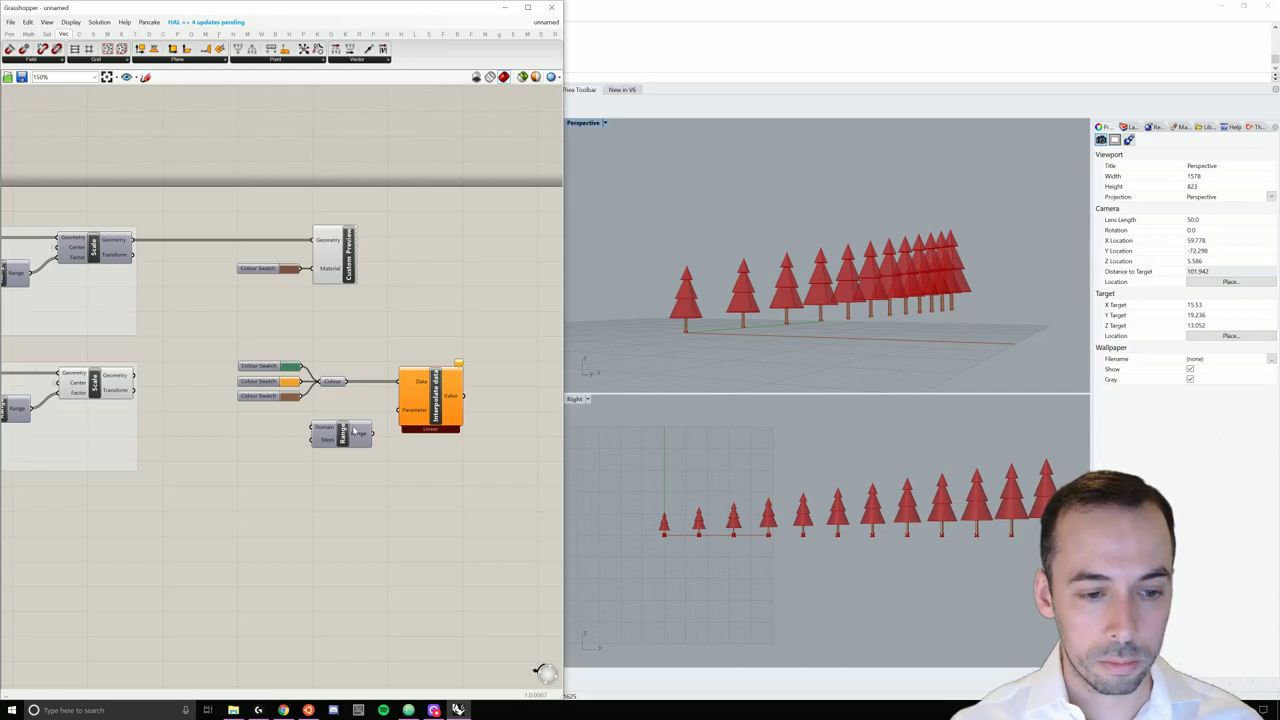
pyautogui.click(354, 430)
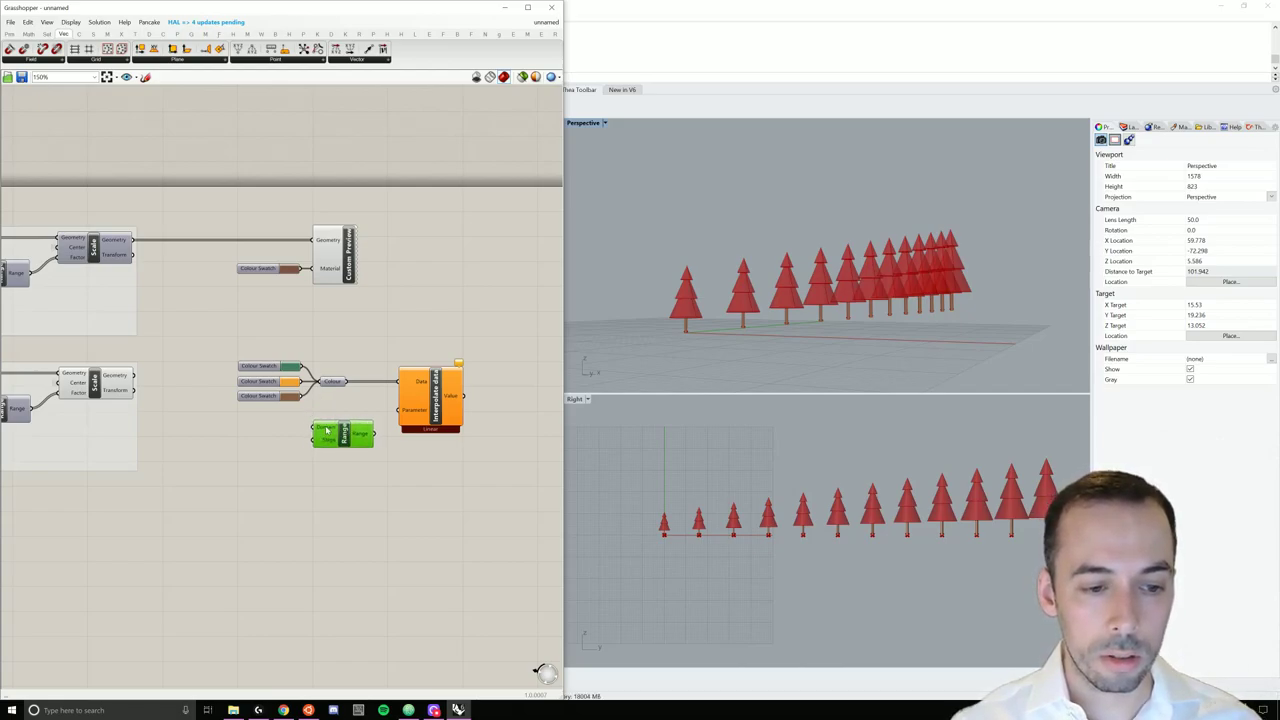
pyautogui.moveTo(329, 429)
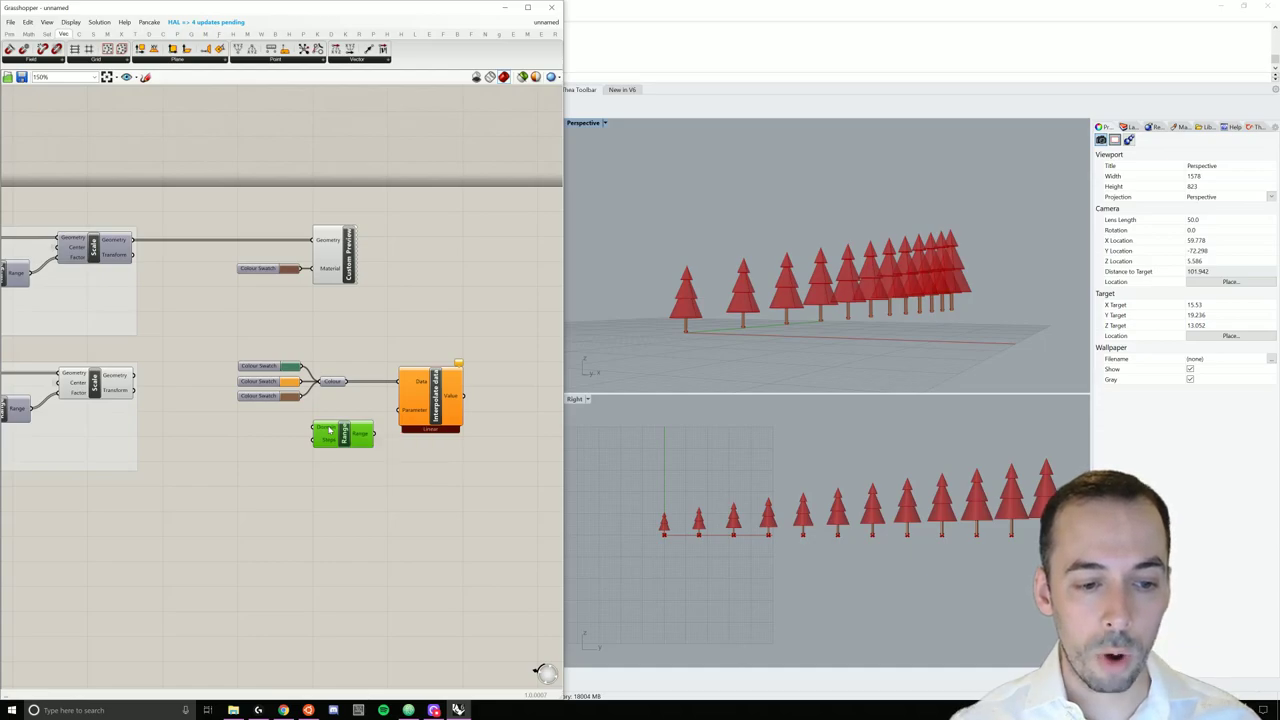
pyautogui.moveTo(376, 433); pyautogui.dragTo(397, 412)
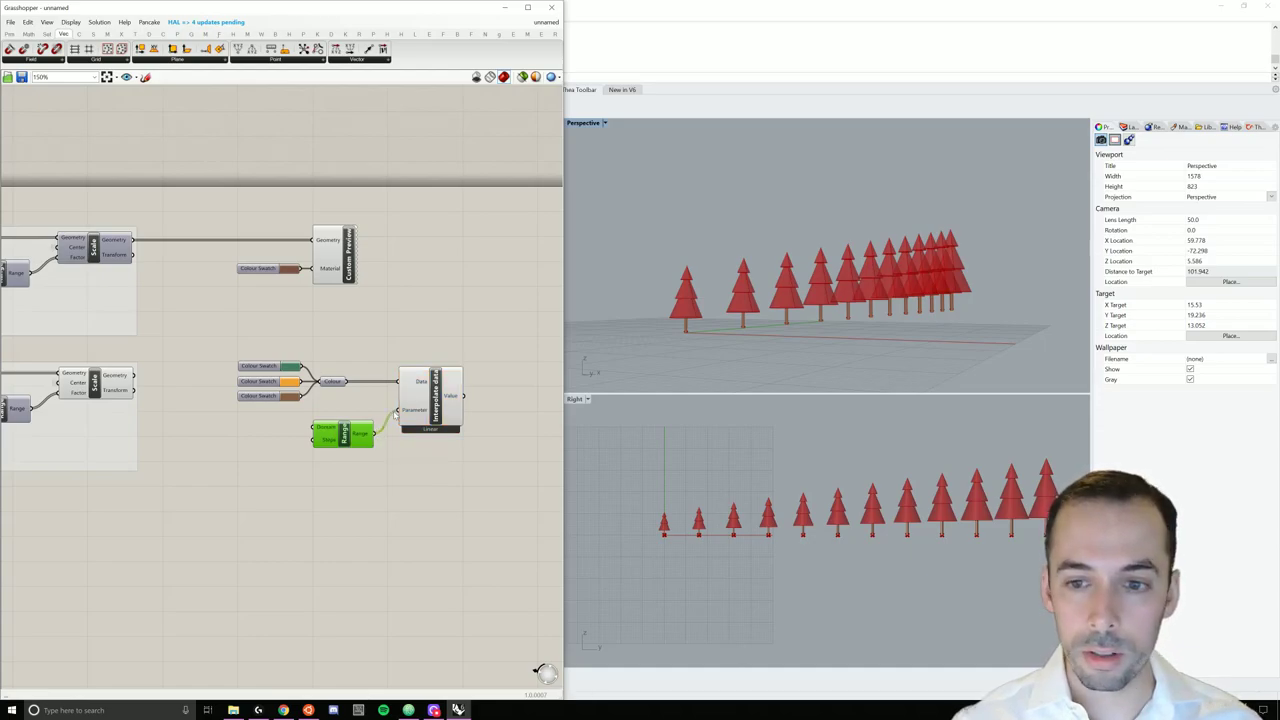
pyautogui.click(496, 404)
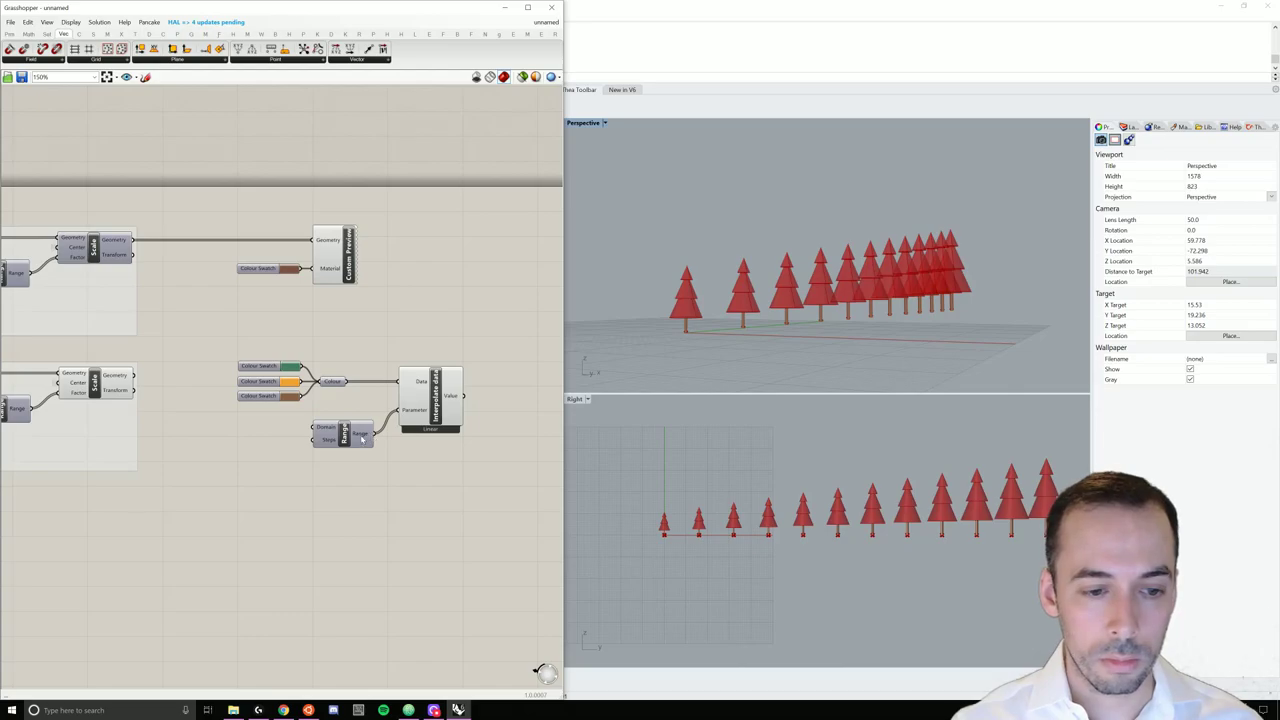
# Step: Feed the tree array's count slider into the new Range's Steps input and set that wire's display to Hidden
pyautogui.moveTo(362, 438)
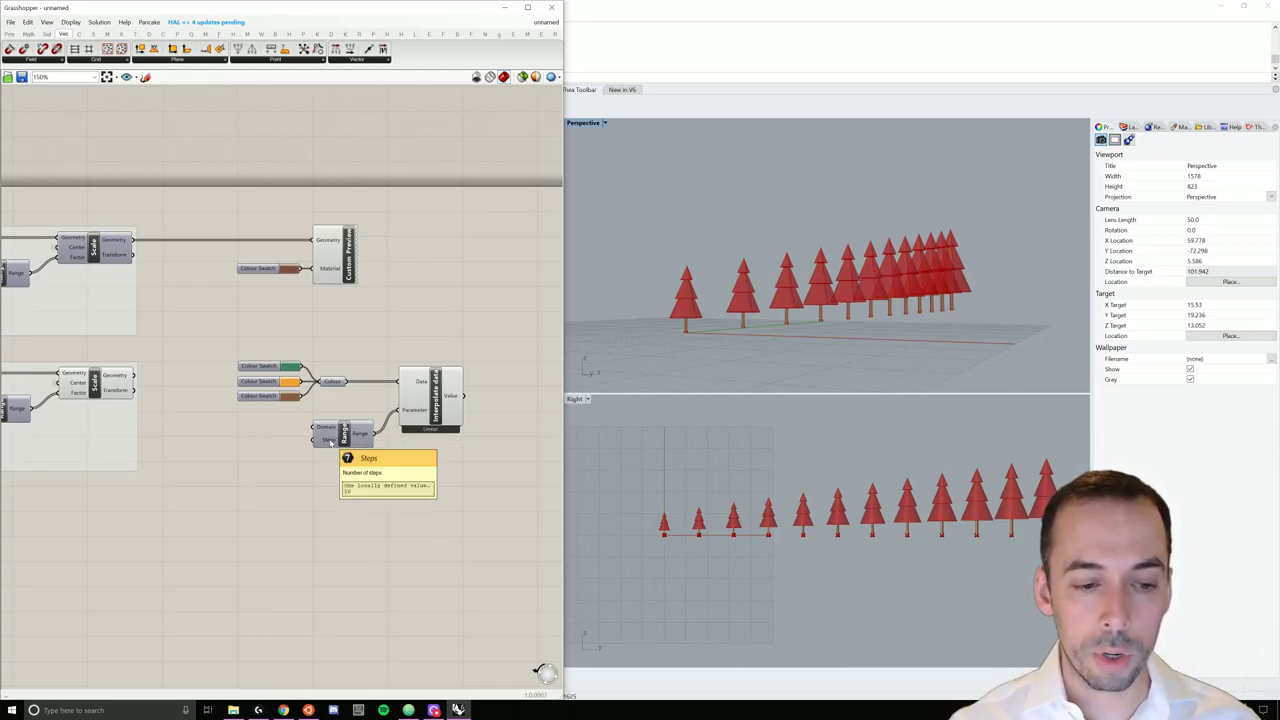
pyautogui.scroll(-5, 330, 443)
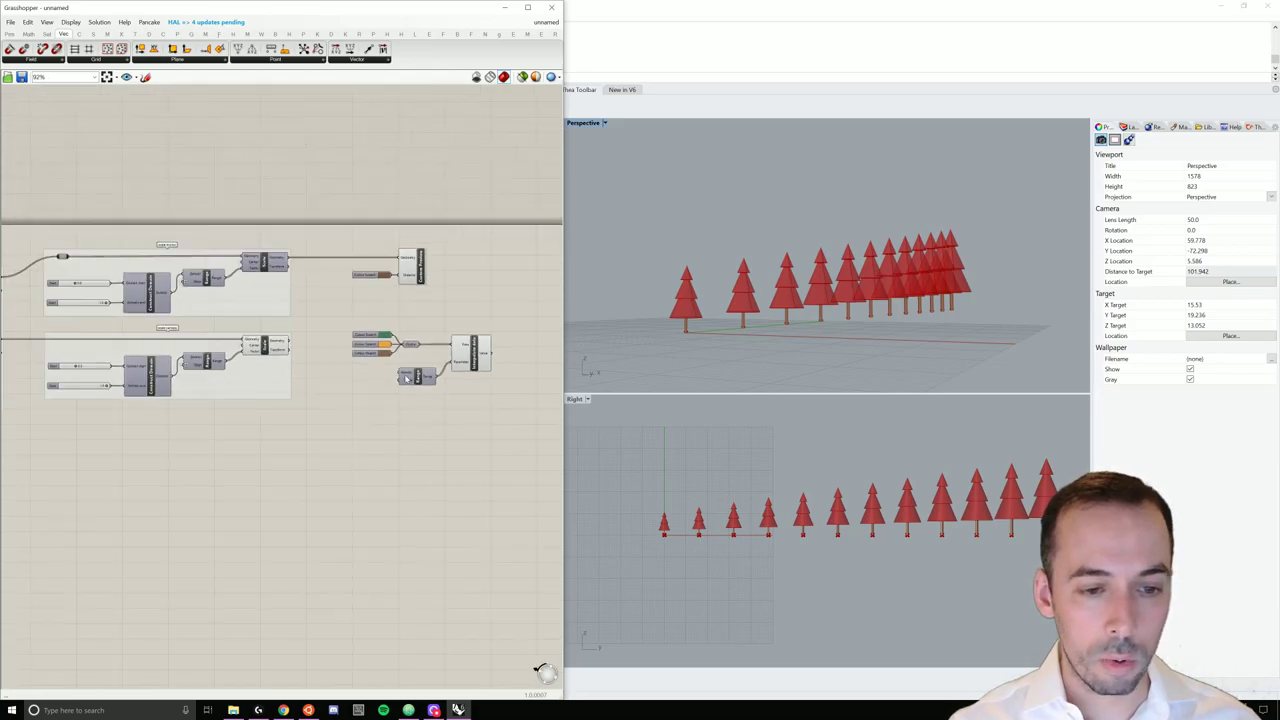
pyautogui.scroll(4, 402, 378)
pyautogui.scroll(-5, 275, 434)
pyautogui.moveTo(275, 434); pyautogui.dragTo(370, 406, button='right')
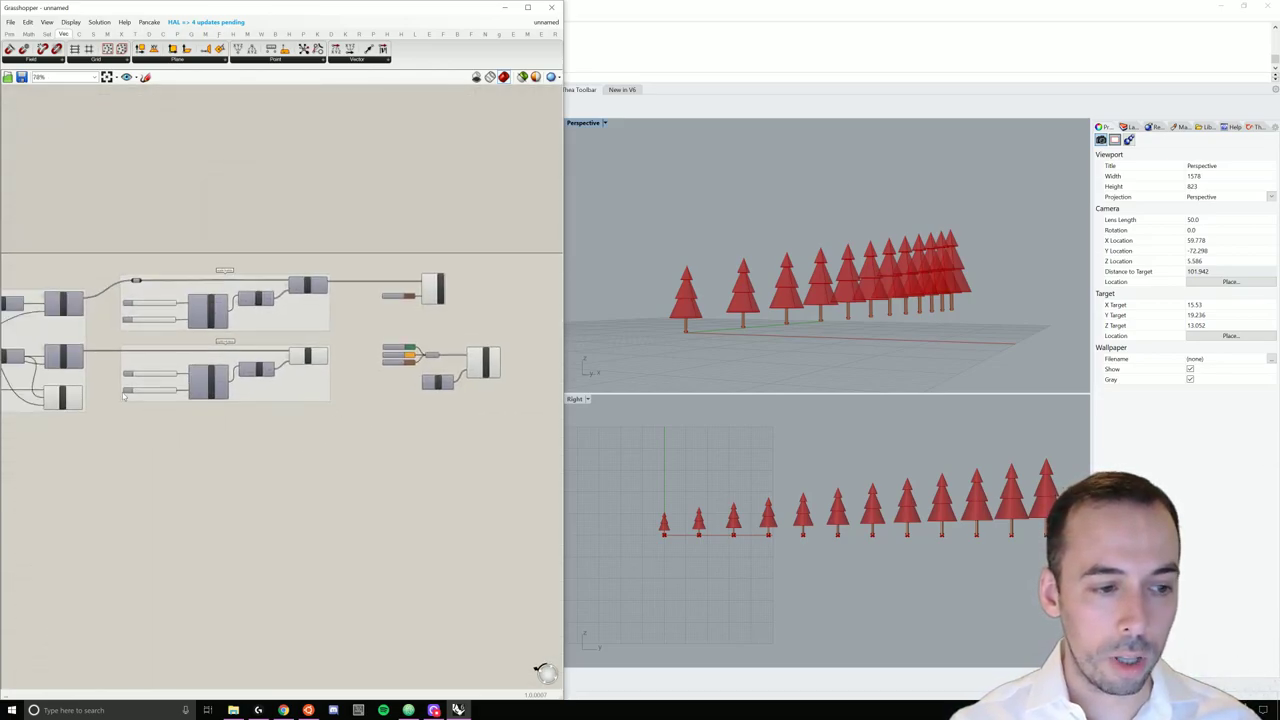
pyautogui.scroll(4, 126, 398)
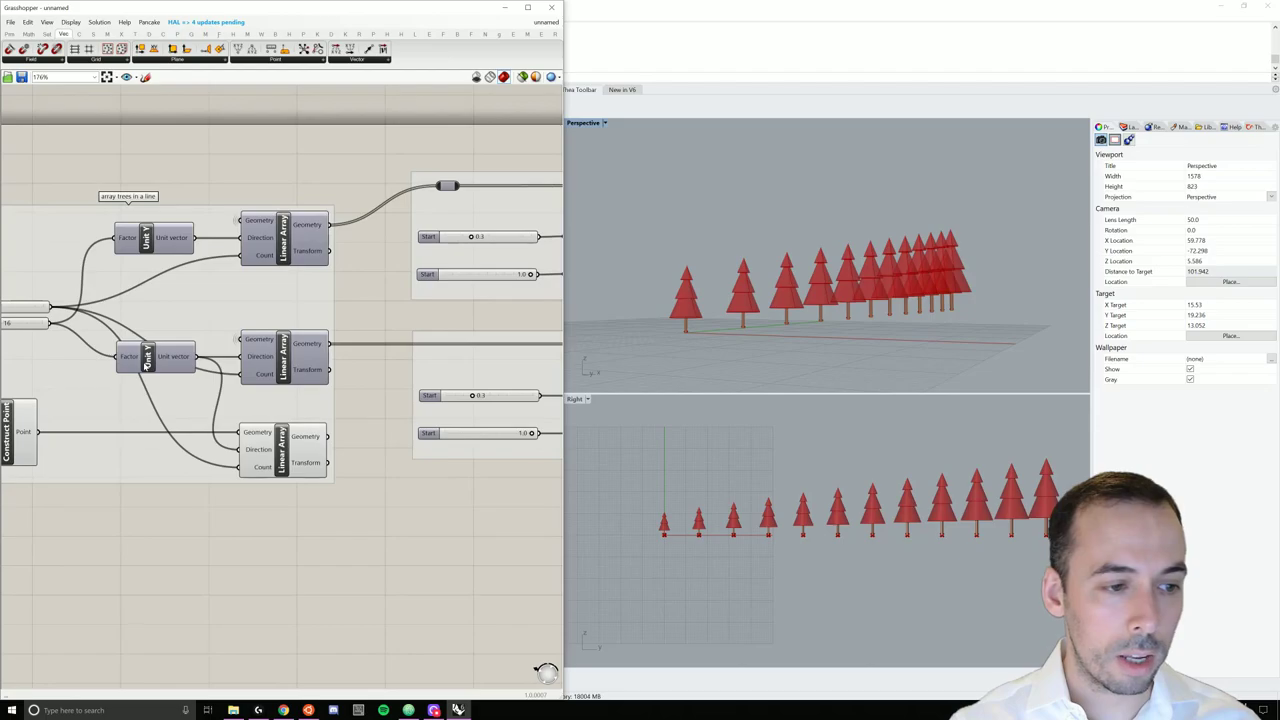
pyautogui.scroll(-2, 108, 324)
pyautogui.moveTo(110, 325); pyautogui.dragTo(381, 397)
pyautogui.rightClick(390, 398)
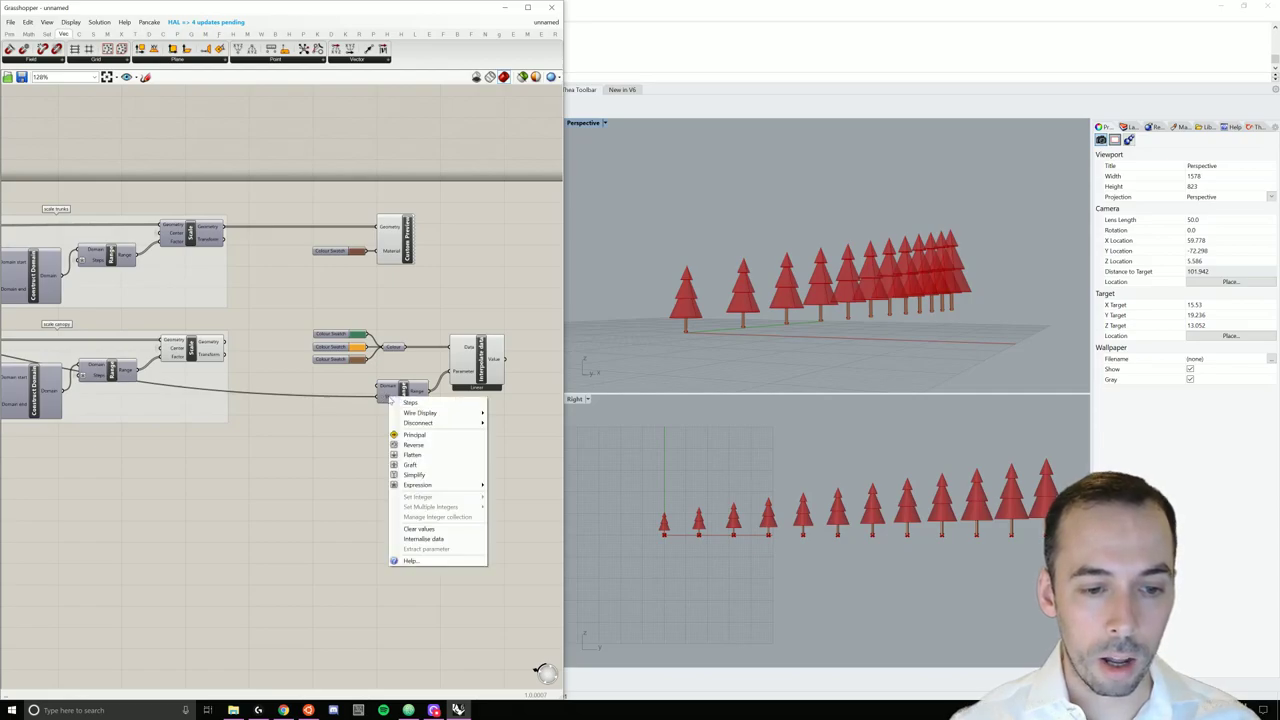
pyautogui.moveTo(440, 413)
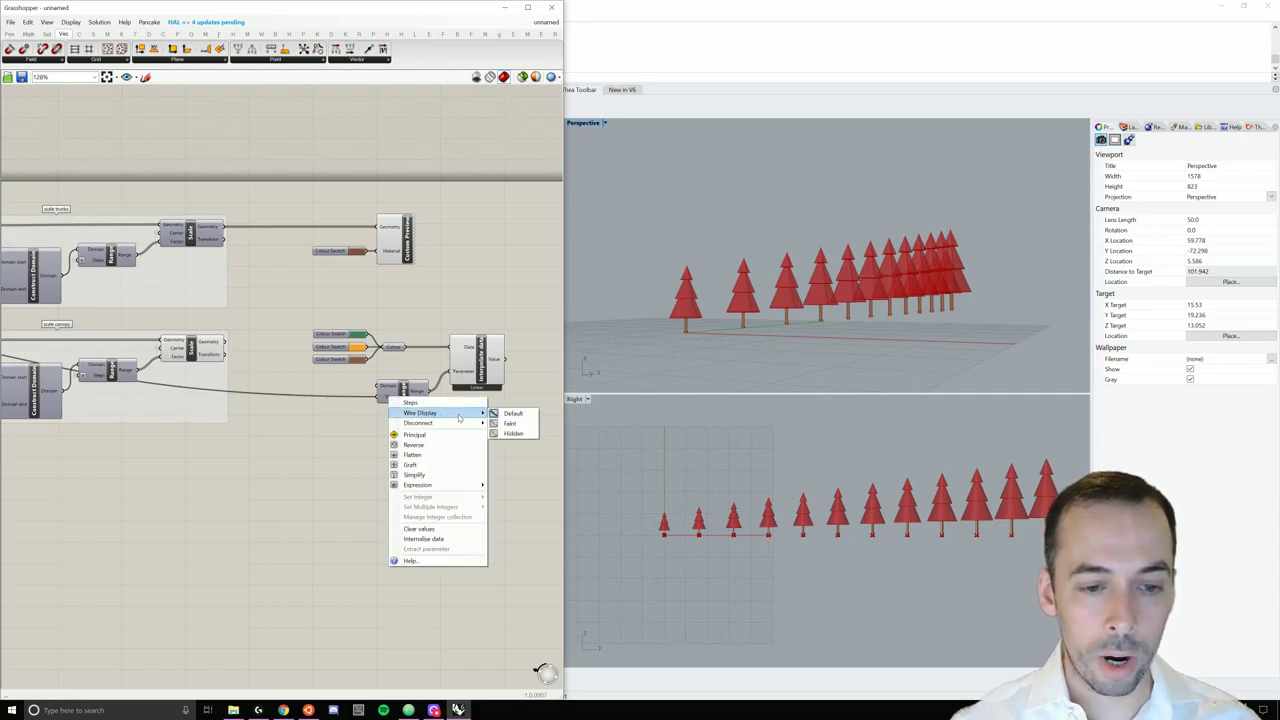
pyautogui.click(513, 433)
# Step: Add a second Custom Preview component beside the Interpolate data component for the canopies
pyautogui.moveTo(476, 423); pyautogui.dragTo(316, 398, button='right')
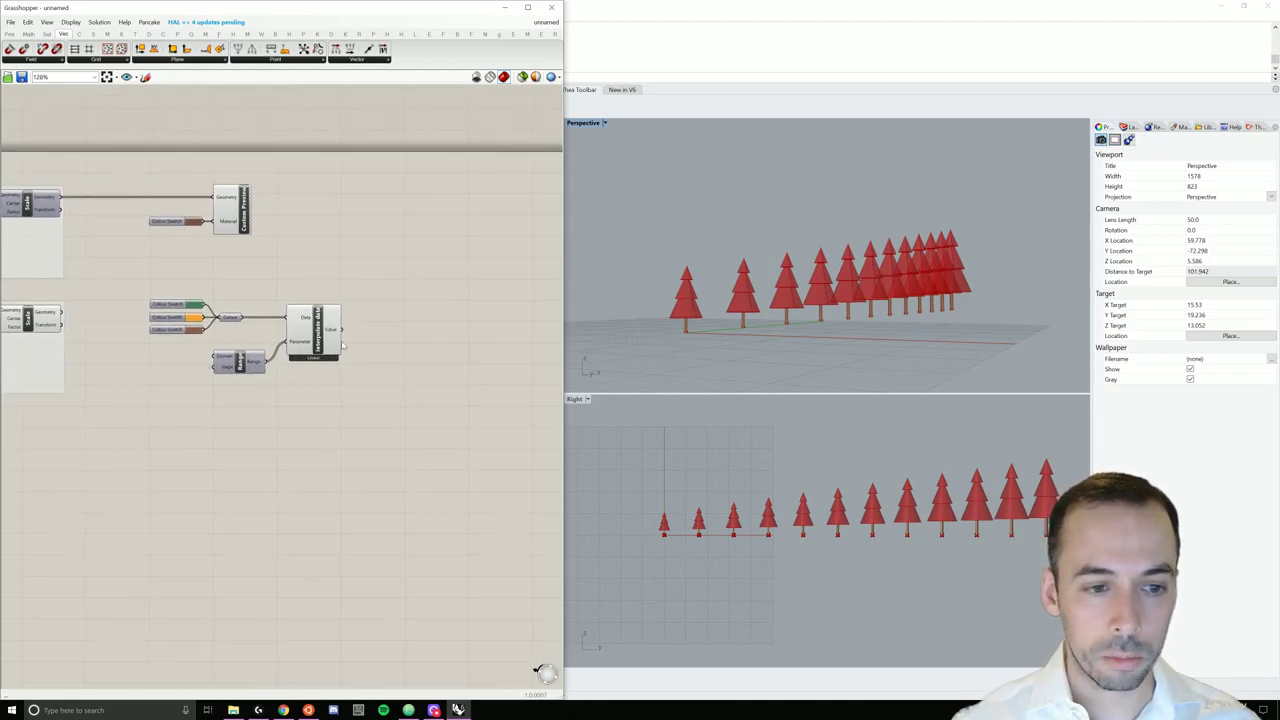
pyautogui.scroll(1, 343, 347)
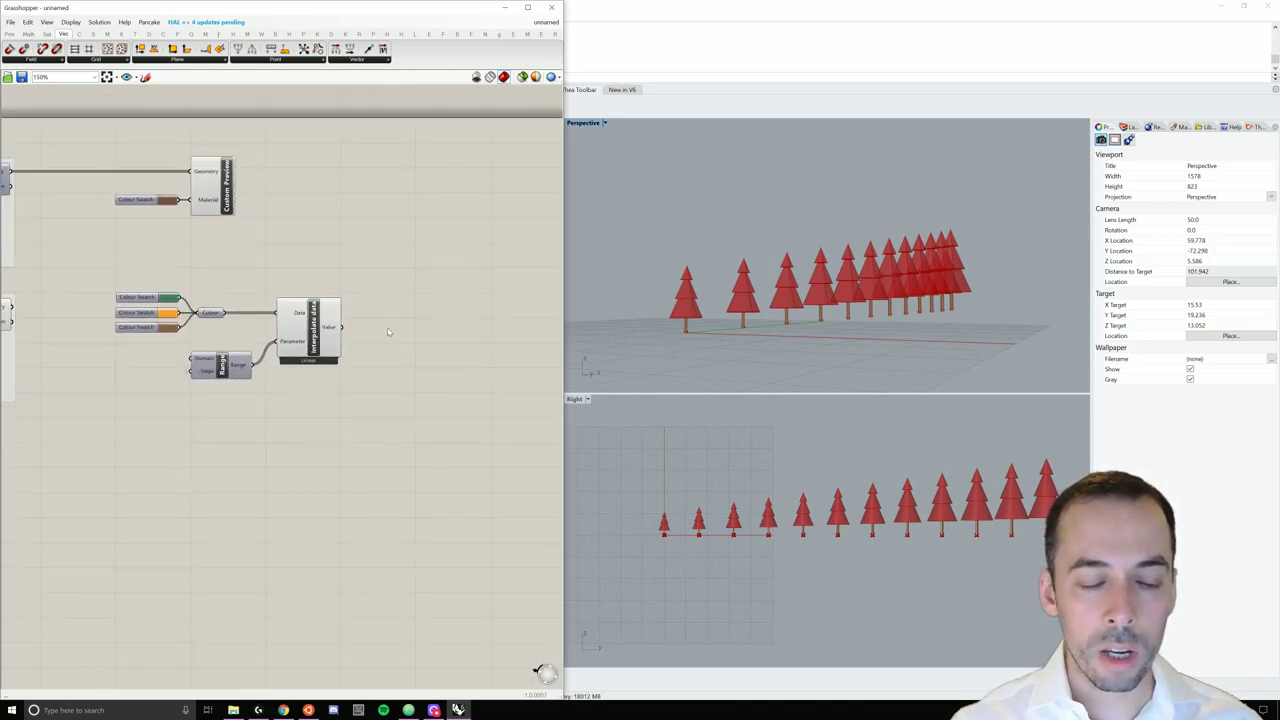
pyautogui.doubleClick(388, 332)
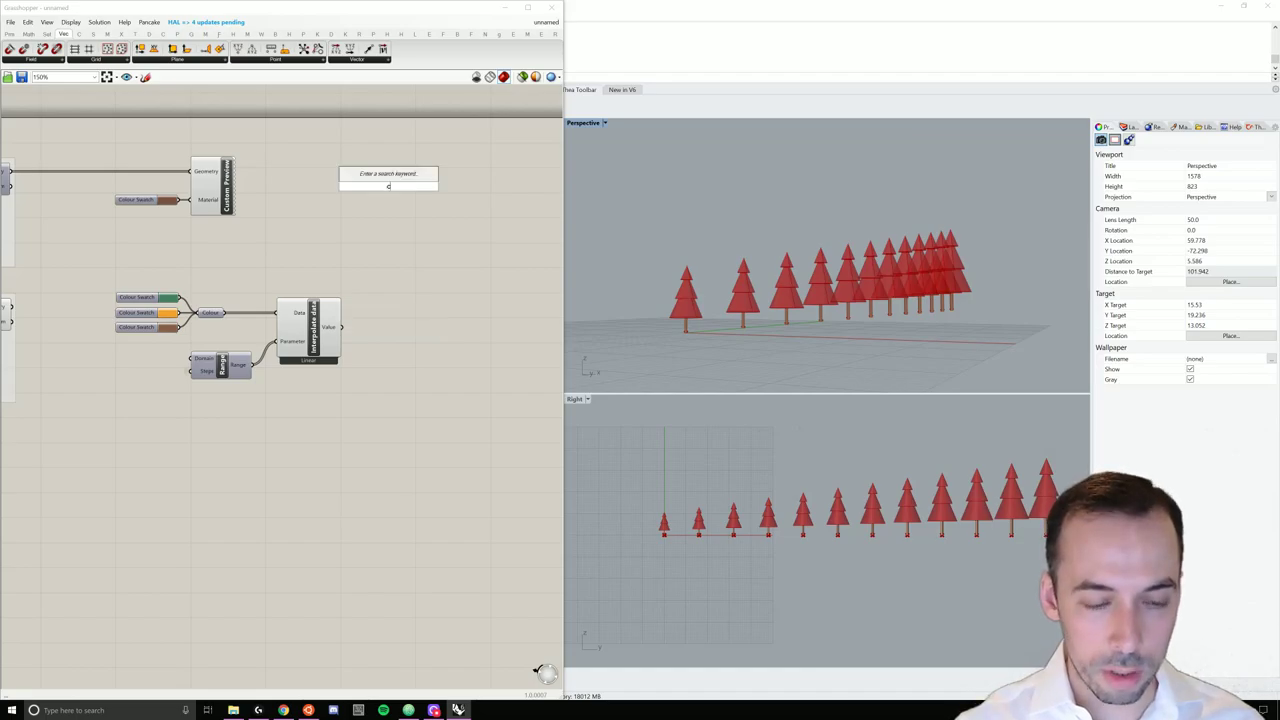
pyautogui.write('custom')
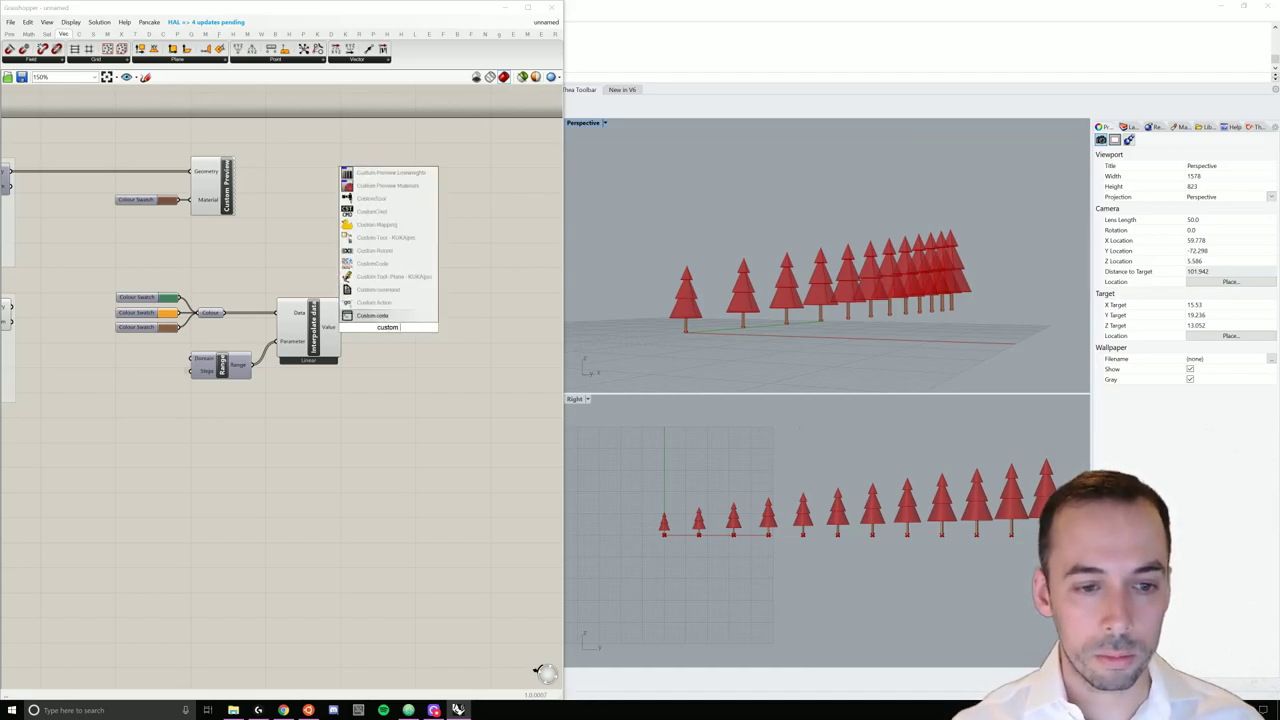
pyautogui.write(' p')
pyautogui.click(375, 278)
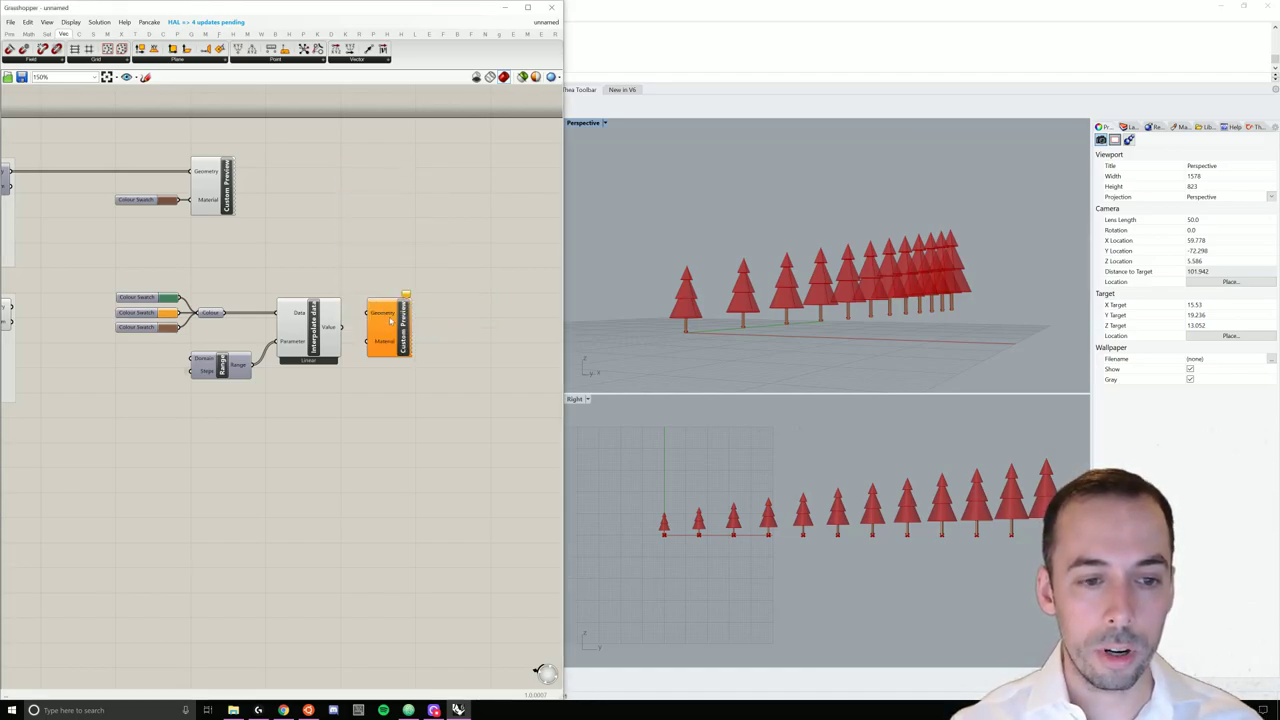
# Step: Wire the canopy Scale's Geometry and the Interpolate data Value into the second Custom Preview, and align the colouring components with the Scale output
pyautogui.moveTo(390, 316); pyautogui.dragTo(423, 303)
pyautogui.moveTo(258, 344); pyautogui.dragTo(363, 346, button='right')
pyautogui.moveTo(116, 312); pyautogui.dragTo(496, 289)
pyautogui.moveTo(537, 390); pyautogui.dragTo(226, 268)
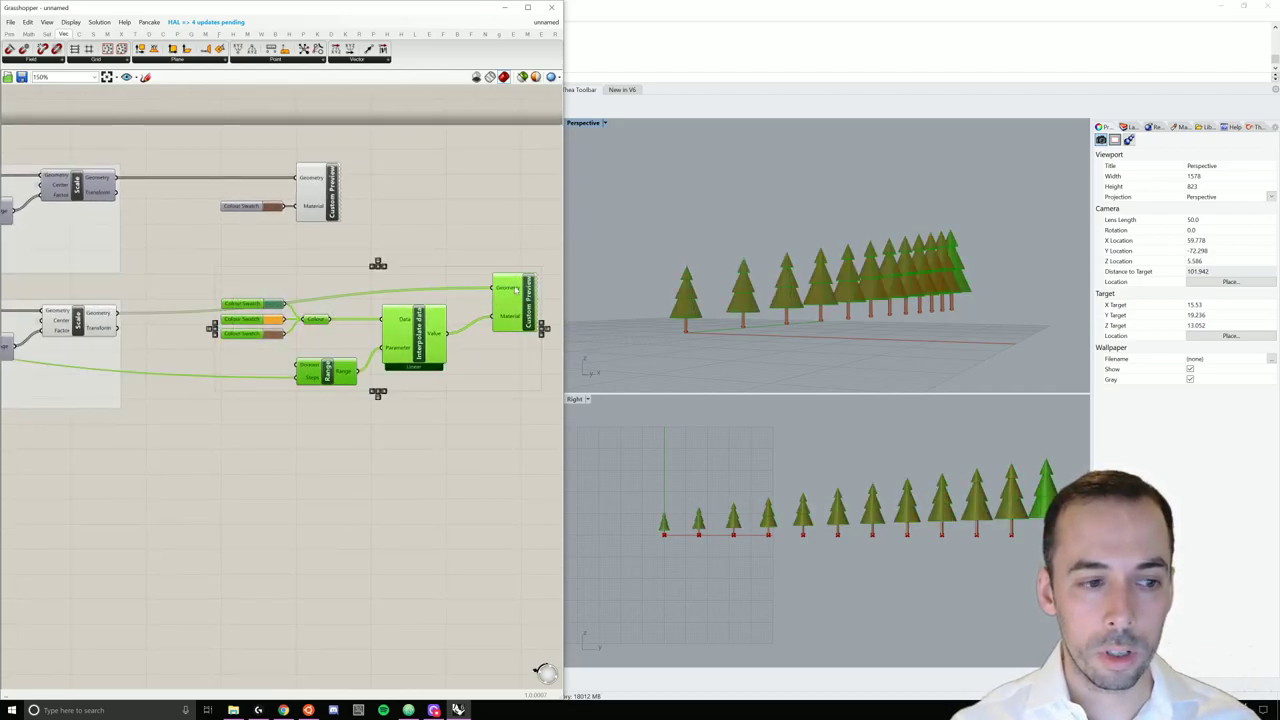
pyautogui.moveTo(515, 288); pyautogui.dragTo(515, 313)
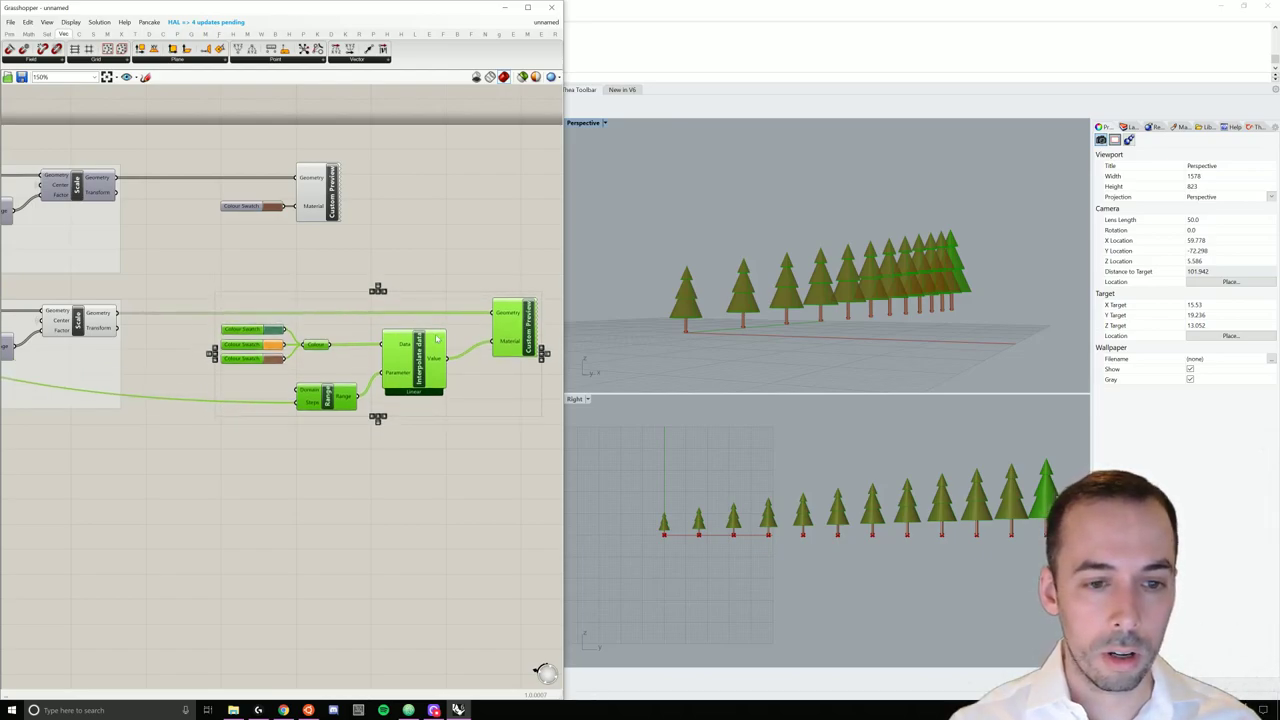
# Step: Turn off the preview of the canopy Scale component so only the coloured preview is drawn
pyautogui.click(256, 298)
pyautogui.rightClick(80, 322)
pyautogui.click(117, 339)
pyautogui.moveTo(871, 320); pyautogui.dragTo(900, 328, button='right')
# Step: Set the brown swatch of the canopy gradient to a slightly darker brown and accept the colour
pyautogui.click(278, 359)
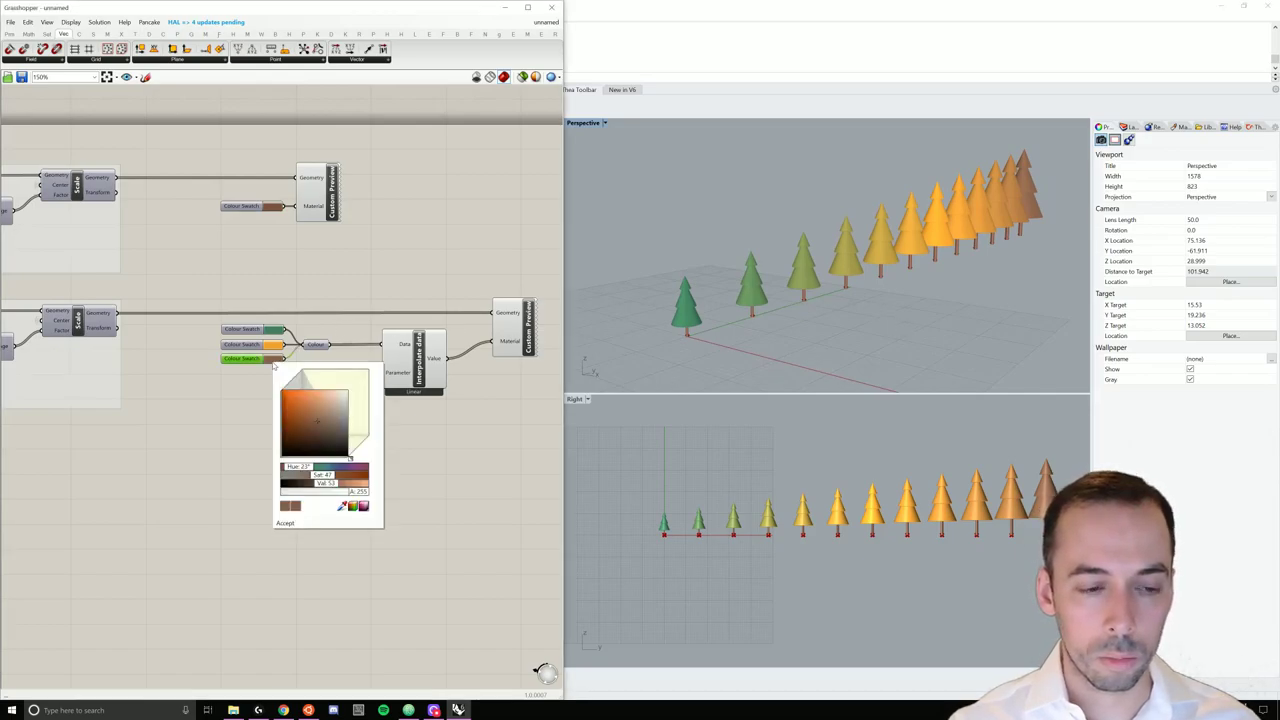
pyautogui.moveTo(318, 421)
pyautogui.mouseDown()
pyautogui.moveTo(307, 445)
pyautogui.moveTo(314, 430)
pyautogui.mouseUp()
pyautogui.click(295, 525)
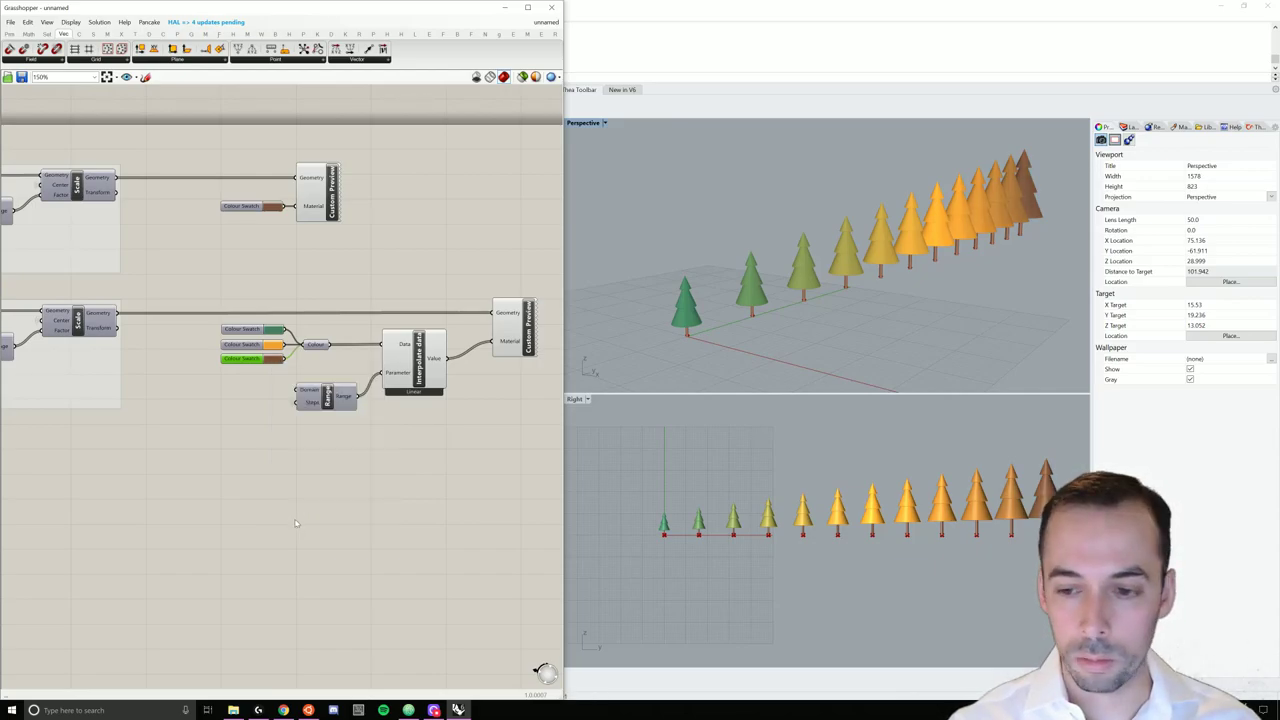
pyautogui.moveTo(716, 339); pyautogui.dragTo(727, 330, button='right')
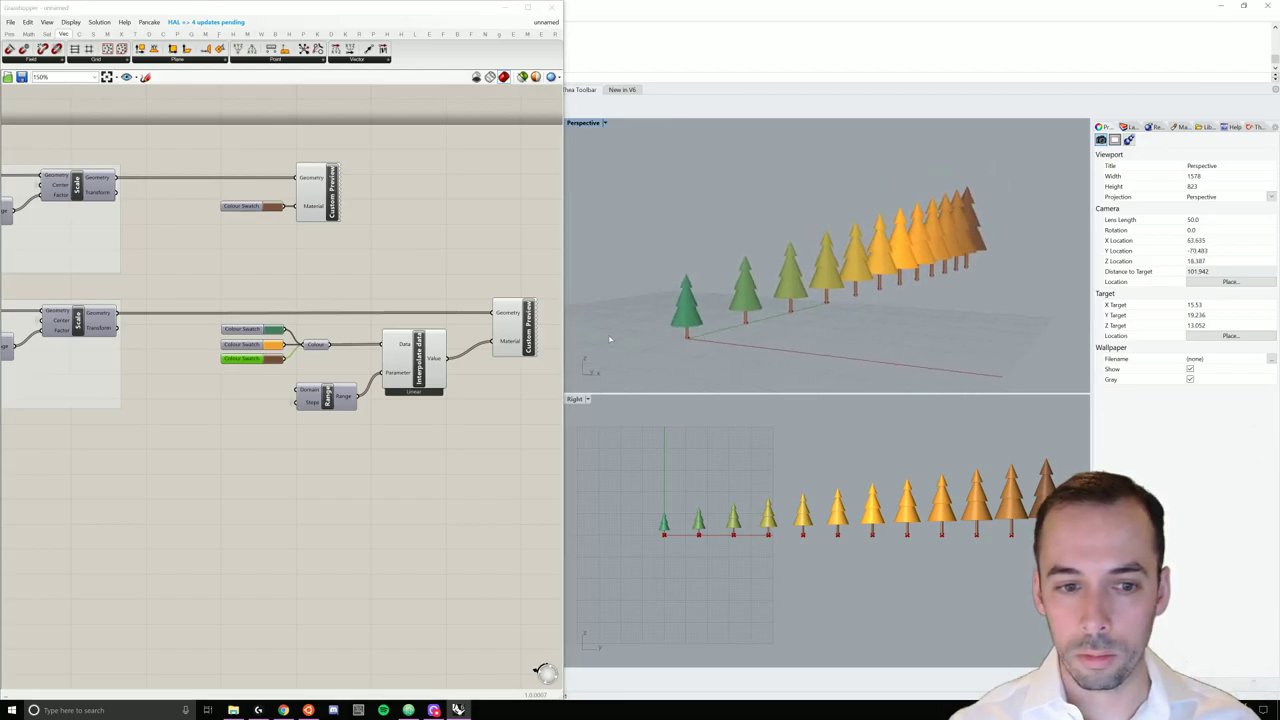
# Step: Reverse the Value output of the Interpolate data component
pyautogui.moveTo(517, 394); pyautogui.dragTo(447, 403, button='right')
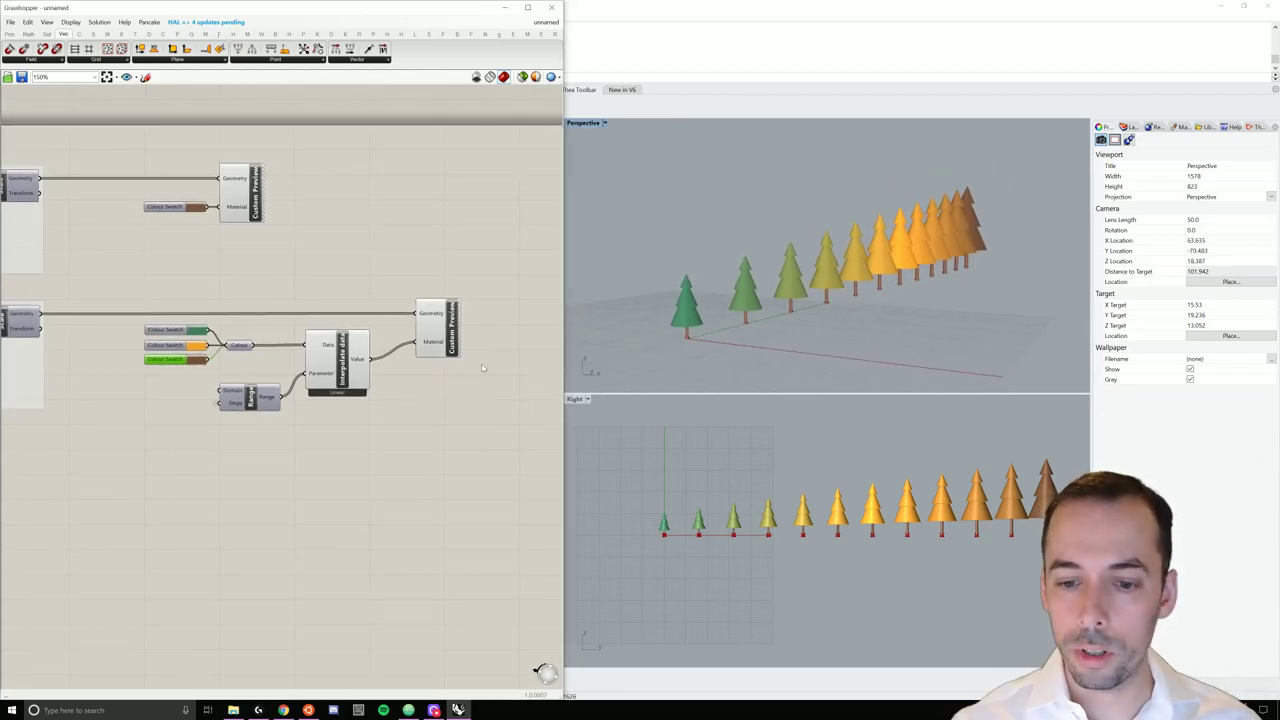
pyautogui.rightClick(361, 364)
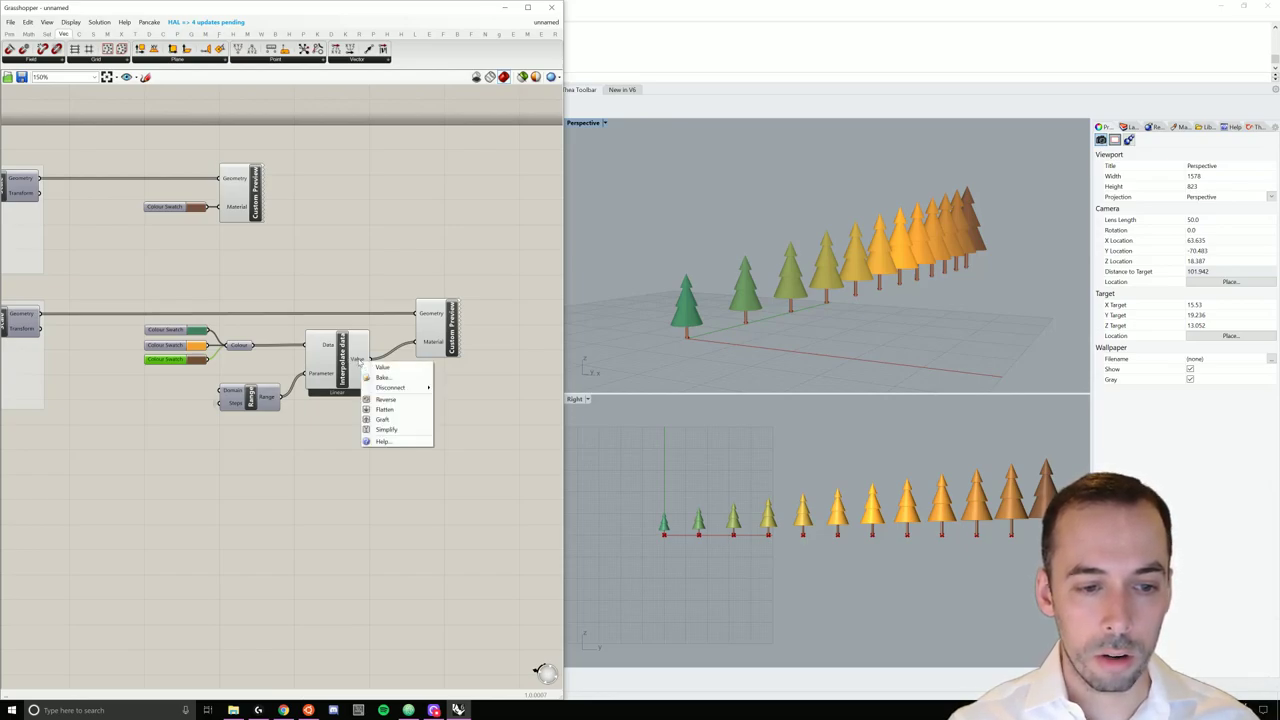
pyautogui.click(390, 400)
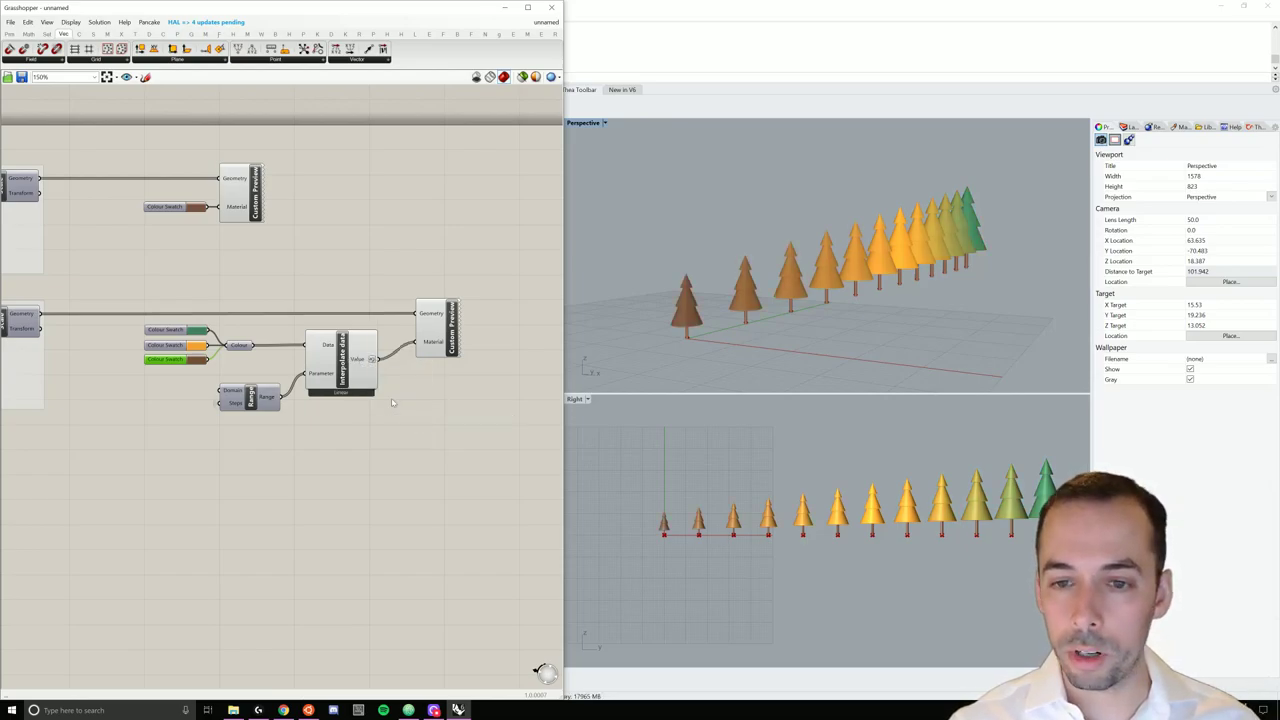
pyautogui.moveTo(790, 320); pyautogui.dragTo(780, 326, button='right')
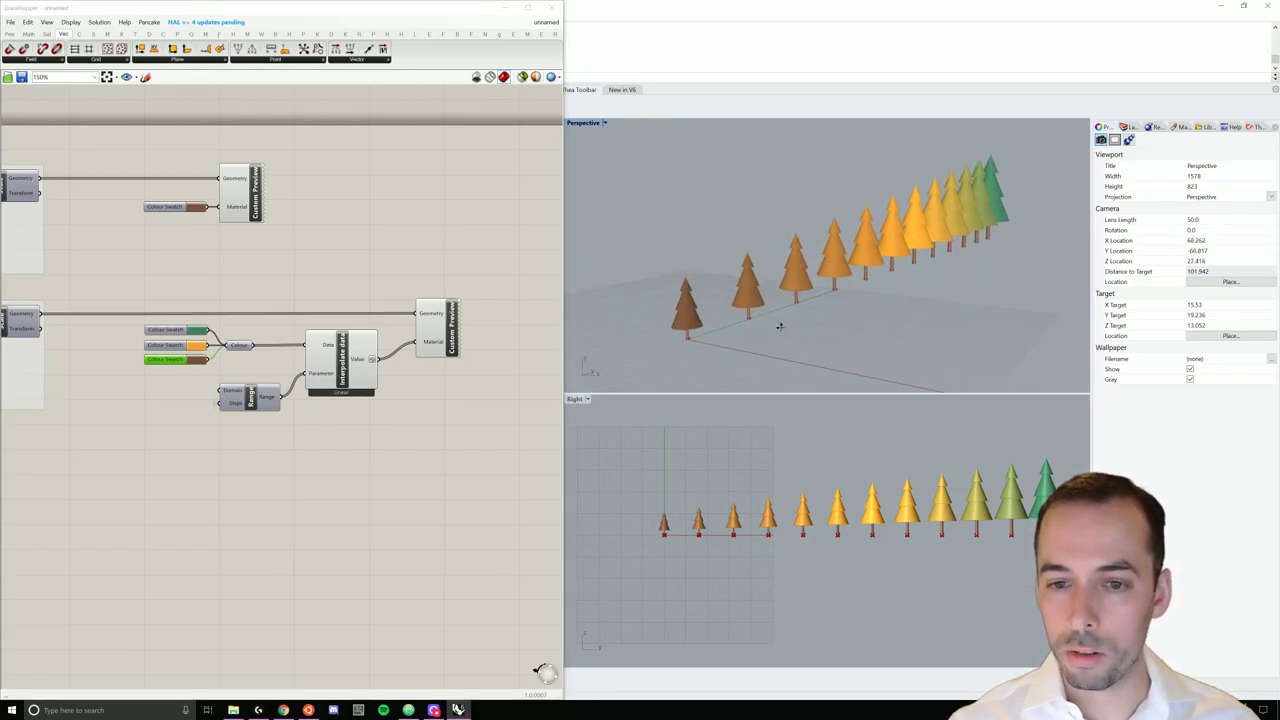
pyautogui.moveTo(491, 417); pyautogui.dragTo(463, 421, button='right')
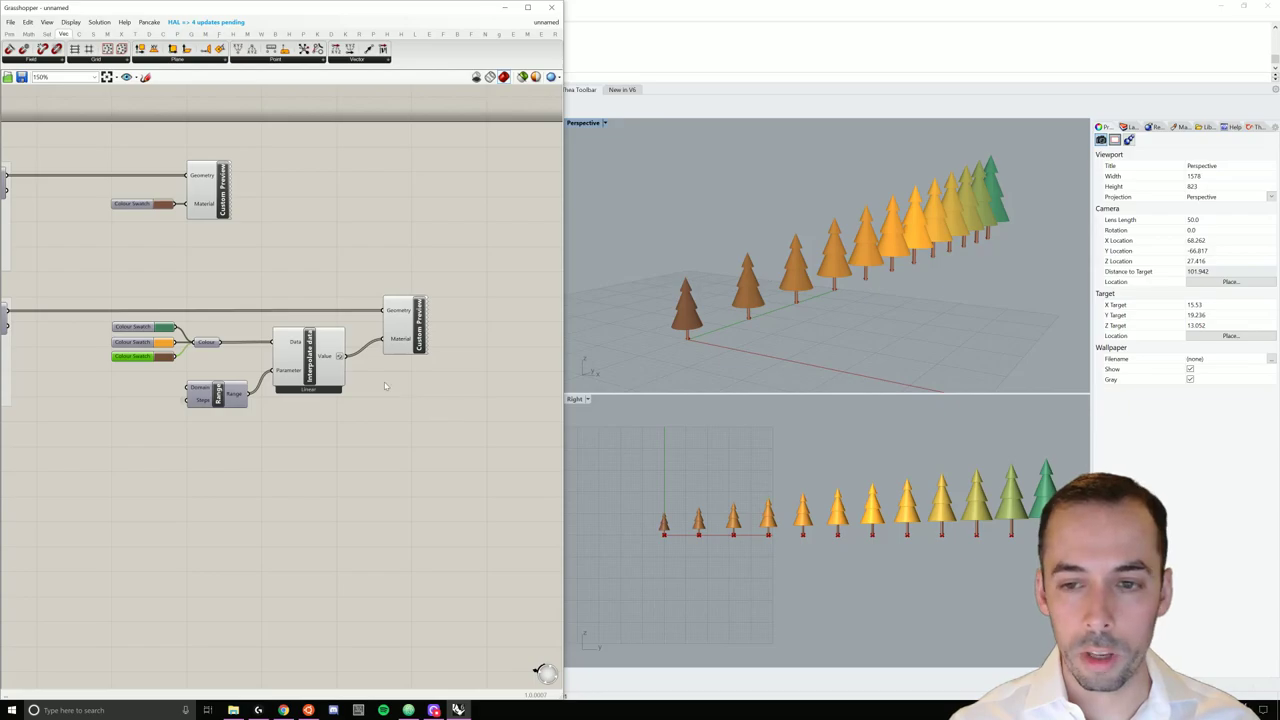
# Step: Group the trunk's colour swatch with its Custom Preview, and group all the canopy colouring components separately
pyautogui.scroll(-2, 385, 386)
pyautogui.moveTo(176, 210); pyautogui.dragTo(339, 313)
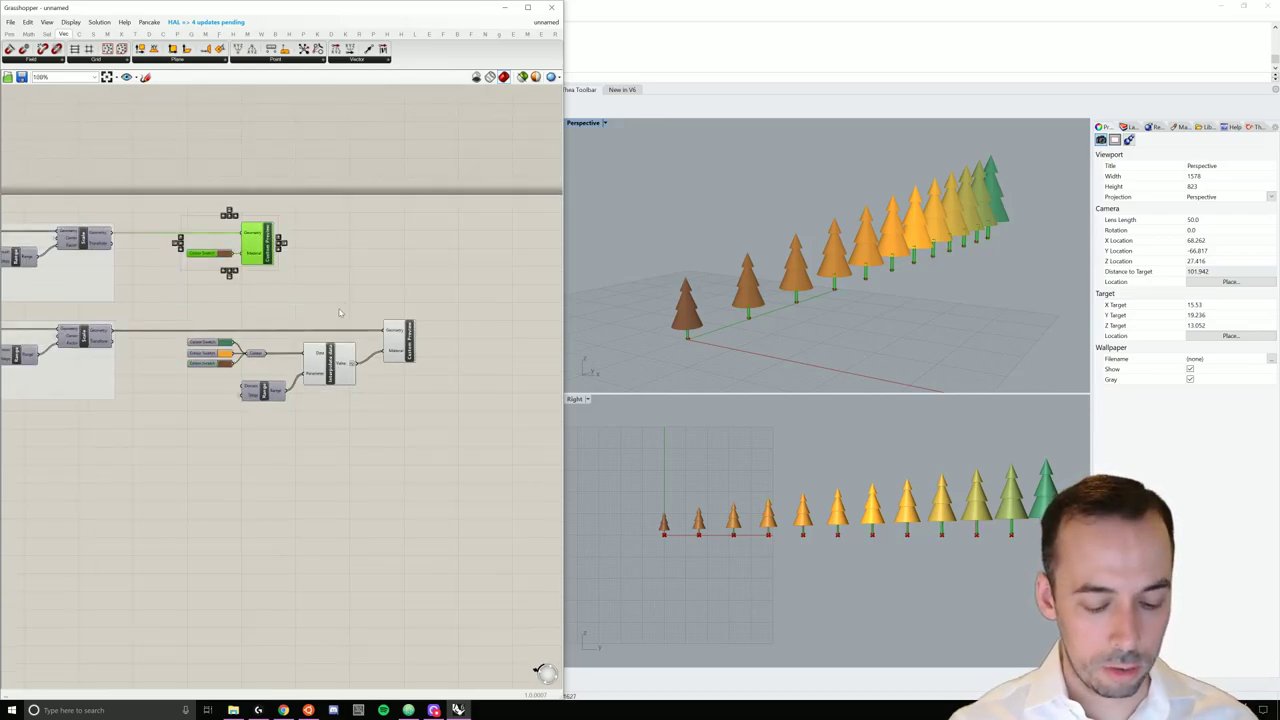
pyautogui.moveTo(155, 288); pyautogui.dragTo(474, 468)
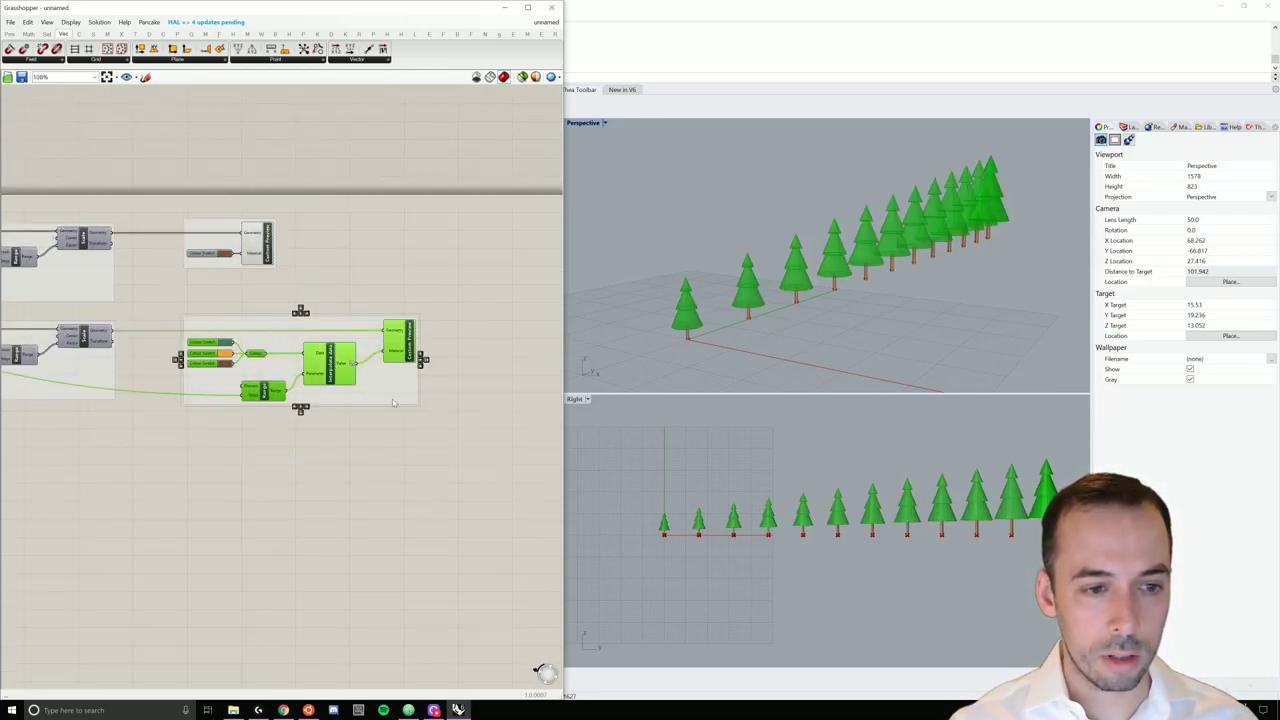
pyautogui.click(322, 316)
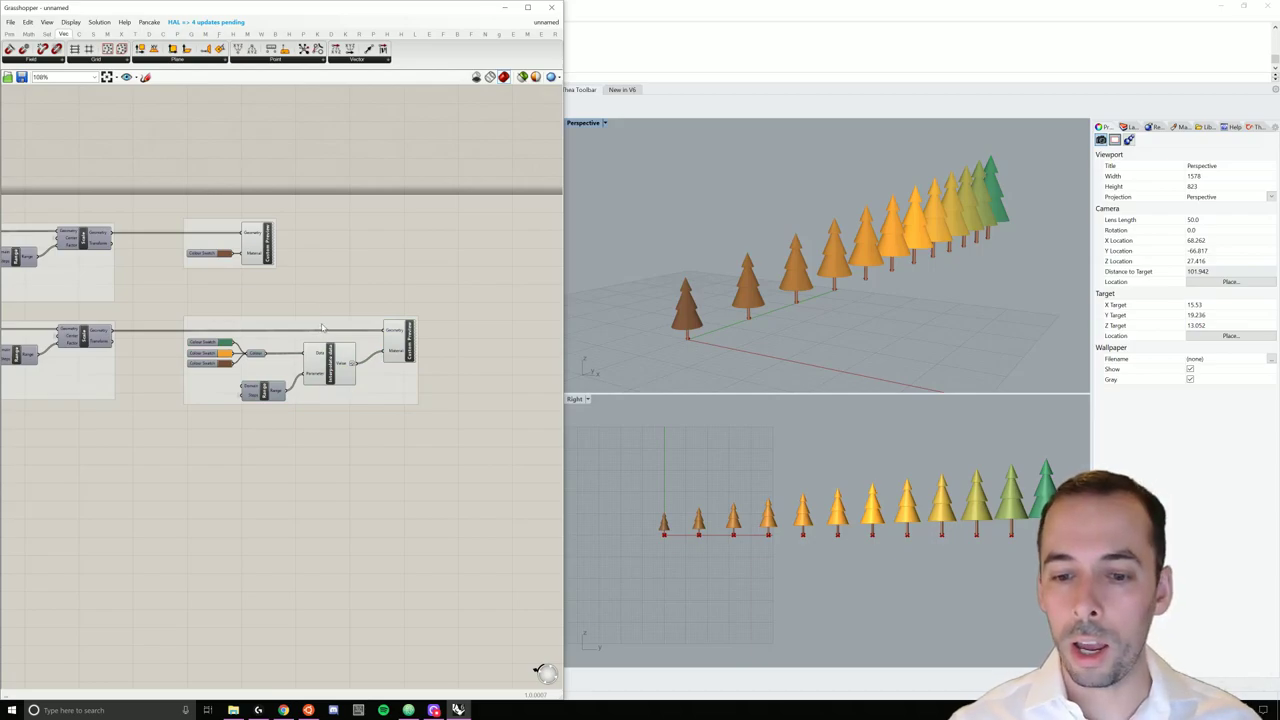
# Step: Turn off Reverse on the Interpolate data component's Value output
pyautogui.scroll(3, 703, 255)
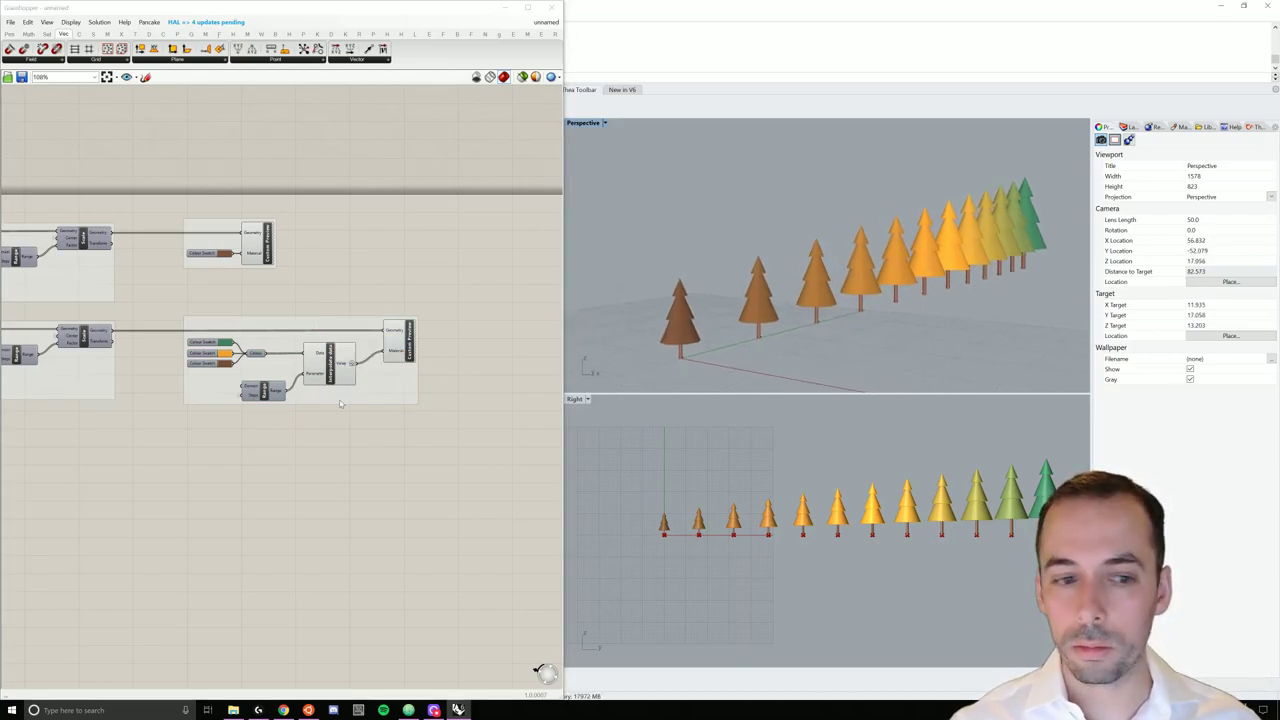
pyautogui.rightClick(344, 360)
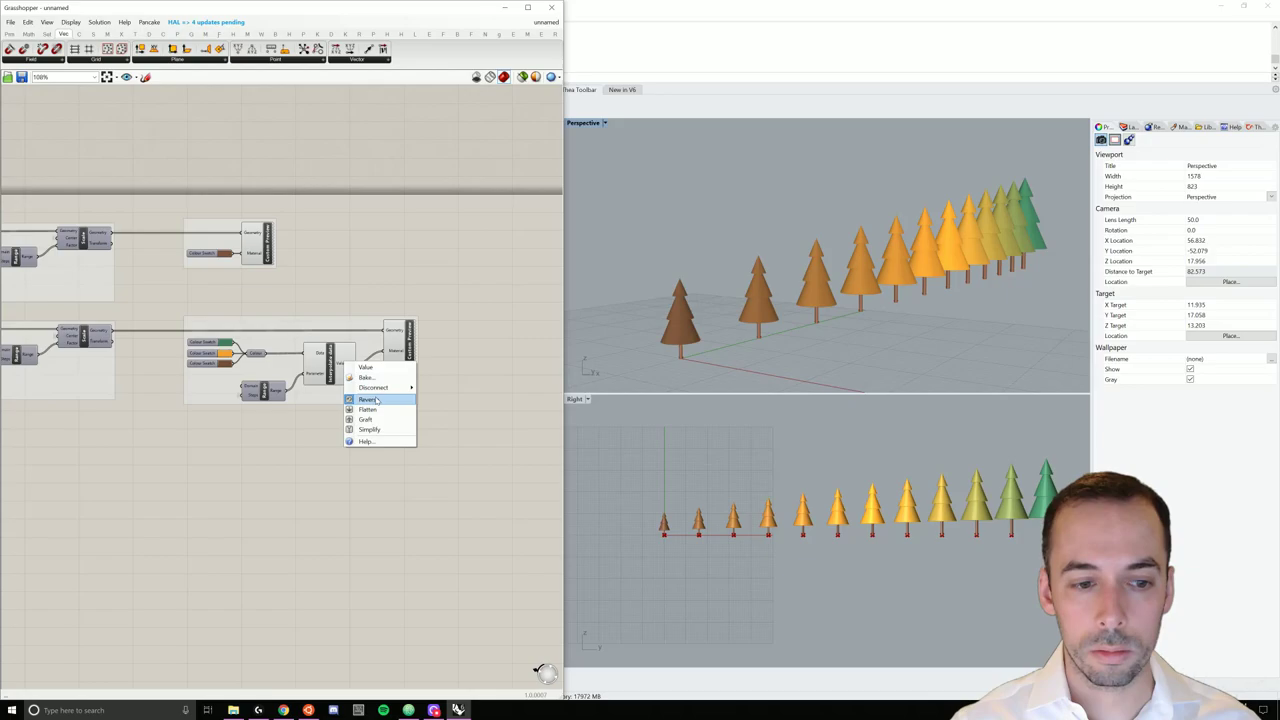
pyautogui.click(397, 385)
# Step: Name the trunk colouring group "color gradient for trunks"
pyautogui.rightClick(229, 229)
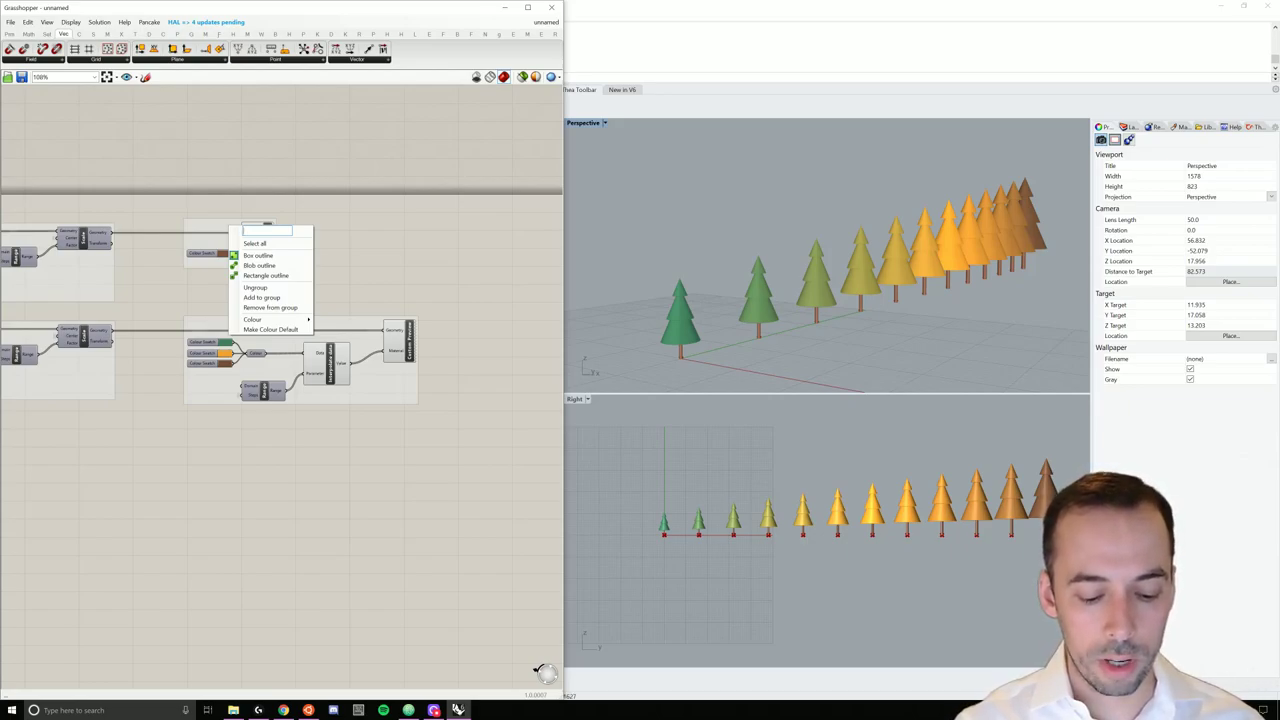
pyautogui.write('color gradient')
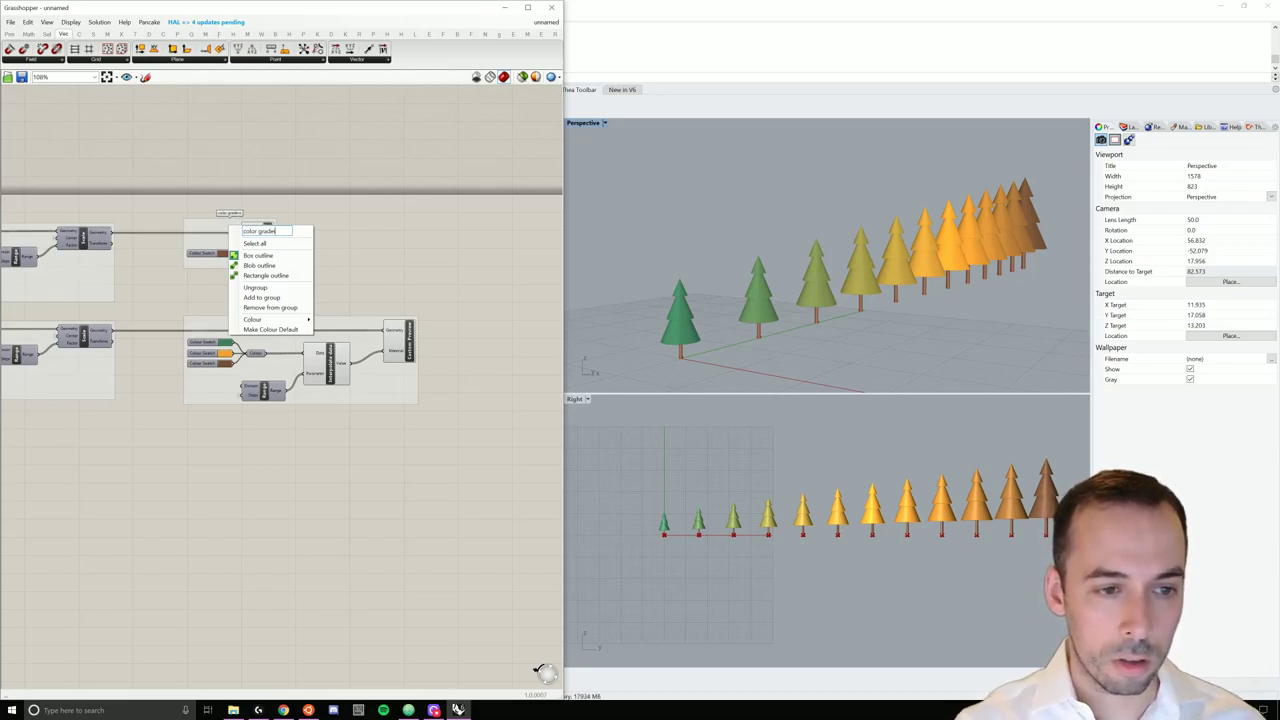
pyautogui.press('BackSpace')
pyautogui.press('BackSpace')
pyautogui.write('nt for tr')
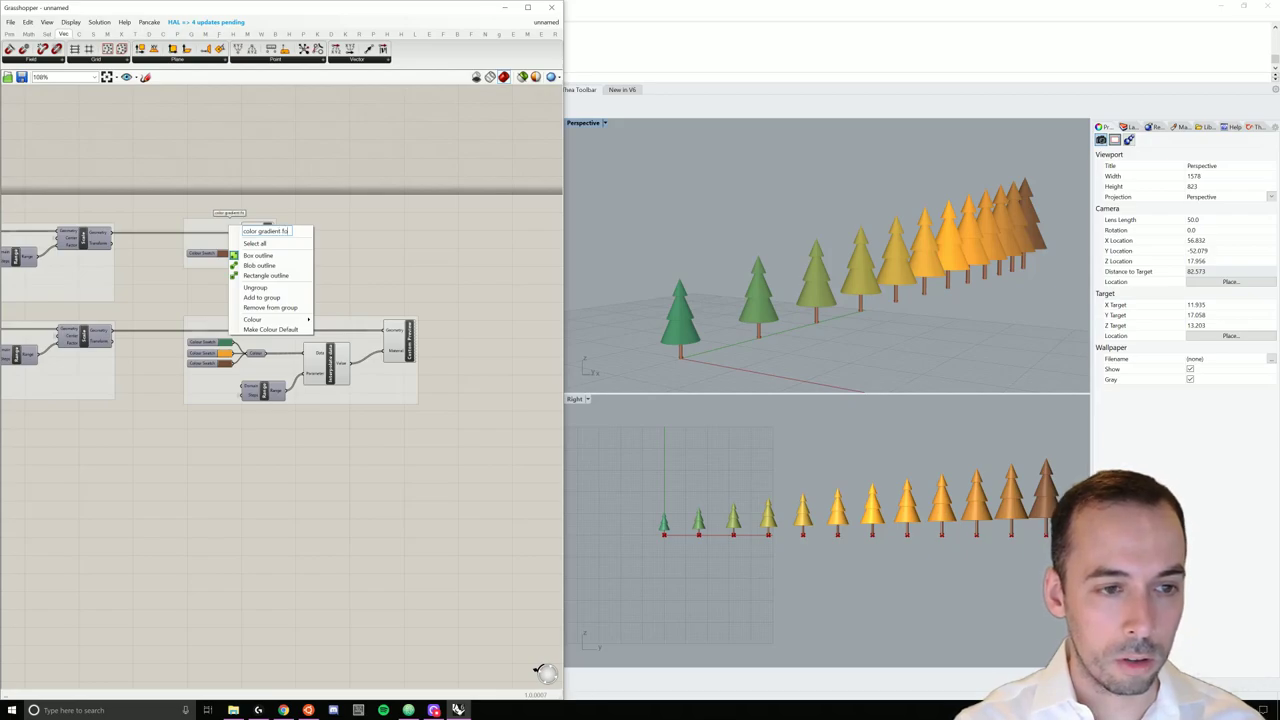
pyautogui.press('BackSpace')
pyautogui.write('unks')
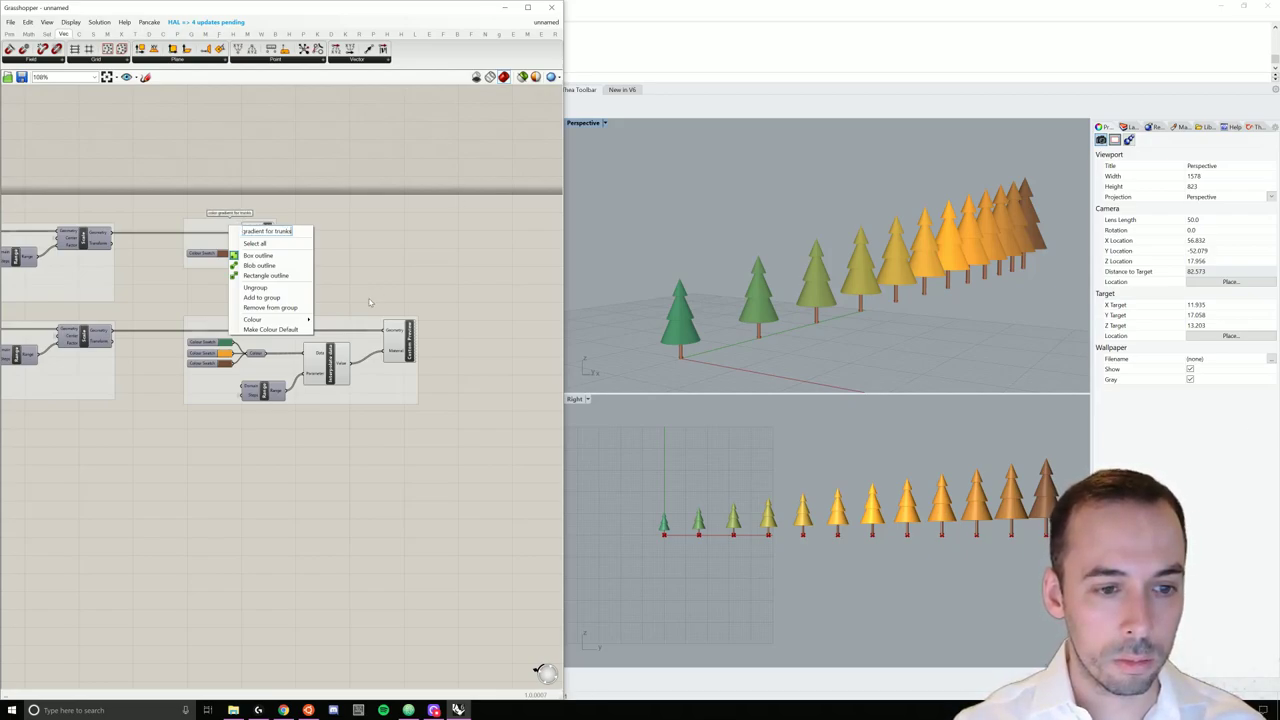
pyautogui.press('Return')
# Step: Name the canopy colouring group "color gradient for canopy"
pyautogui.rightClick(322, 322)
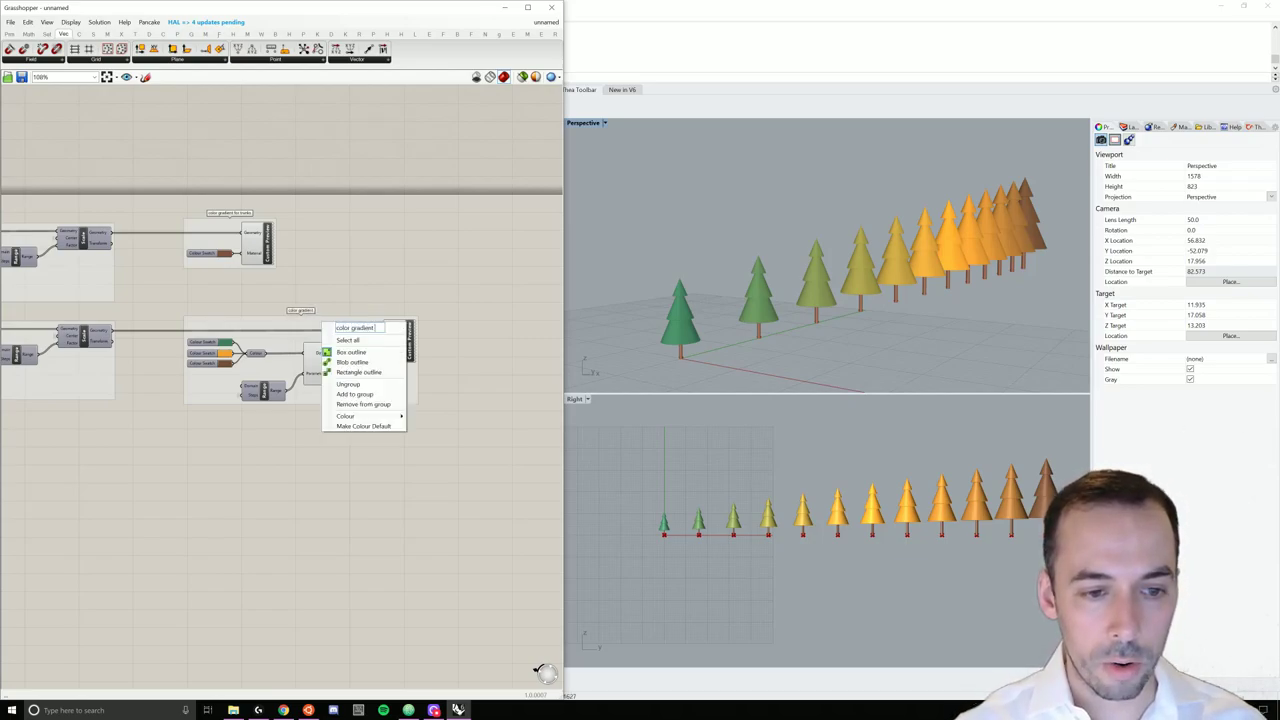
pyautogui.write('for canopy')
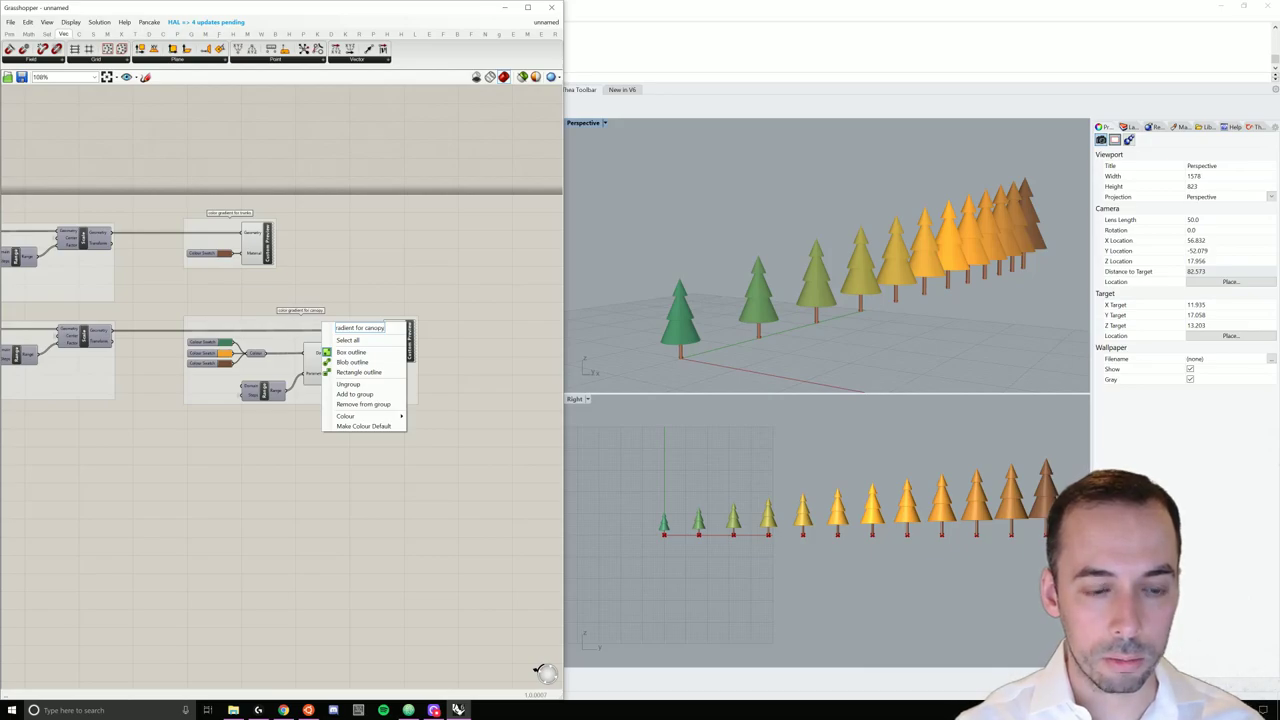
pyautogui.press('Return')
# Step: Look over the whole definition and examine the row of coloured trees from other angles in the Perspective view
pyautogui.scroll(-5, 380, 310)
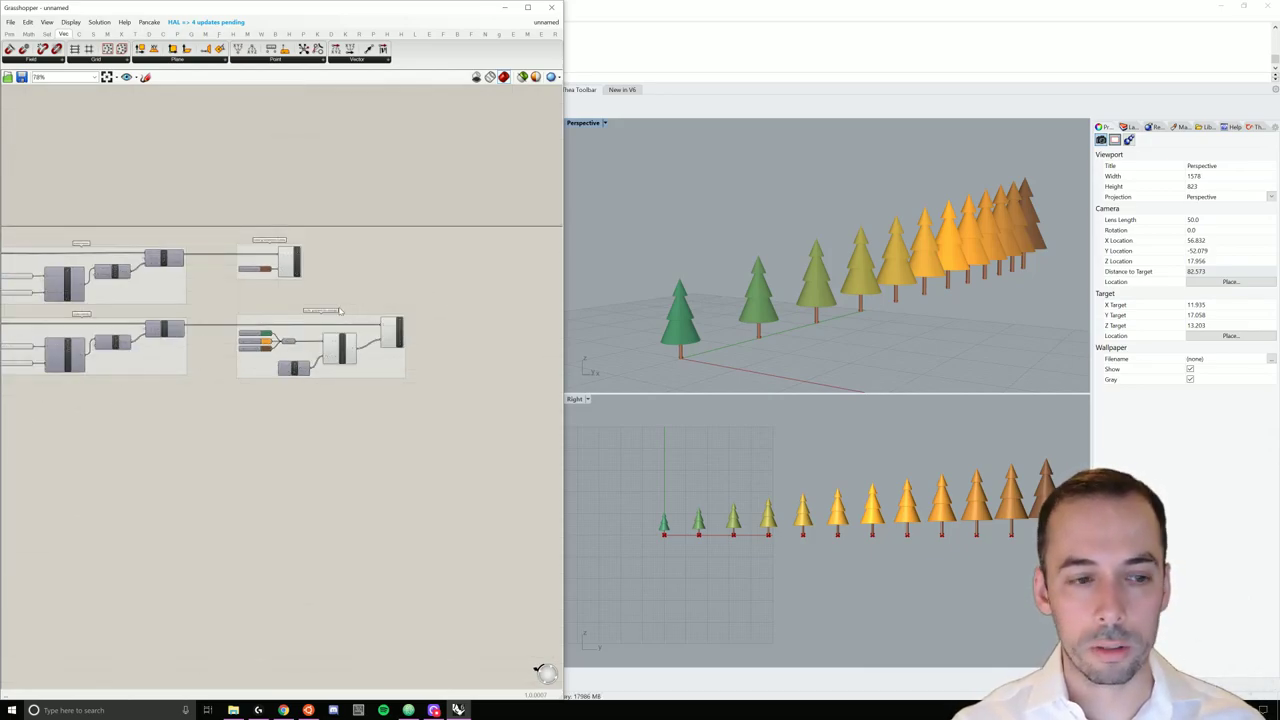
pyautogui.scroll(2, 352, 305)
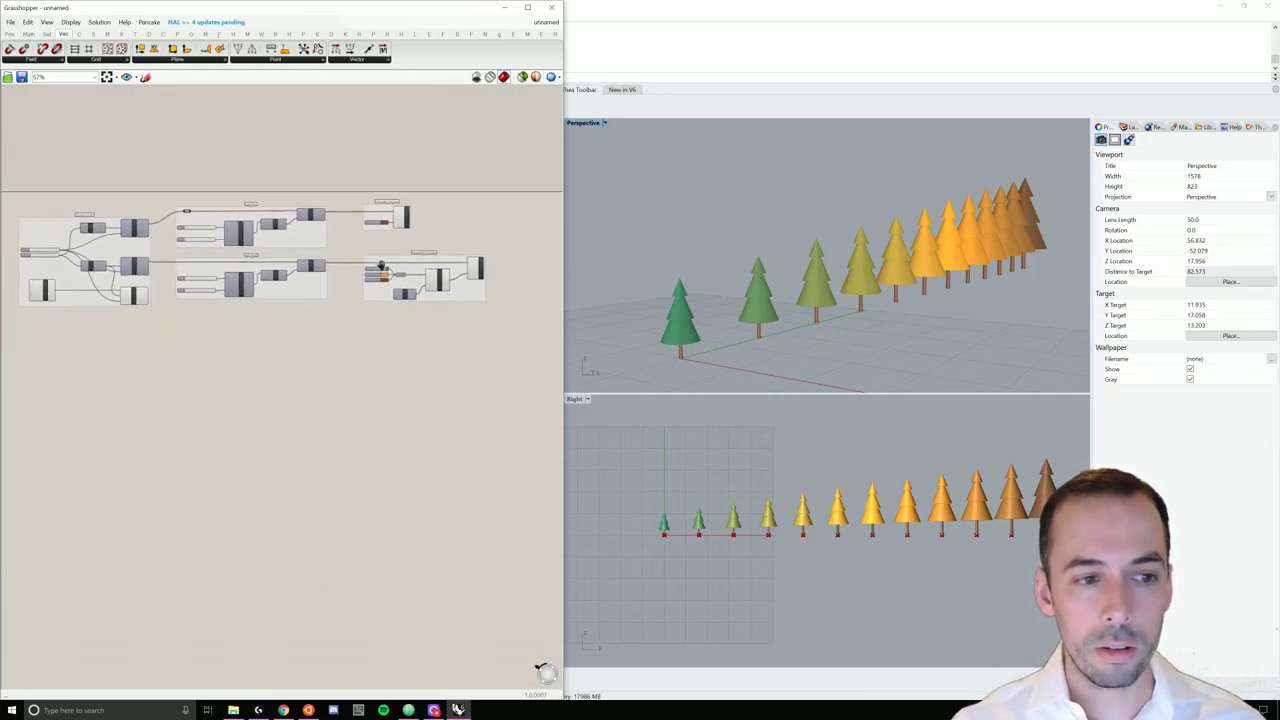
pyautogui.moveTo(336, 267); pyautogui.dragTo(325, 322, button='right')
pyautogui.scroll(5, 325, 322)
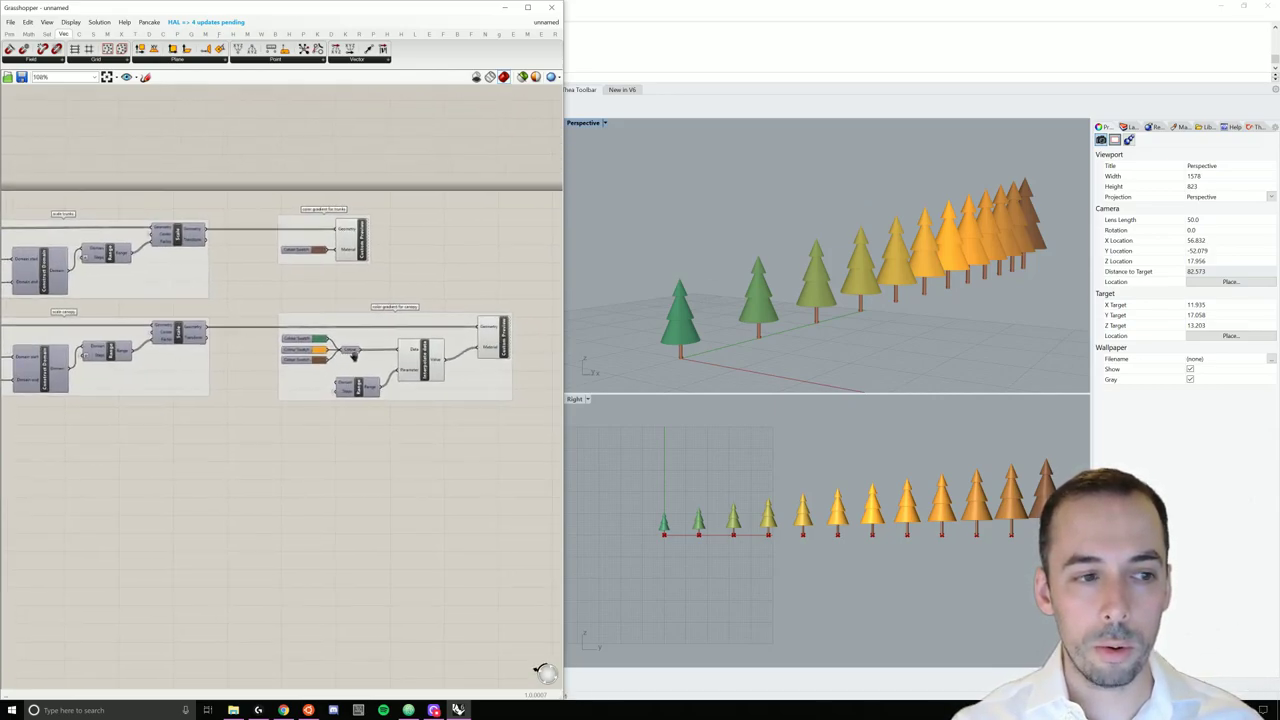
pyautogui.moveTo(936, 291); pyautogui.dragTo(940, 293, button='right')
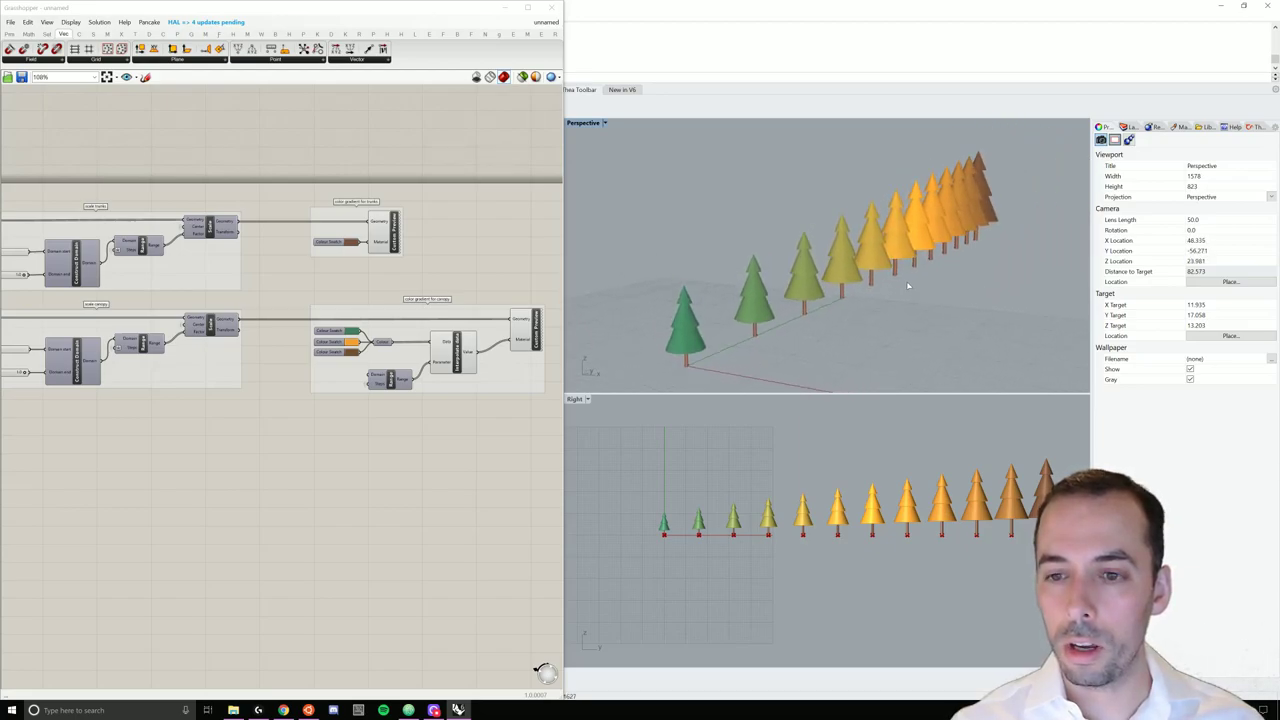
pyautogui.scroll(-4, 910, 286)
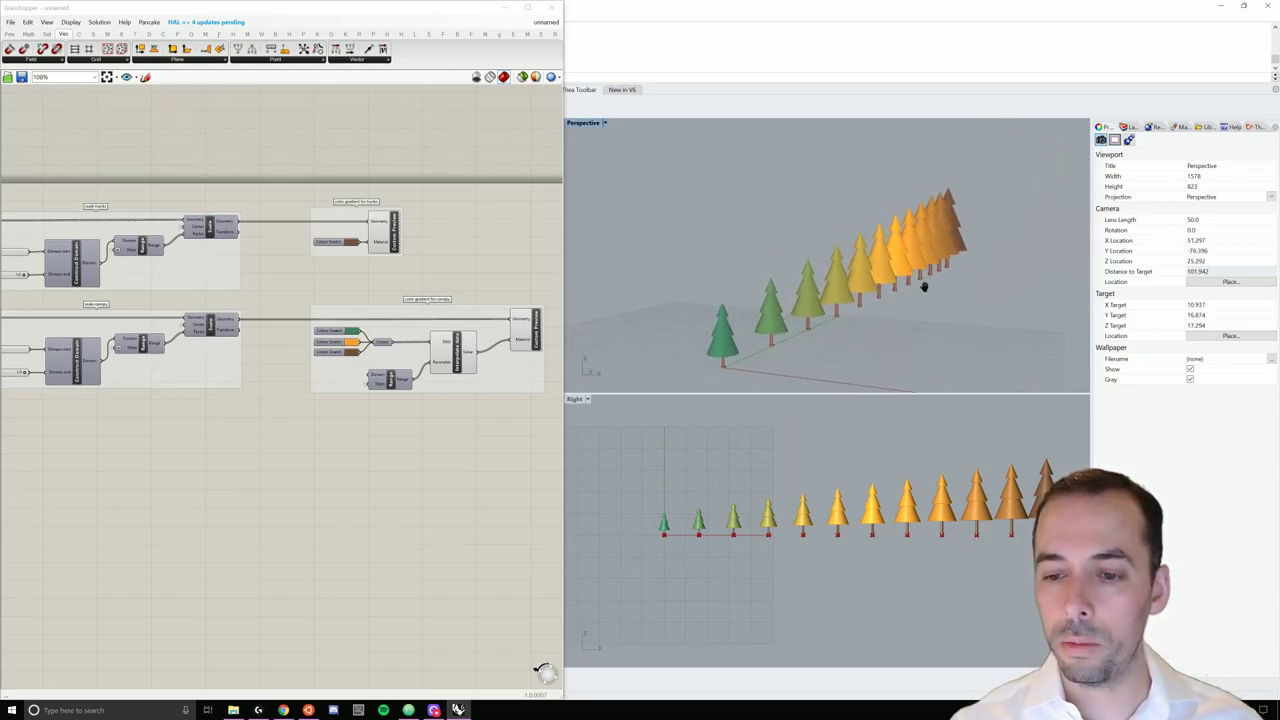
pyautogui.moveTo(904, 301); pyautogui.dragTo(881, 294, button='right')
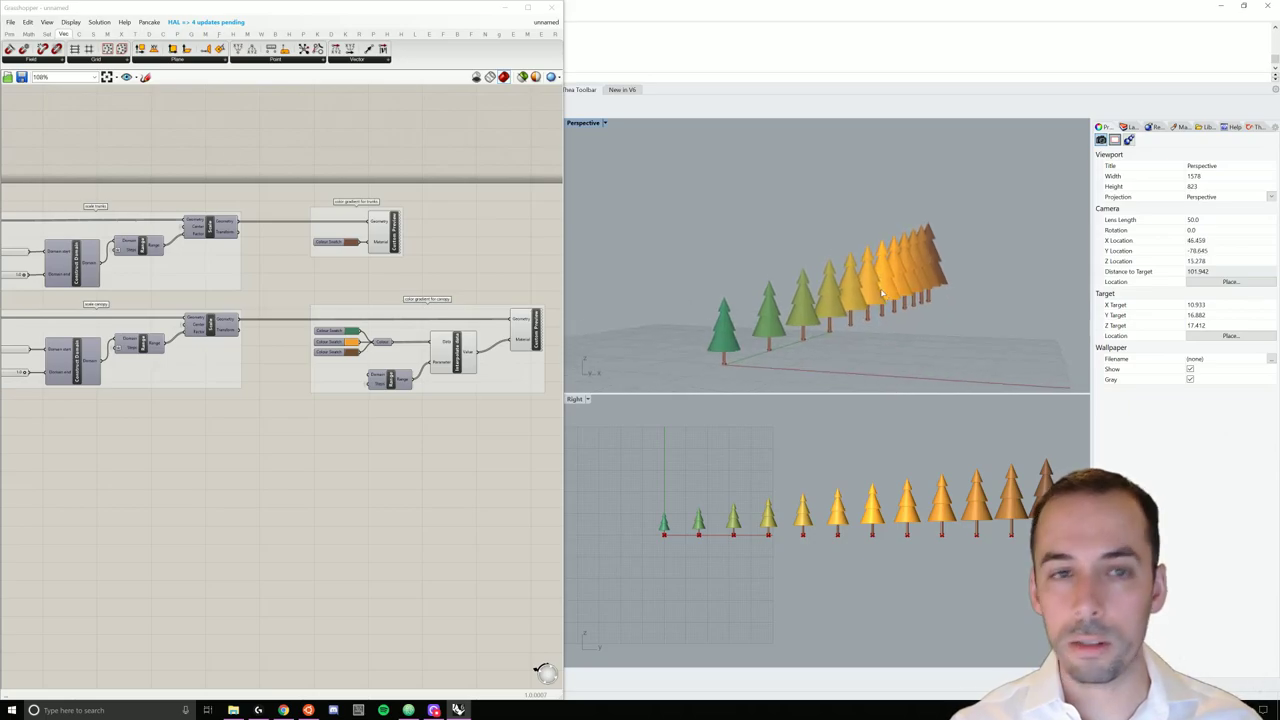